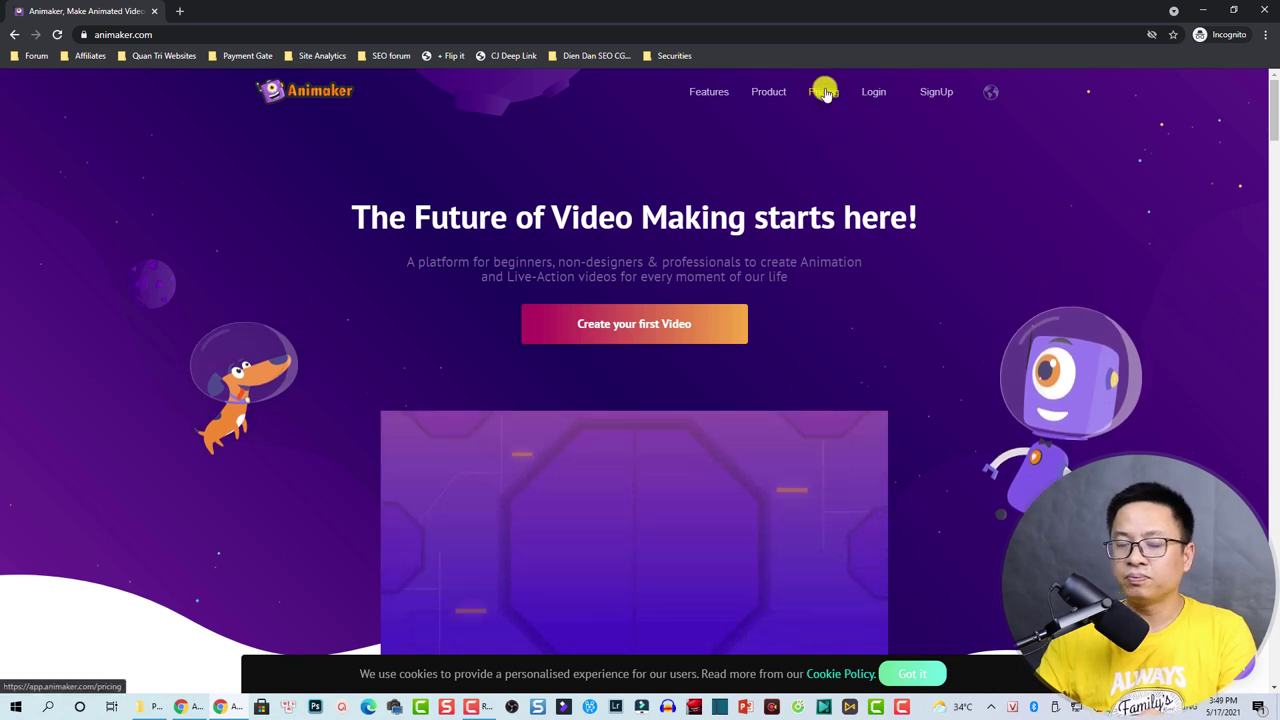
Go to the Pricing page and scroll down to the 'See How Our Plans Compare' table.
left_click(636, 322)
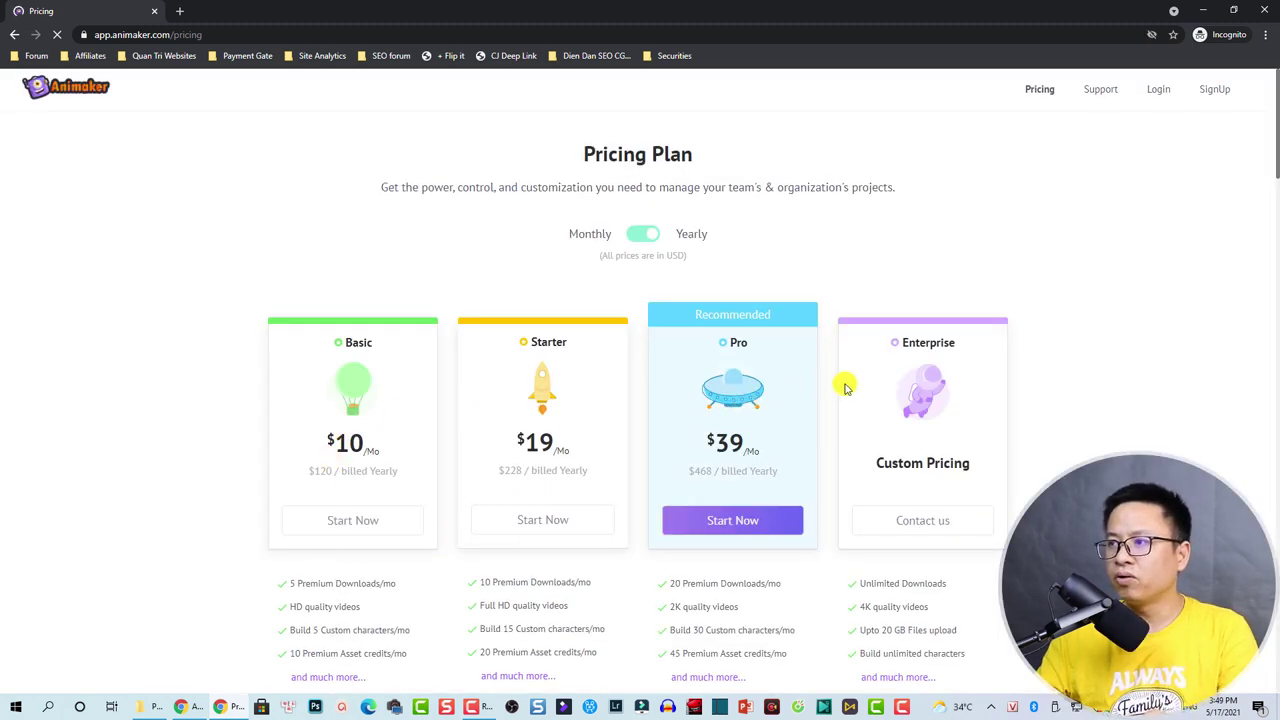
scroll(851, 429, "down", 1)
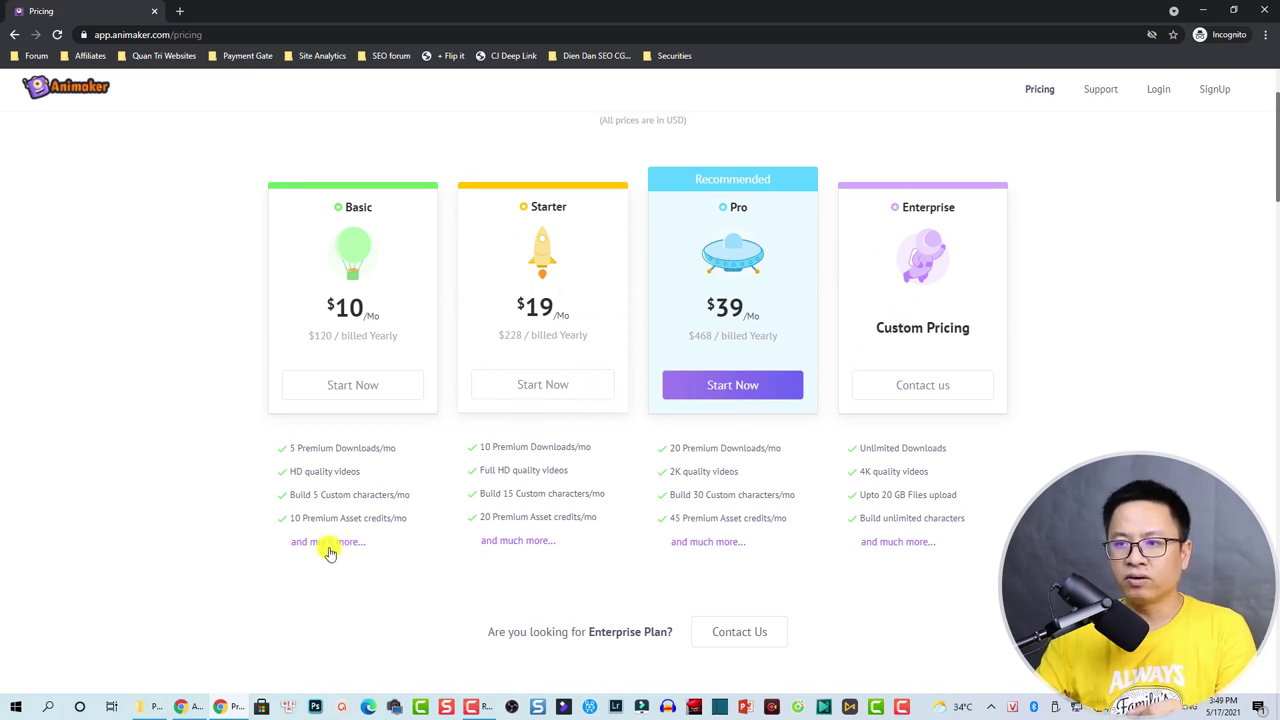
scroll(360, 538, "down", 8)
scroll(380, 470, "down", 3)
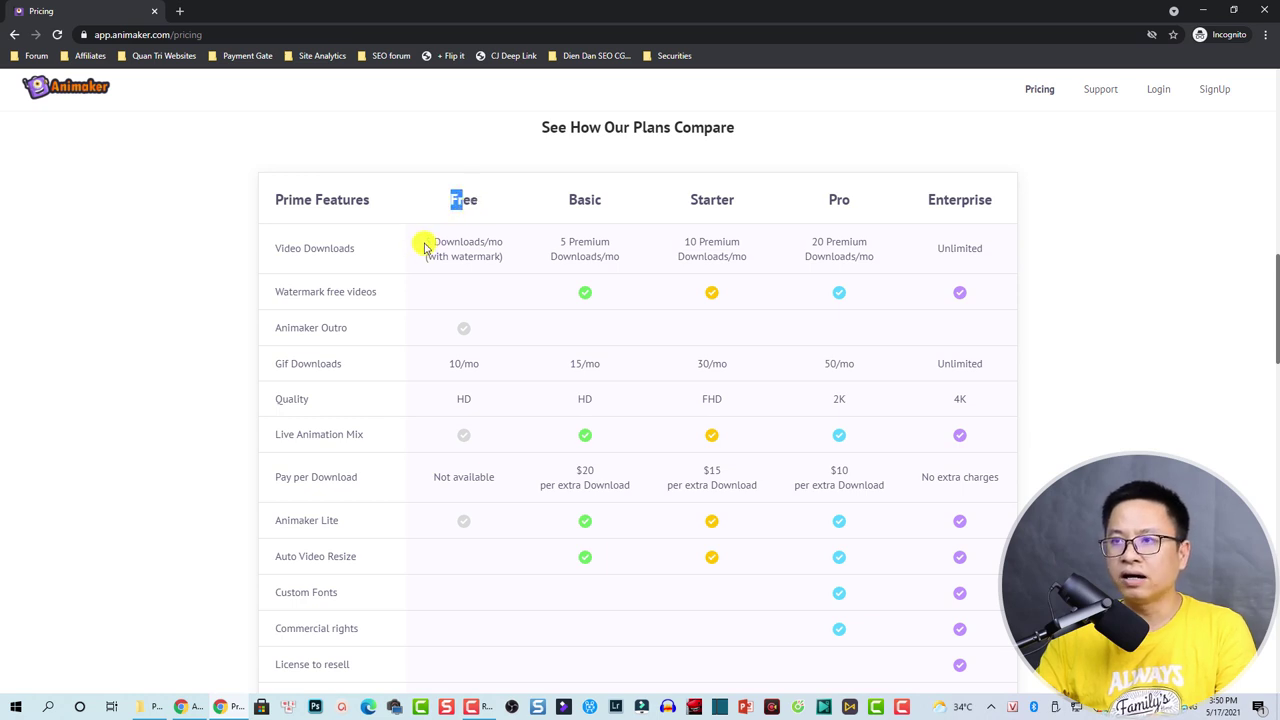
left_click_drag(427, 243, 479, 253)
left_click(488, 250)
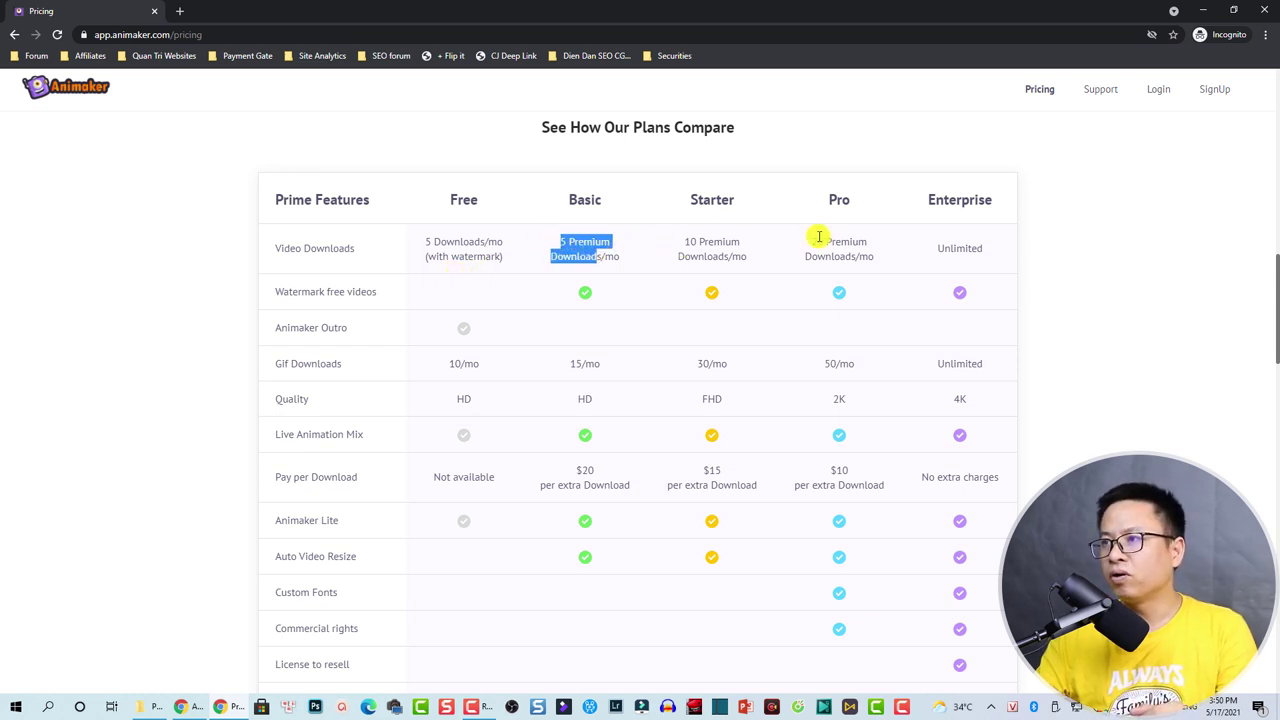
left_click_drag(818, 237, 870, 251)
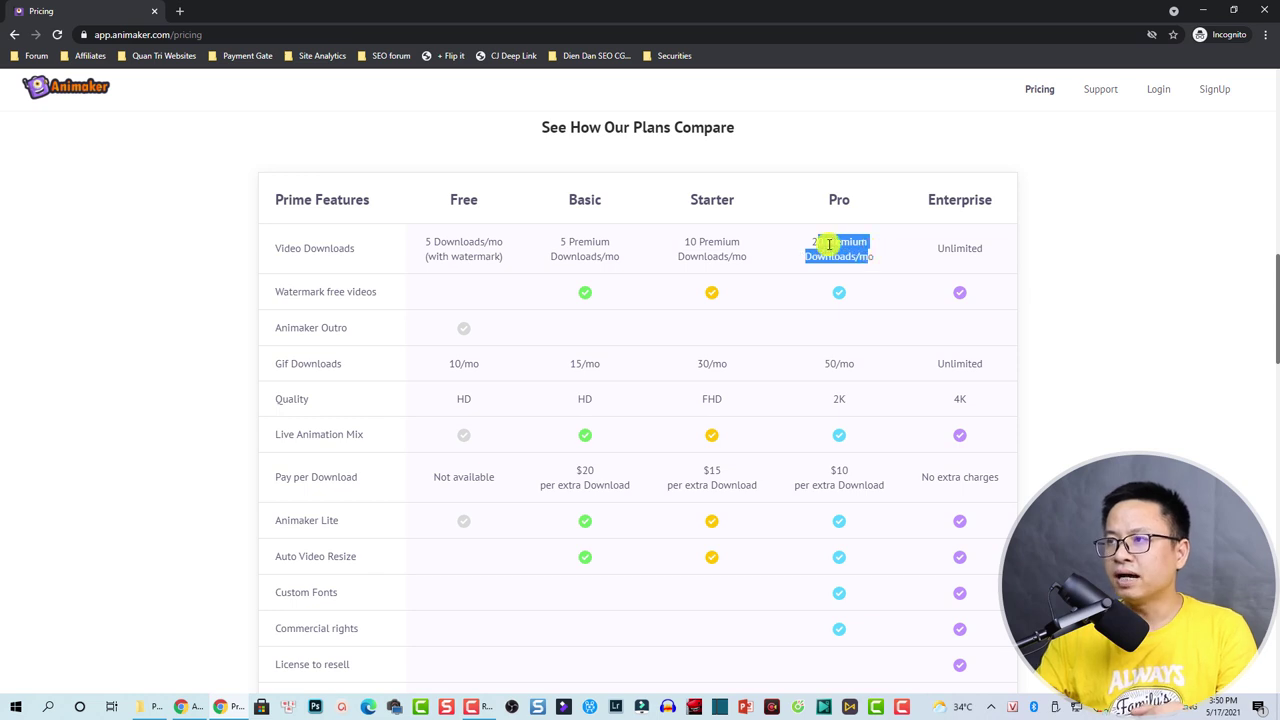
scroll(565, 379, "down", 2)
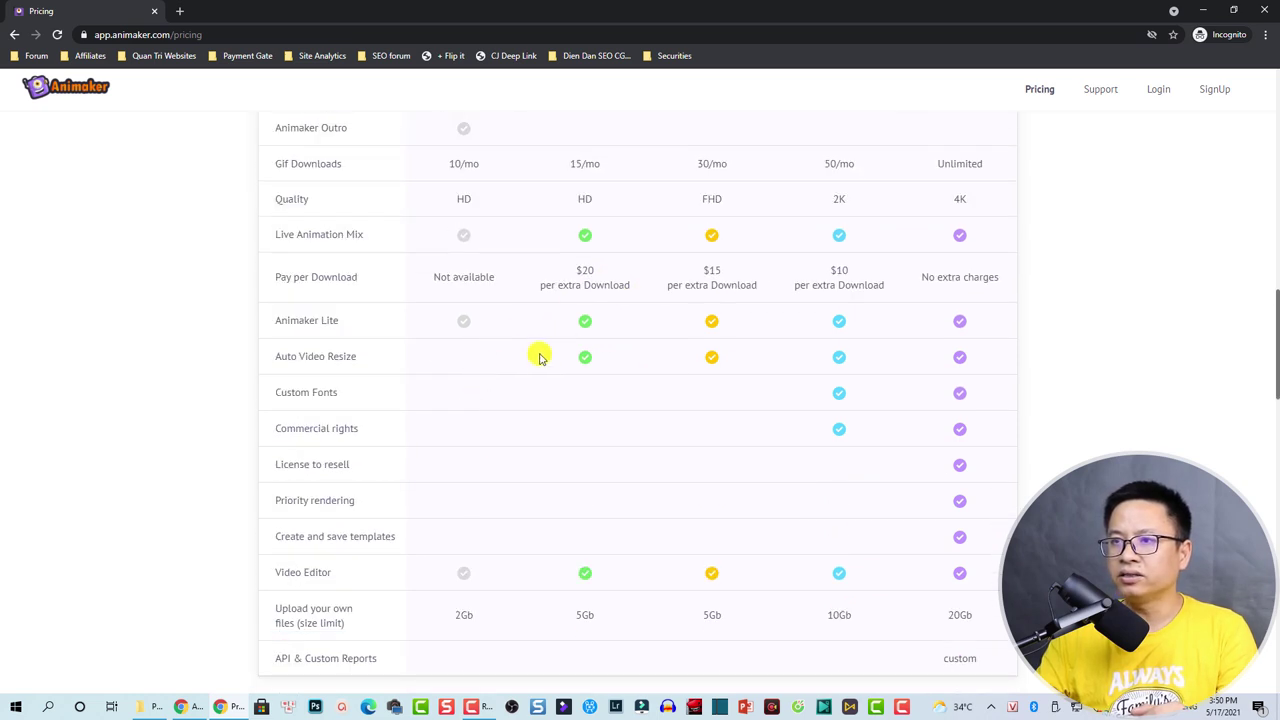
scroll(540, 366, "down", 5)
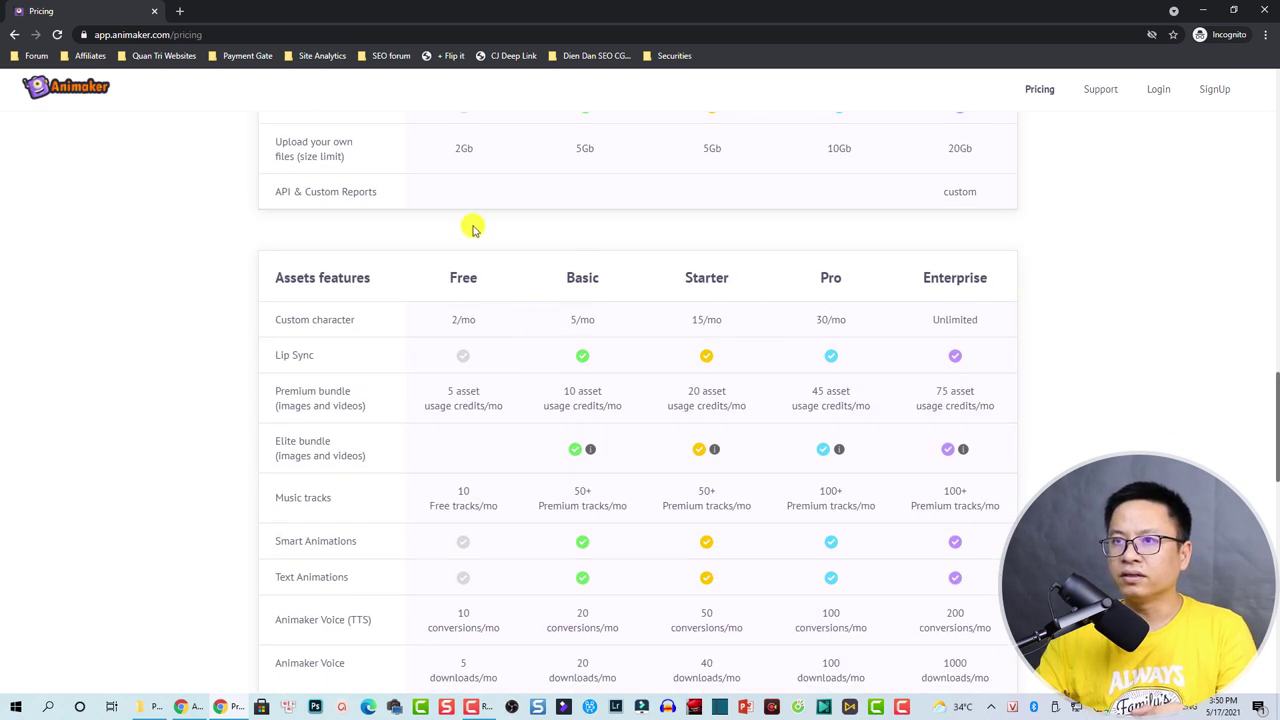
scroll(473, 229, "up", 2)
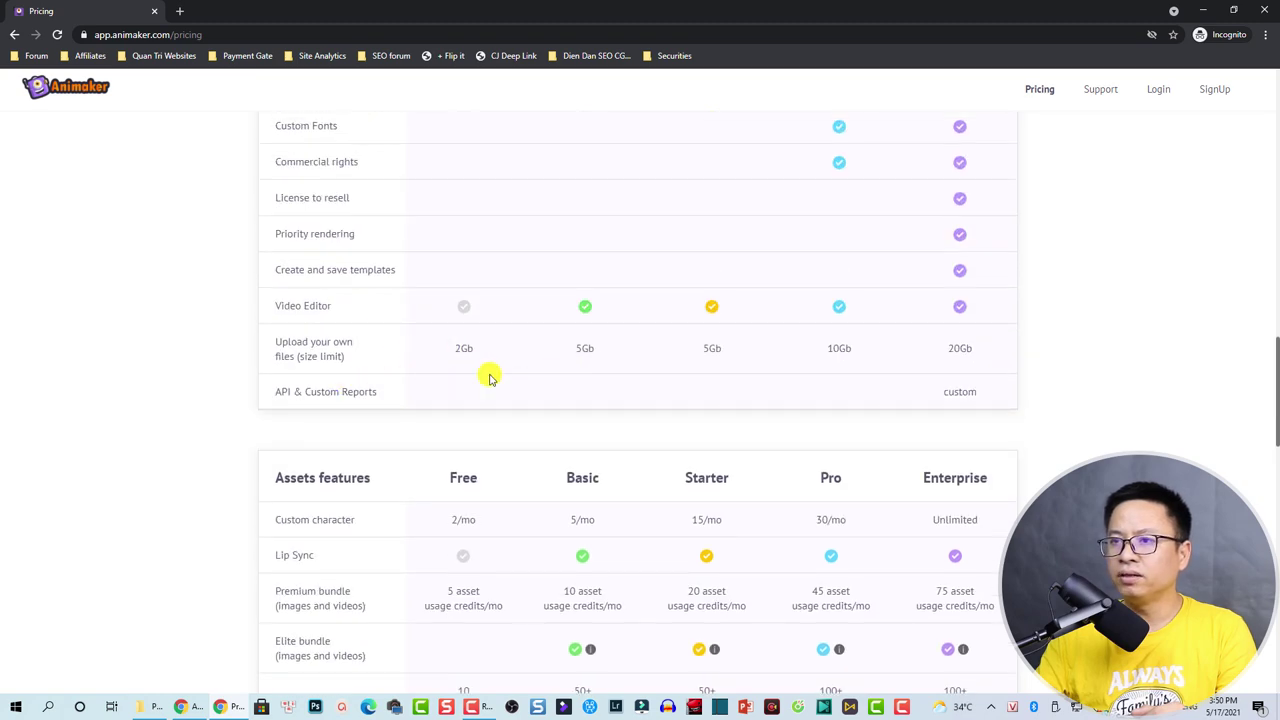
scroll(508, 370, "down", 6)
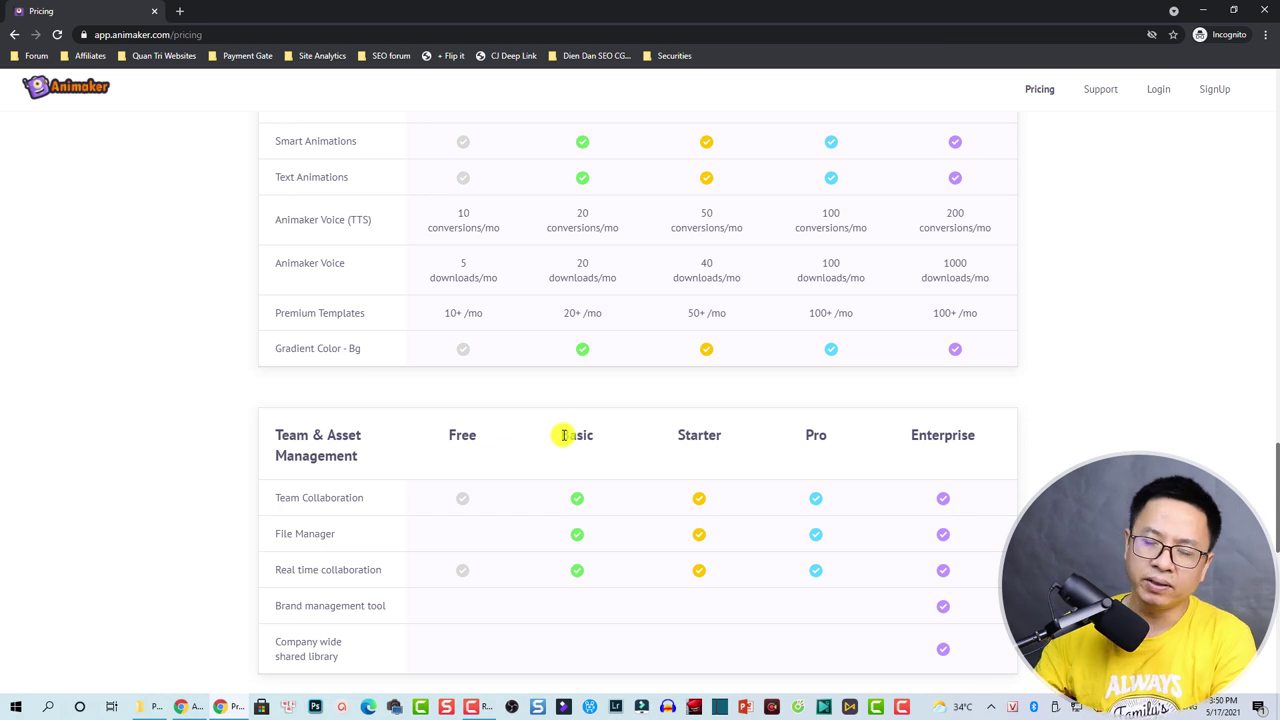
scroll(568, 443, "down", 5)
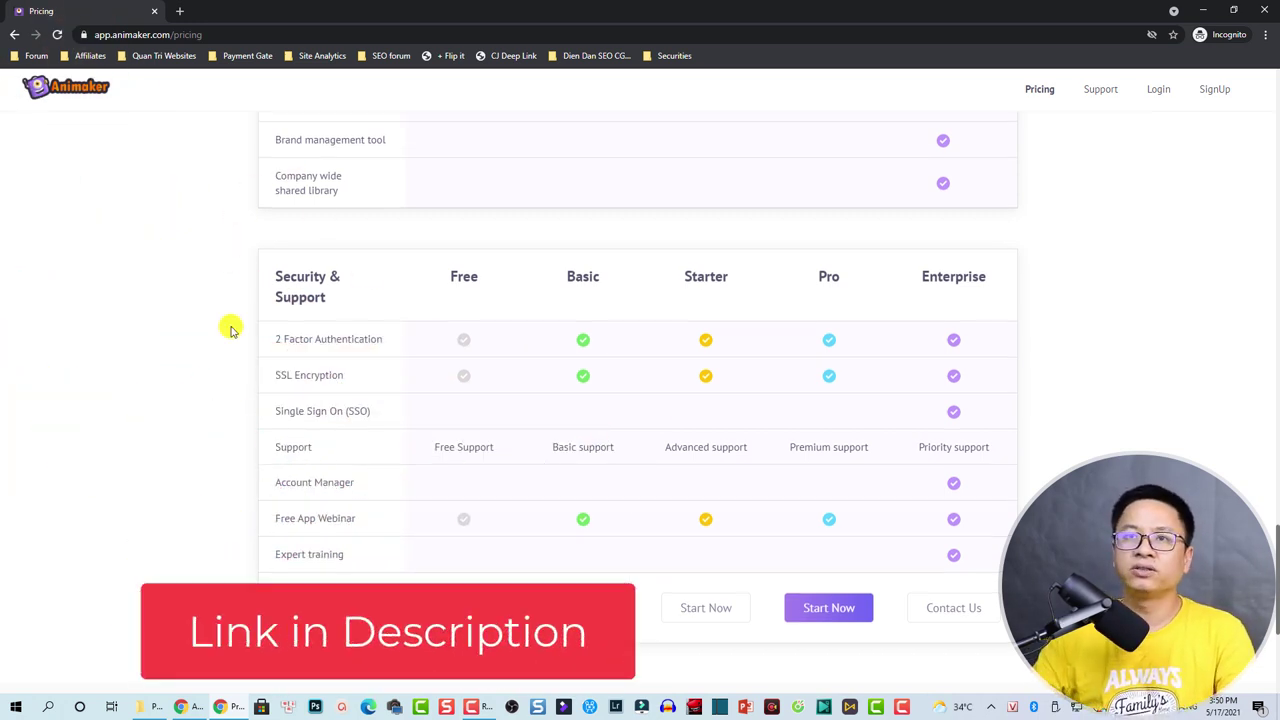
scroll(390, 293, "up", 4)
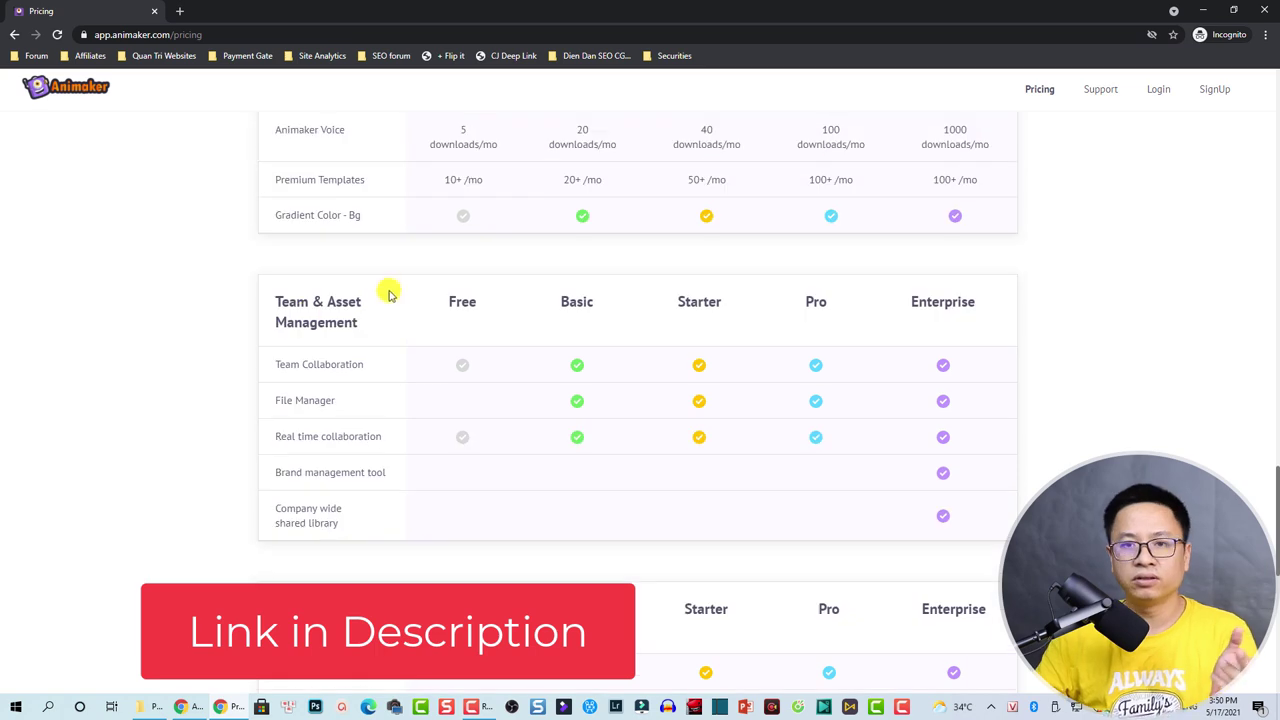
Return home, start 'Create your first Video', and fill in the sign-up user name and email fields.
left_click(14, 34)
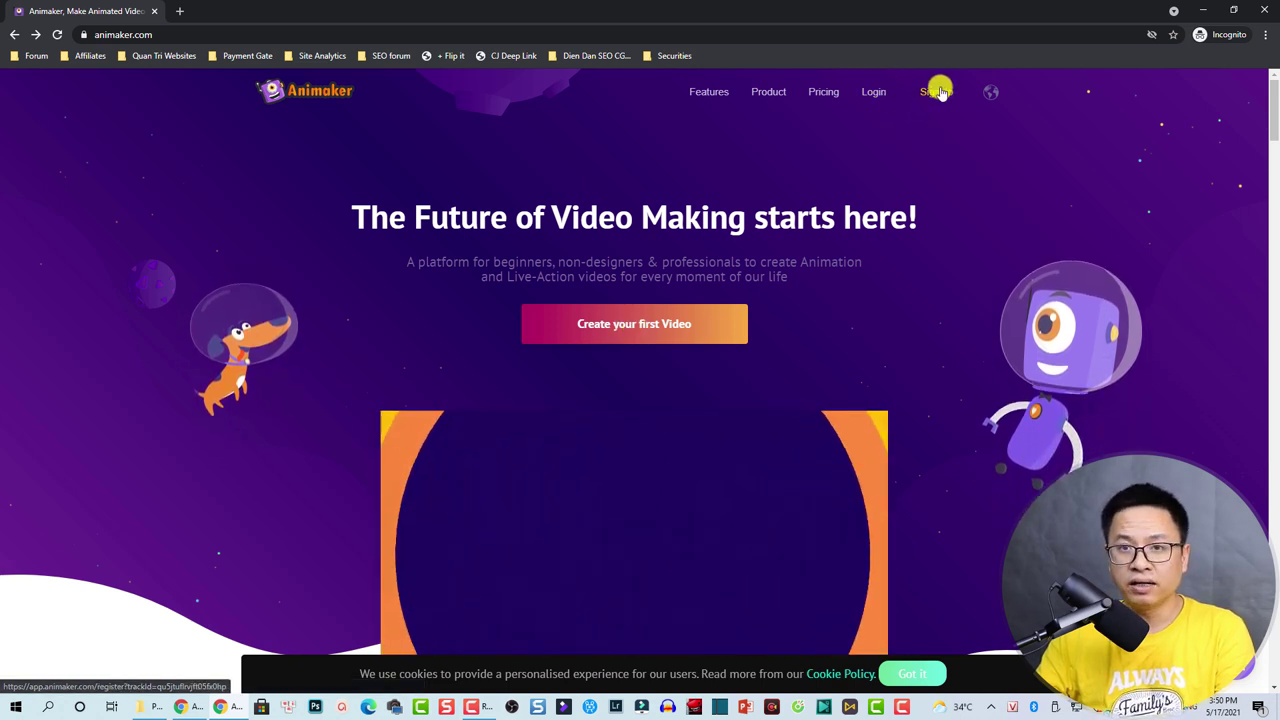
left_click(640, 336)
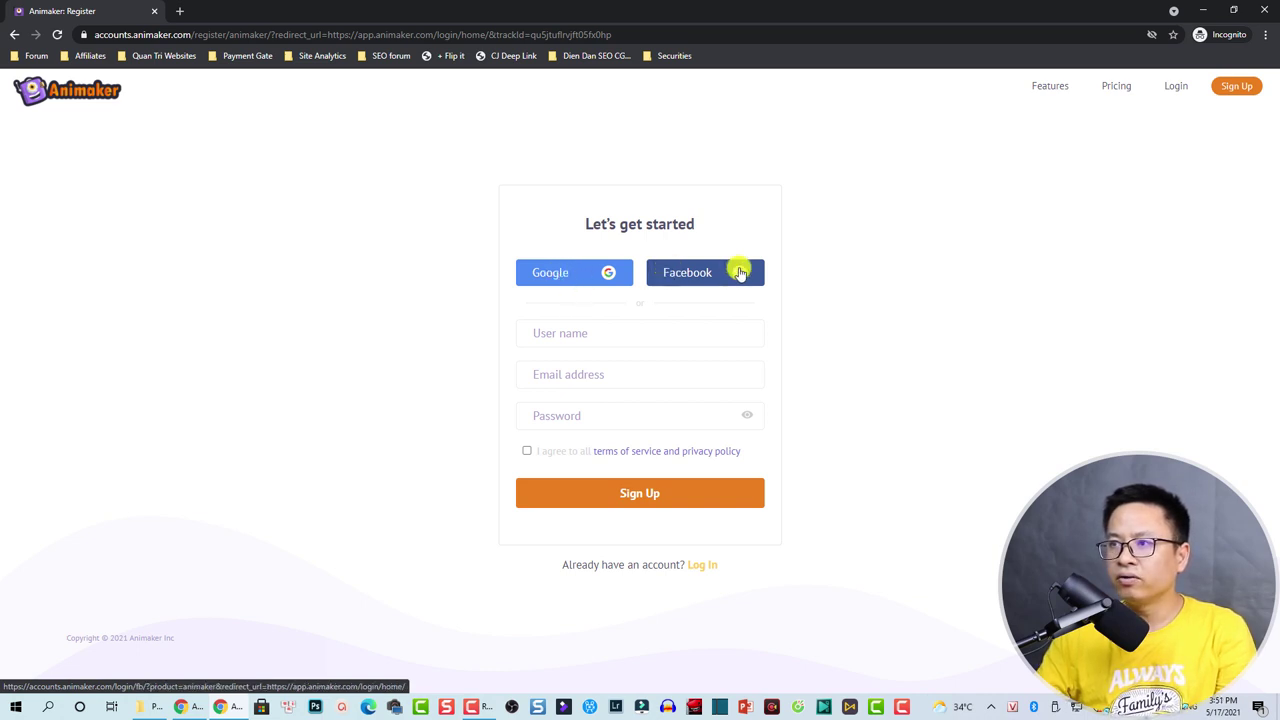
left_click(560, 333)
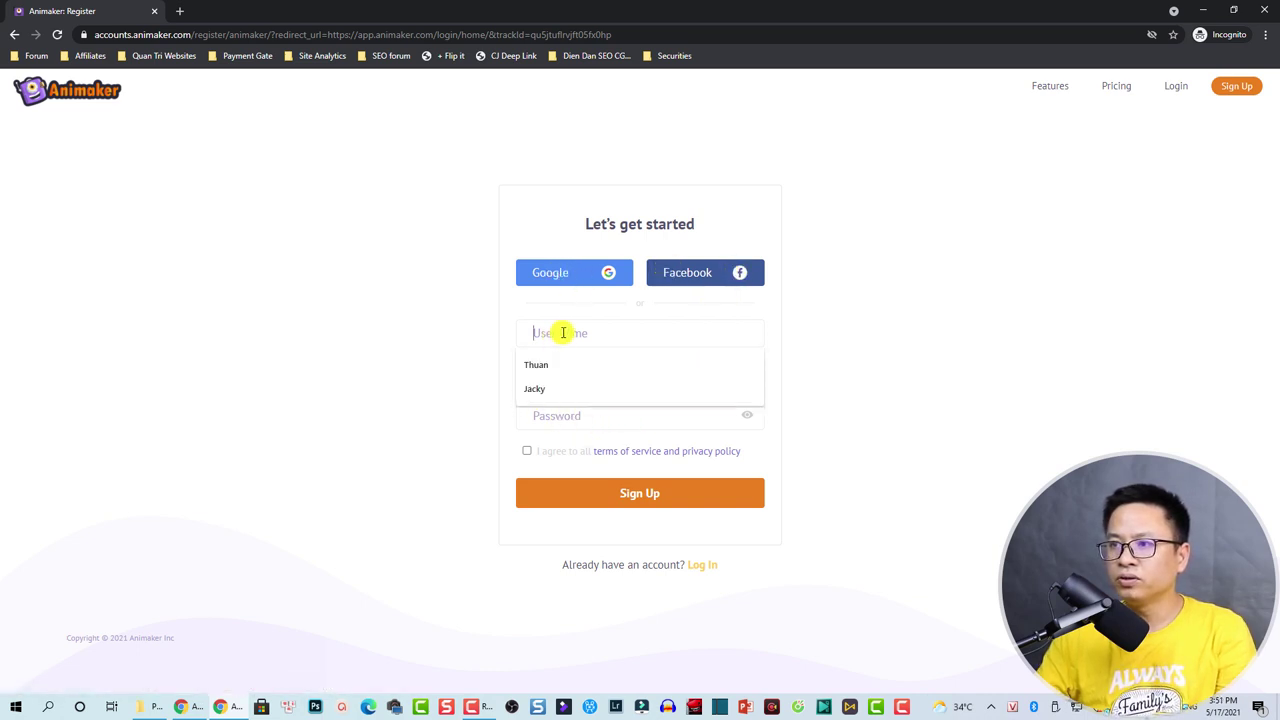
key("Escape")
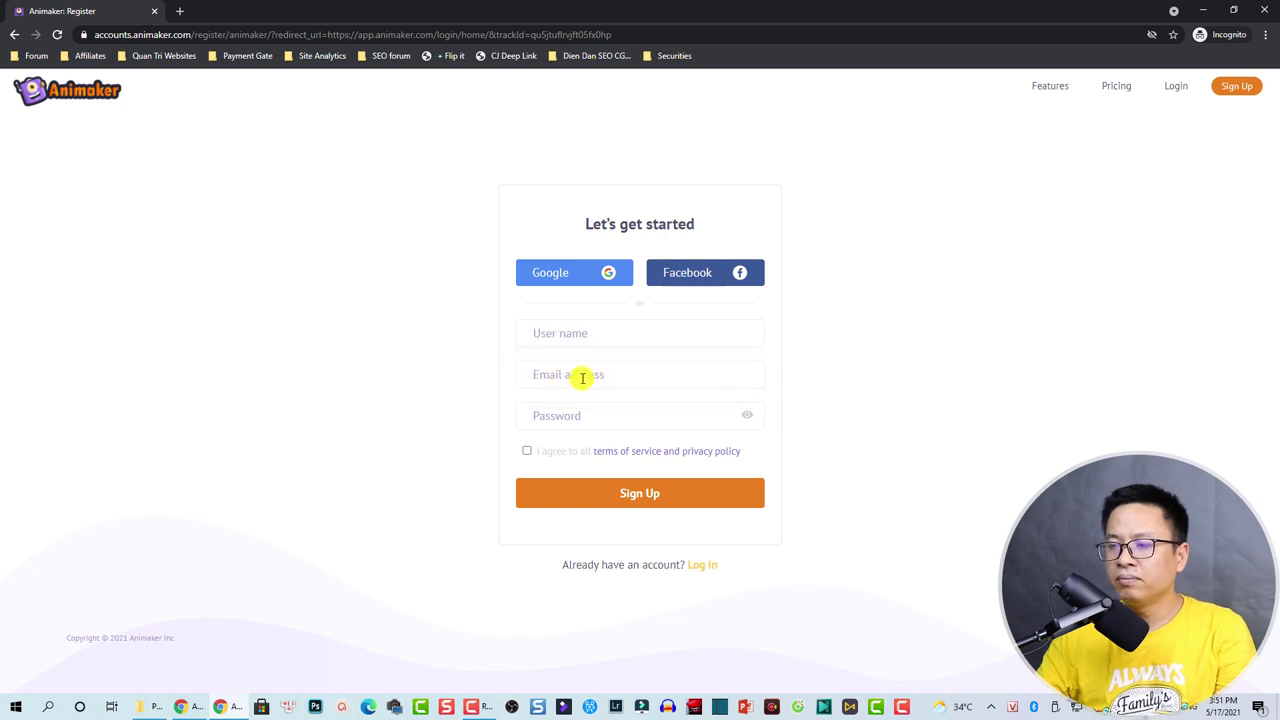
left_click(578, 380)
key("Escape")
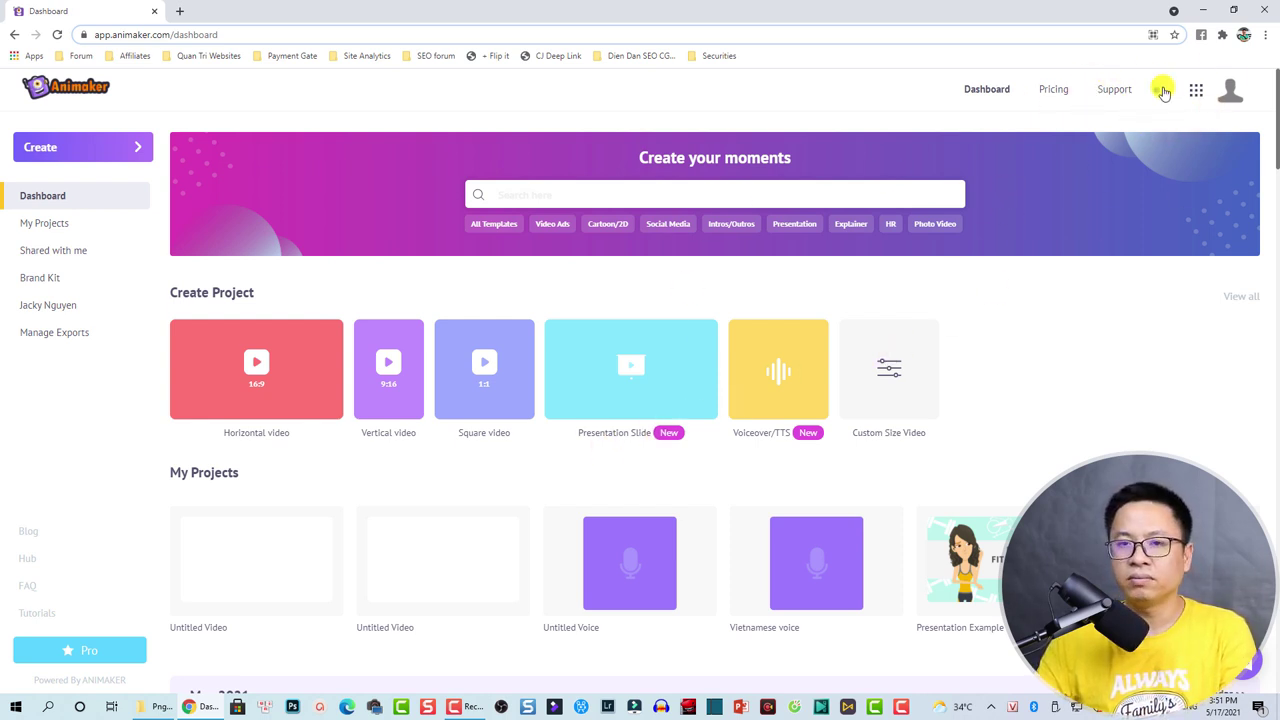
left_click(1232, 98)
left_click(1234, 98)
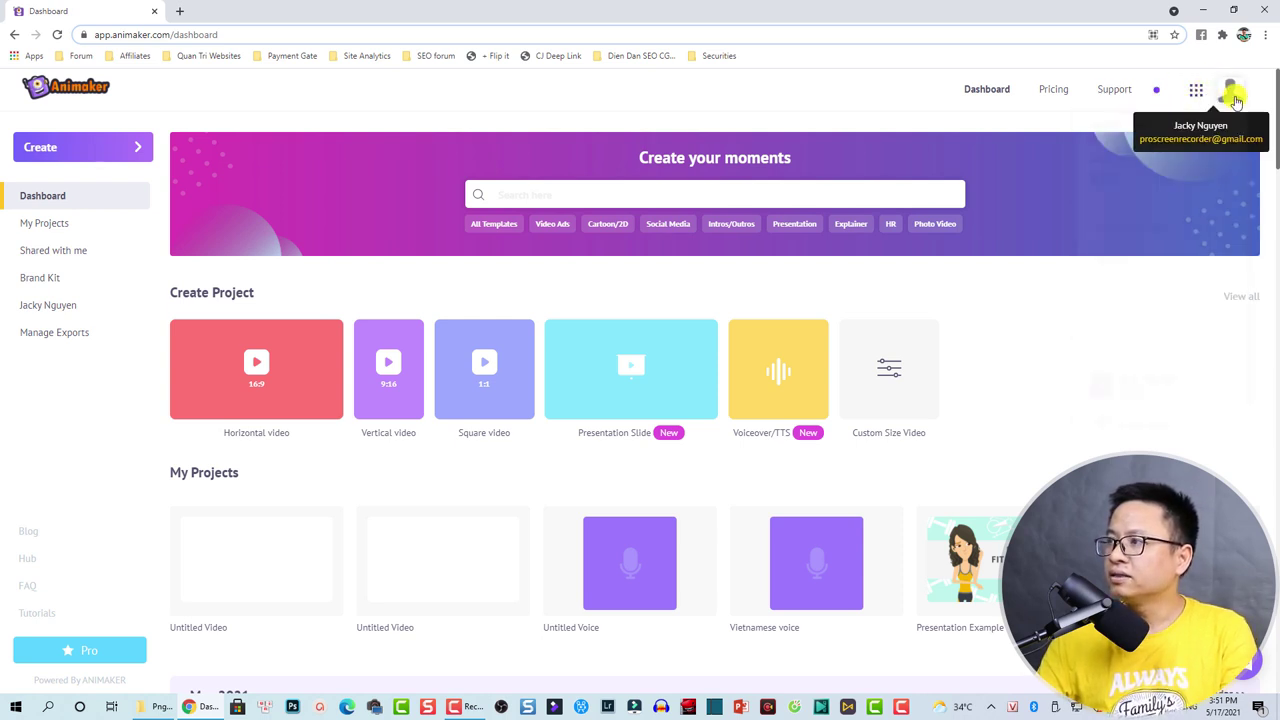
left_click(1234, 98)
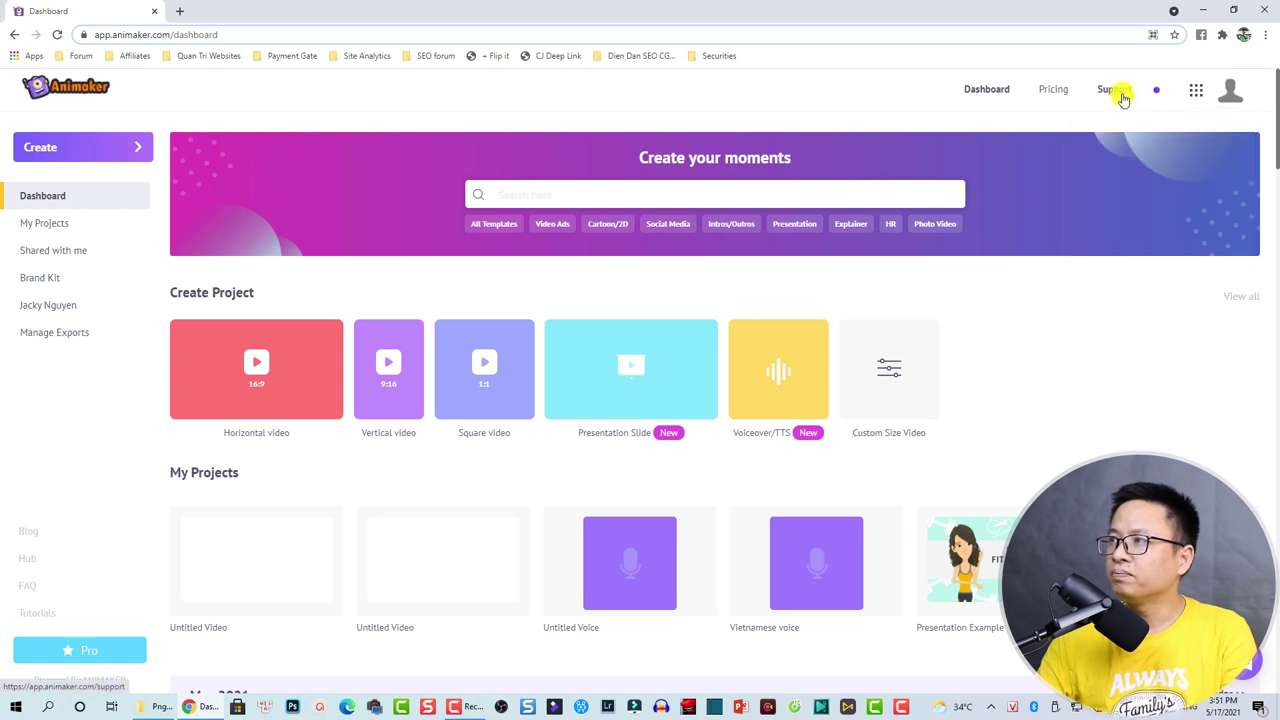
left_click(1194, 94)
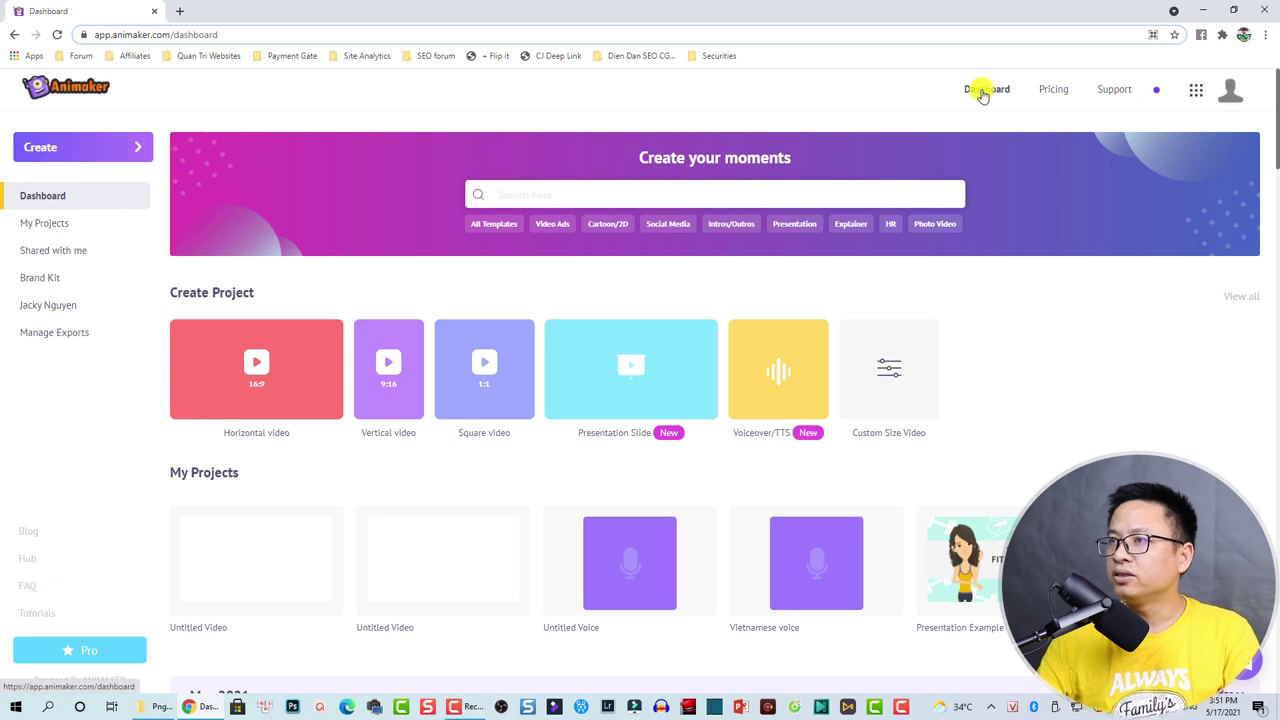
left_click(662, 189)
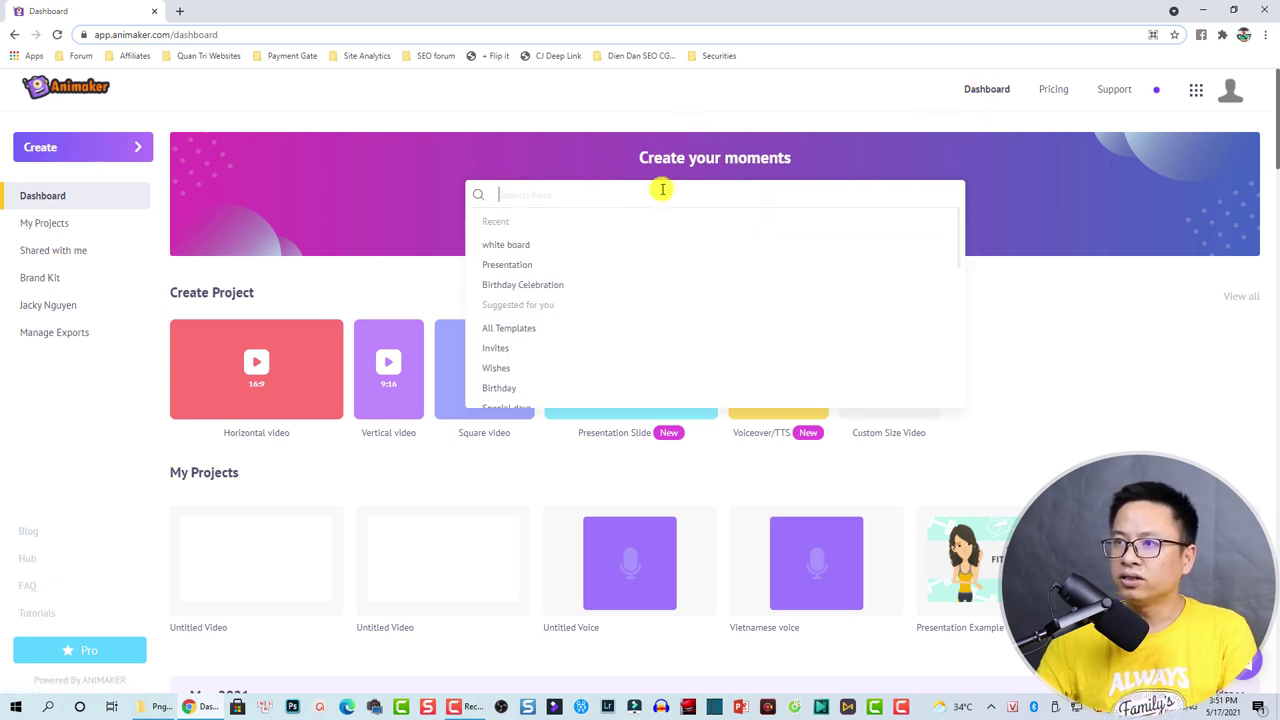
left_click(440, 257)
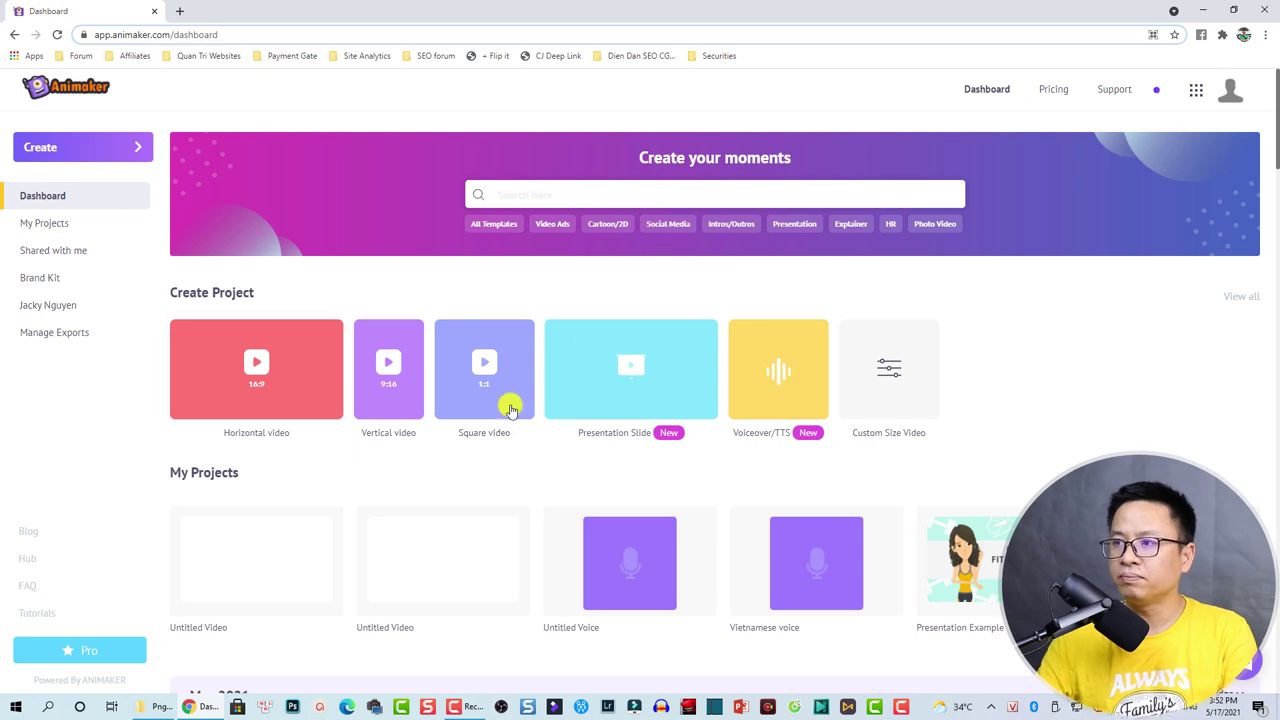
scroll(520, 410, "down", 7)
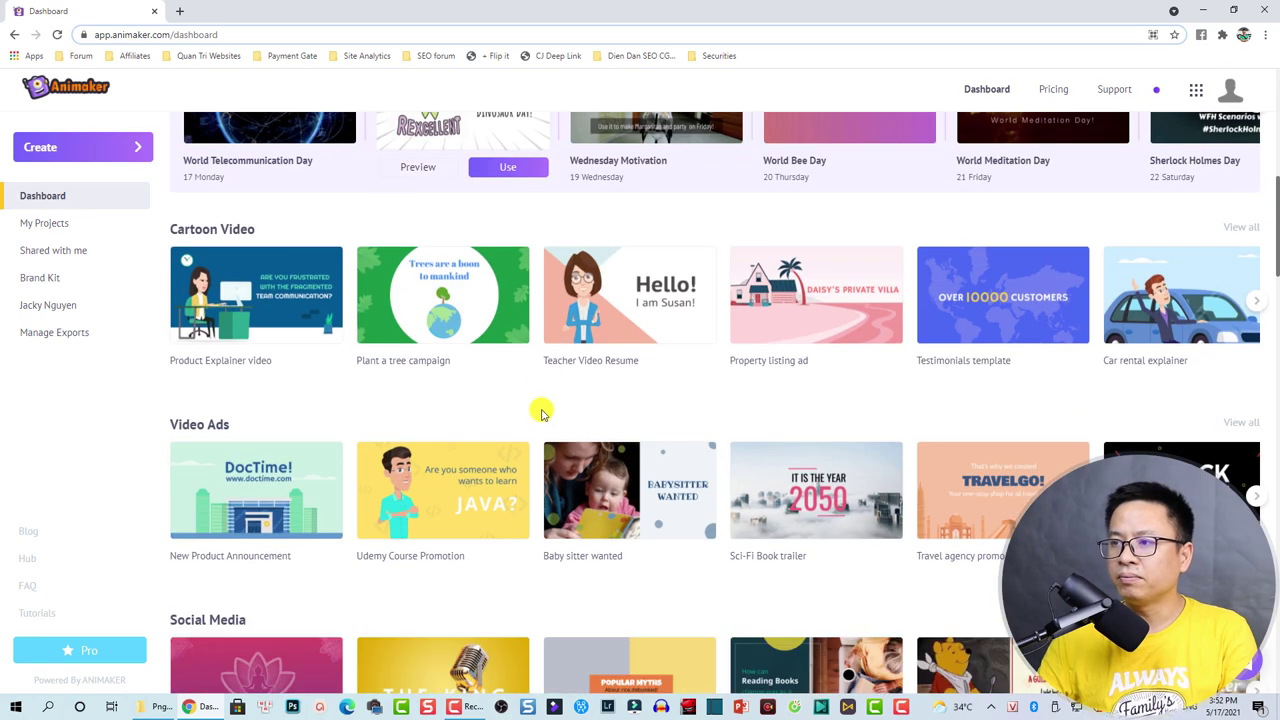
scroll(546, 400, "down", 3)
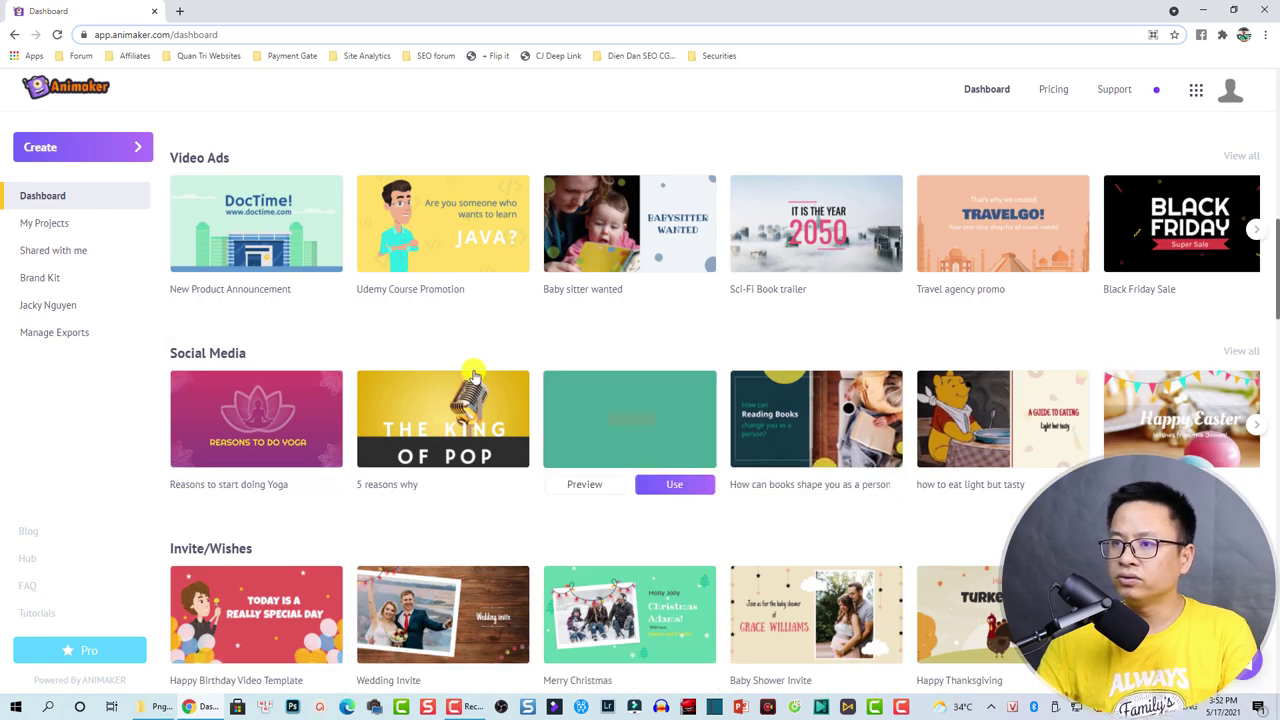
scroll(560, 440, "up", 8)
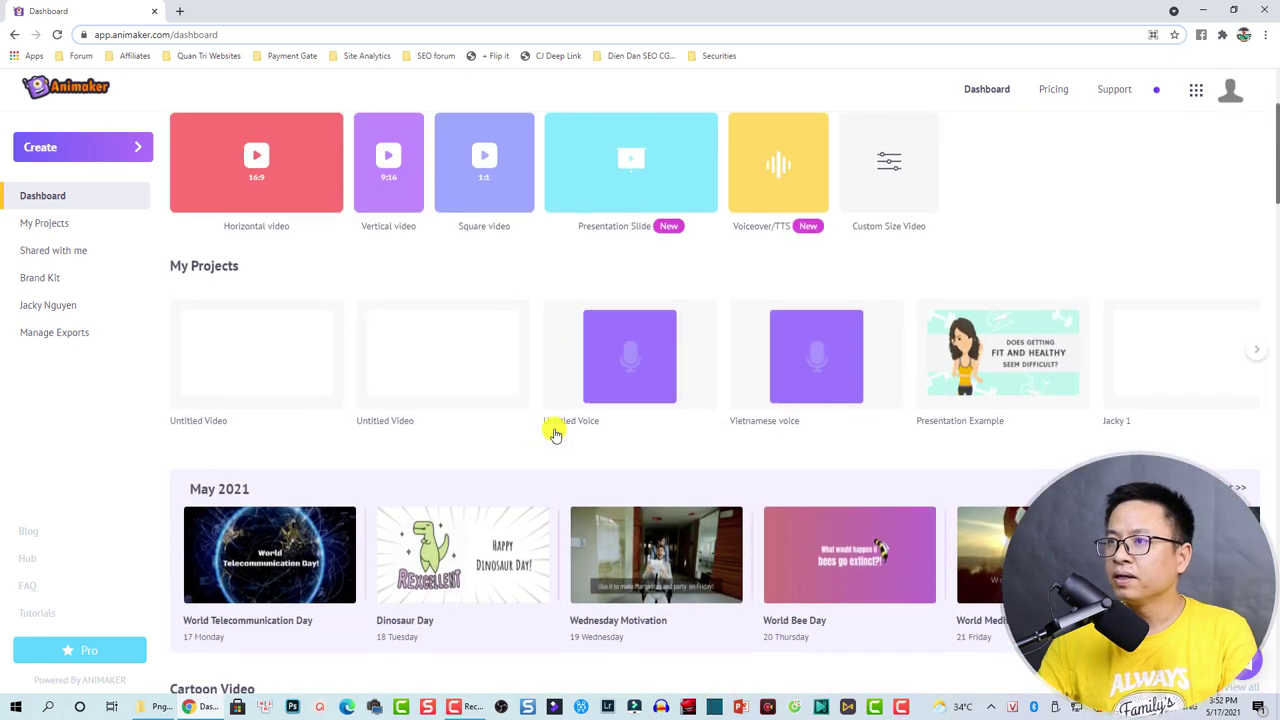
scroll(556, 433, "up", 3)
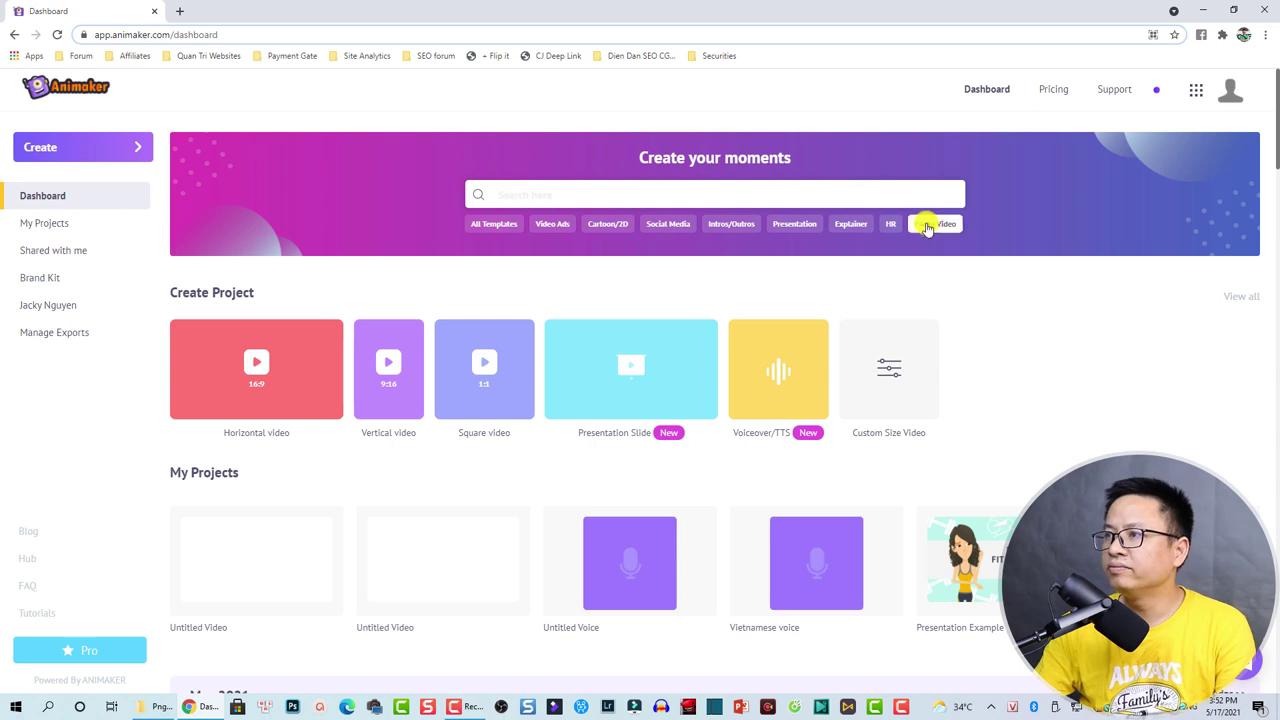
Browse the Video Ads, Cartoon/2D, Social Media and Intros/Outros templates, then return to the Dashboard.
left_click(558, 230)
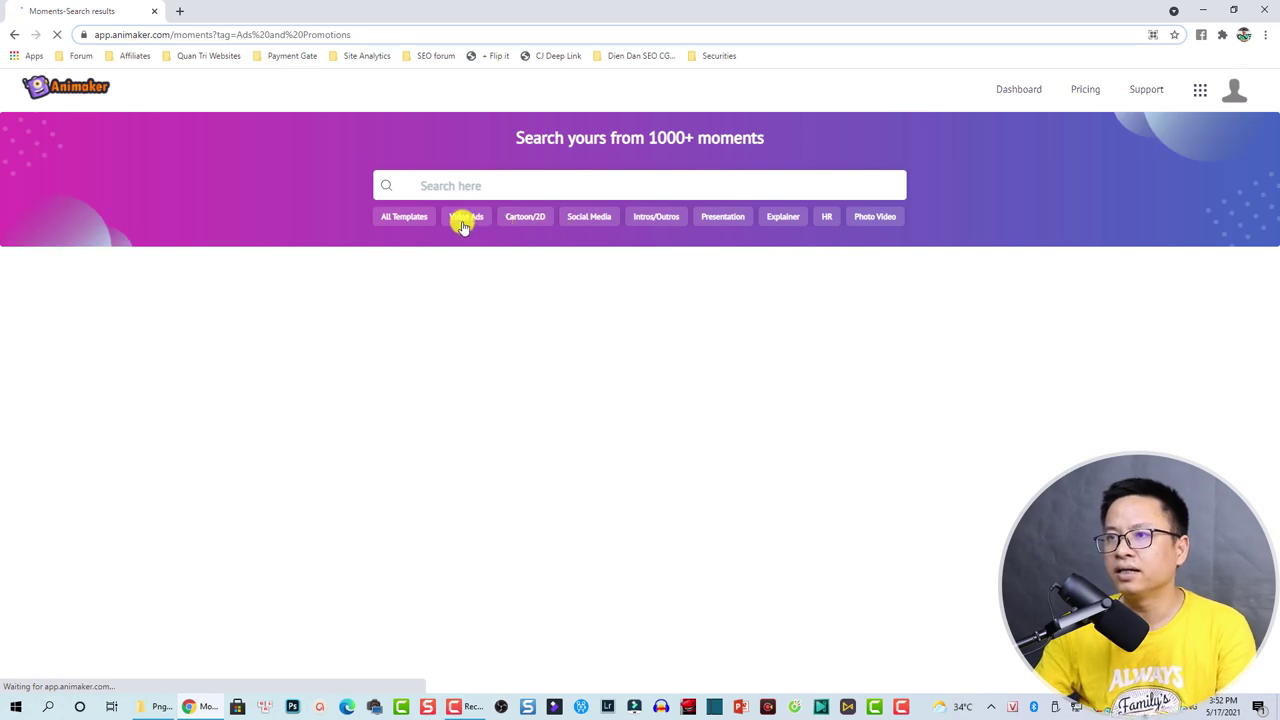
left_click(527, 222)
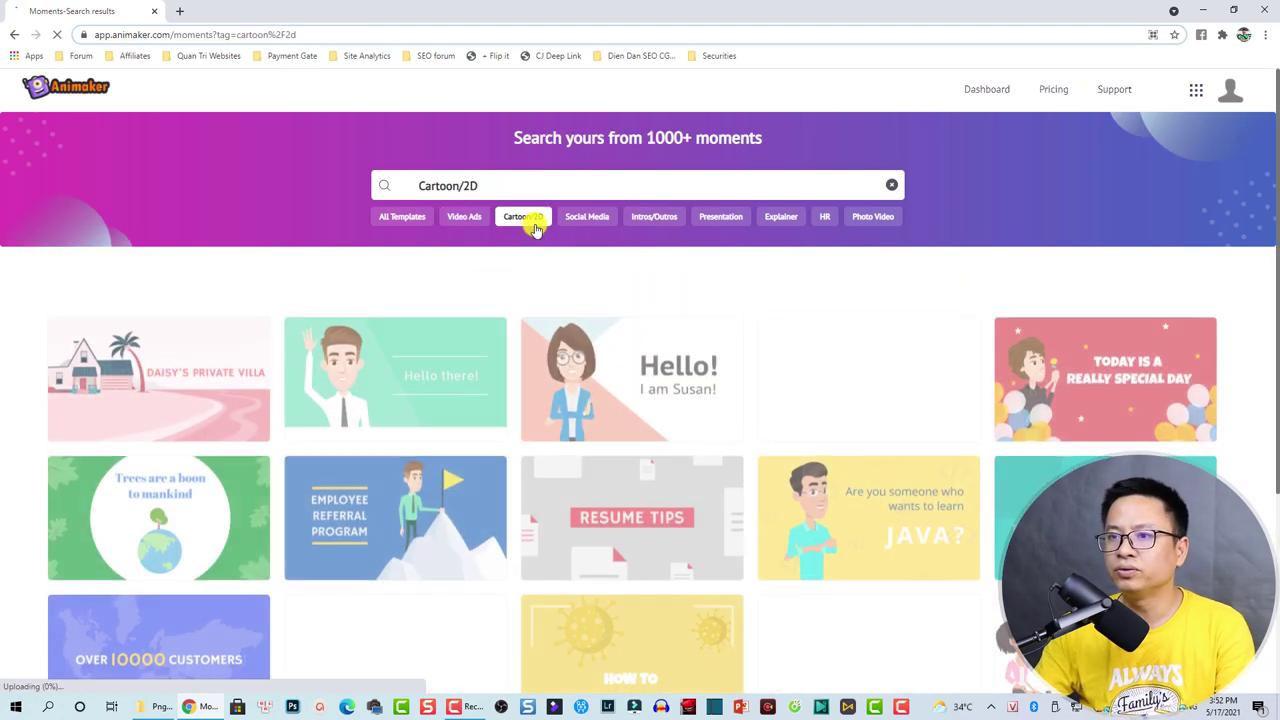
scroll(527, 350, "down", 1)
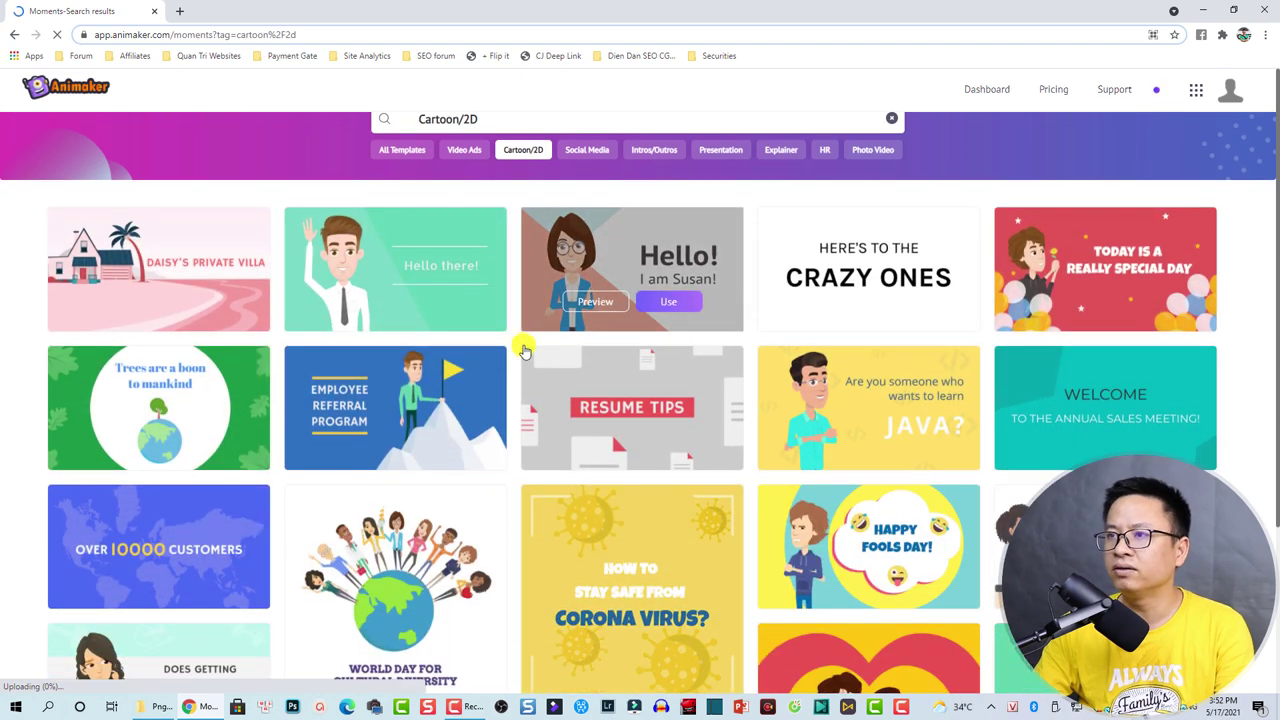
left_click(598, 156)
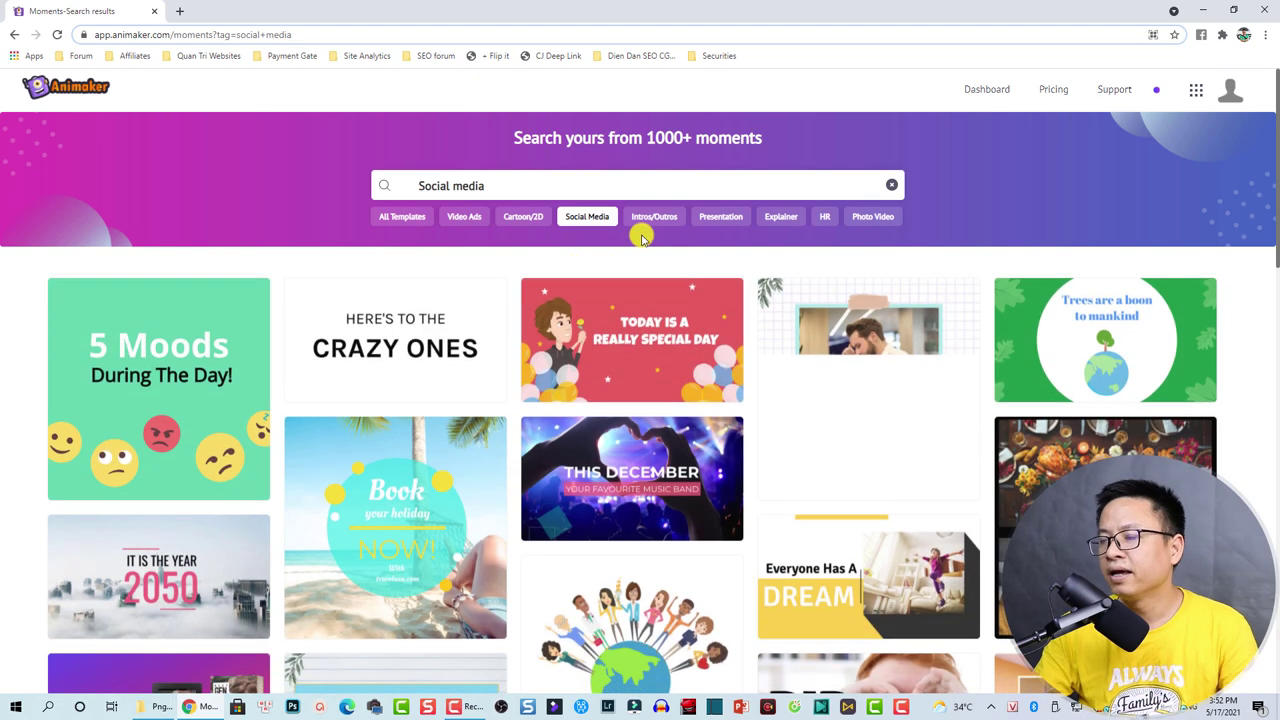
left_click(652, 220)
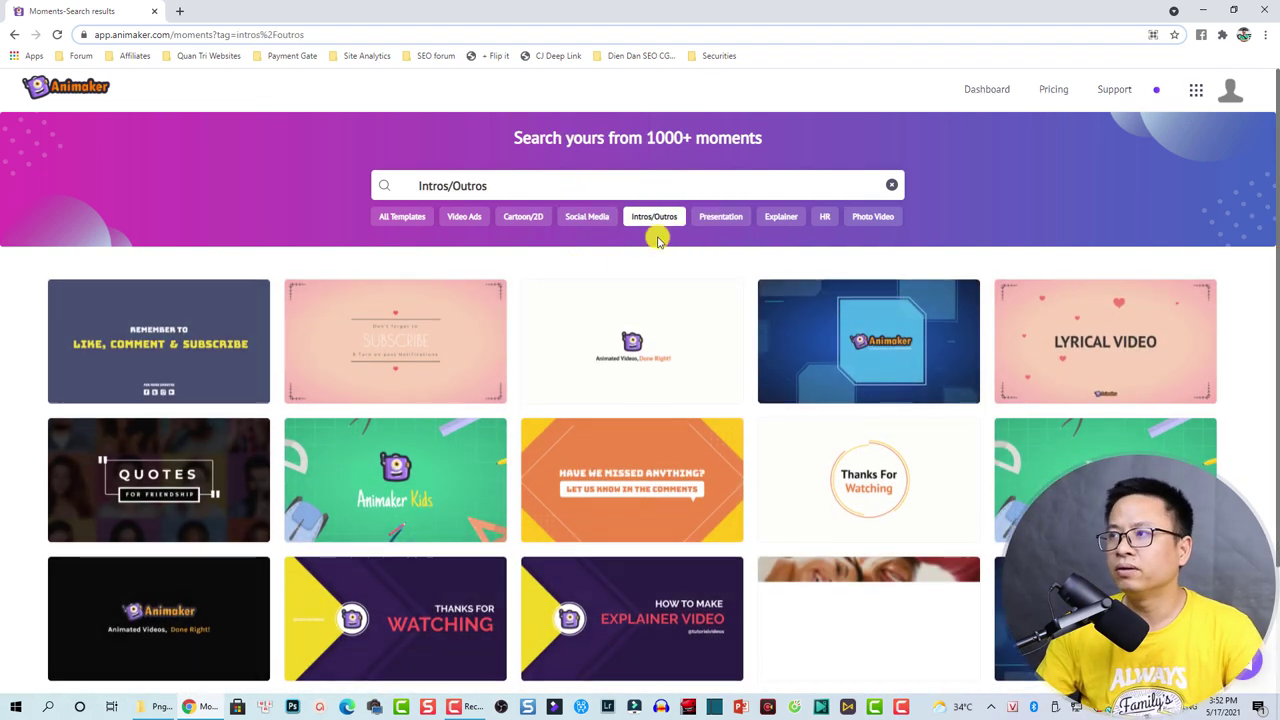
left_click(985, 92)
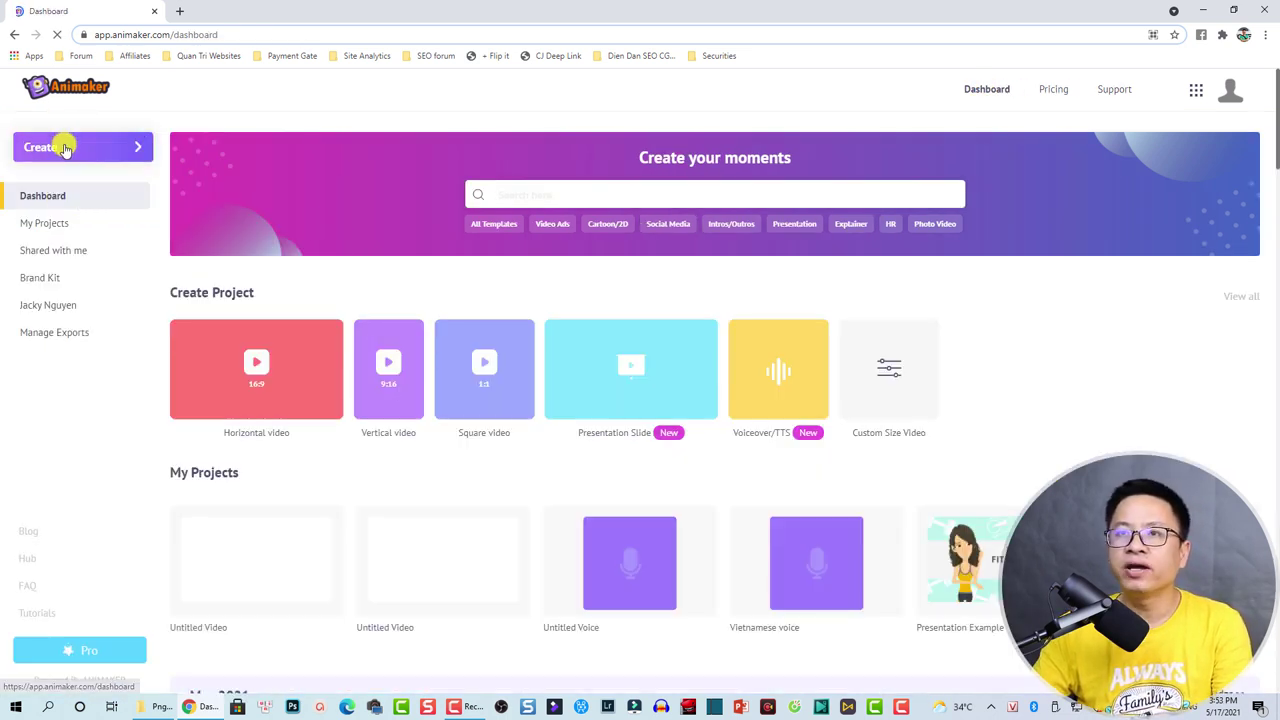
Visit the Create options, My Projects, Shared with me and Brand Kit pages.
left_click(135, 149)
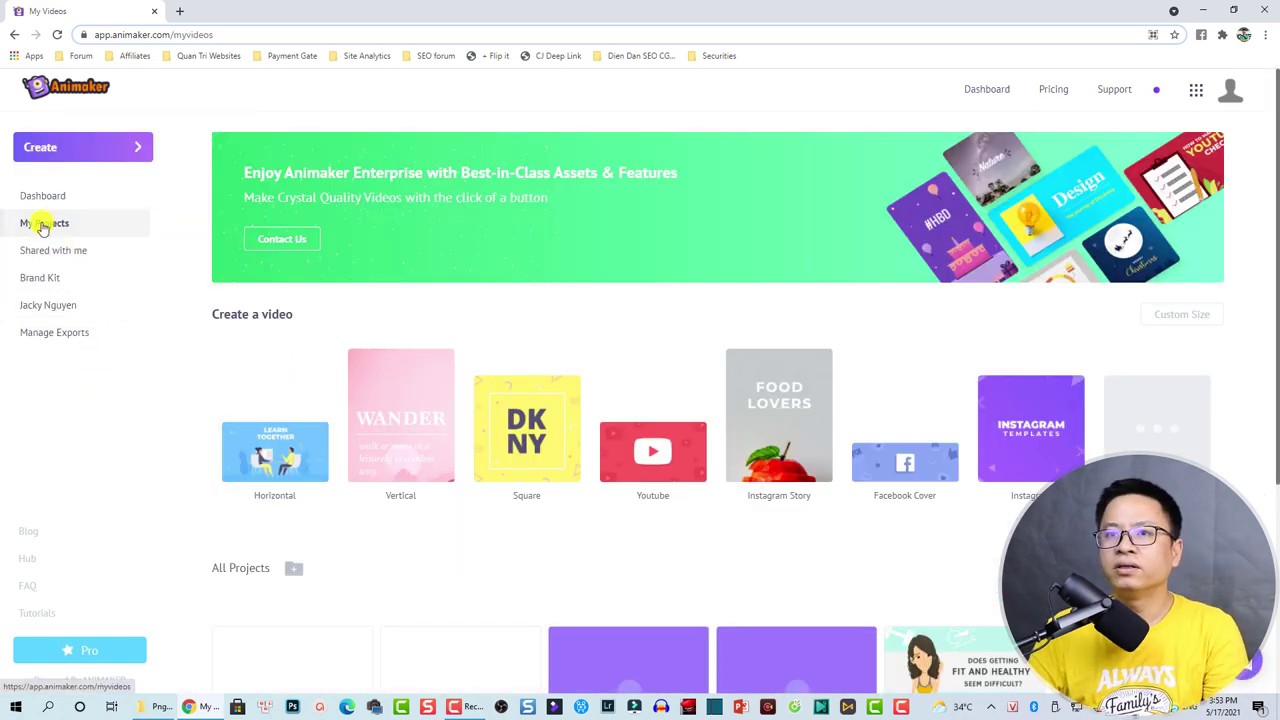
left_click(42, 222)
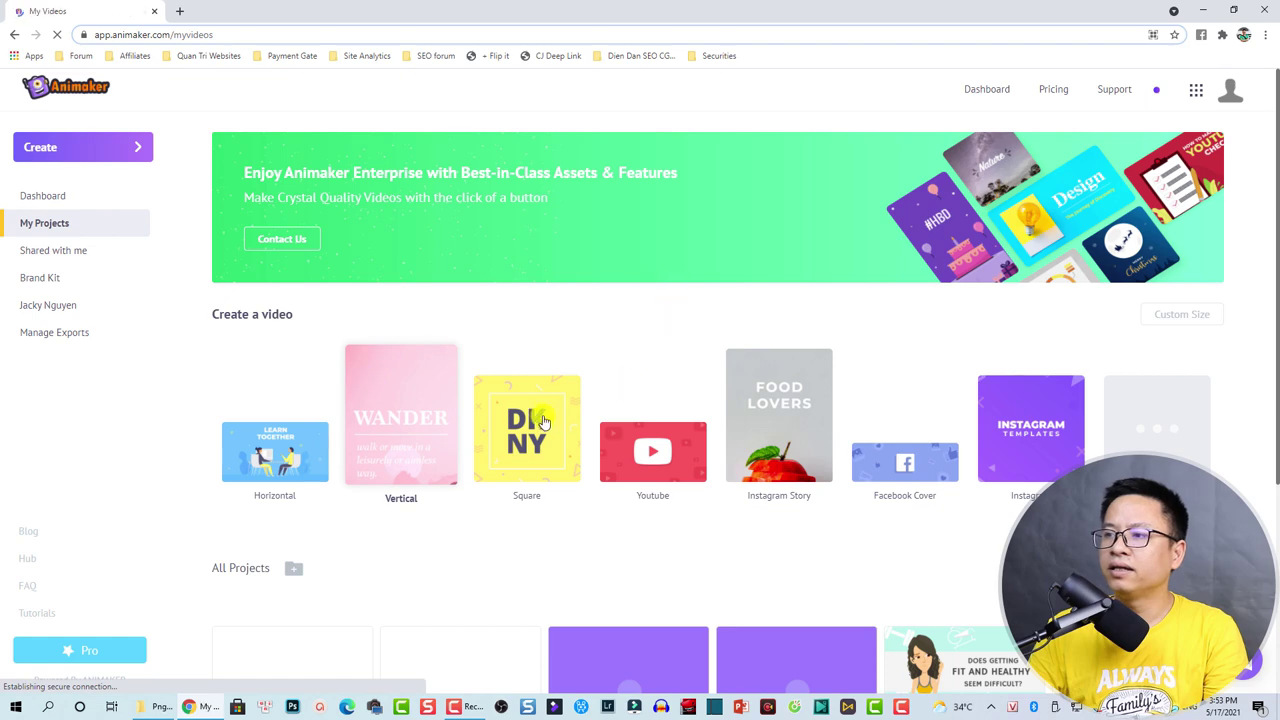
scroll(508, 449, "down", 3)
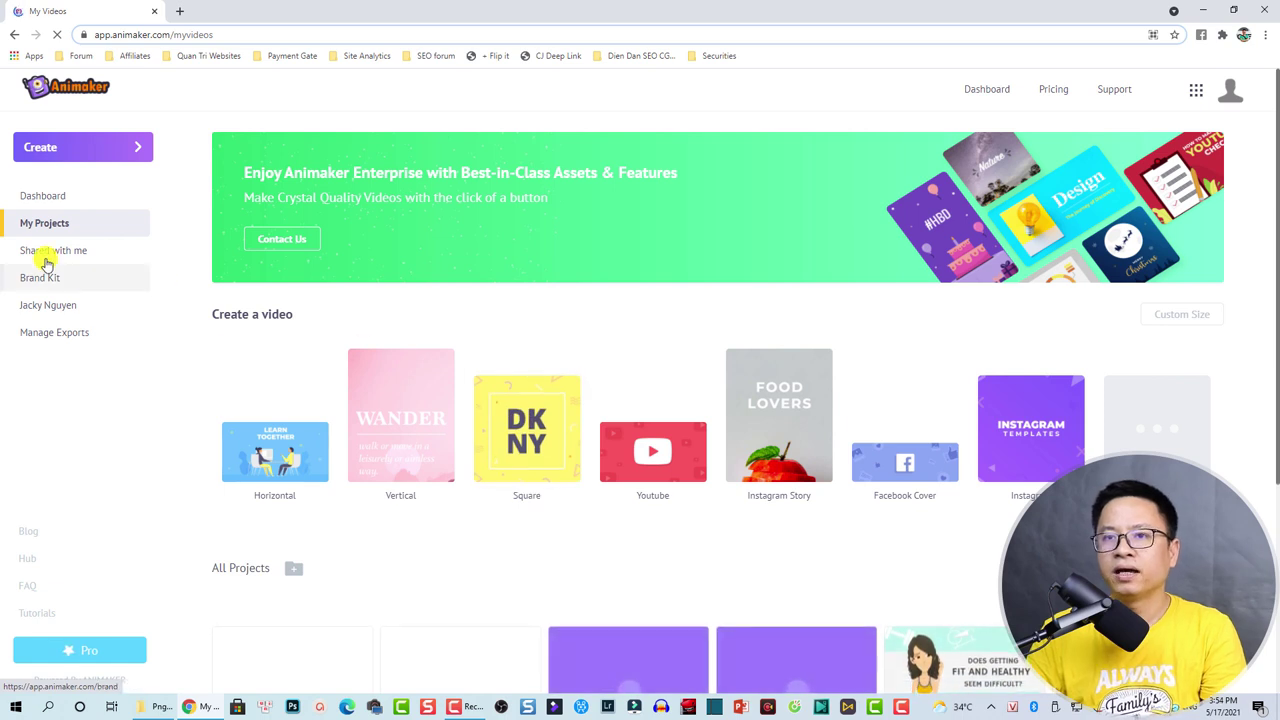
left_click(108, 257)
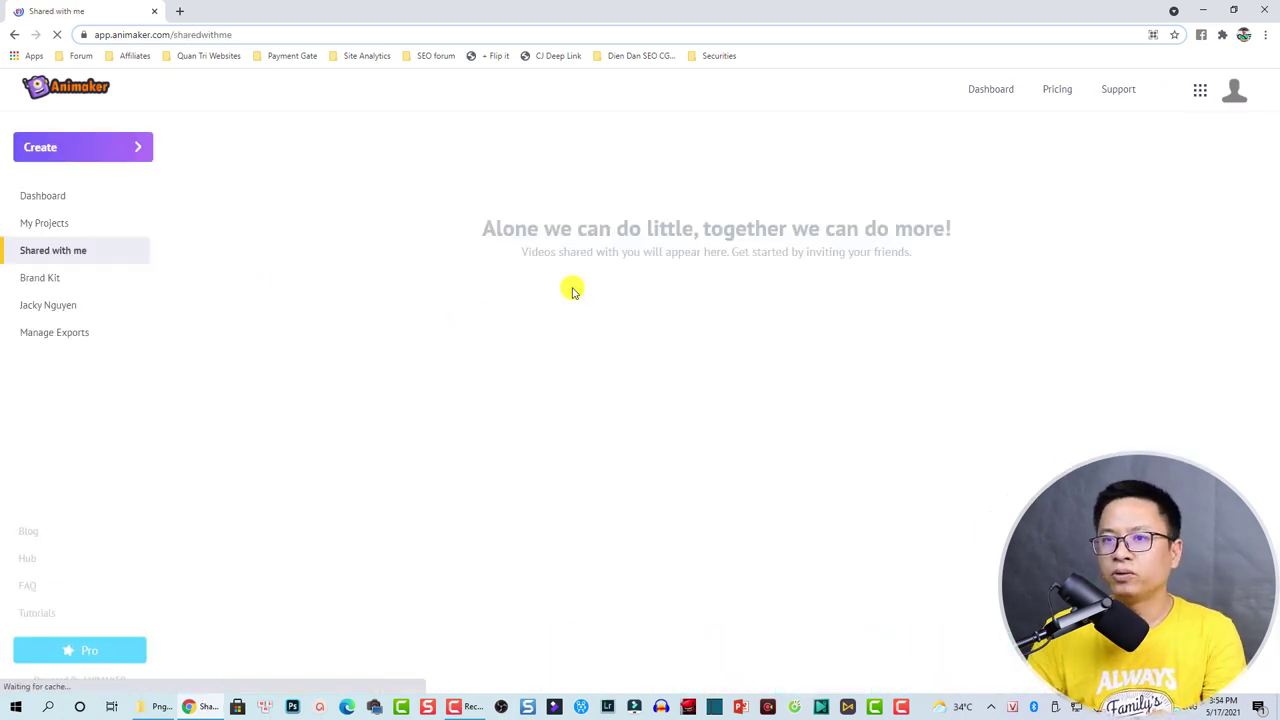
left_click(51, 284)
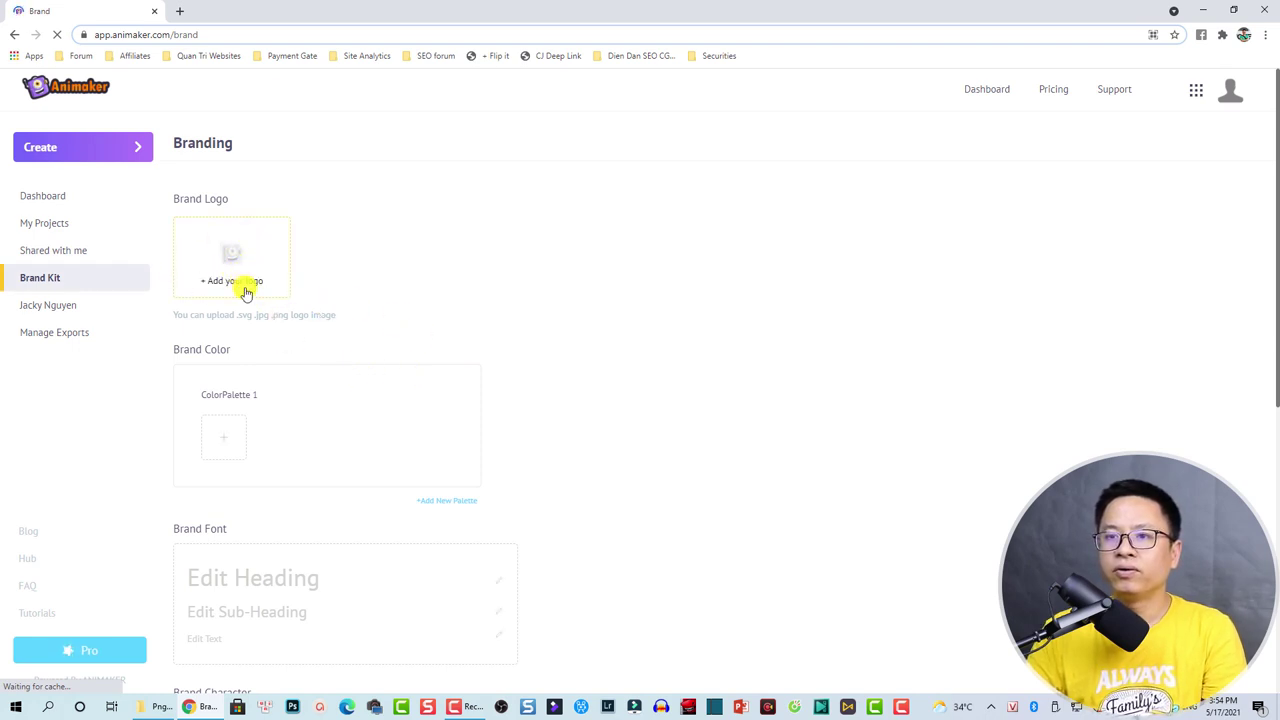
scroll(240, 420, "down", 2)
scroll(240, 400, "down", 3)
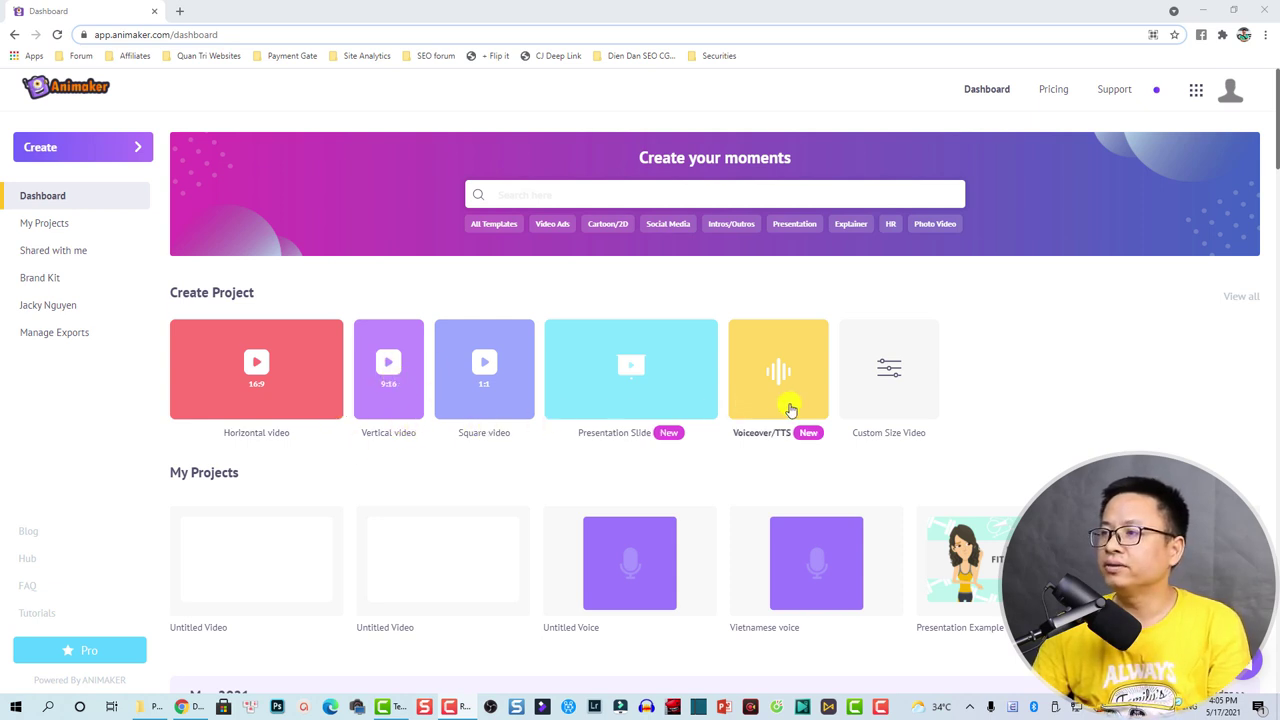
Bring up the Custom Size Video settings, then dismiss them without creating a video.
left_click(888, 380)
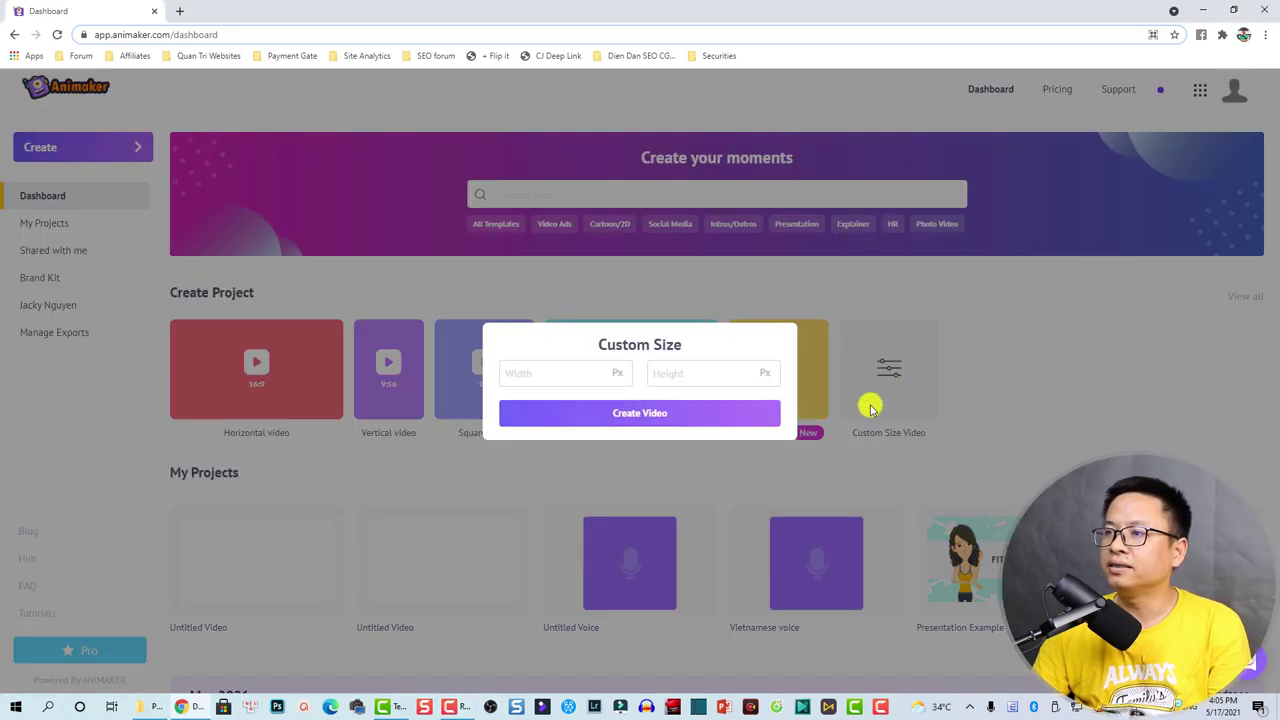
left_click(566, 381)
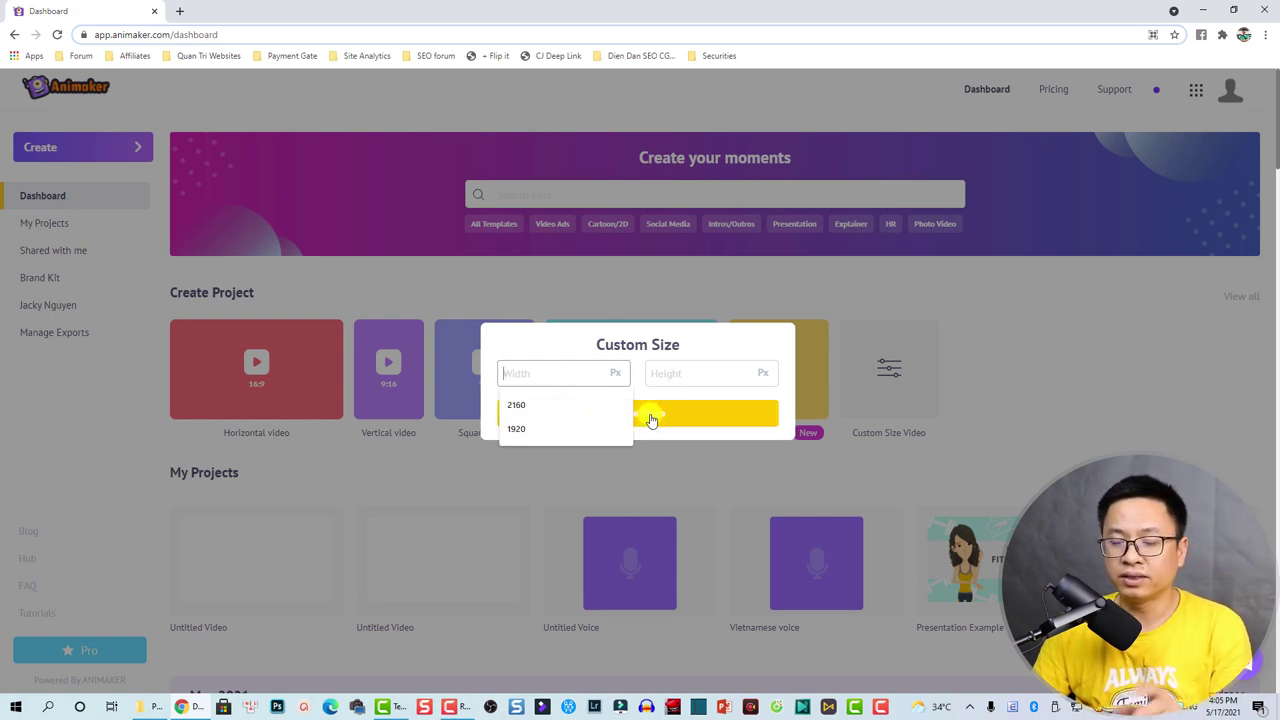
left_click(630, 488)
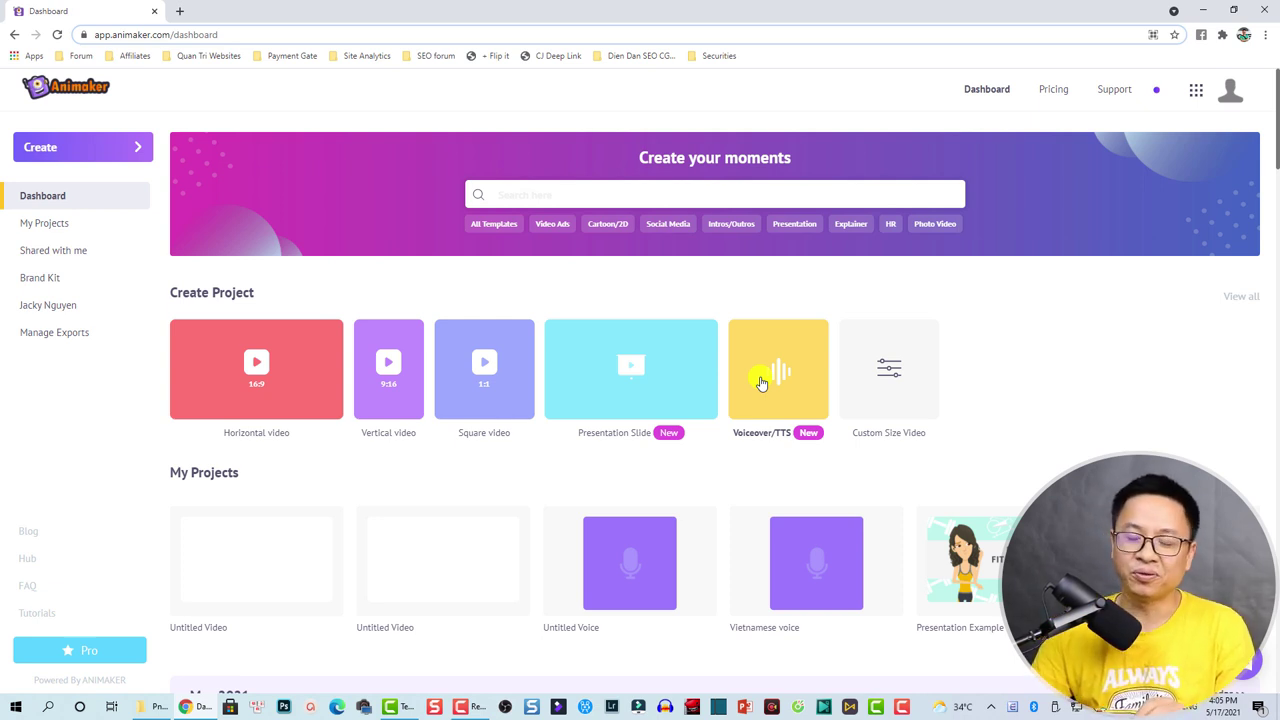
Start a Voiceover/TTS project with the script 'Hello everyone. Welcome to my channel.' plus a self-introduction.
left_click(778, 381)
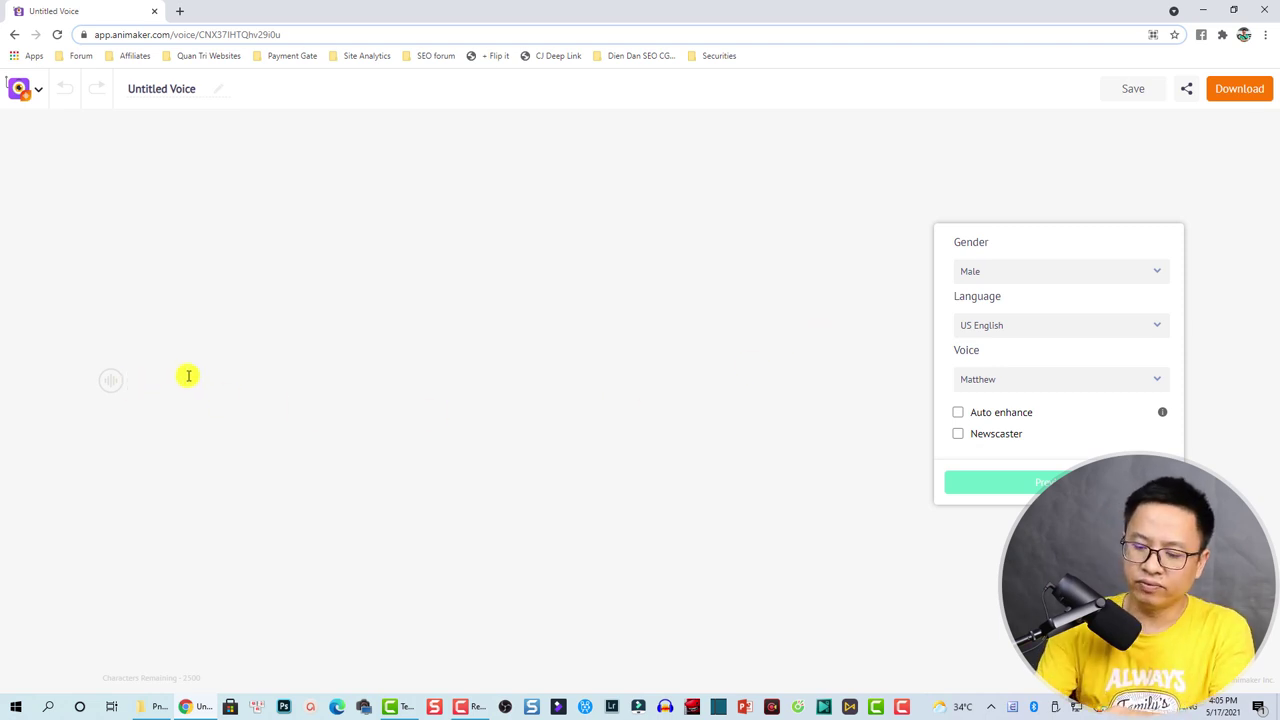
type("Hello everyone. Welcome to my chann")
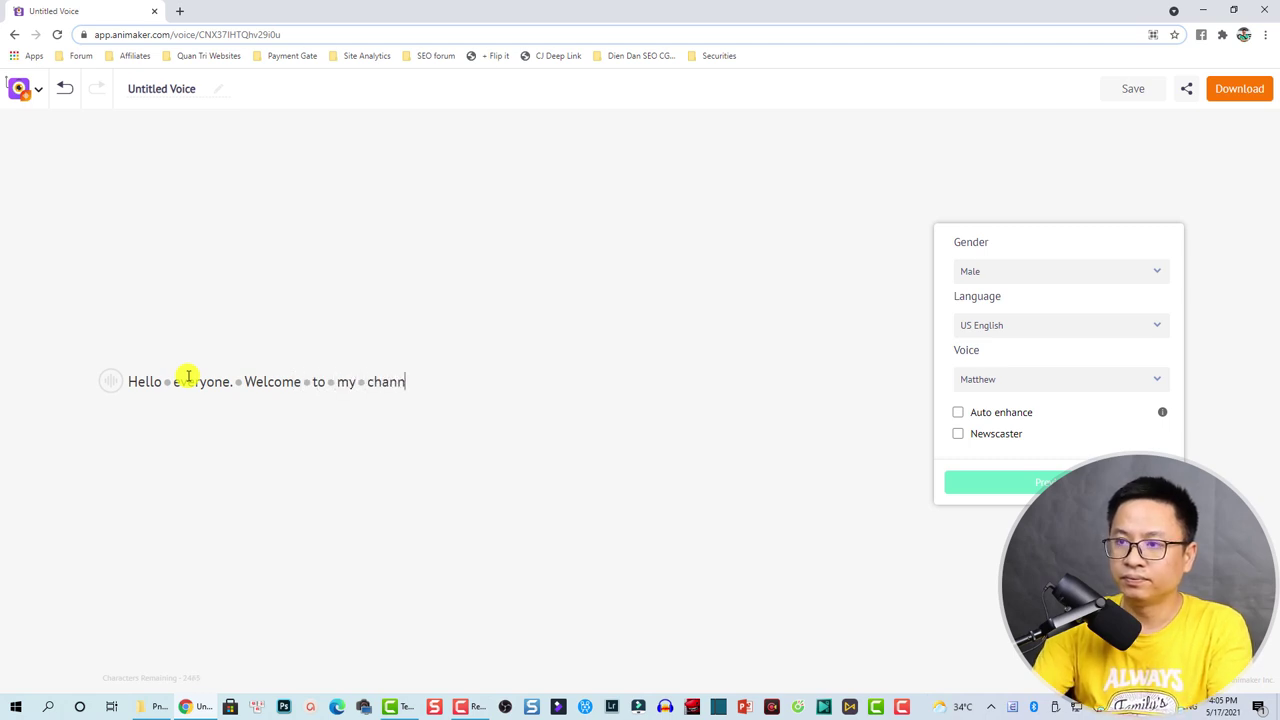
type("el. I am Jacky Nguyen.")
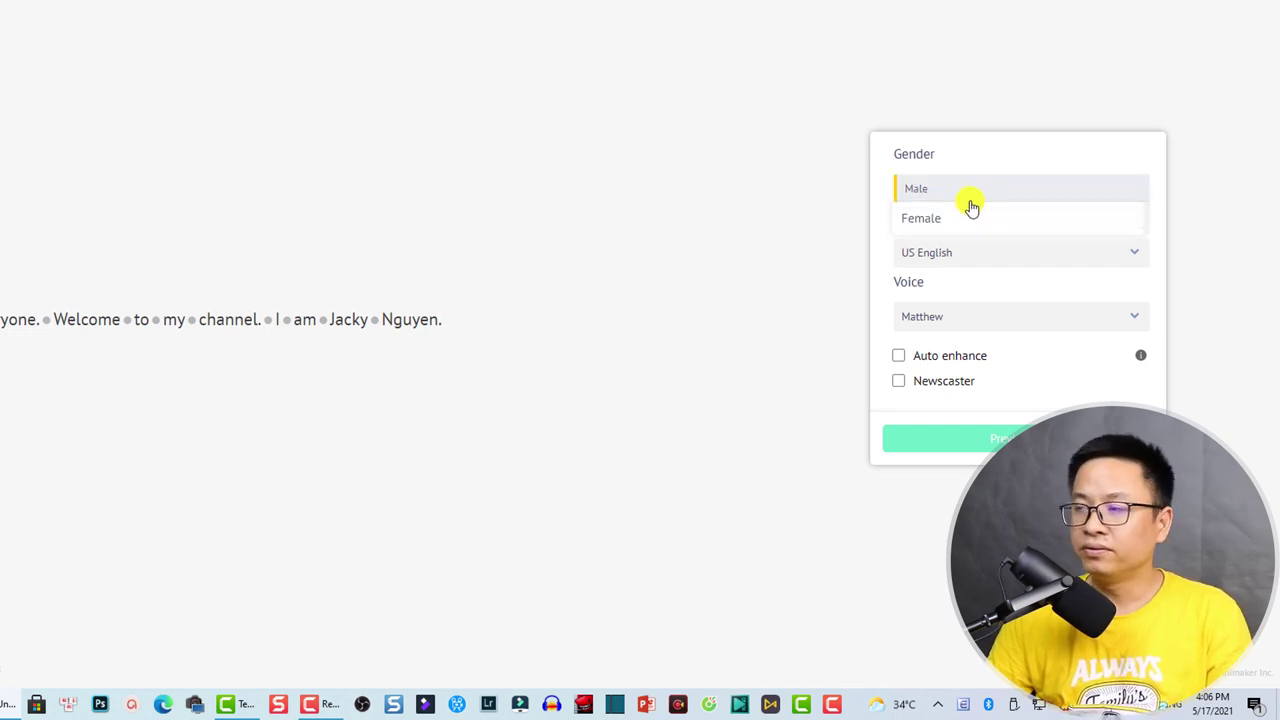
left_click(975, 190)
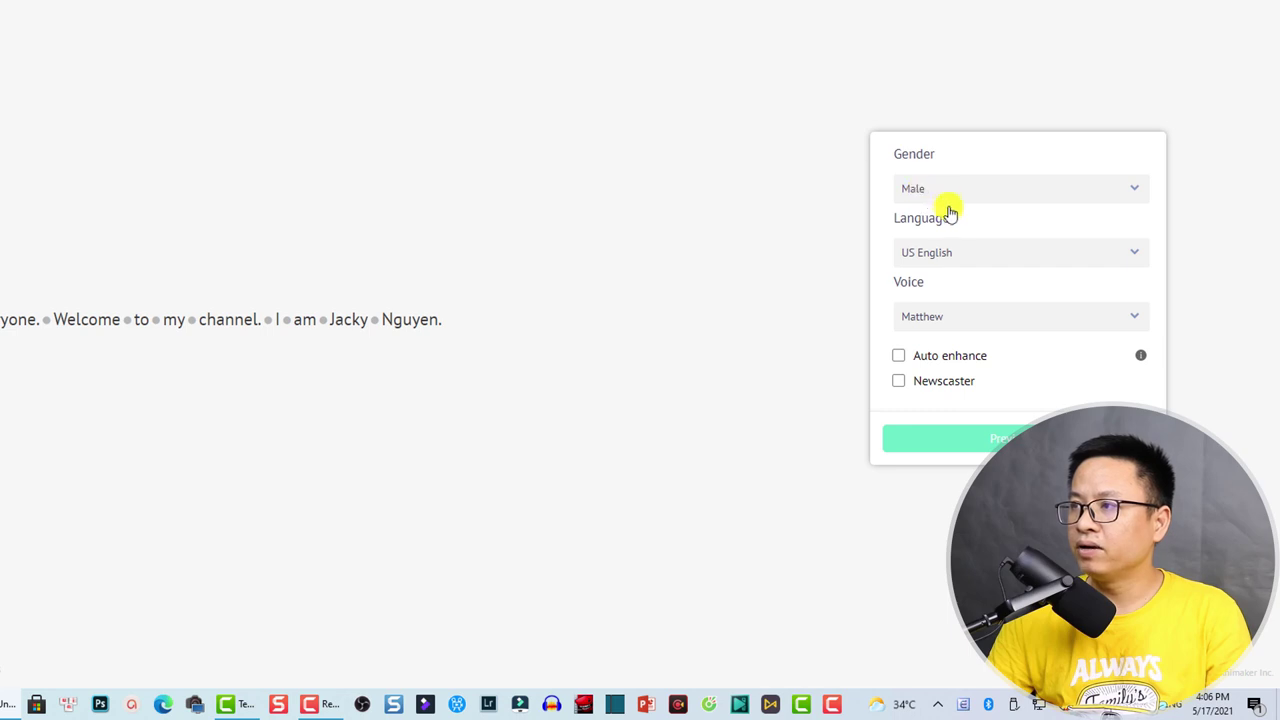
left_click(968, 254)
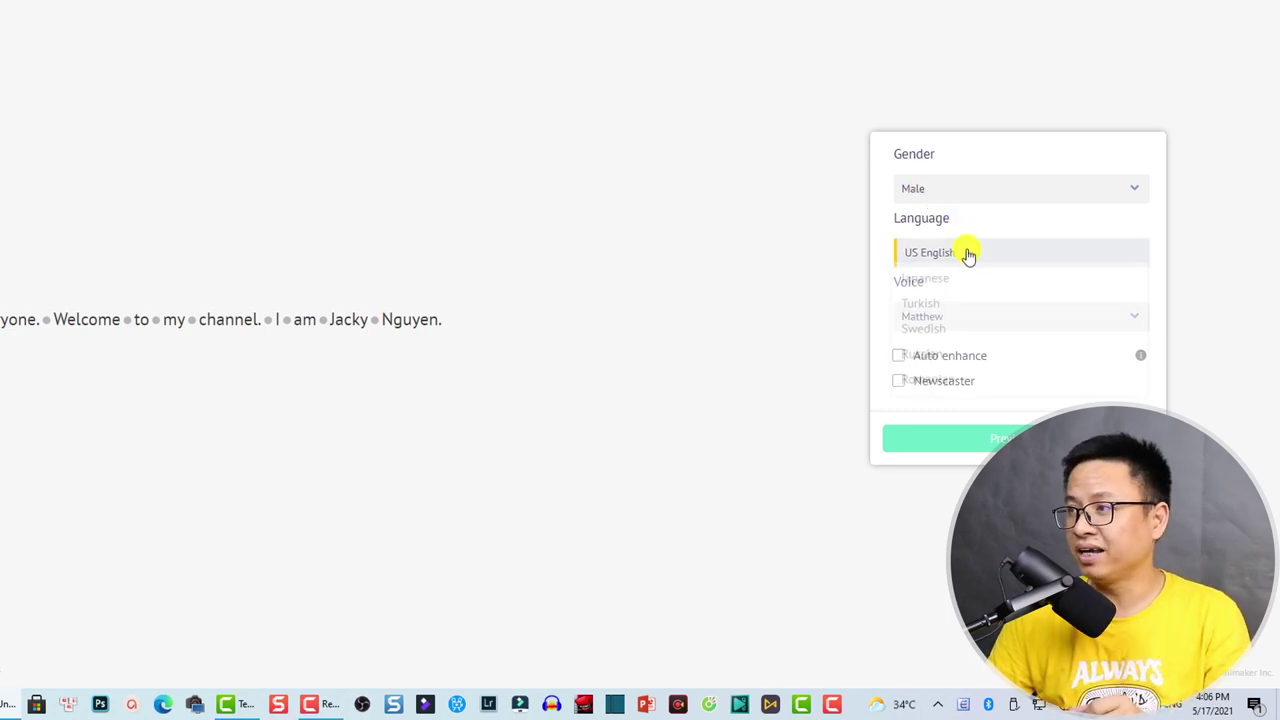
scroll(936, 332, "down", 2)
scroll(940, 328, "down", 5)
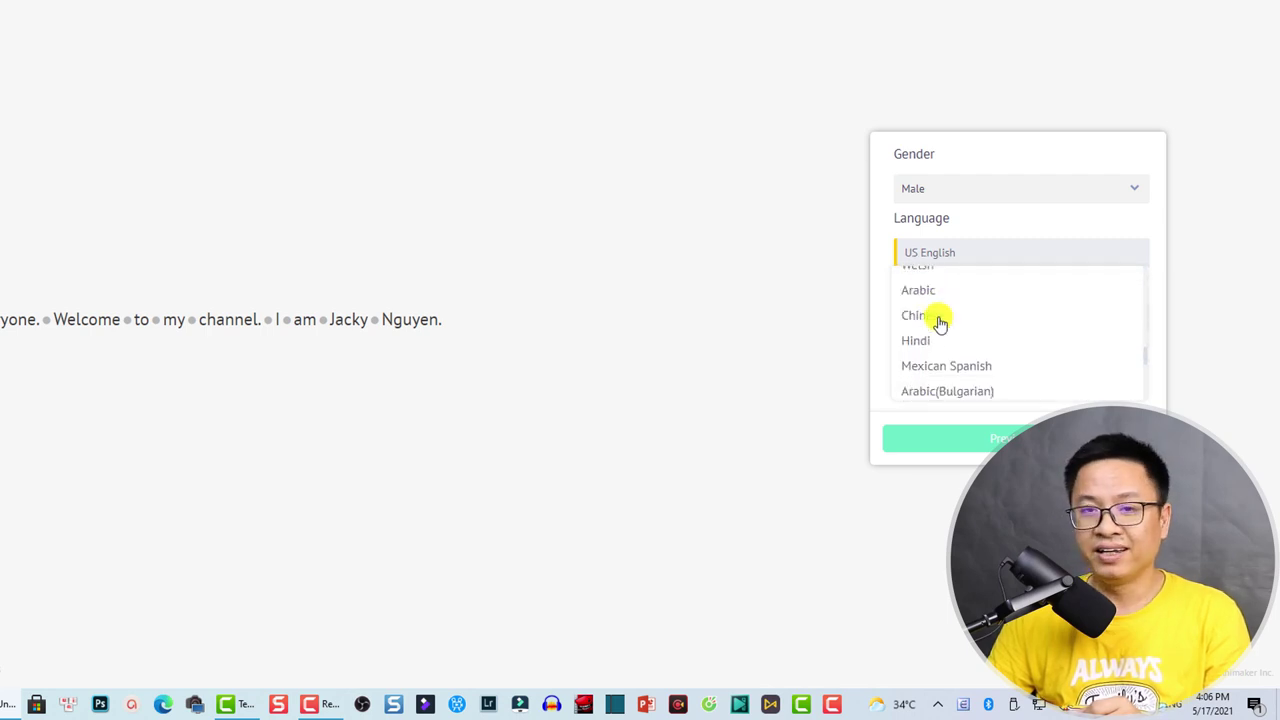
scroll(940, 325, "down", 2)
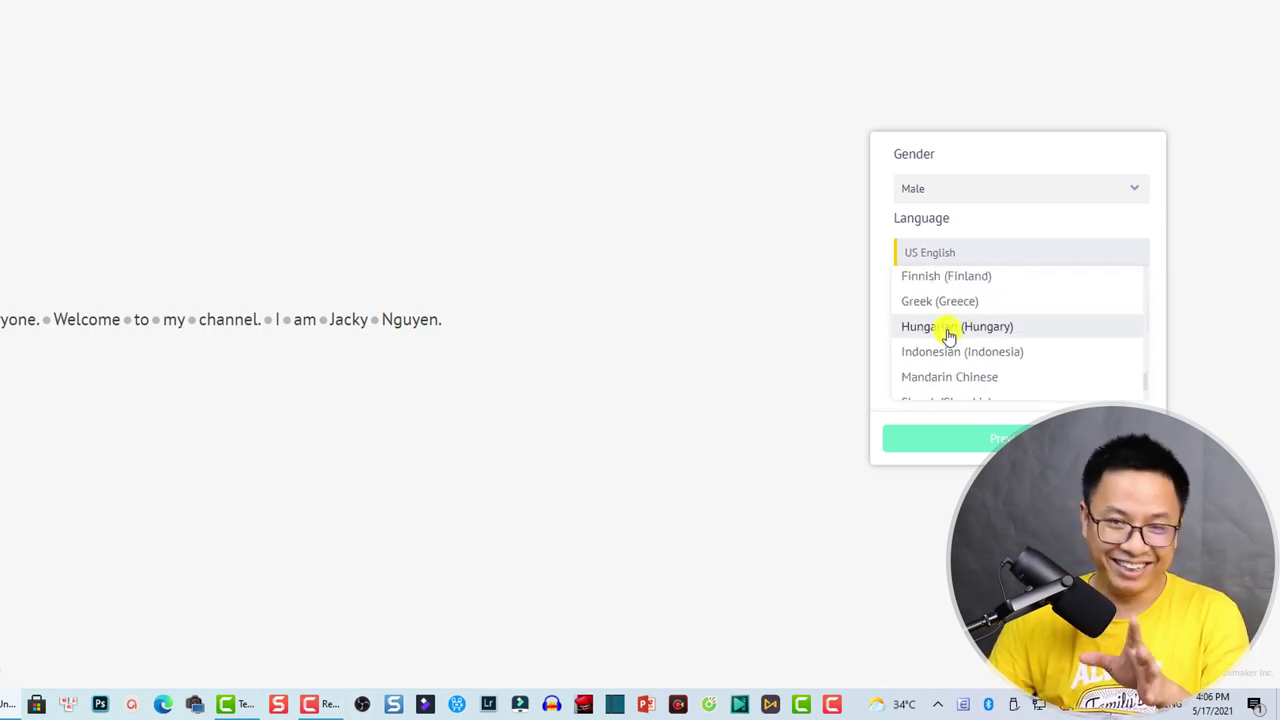
scroll(952, 323, "down", 3)
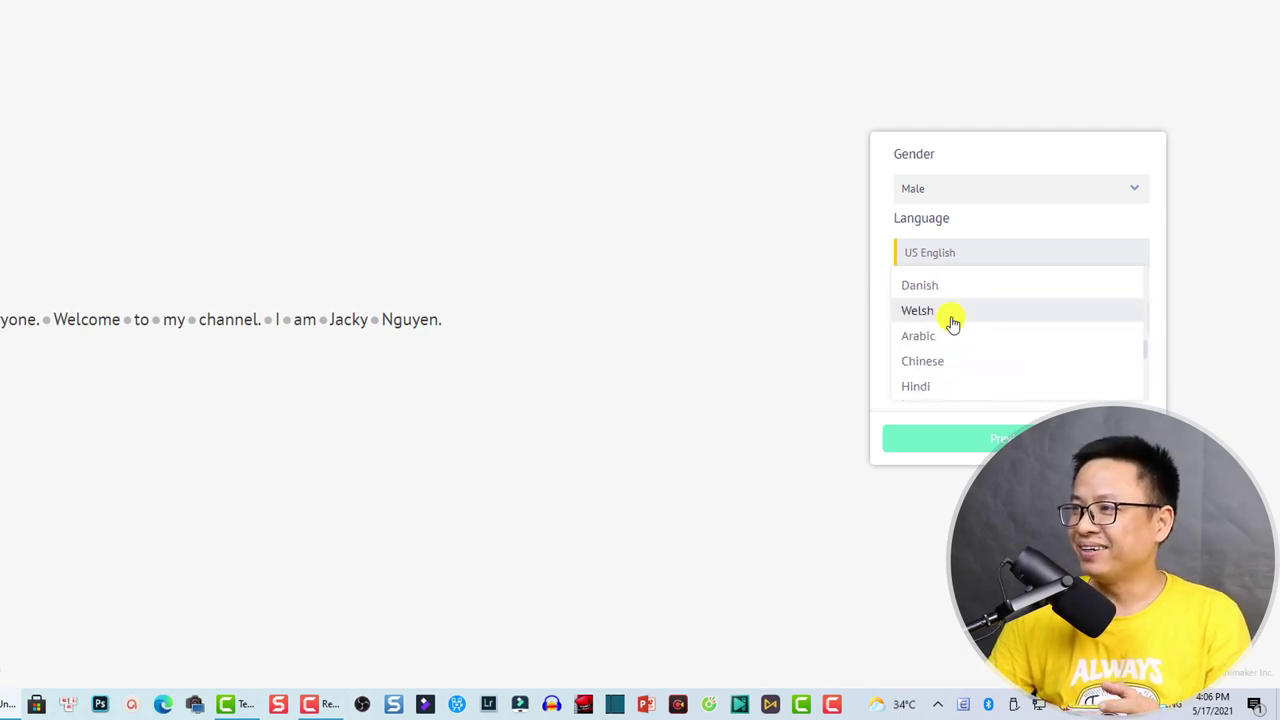
scroll(952, 323, "up", 4)
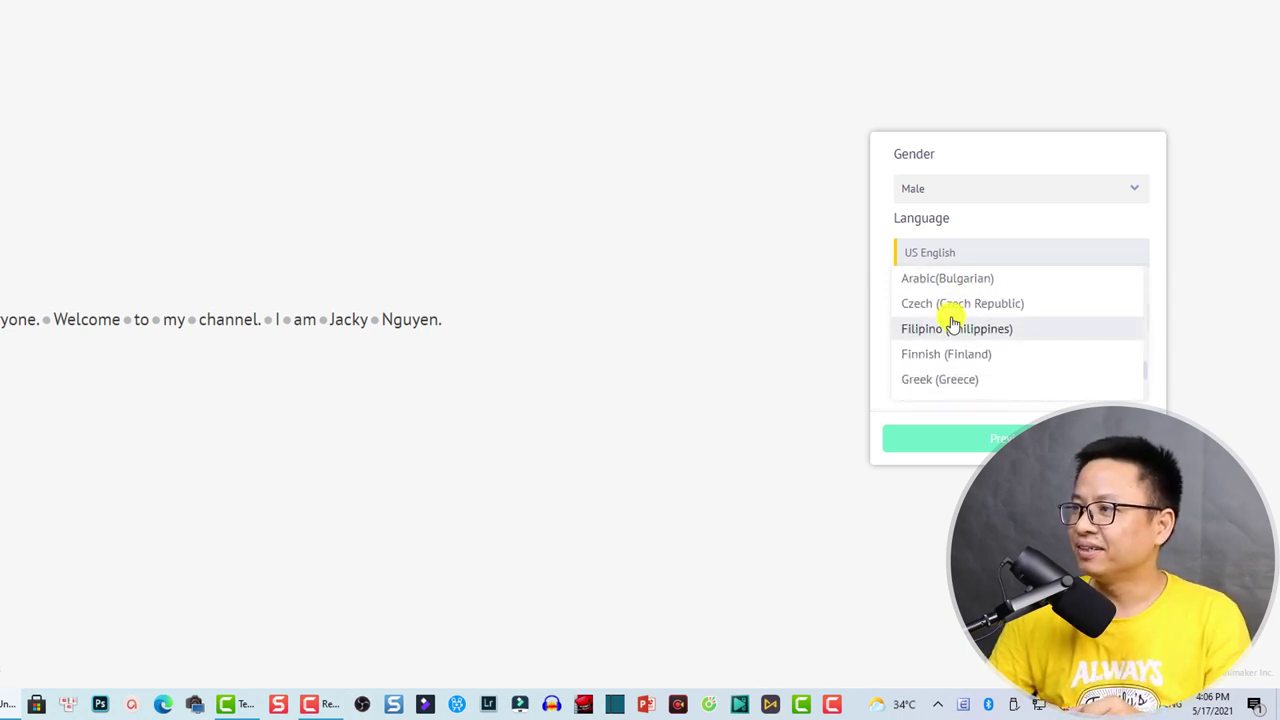
scroll(952, 323, "down", 3)
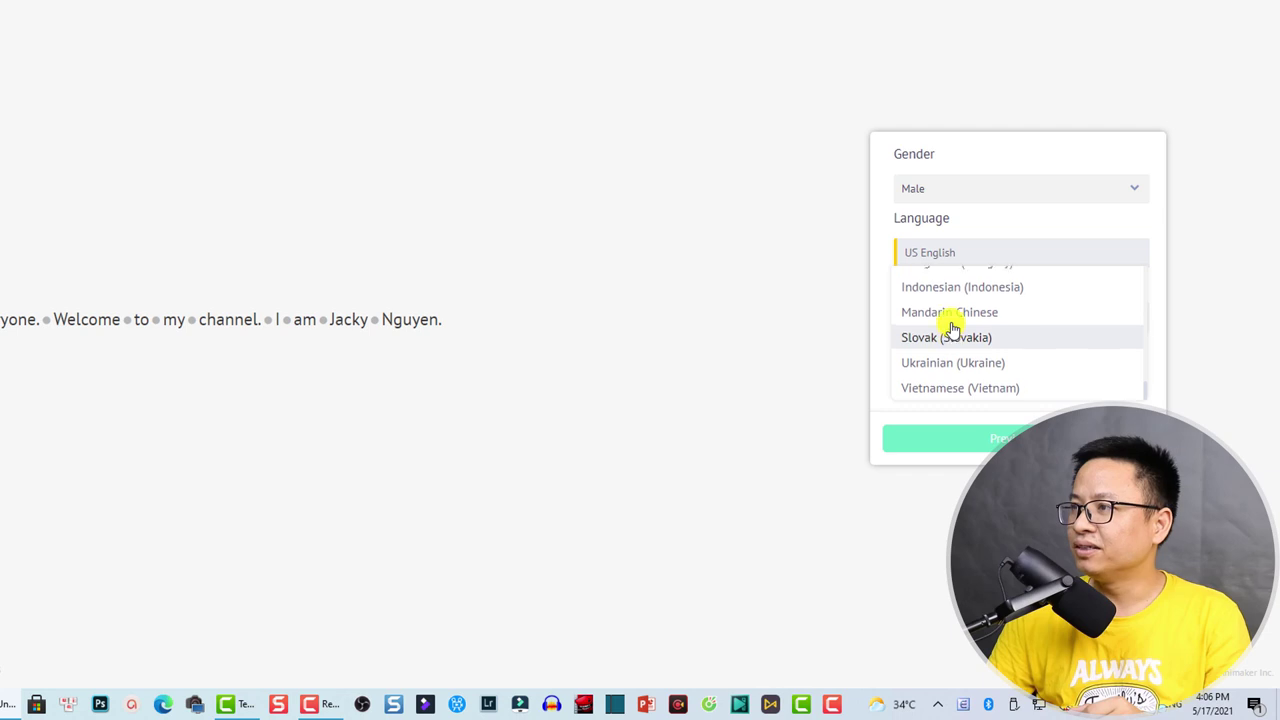
scroll(951, 318, "up", 5)
left_click(960, 258)
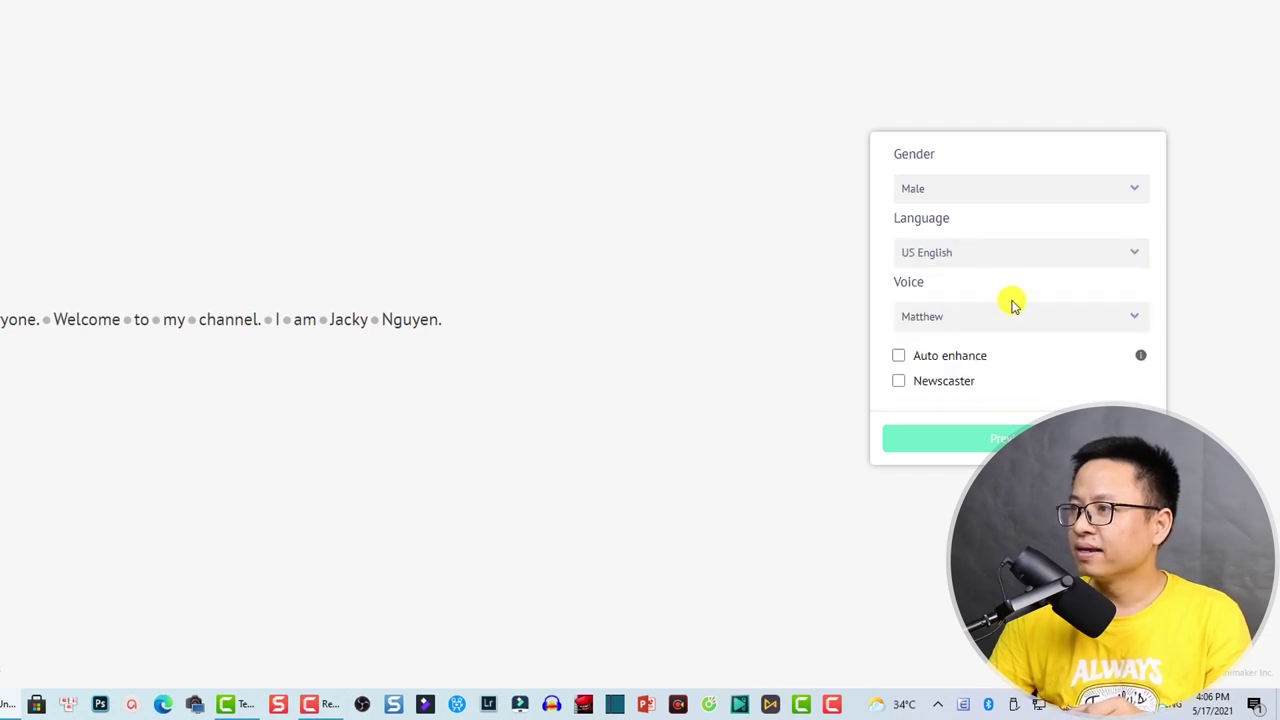
left_click(979, 320)
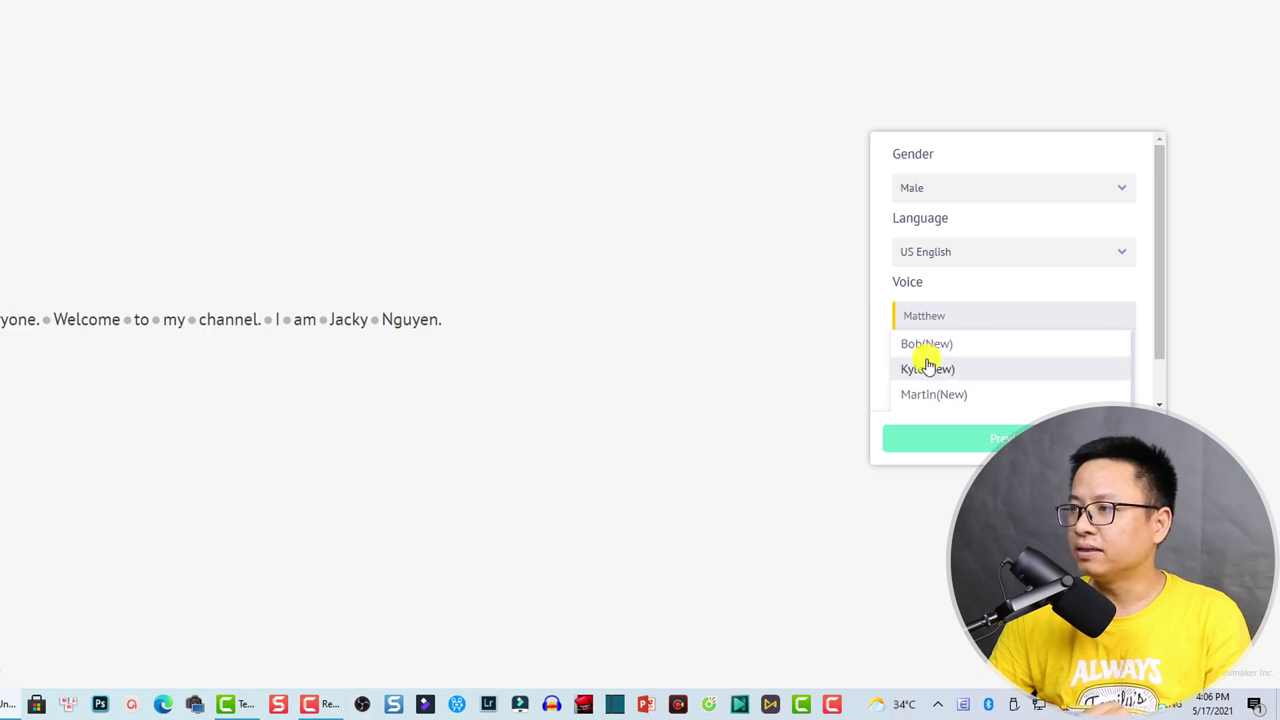
scroll(933, 365, "down", 1)
scroll(945, 370, "up", 1)
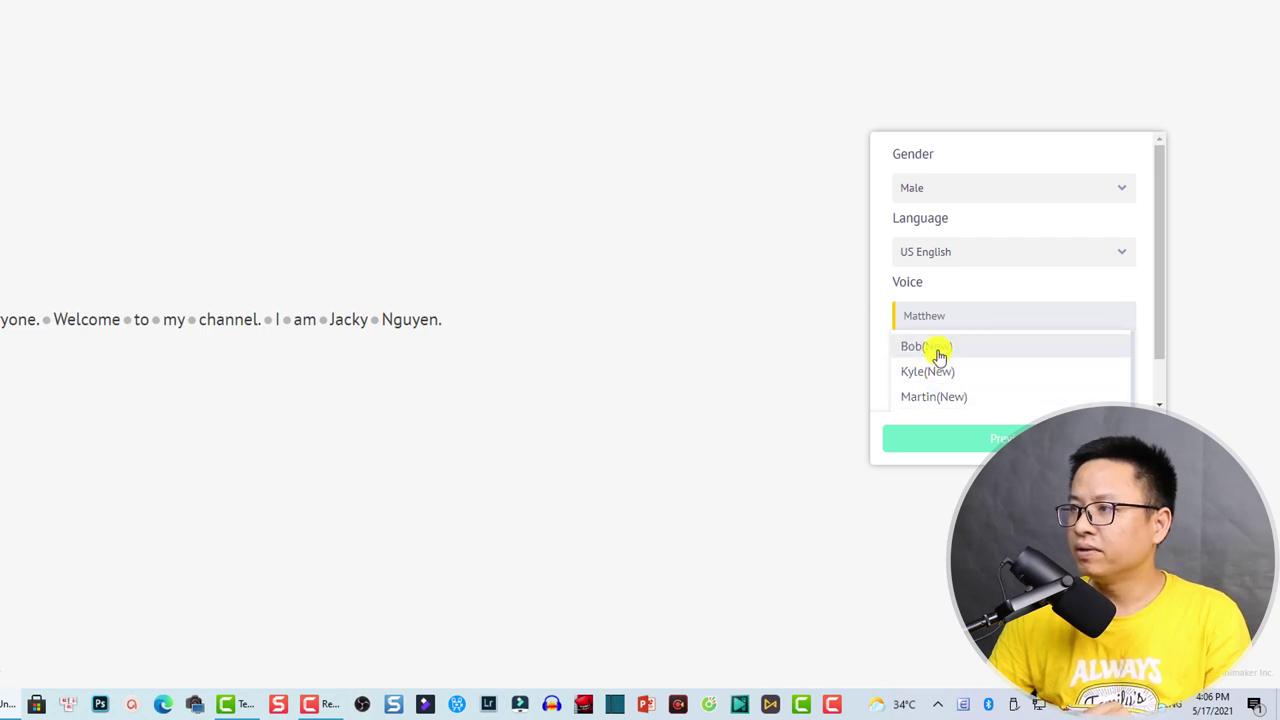
left_click(934, 318)
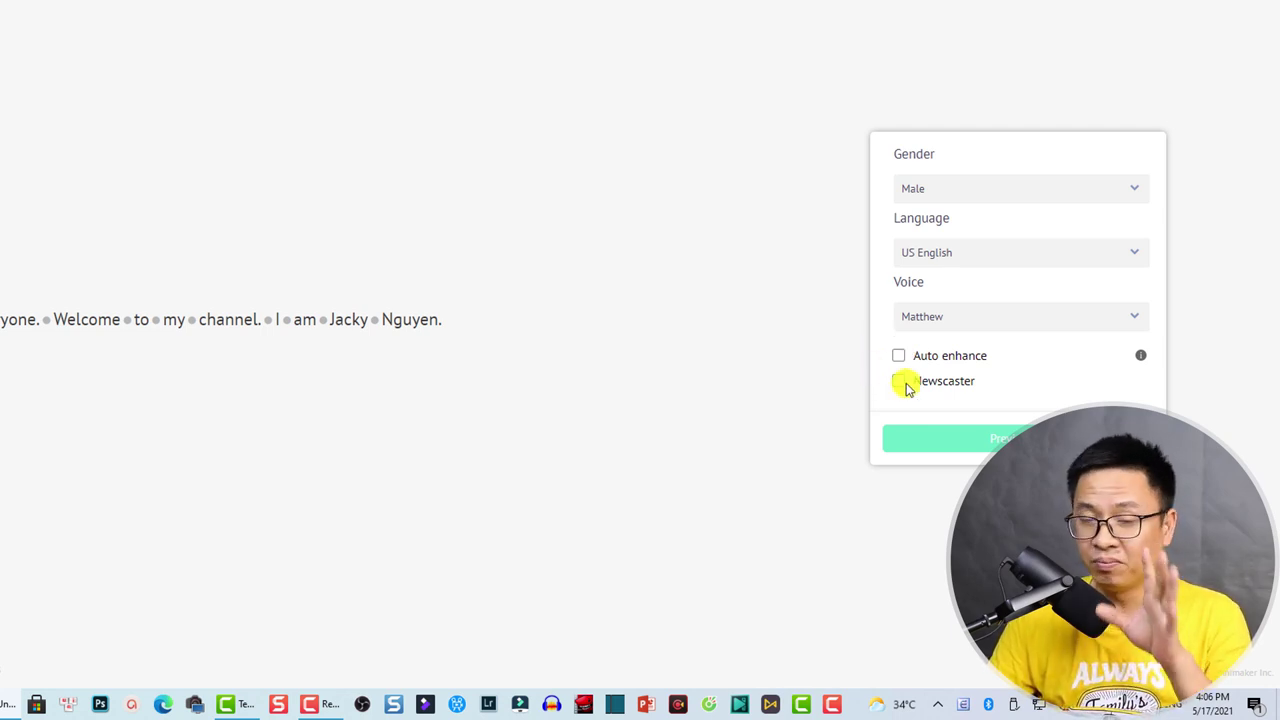
left_click(992, 446)
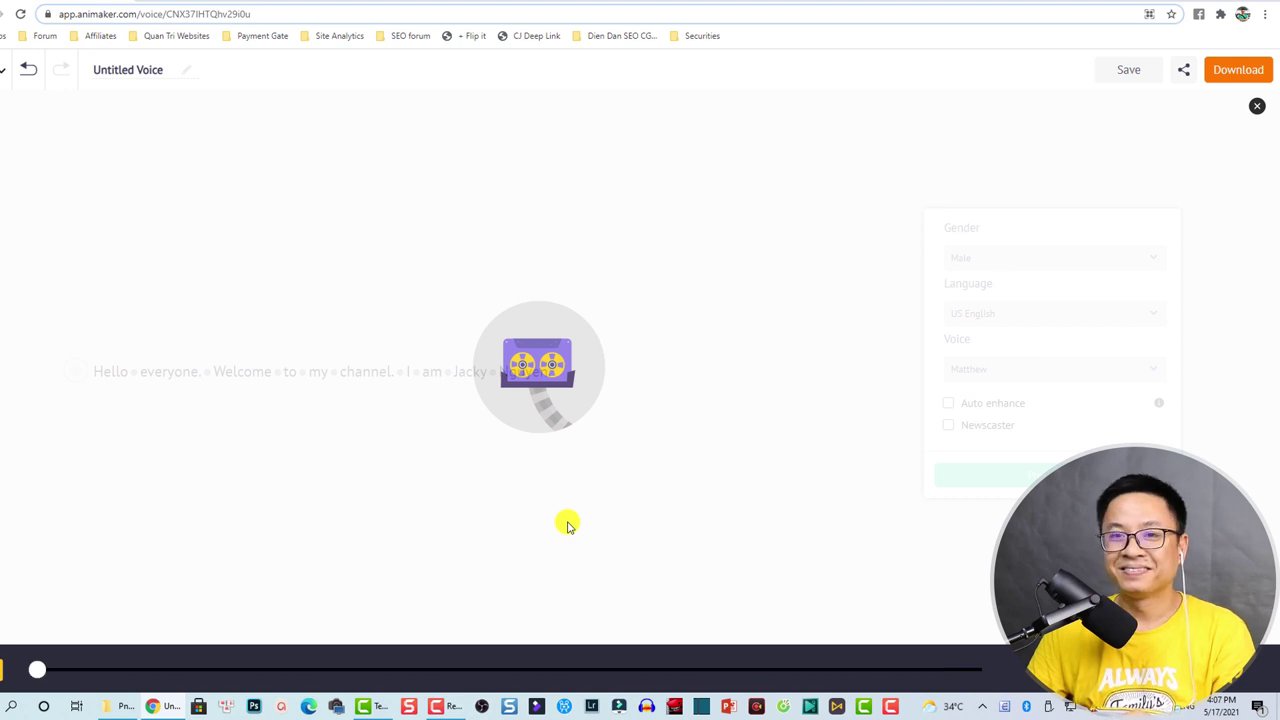
left_click(1257, 110)
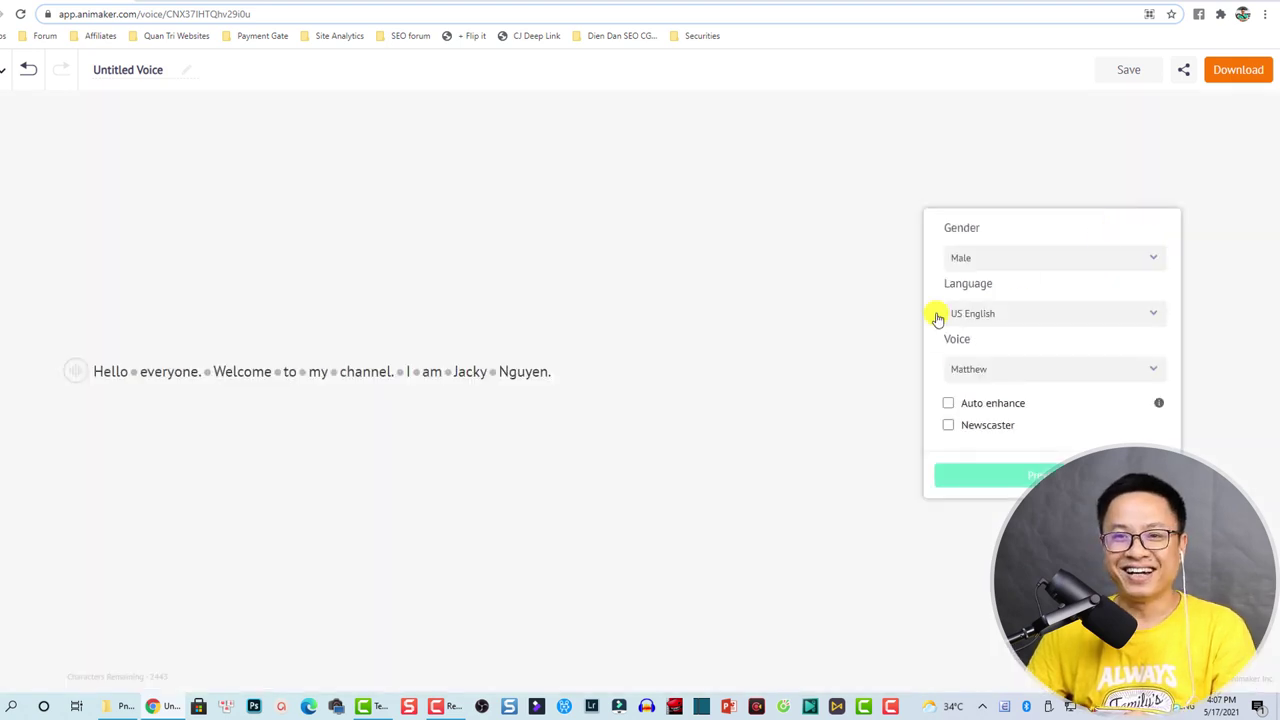
Insert a pause of about half a second between the first two sentences.
left_click(208, 378)
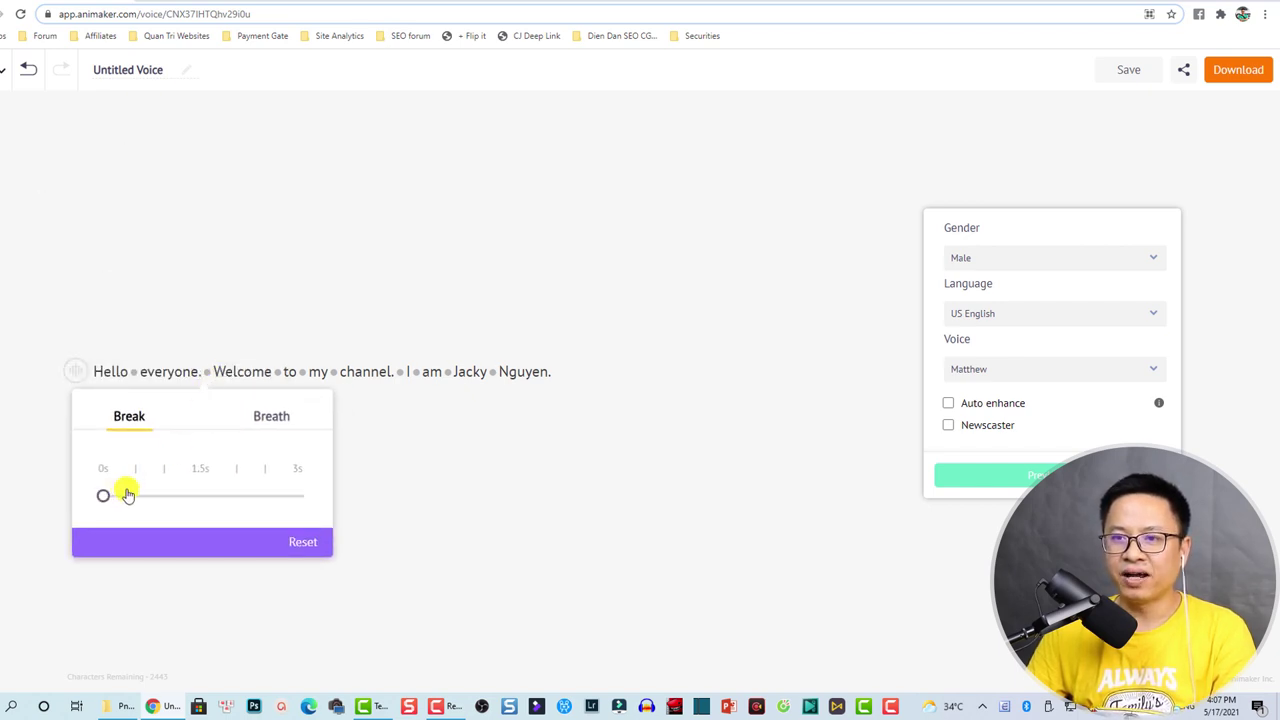
left_click_drag(136, 498, 134, 497)
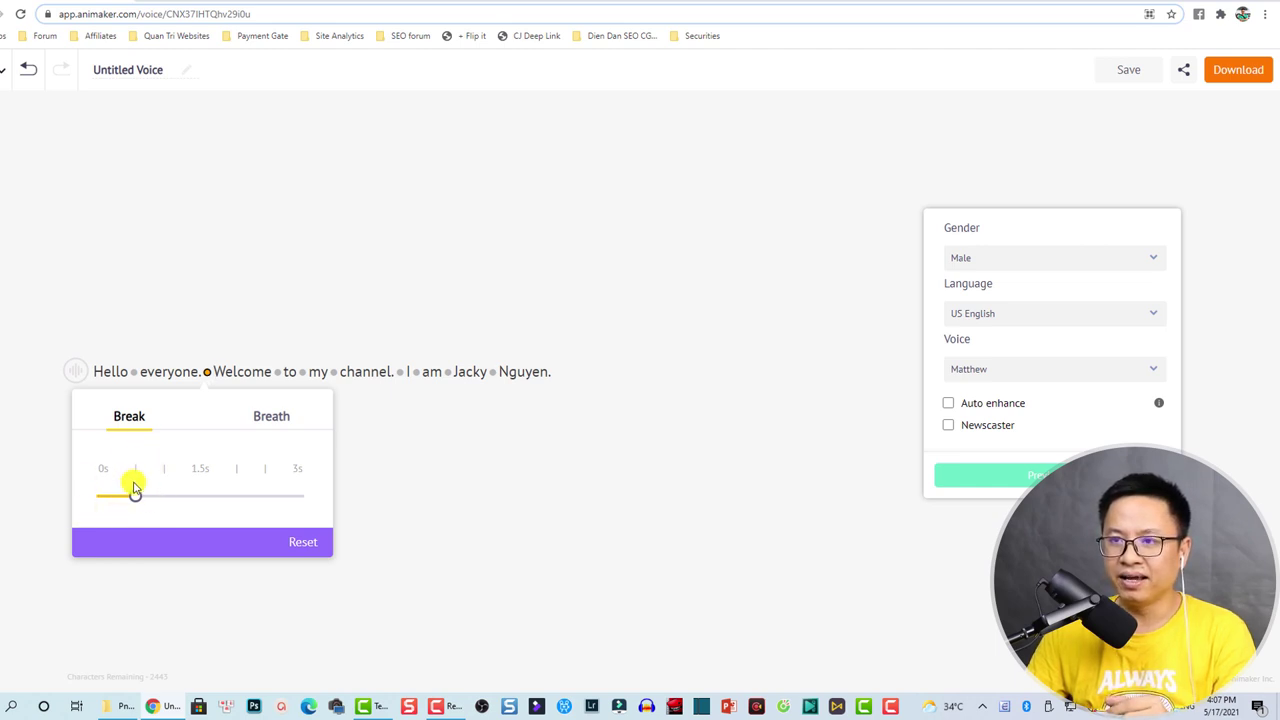
left_click(573, 473)
Preview the voiceover with the new pause, then bring up the sentence's Speed/Pitch/Volume panel.
left_click(1025, 482)
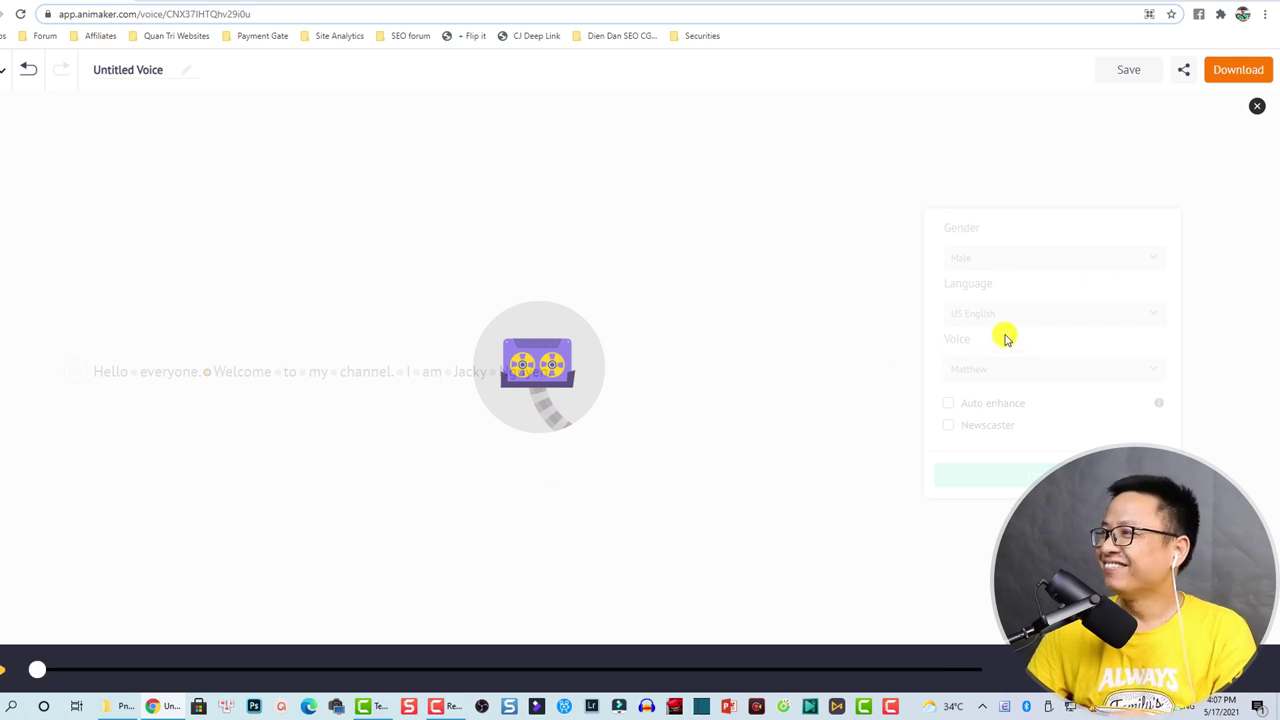
left_click(1256, 106)
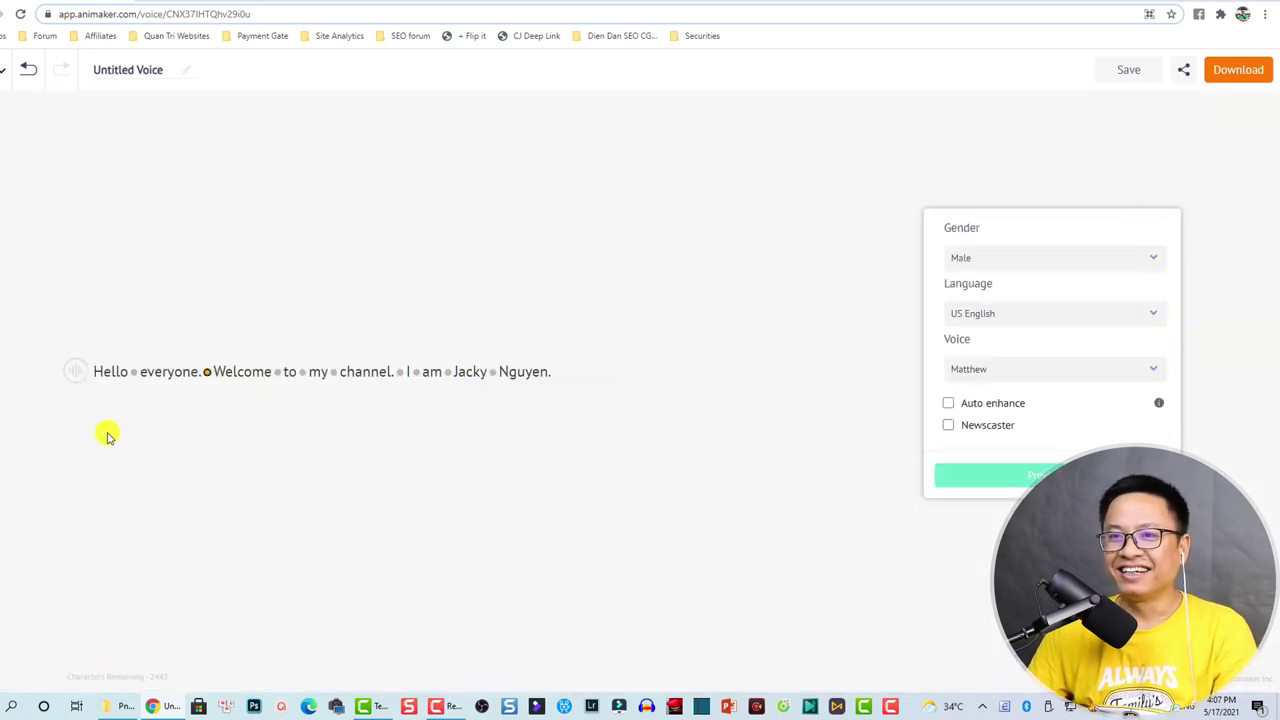
left_click(77, 377)
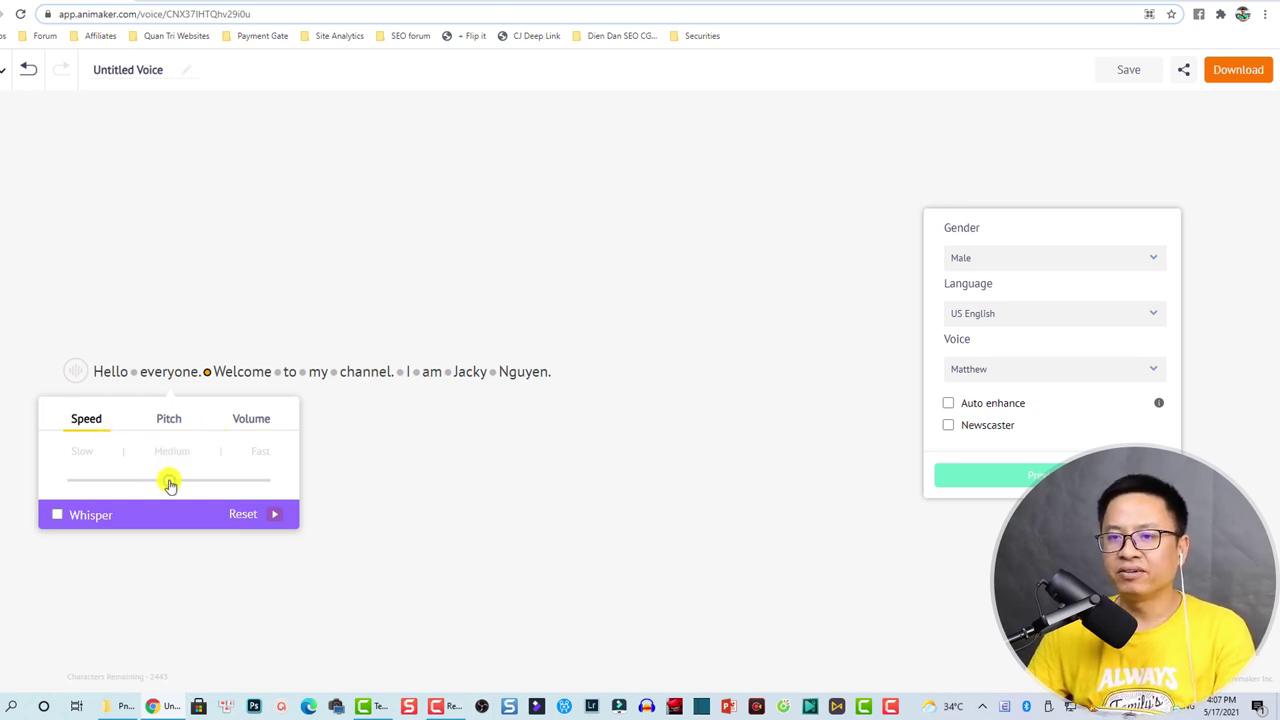
Preview the sentence at a faster speed, then reset it to the default voice settings.
left_click_drag(170, 485, 209, 486)
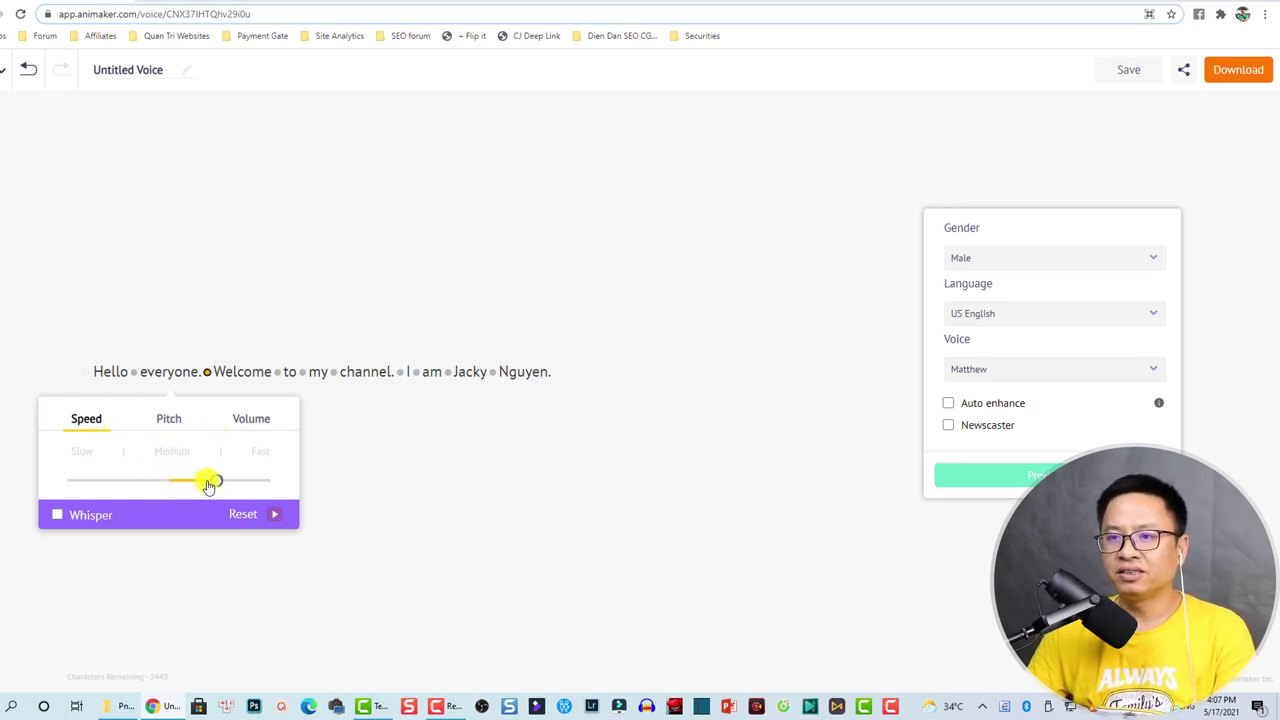
left_click(580, 483)
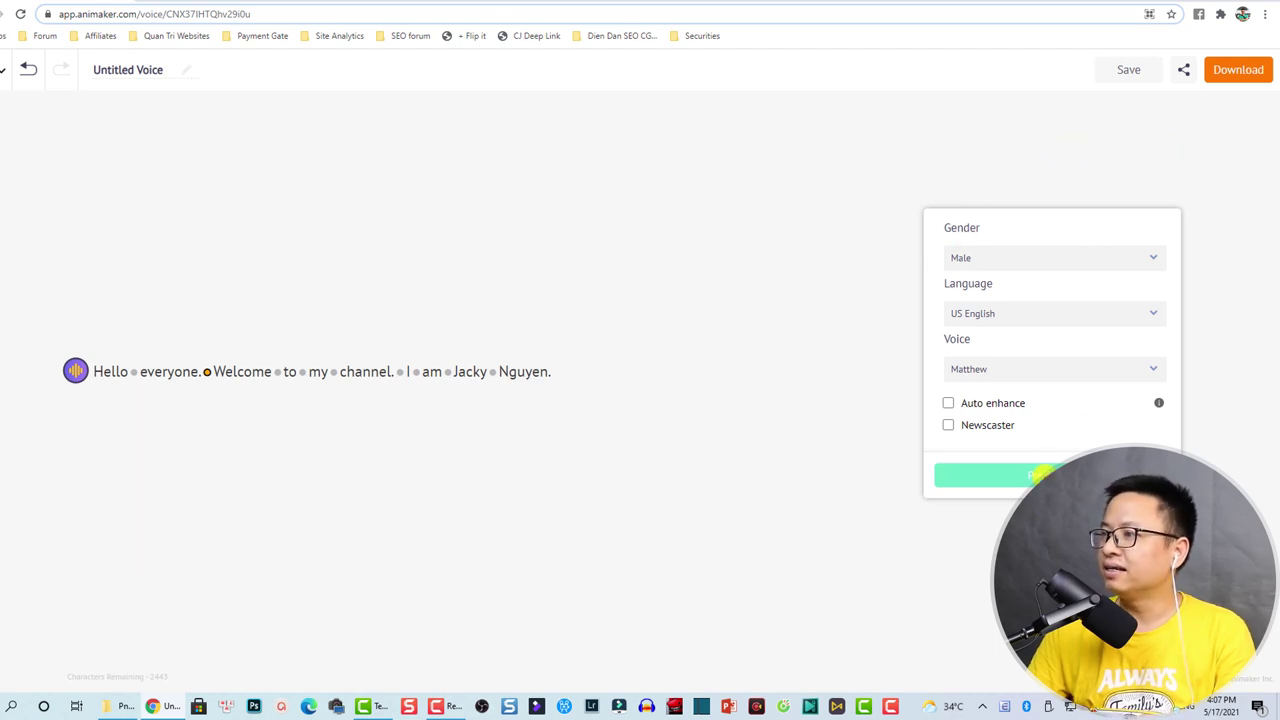
left_click(1030, 481)
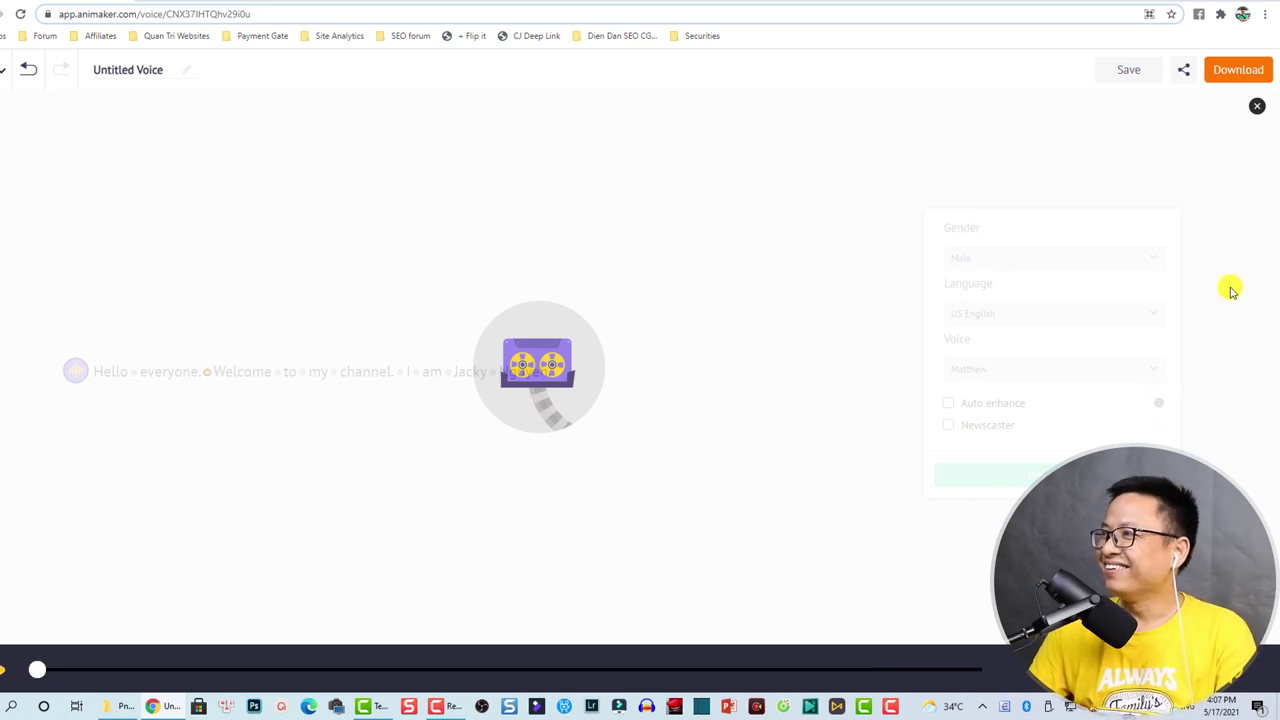
left_click(1259, 110)
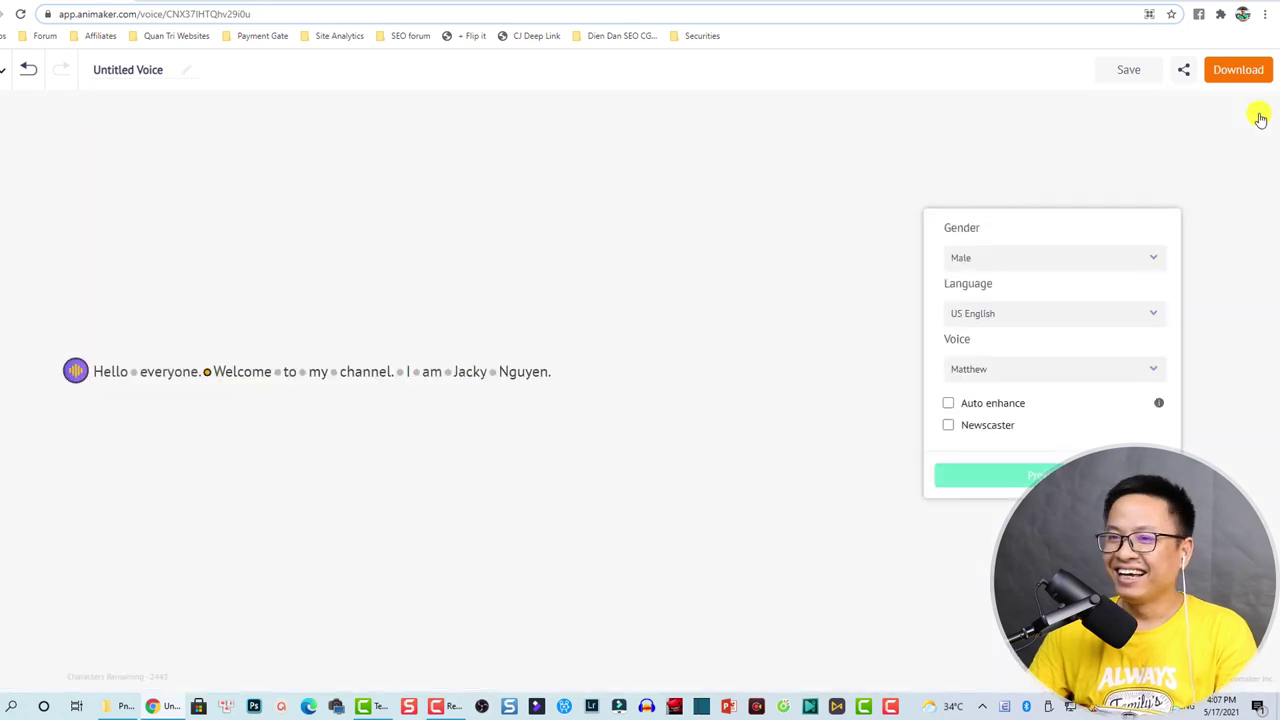
left_click(76, 373)
left_click(236, 513)
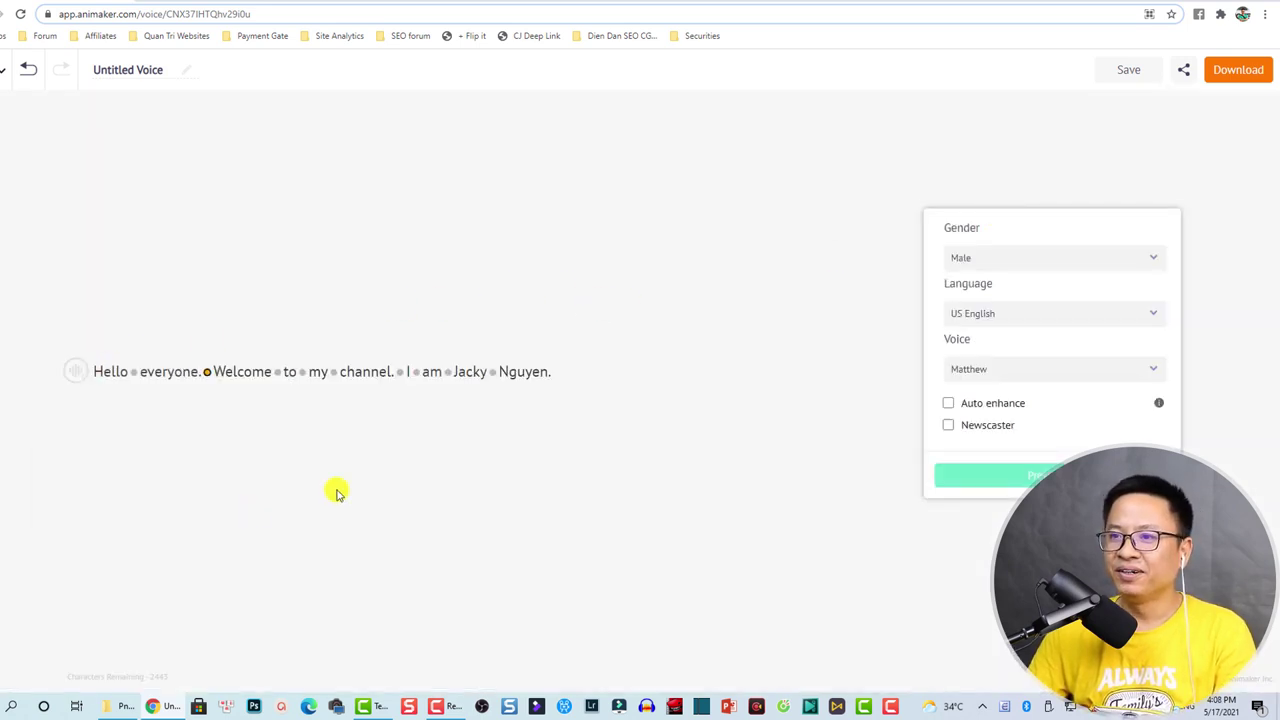
Enable the Newscaster style alongside Auto enhance and preview the resulting voice.
left_click(948, 428)
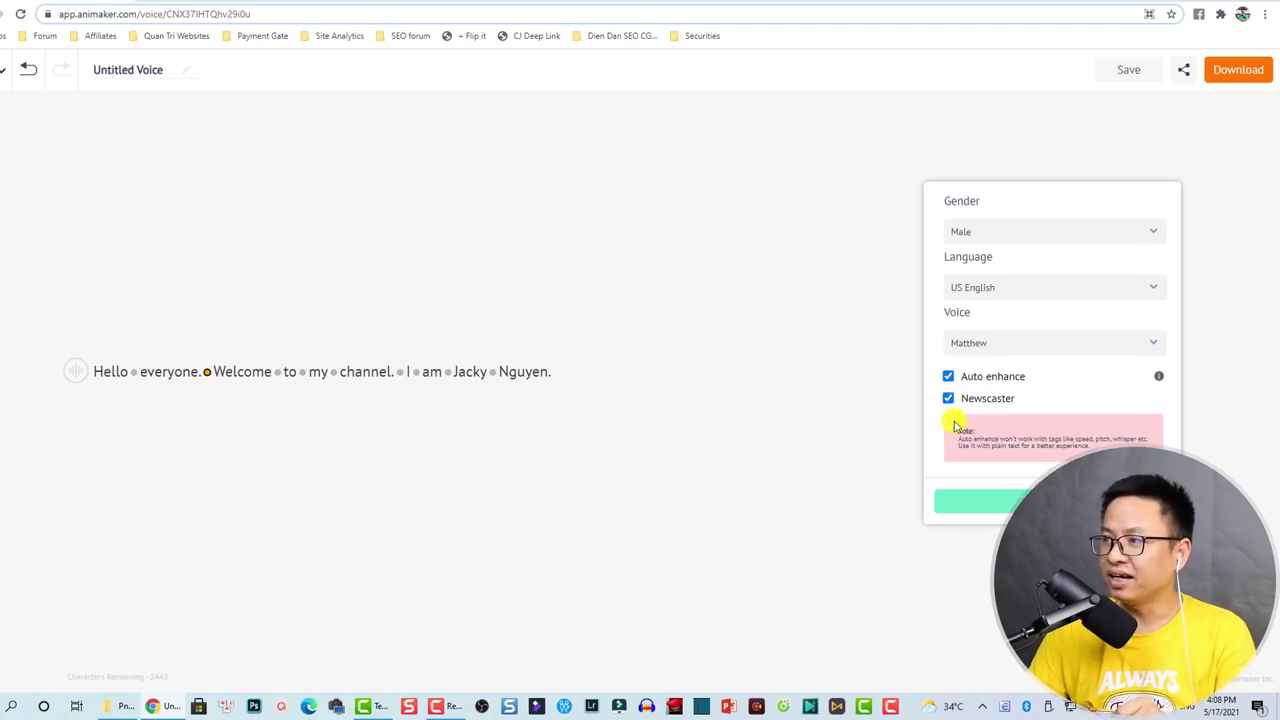
left_click(985, 501)
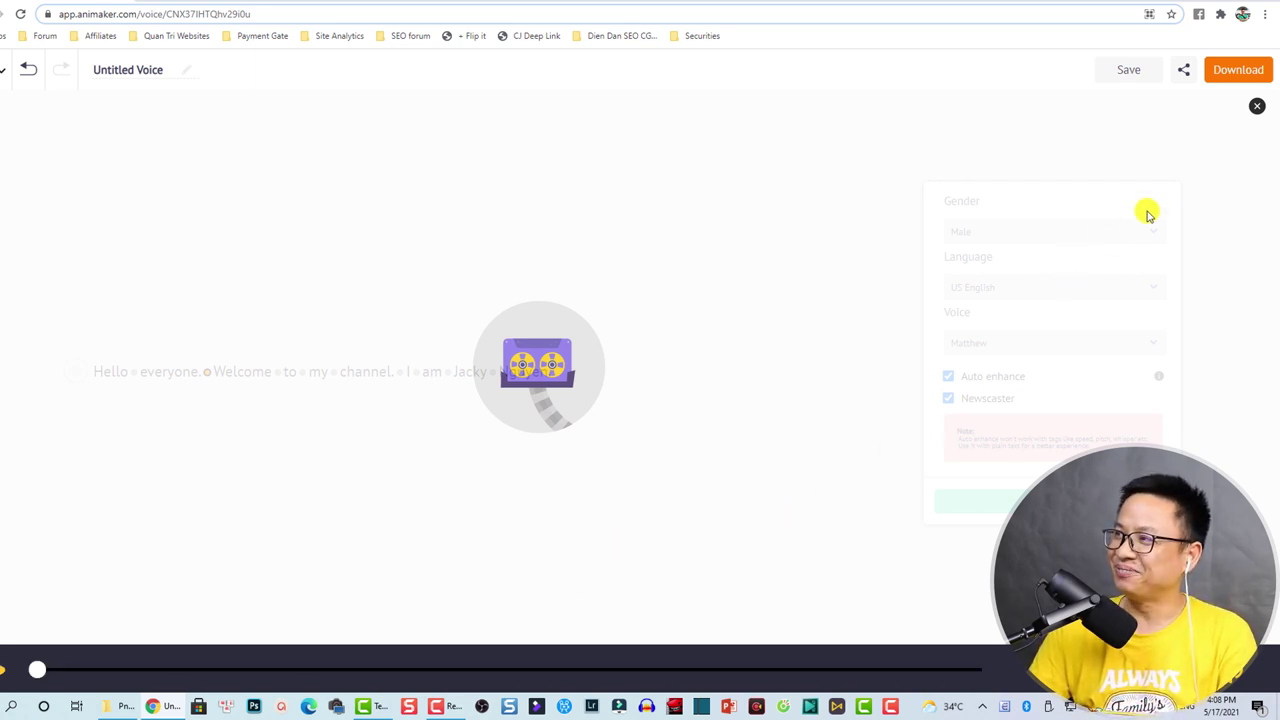
left_click(1255, 108)
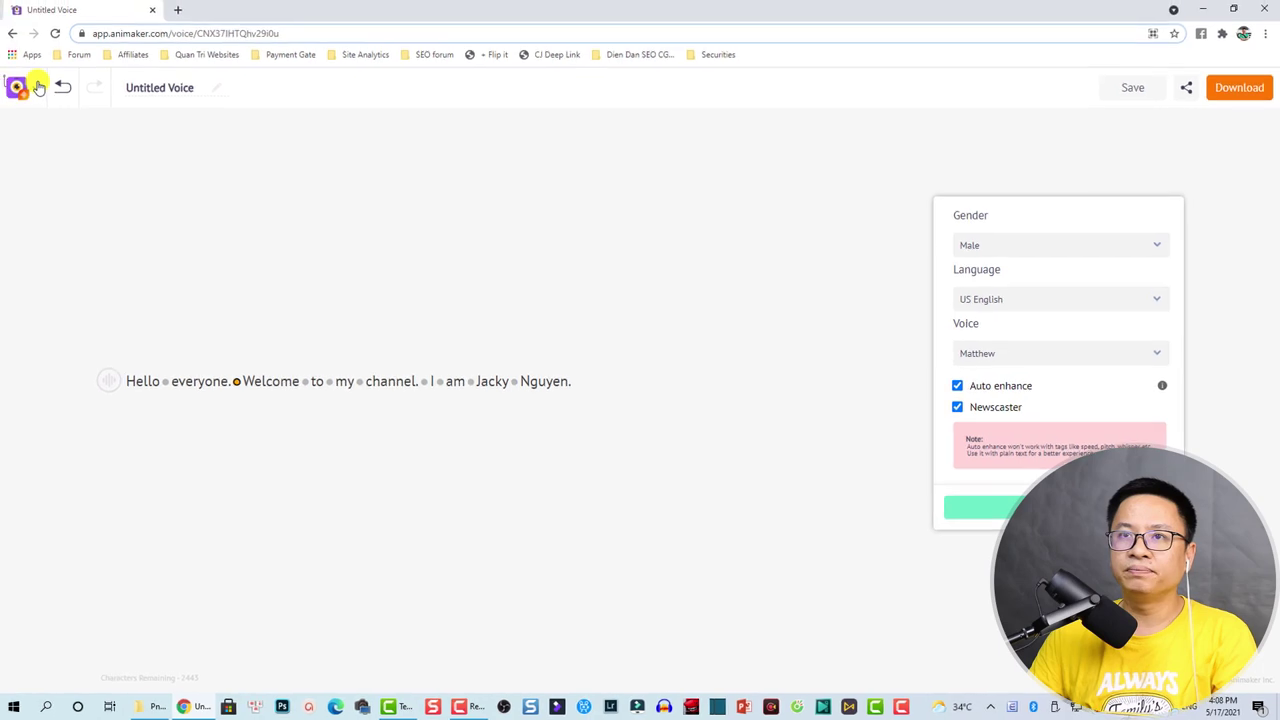
Return to the Dashboard via the logo menu and start a new Horizontal 16:9 video.
left_click(38, 88)
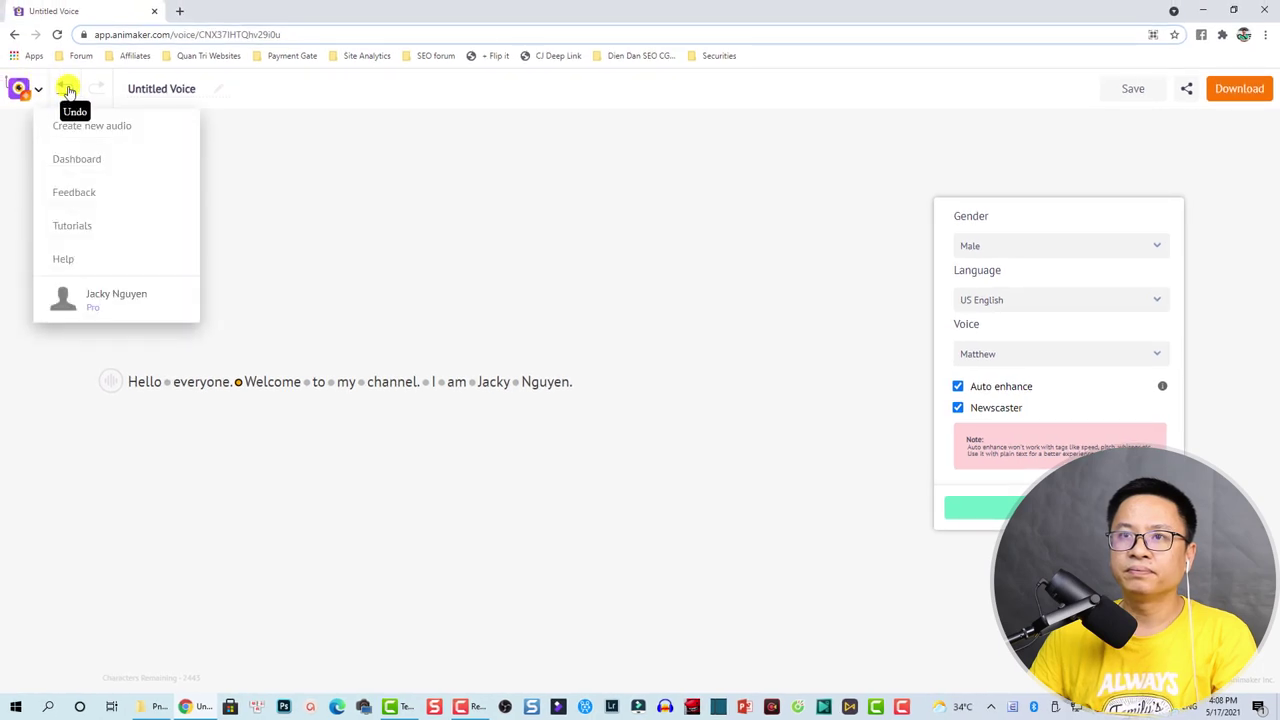
left_click(79, 161)
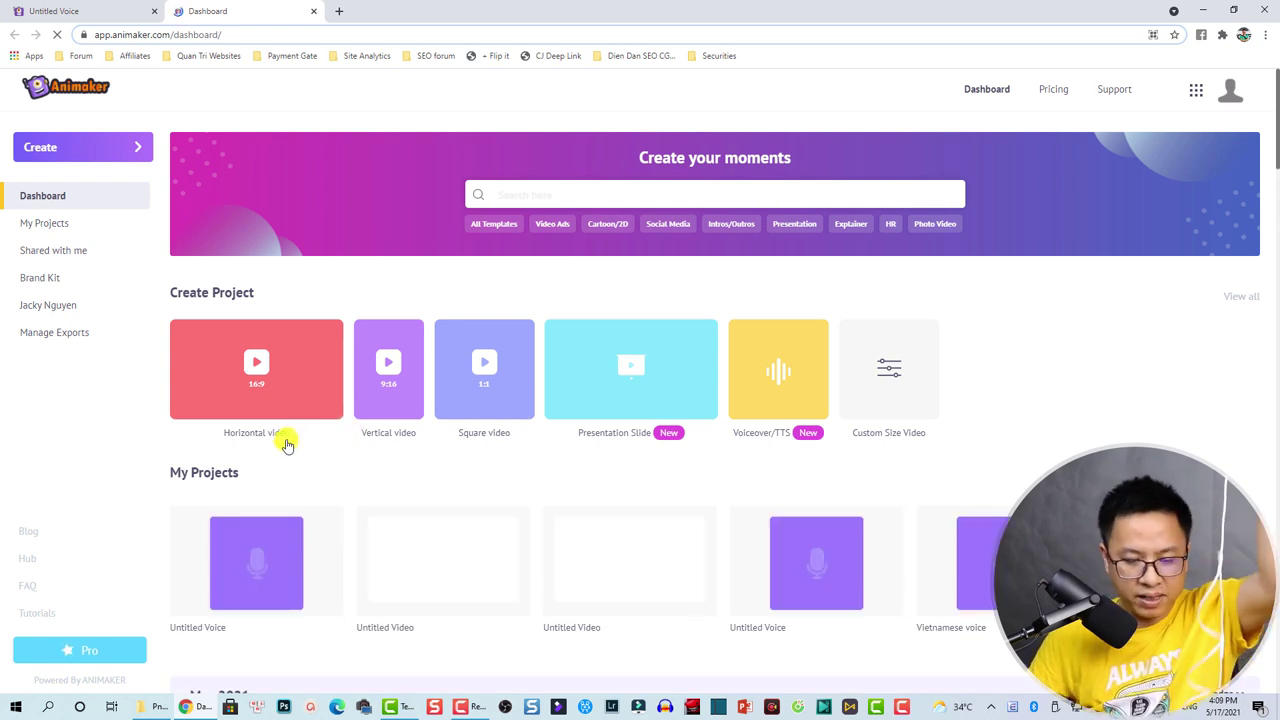
left_click(257, 367)
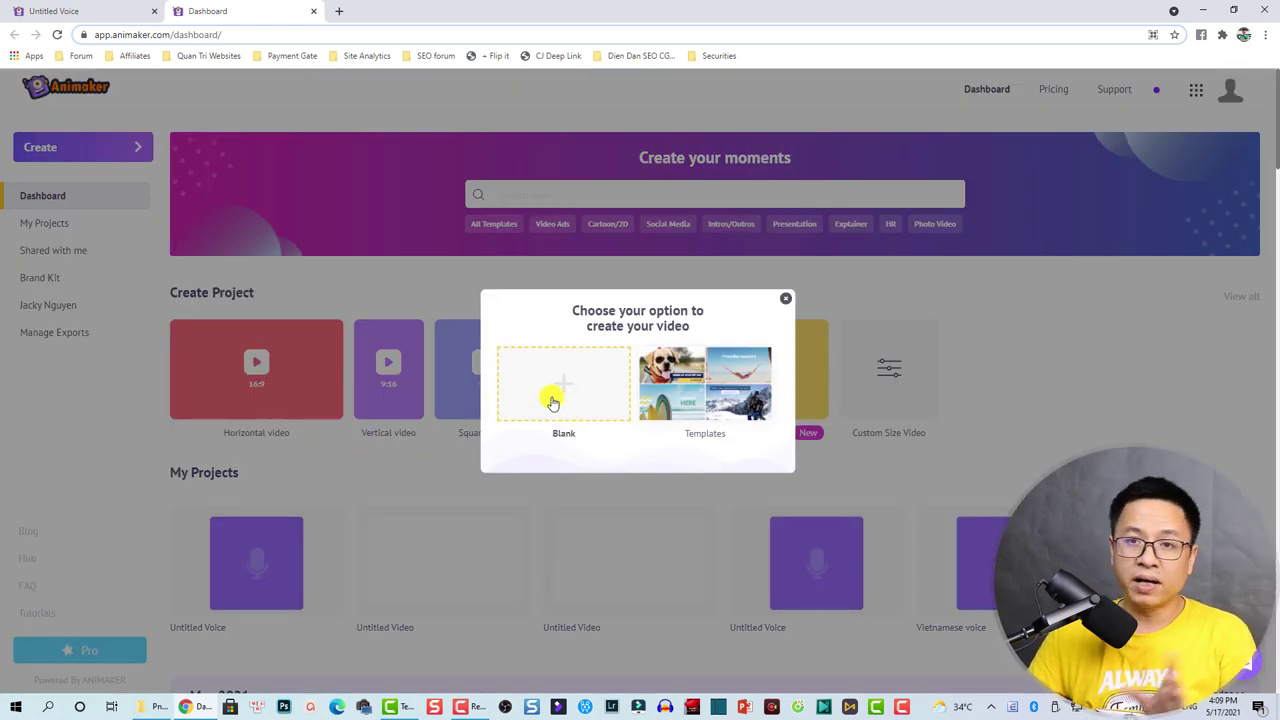
scroll(688, 382, "down", 1)
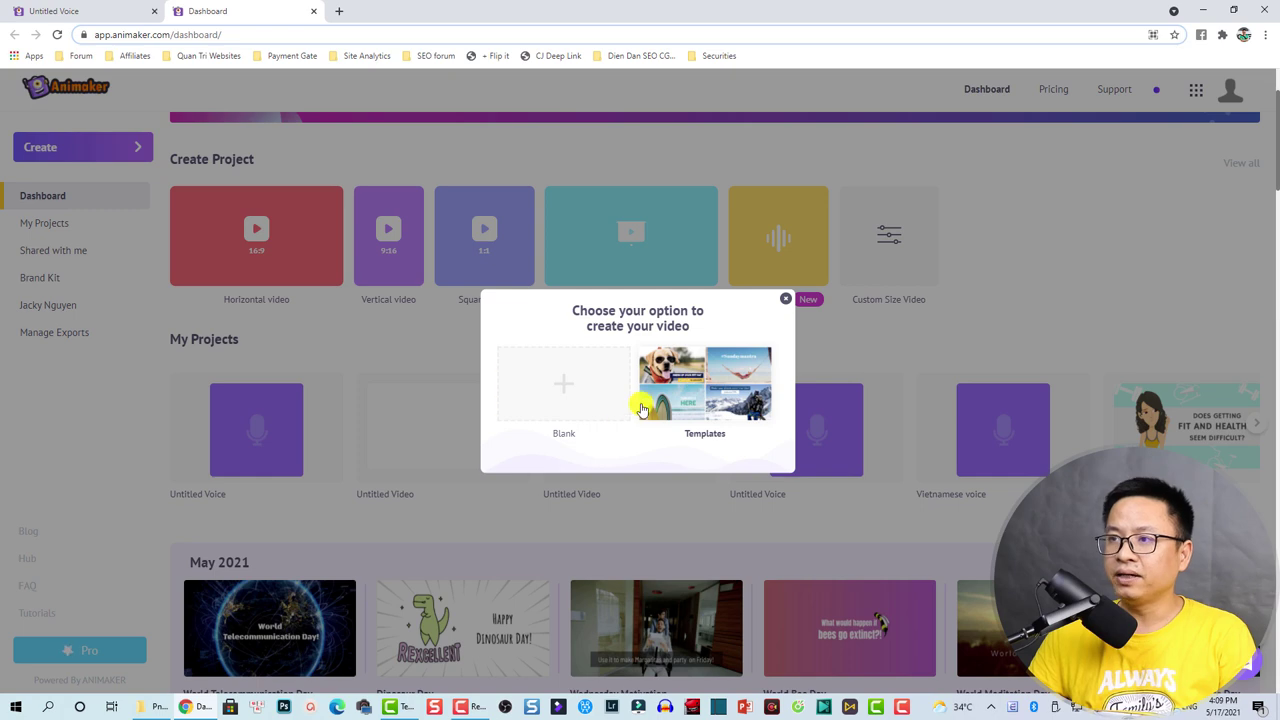
Start a blank video project, look around it in Lite mode, then return to the Full editor.
left_click(566, 391)
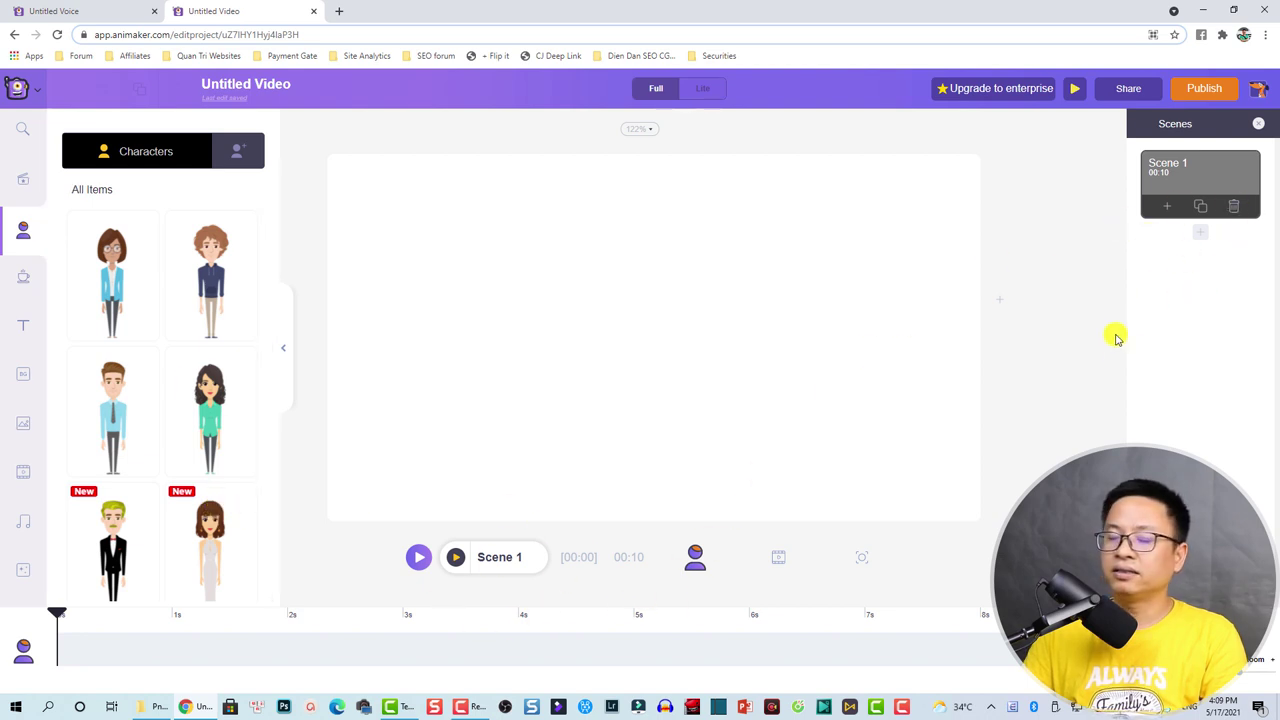
left_click(705, 89)
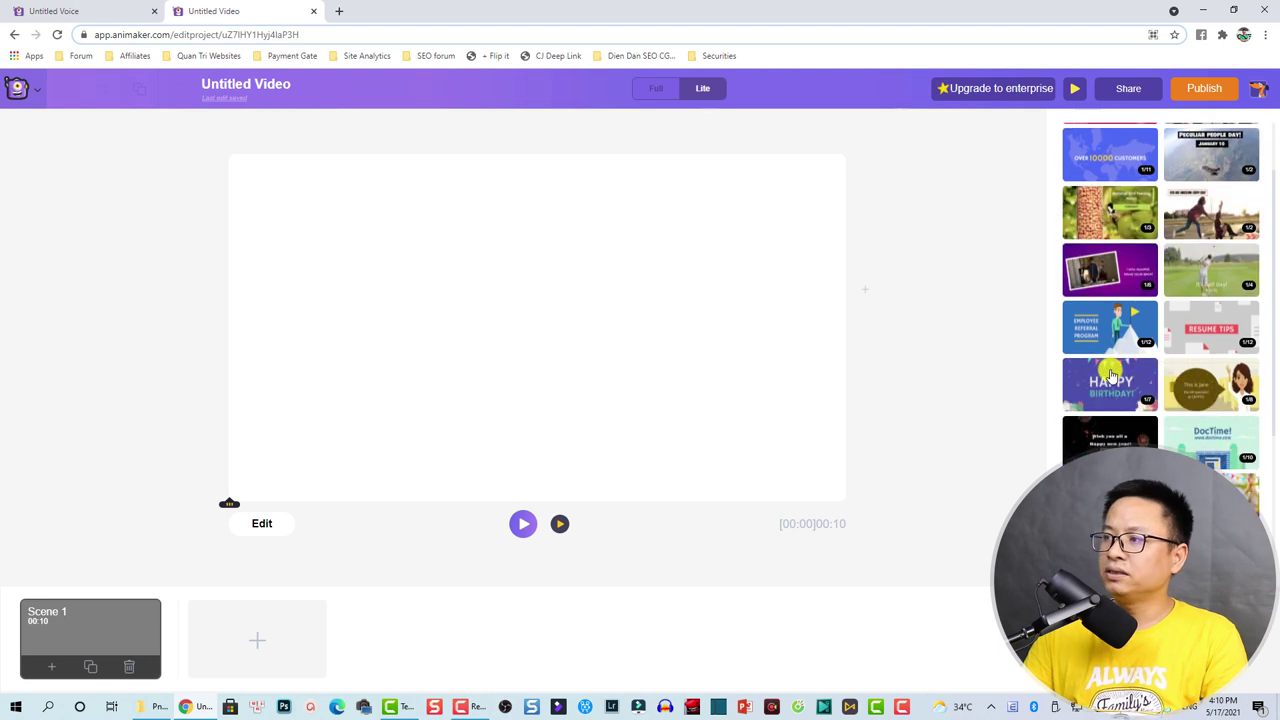
scroll(1110, 365, "down", 3)
scroll(1110, 372, "down", 2)
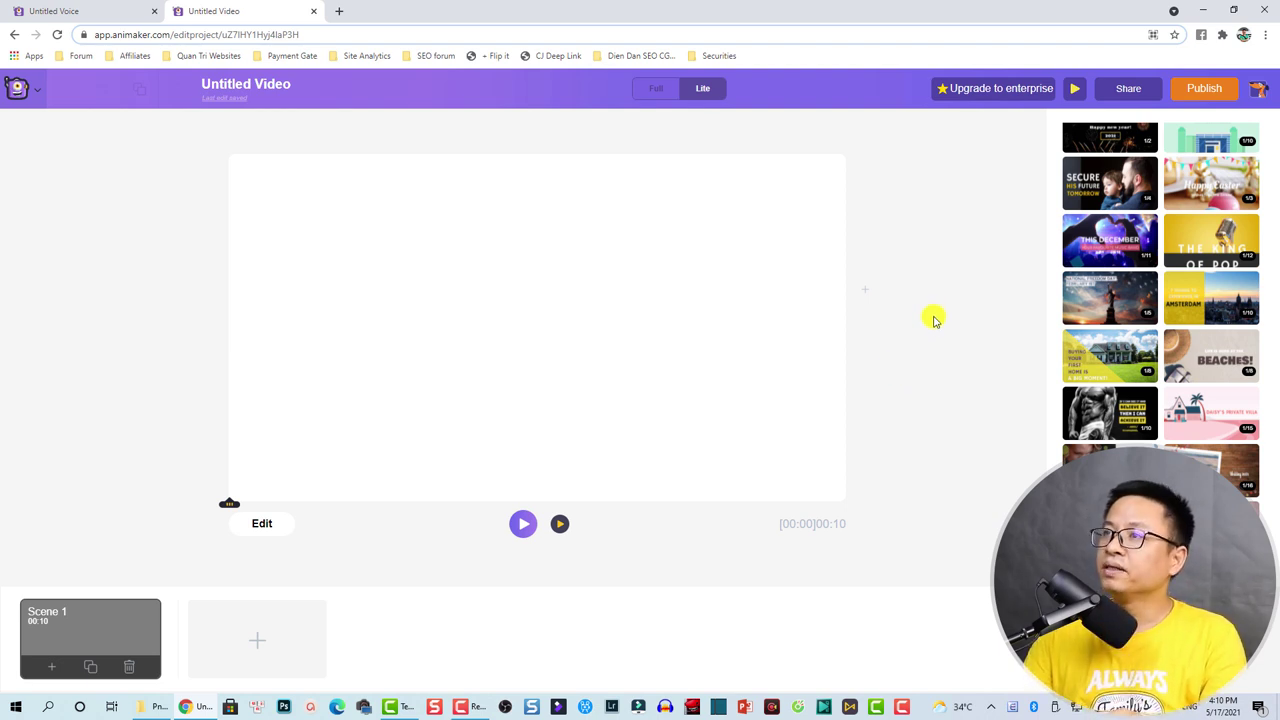
left_click(657, 90)
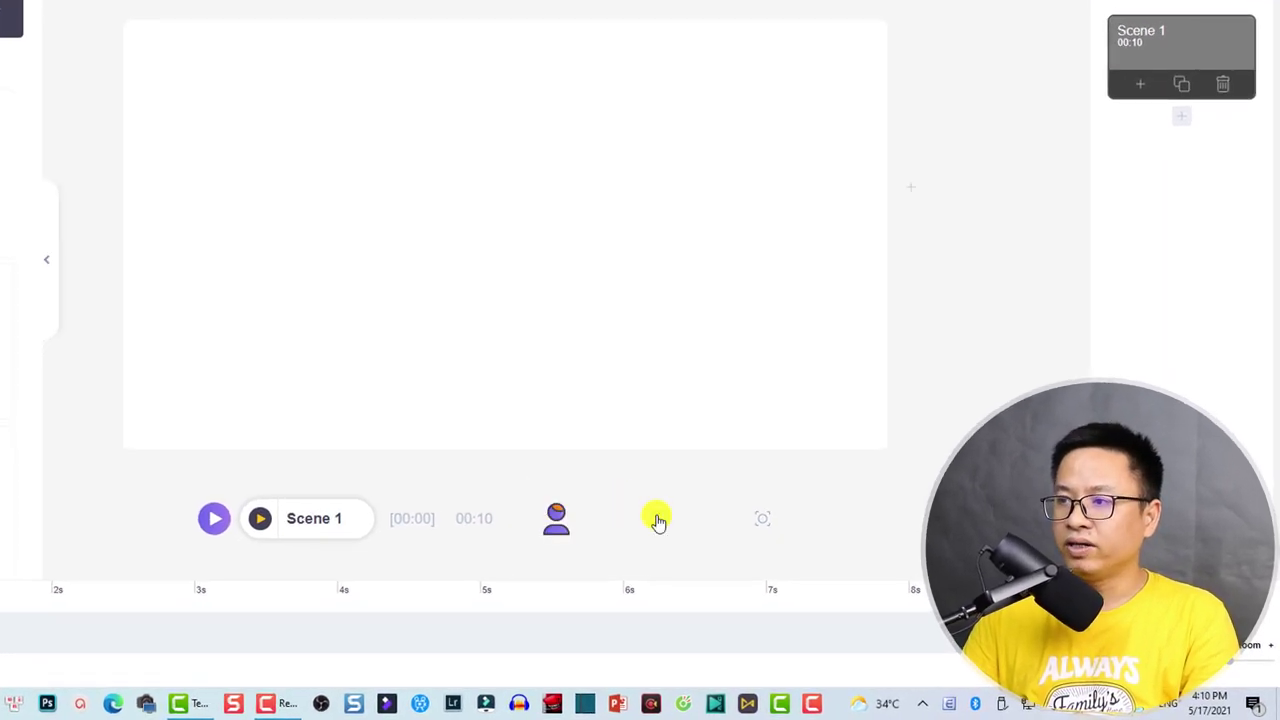
Add the tuxedo-wearing character to the stage centre and briefly preview Scene 1.
left_click(657, 517)
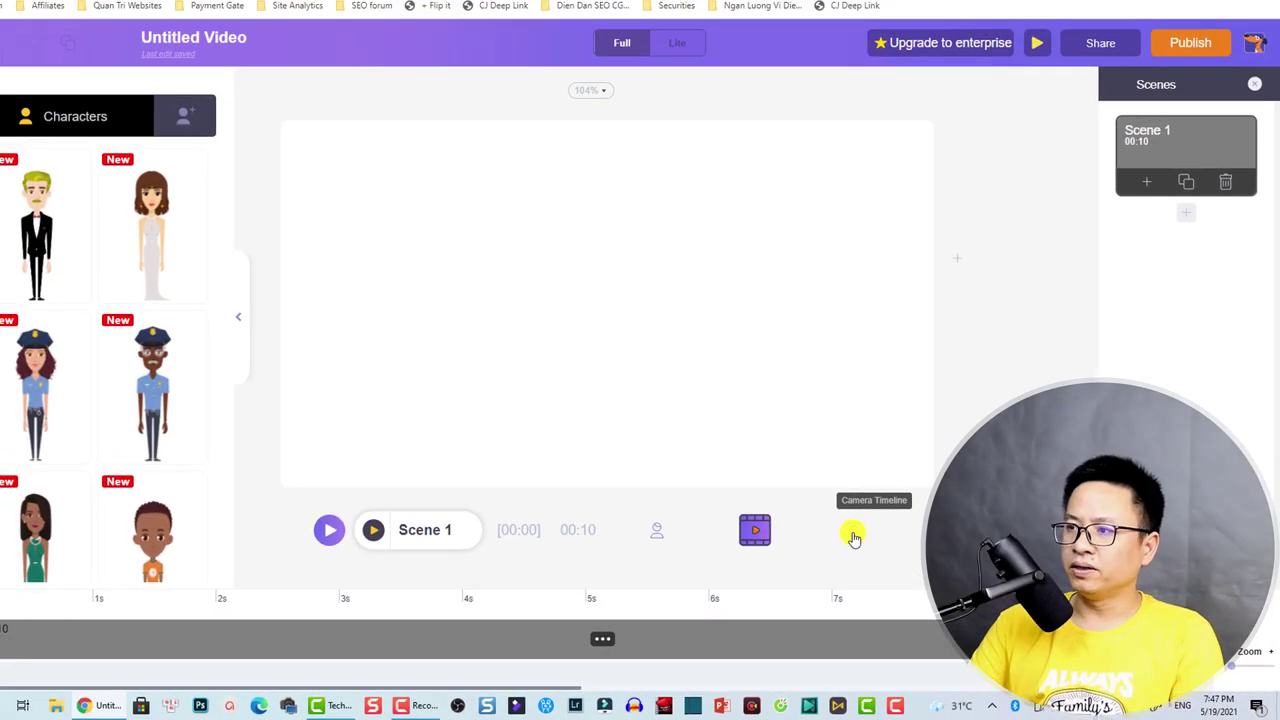
left_click(790, 510)
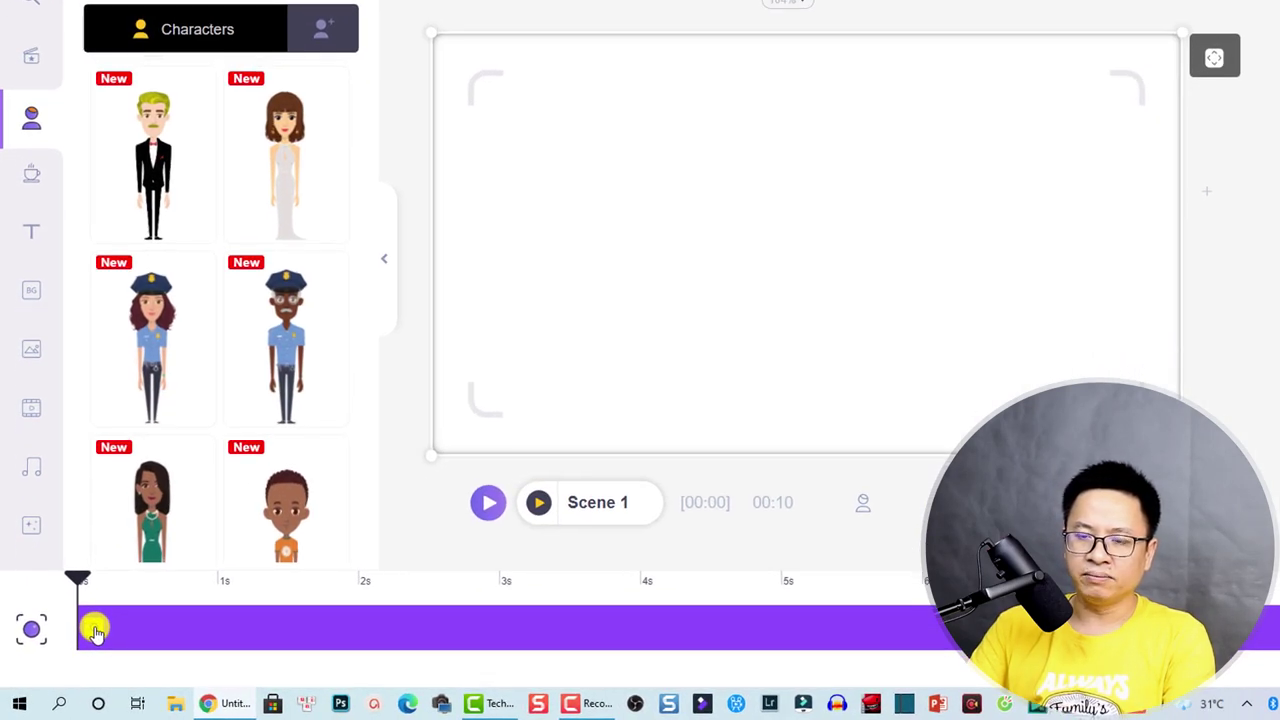
left_click(94, 630)
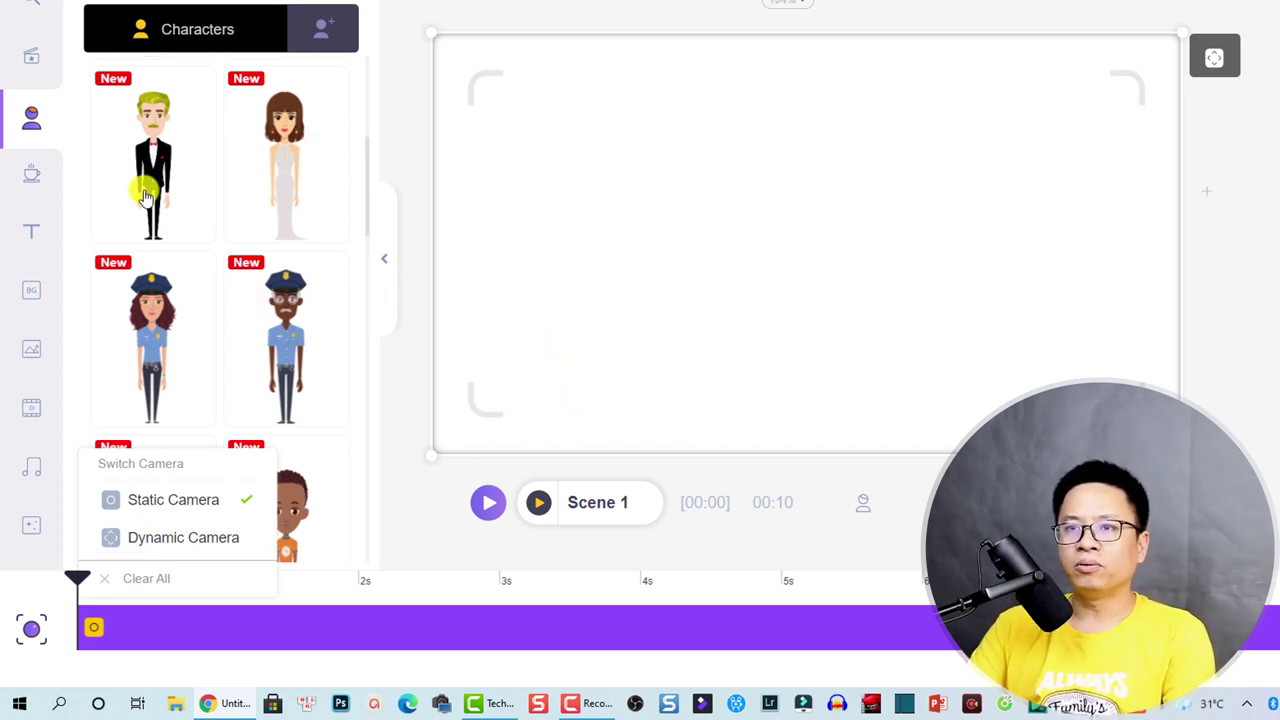
left_click(145, 195)
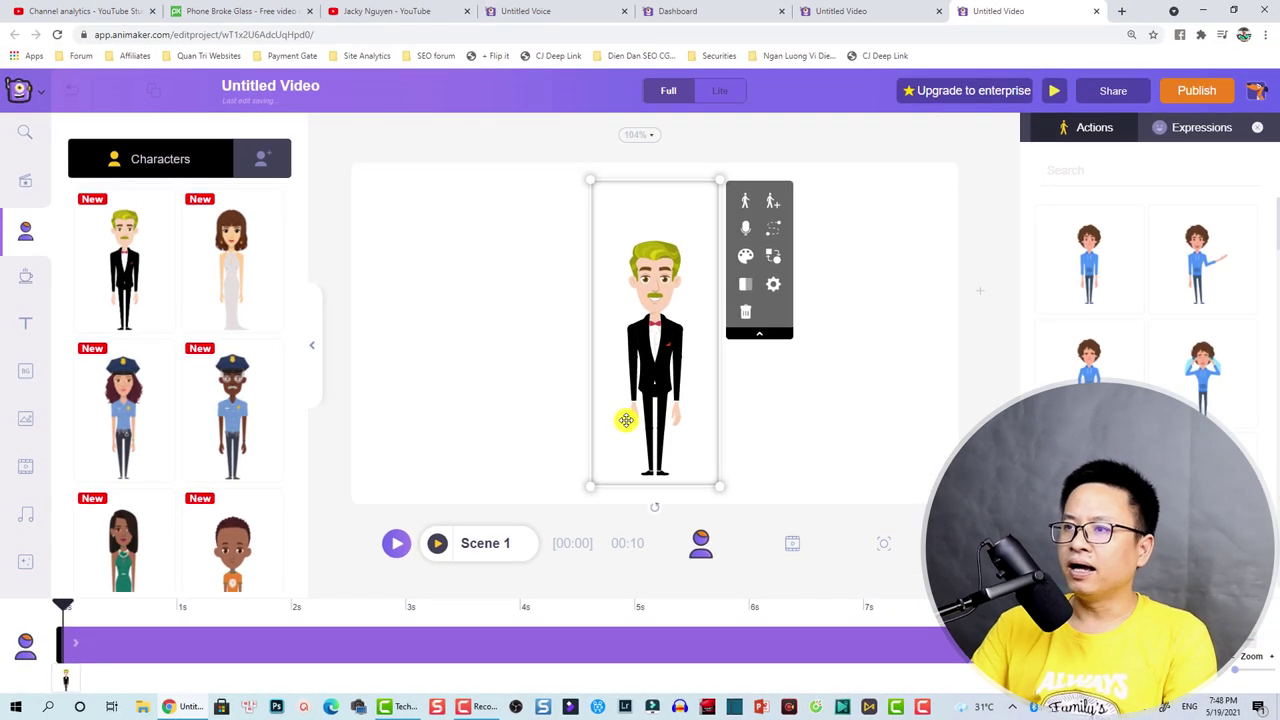
left_click(885, 546)
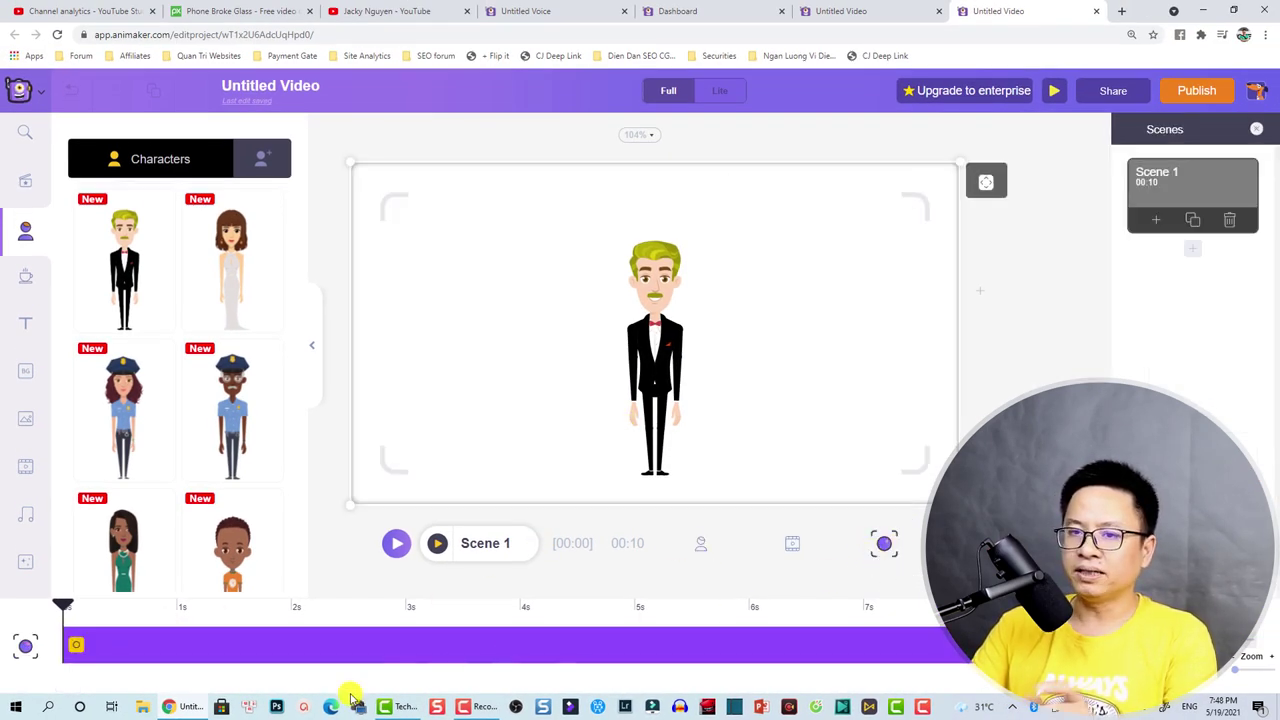
key("space")
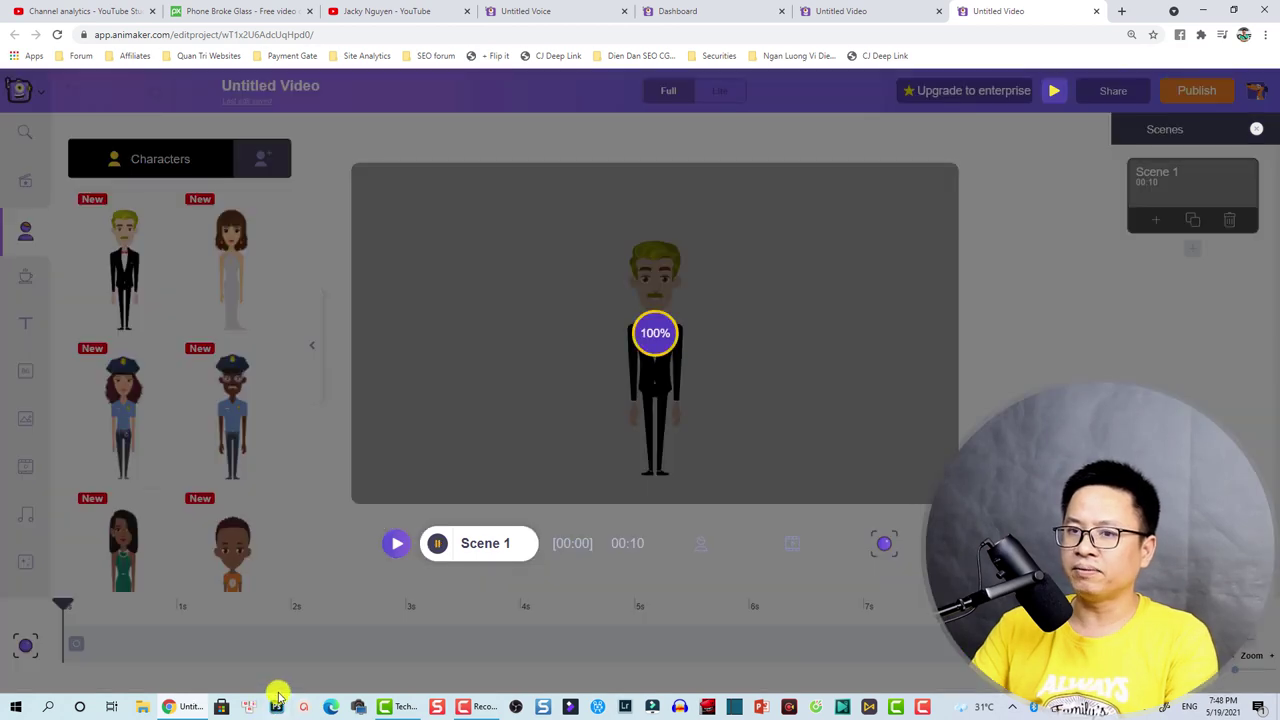
left_click(523, 482)
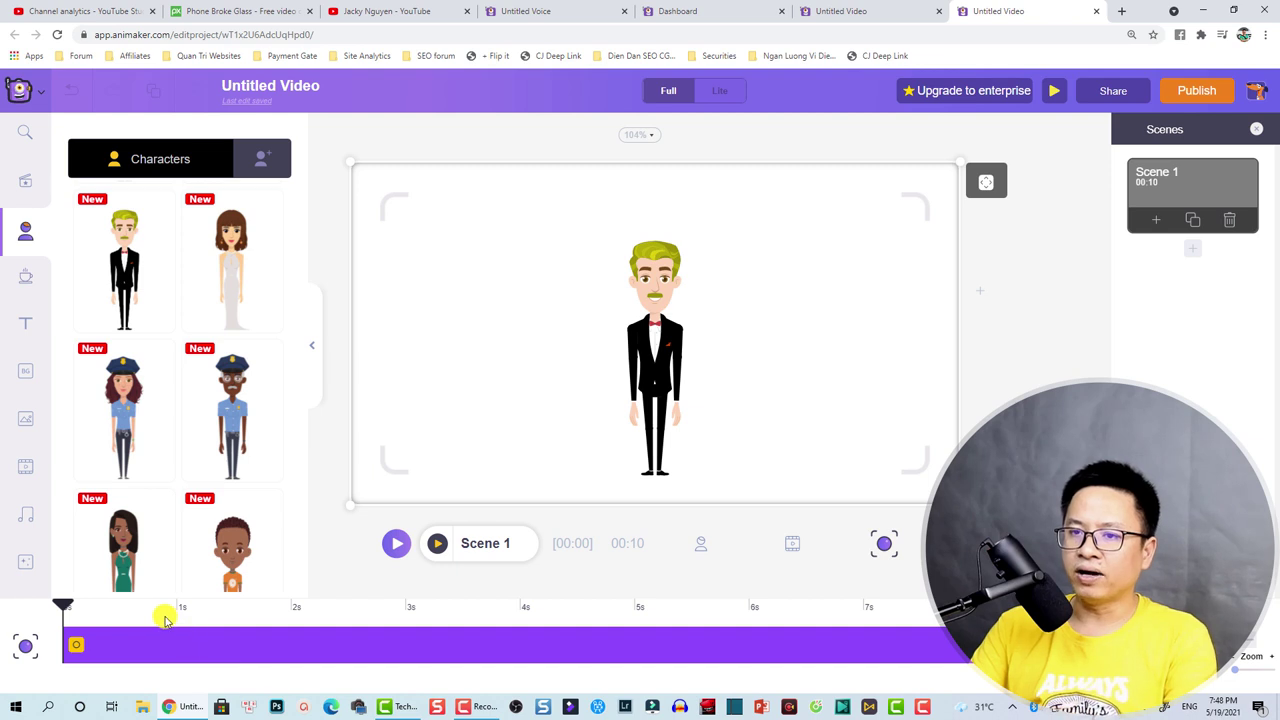
Add a camera zoom at about 1.2 seconds framing the tuxedoed character, then preview it.
left_click_drag(174, 614, 199, 622)
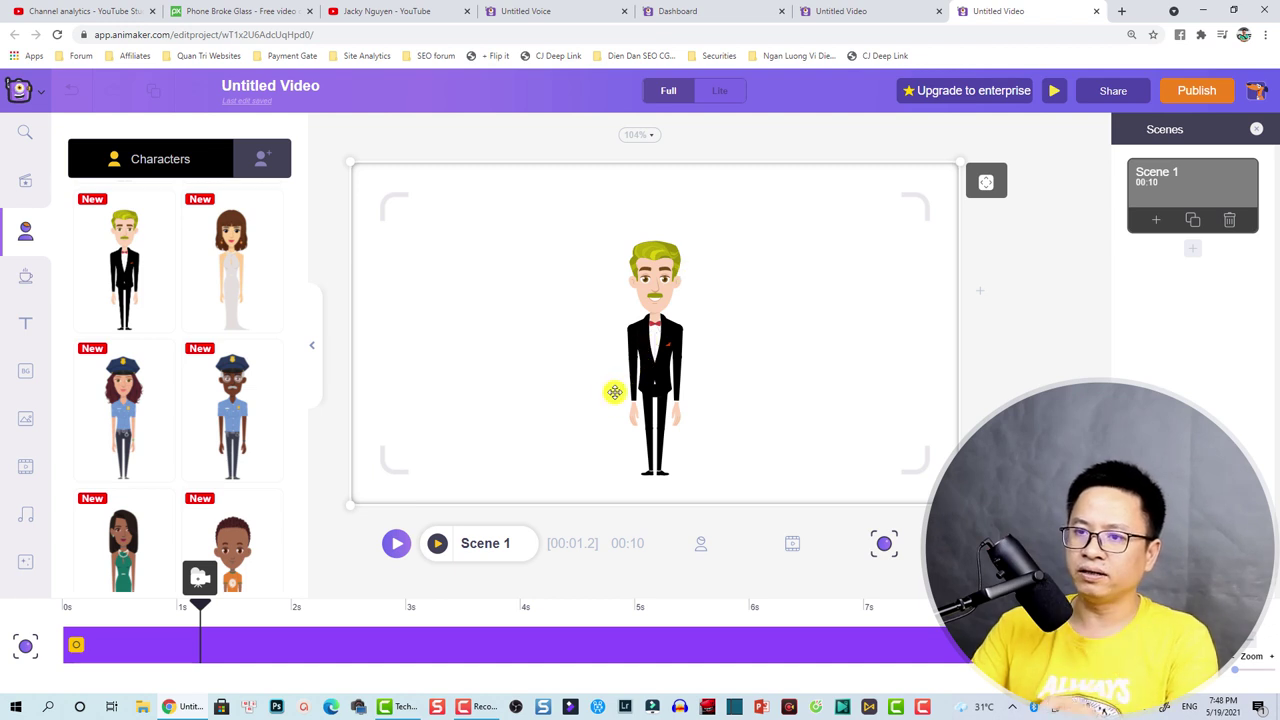
left_click(198, 588)
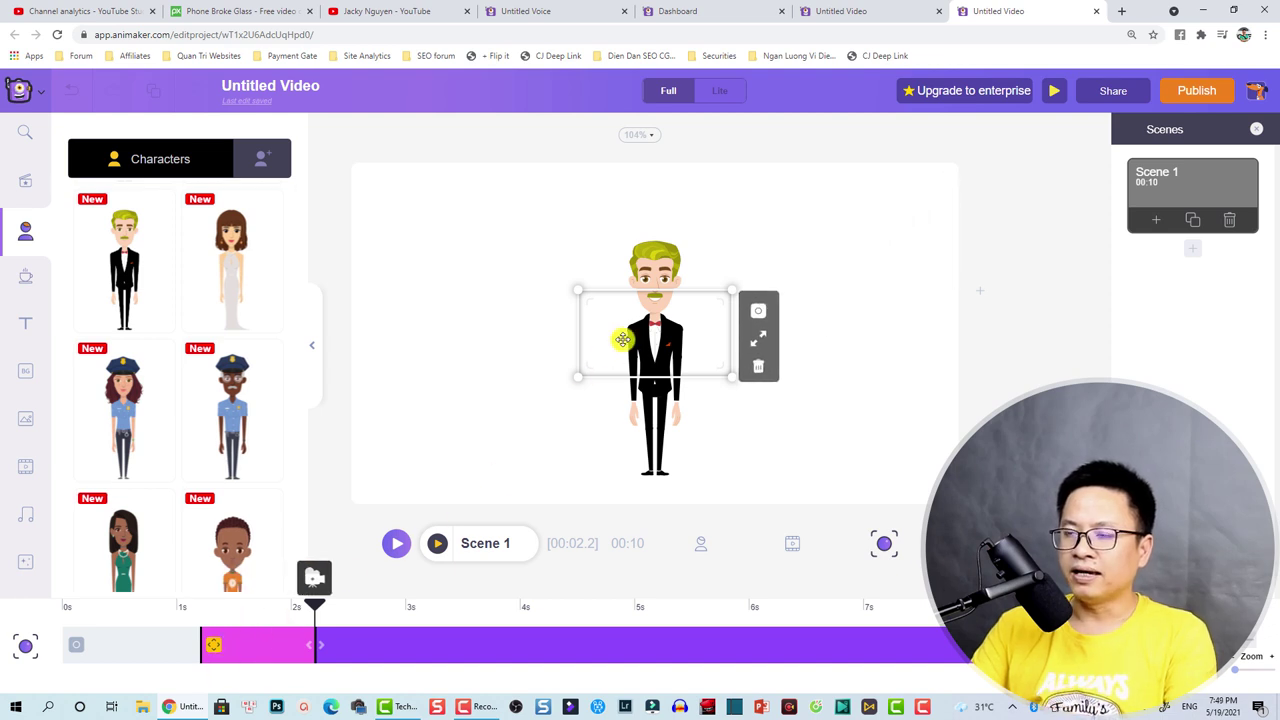
left_click_drag(622, 340, 541, 279)
left_click_drag(650, 318, 725, 340)
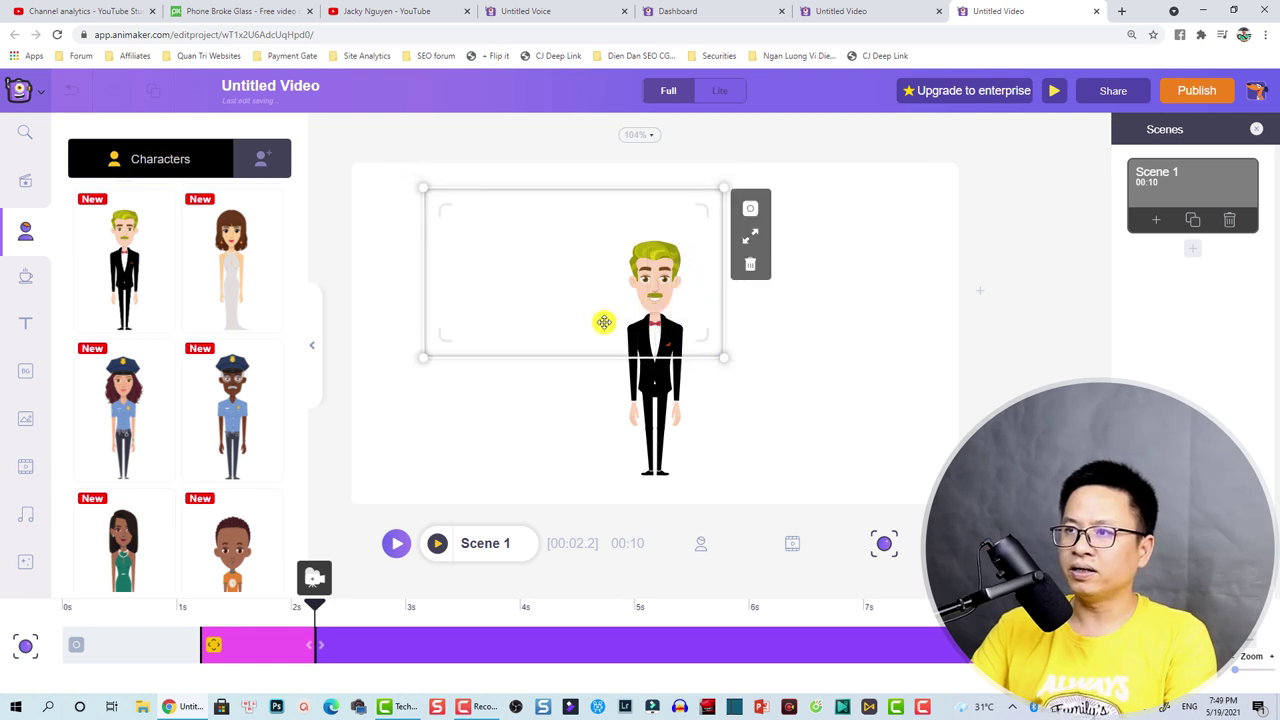
left_click_drag(603, 323, 684, 350)
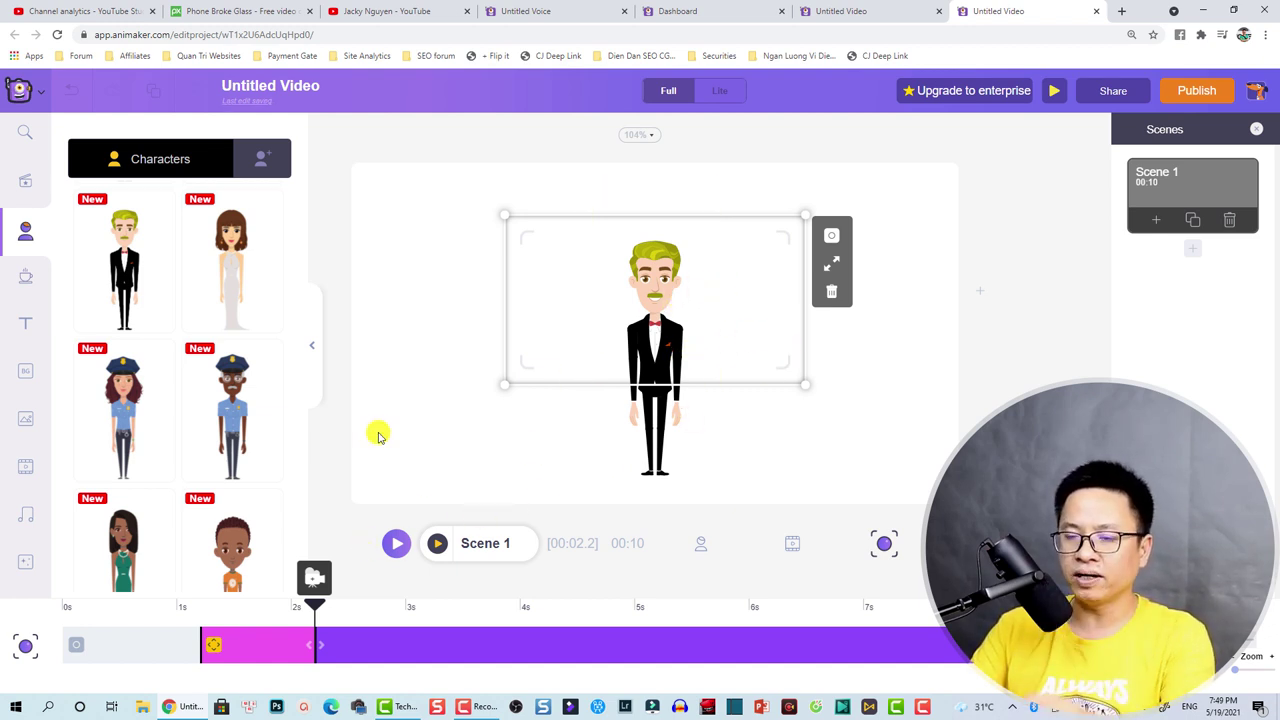
left_click(78, 614)
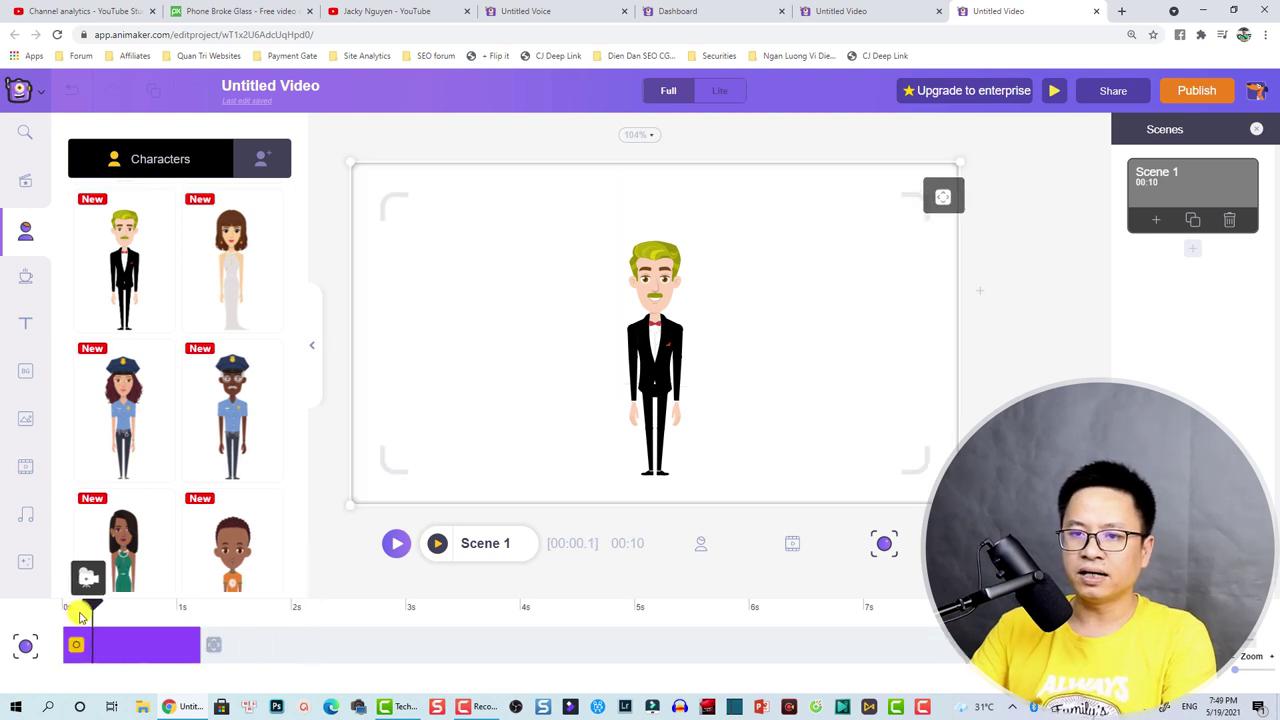
left_click(435, 544)
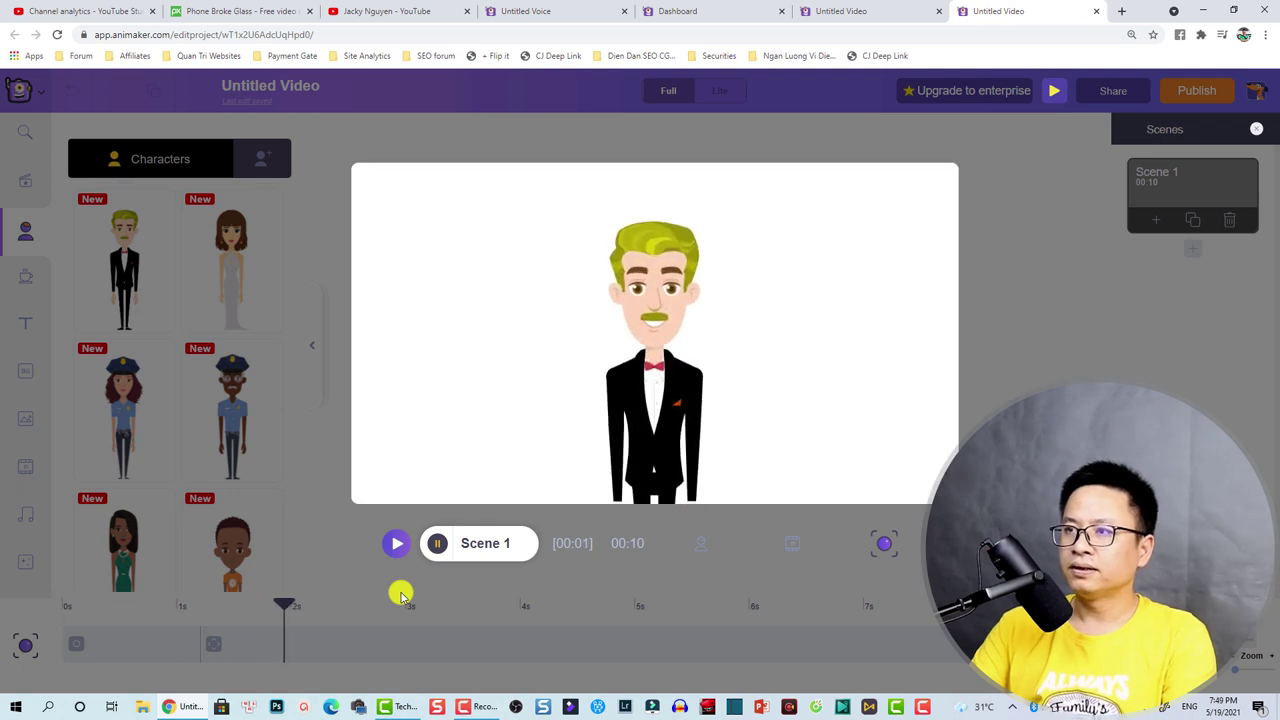
left_click(492, 626)
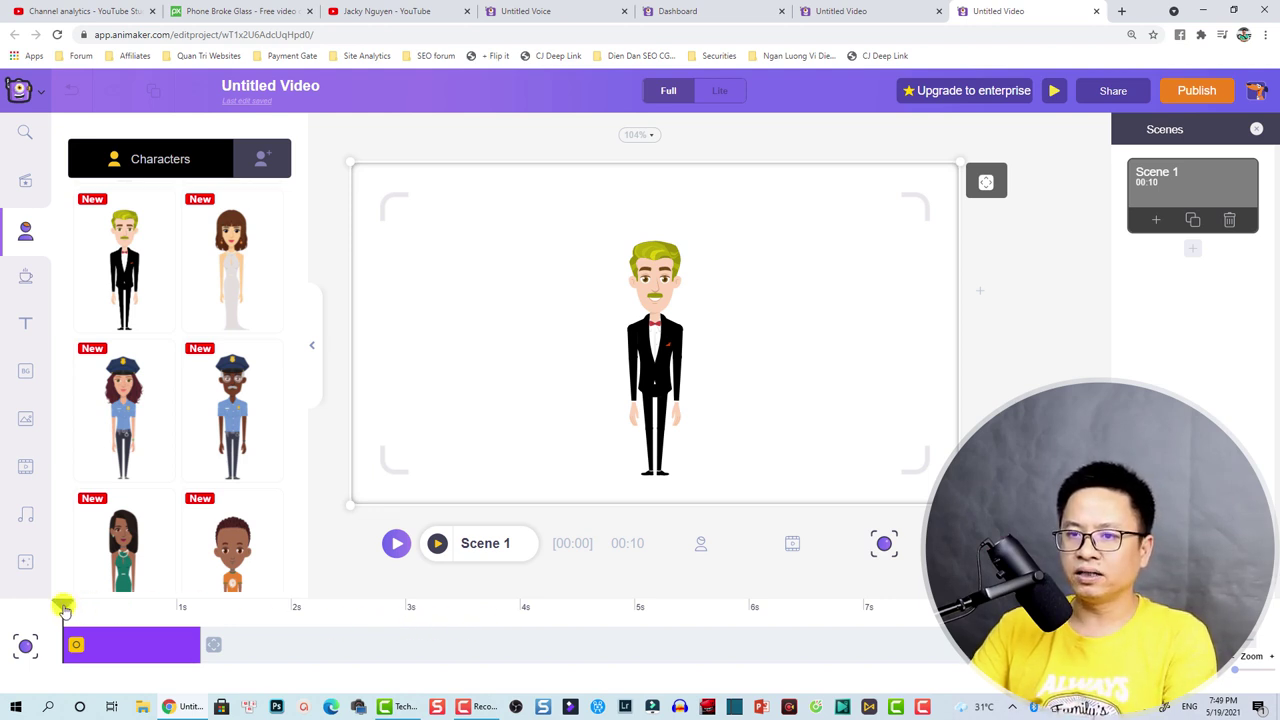
Add a second camera move at 4 seconds that expands back to the full canvas.
left_click_drag(63, 609, 509, 607)
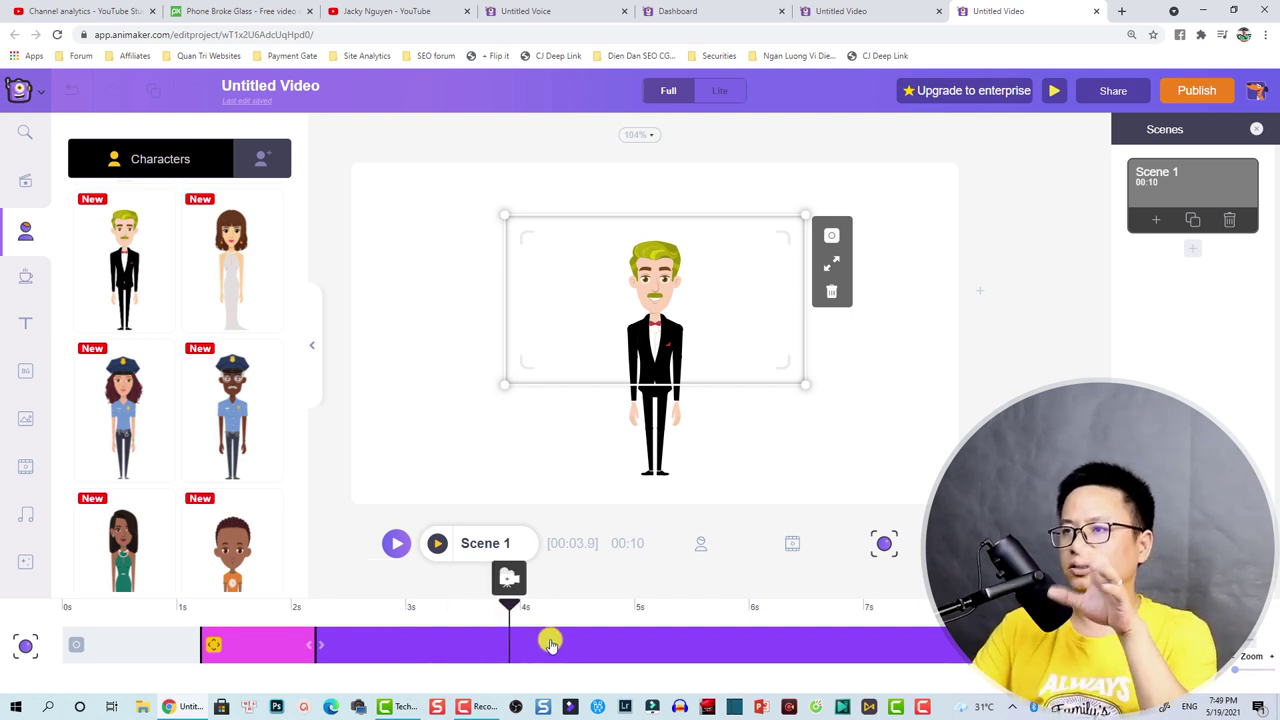
left_click(508, 582)
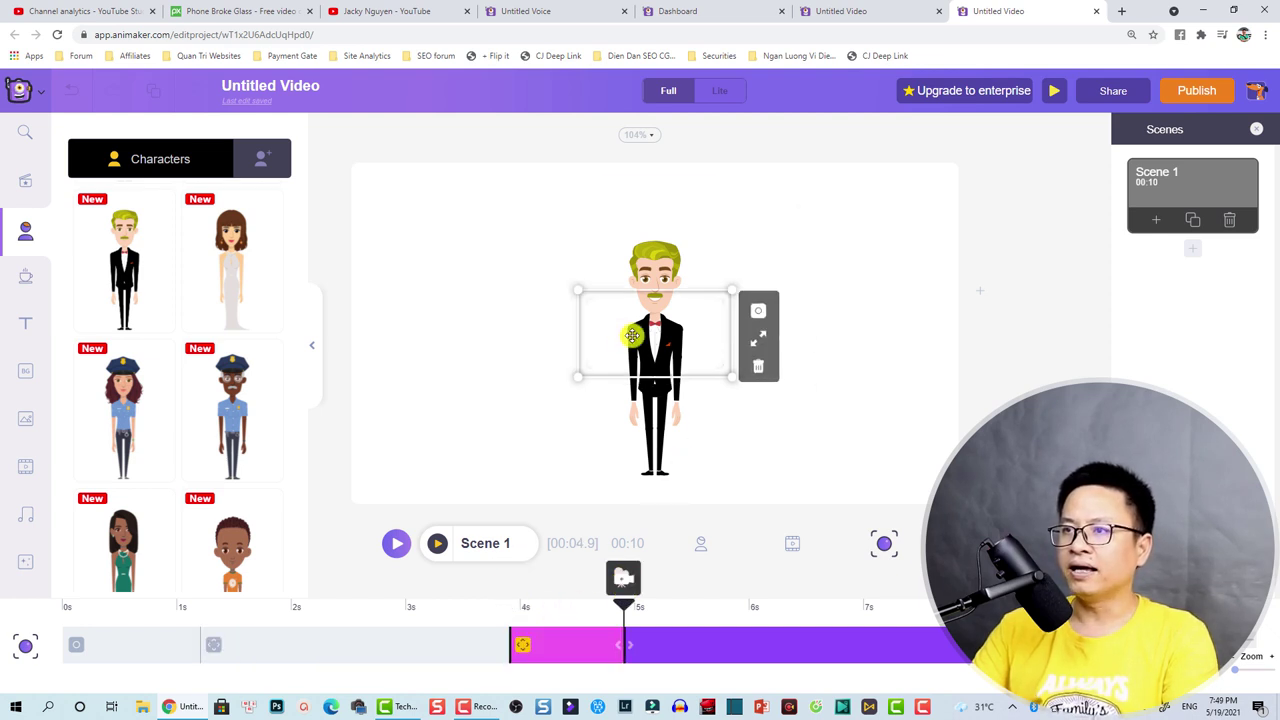
left_click_drag(634, 337, 402, 212)
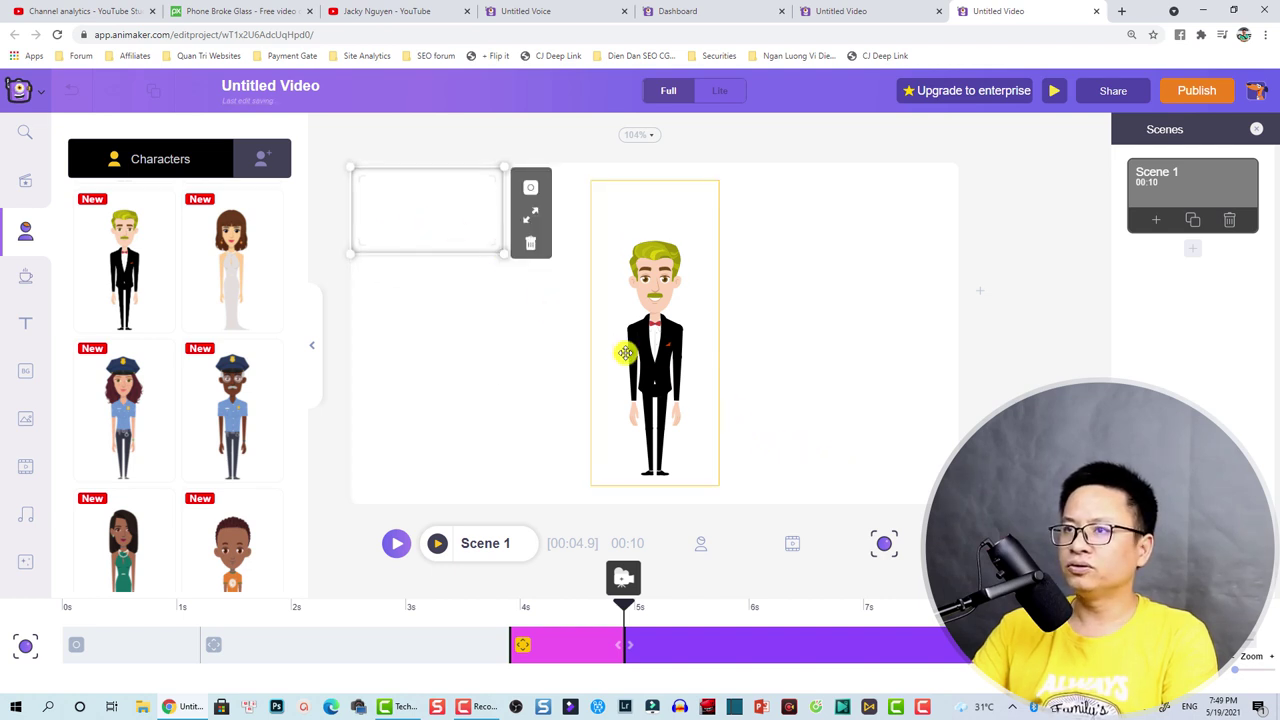
left_click(530, 214)
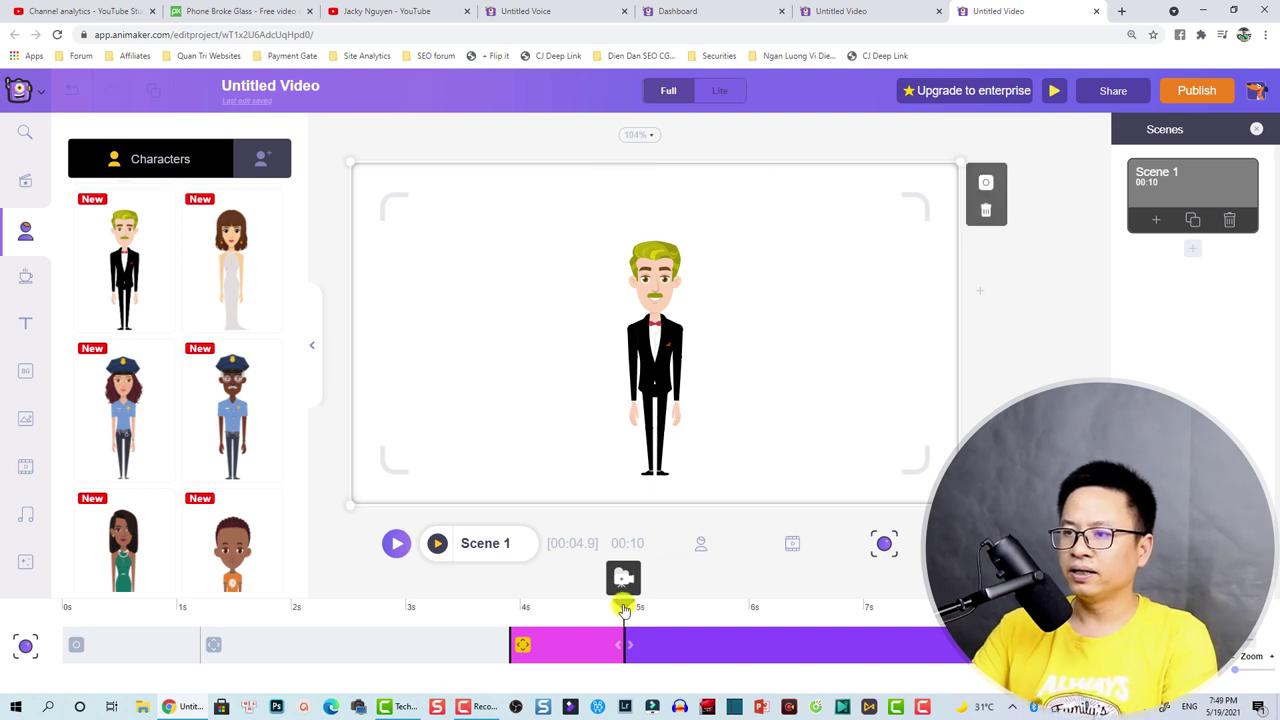
Preview Scene 1's two camera moves, then delete the tuxedoed character from the stage.
left_click_drag(622, 607, 58, 618)
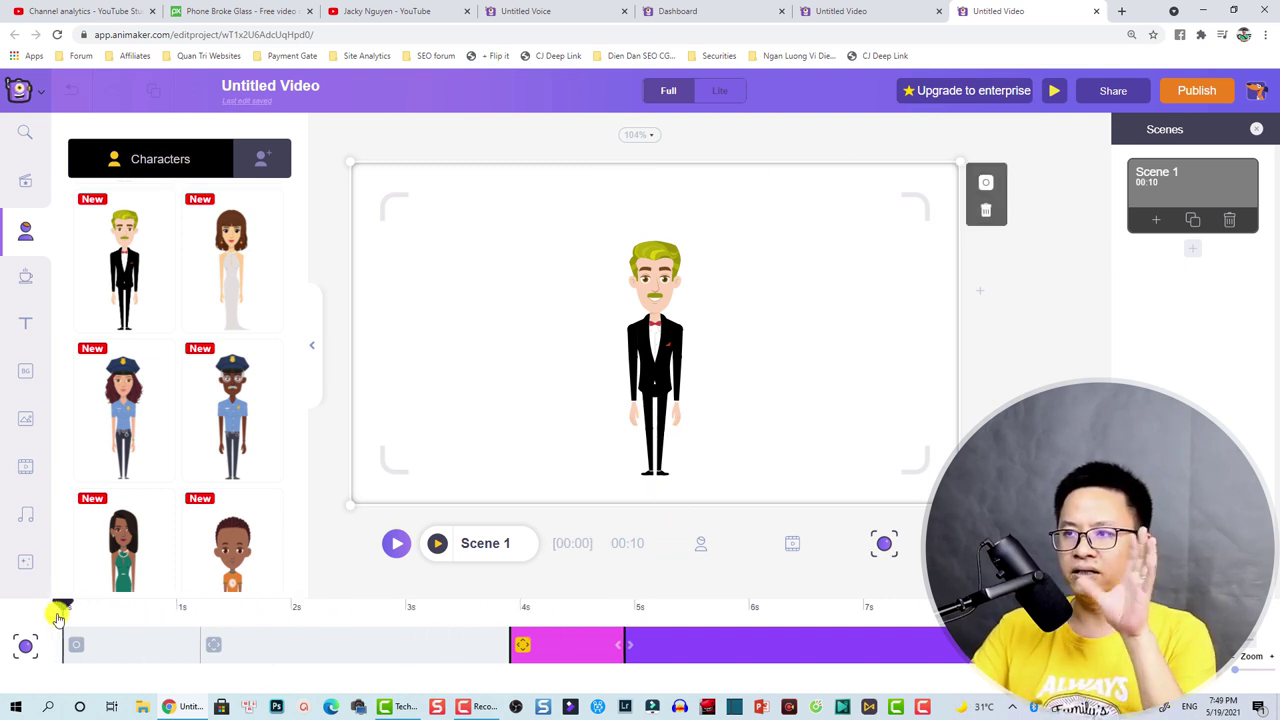
left_click(110, 630)
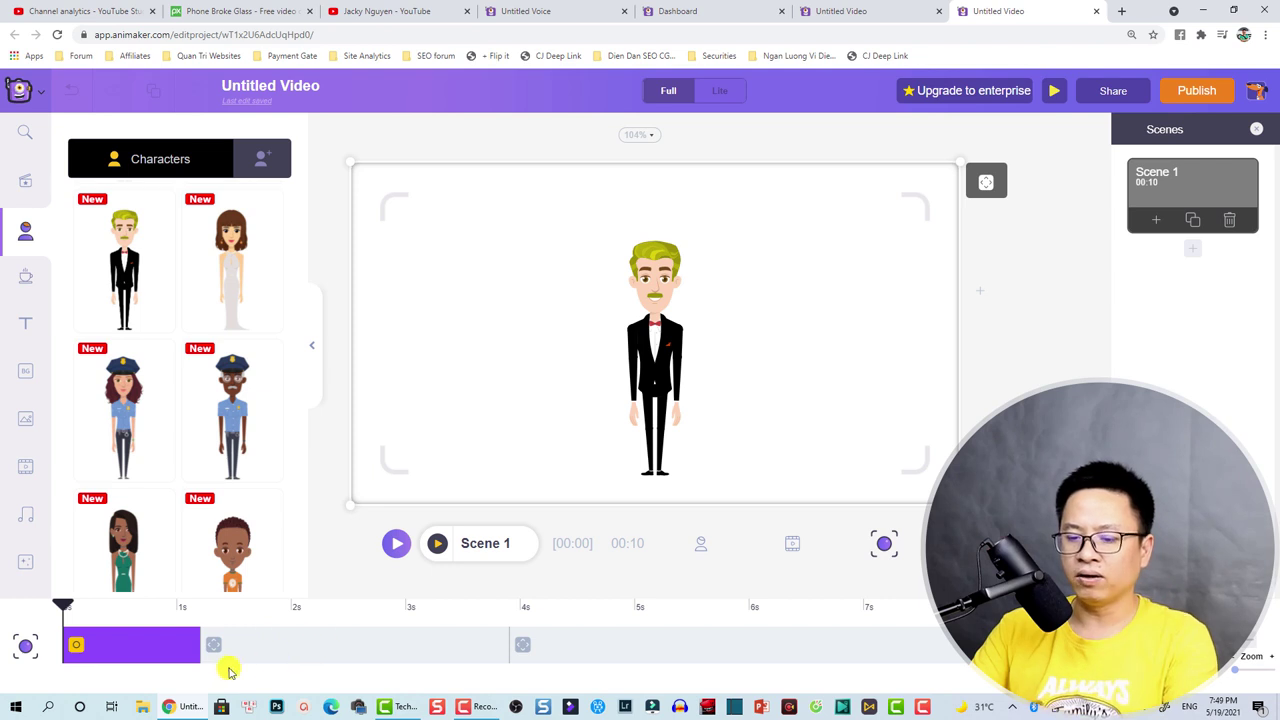
key("space")
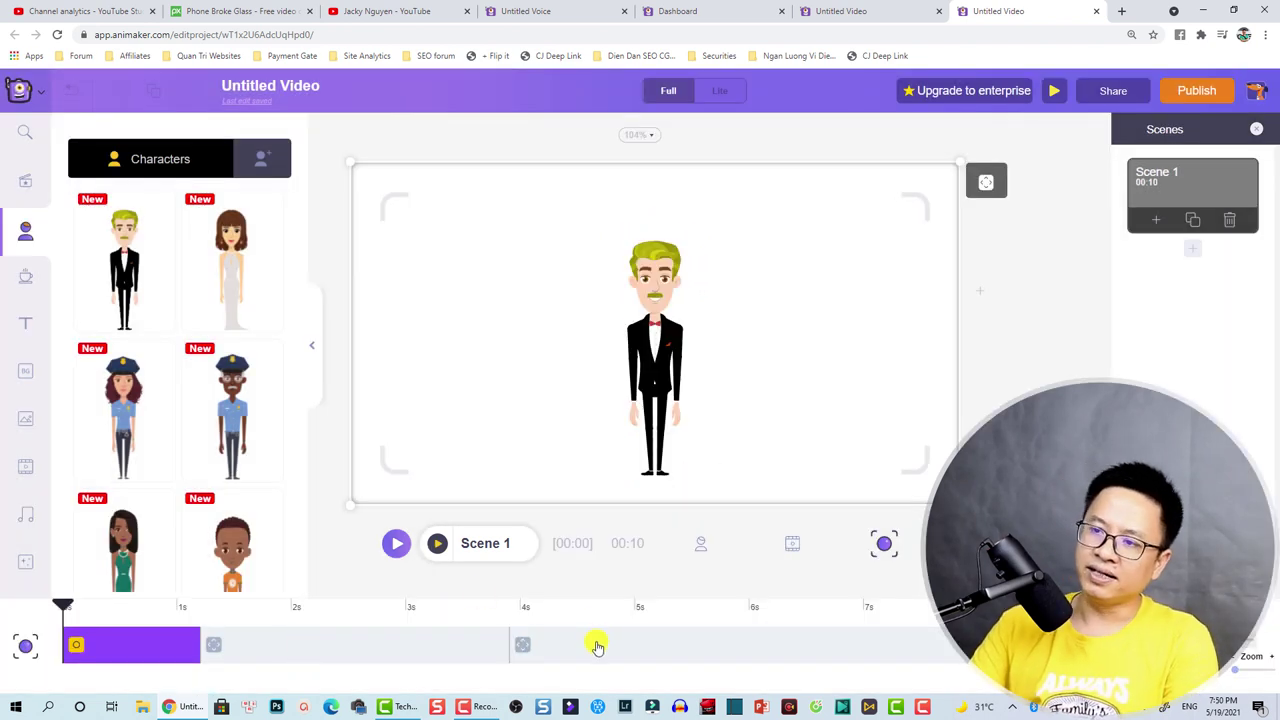
left_click(597, 647)
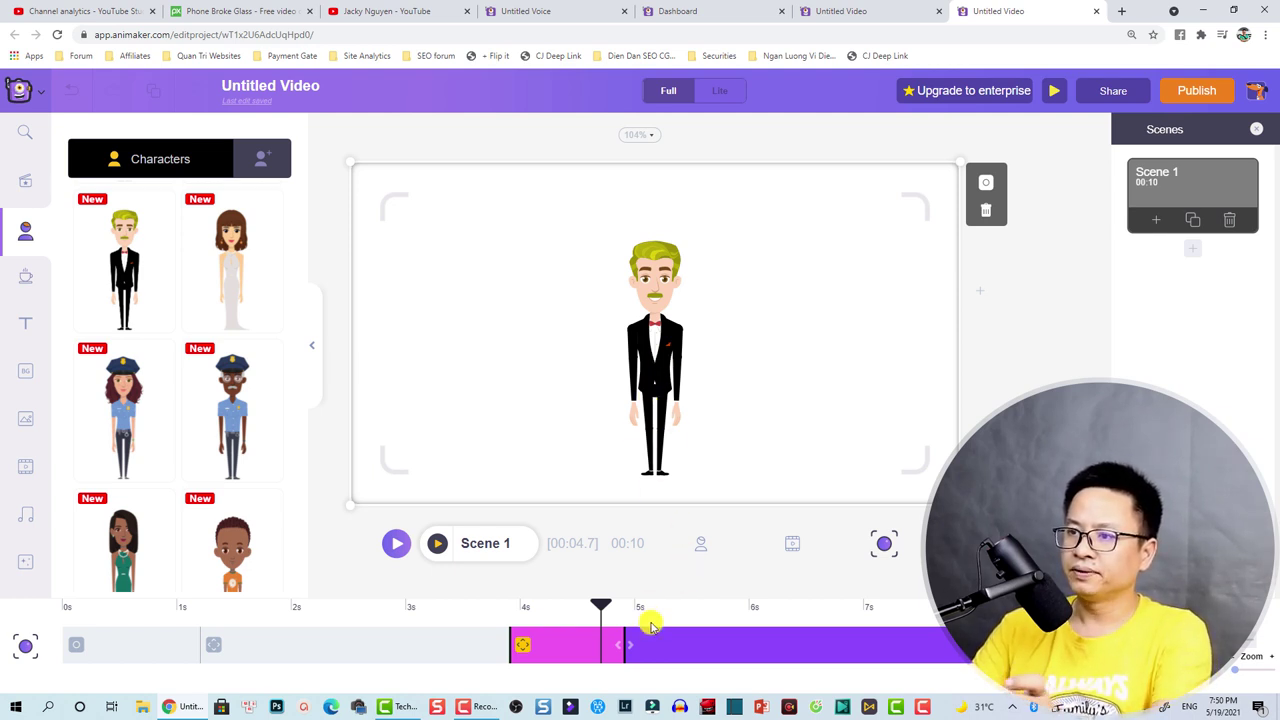
left_click(22, 648)
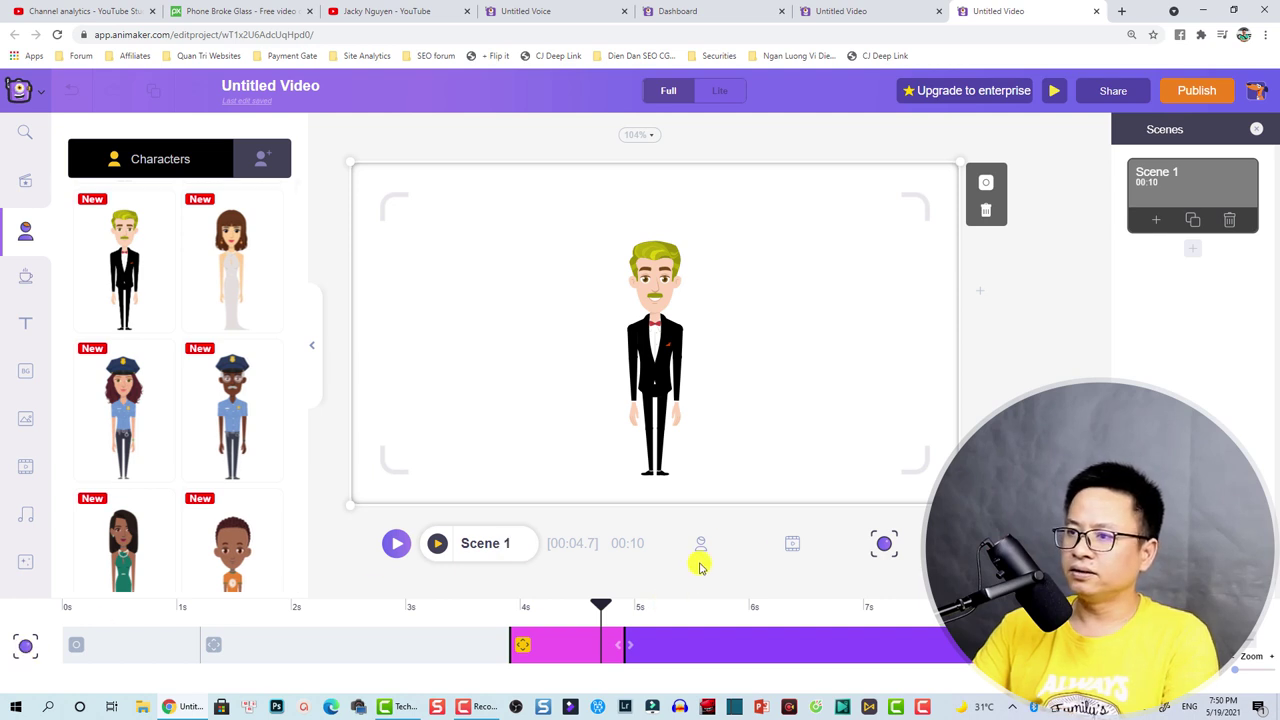
left_click(791, 547)
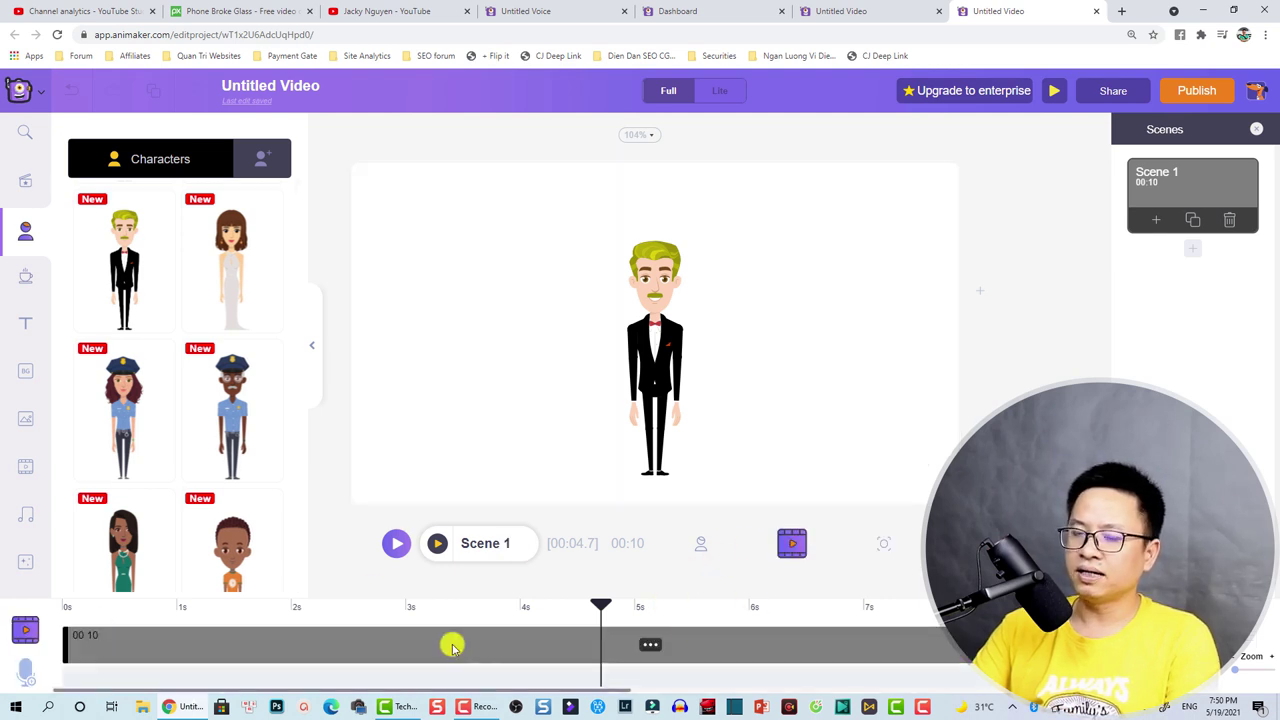
left_click(634, 433)
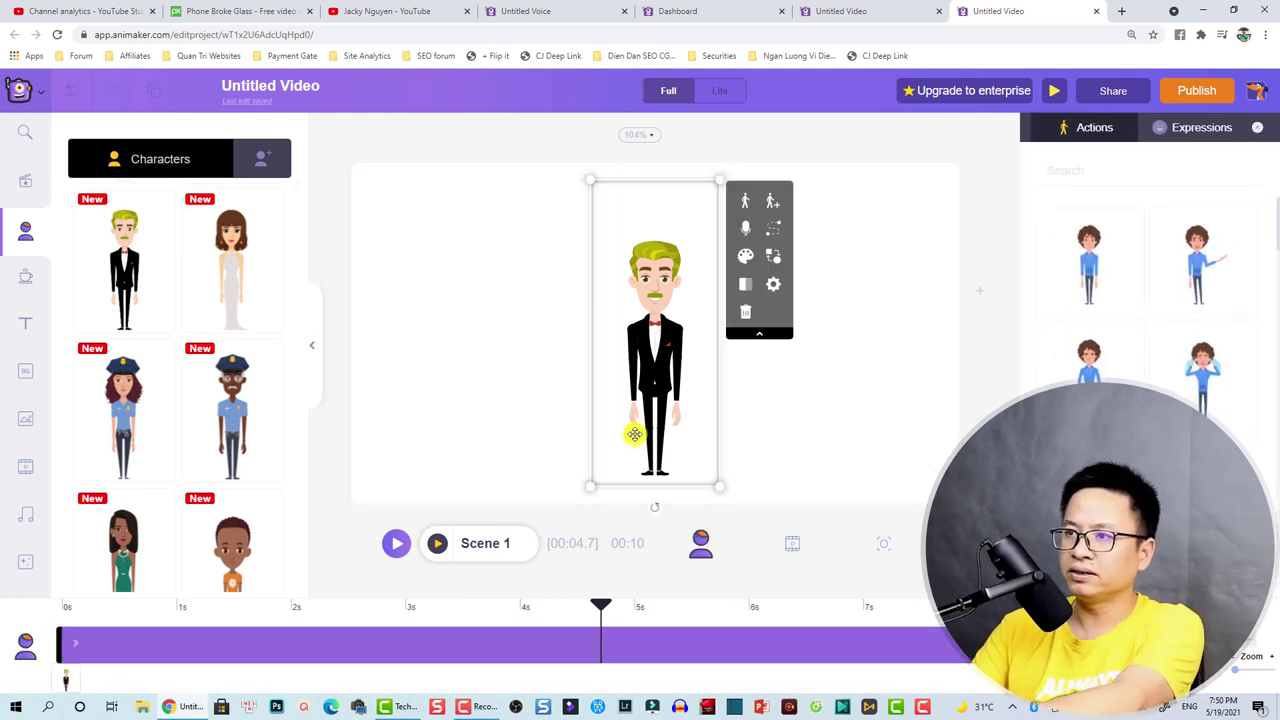
key("Delete")
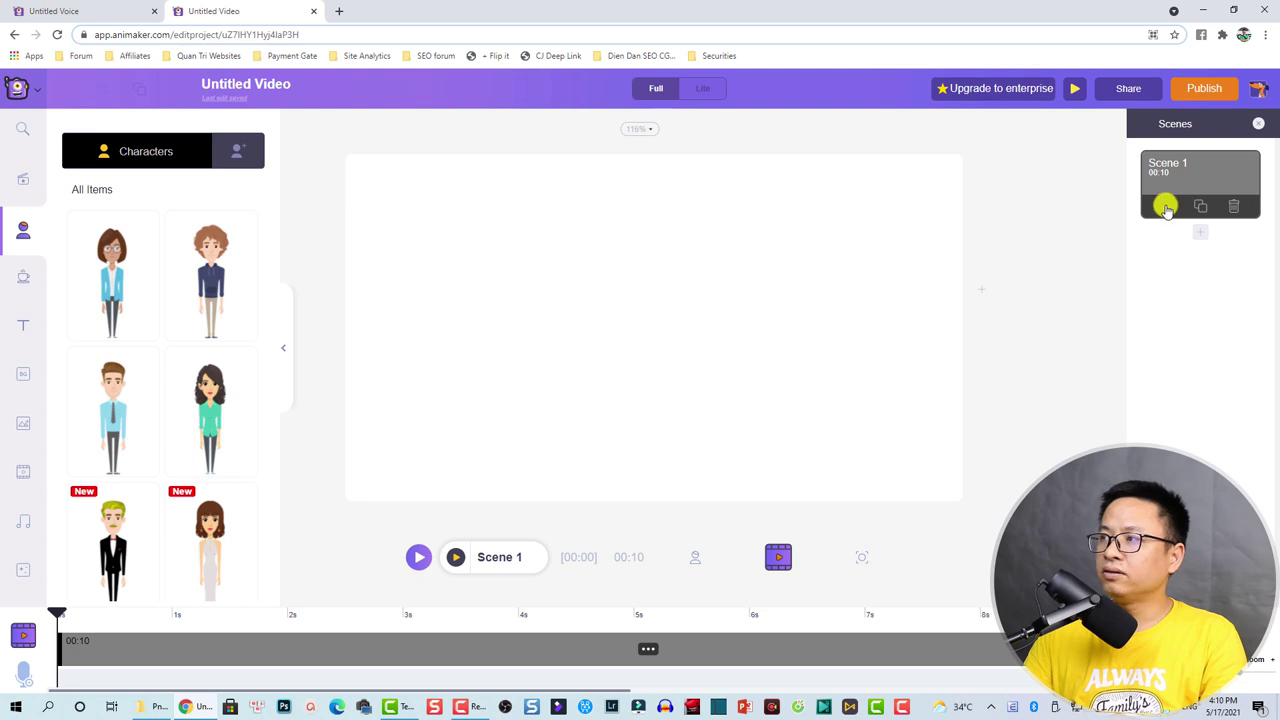
left_click(1166, 207)
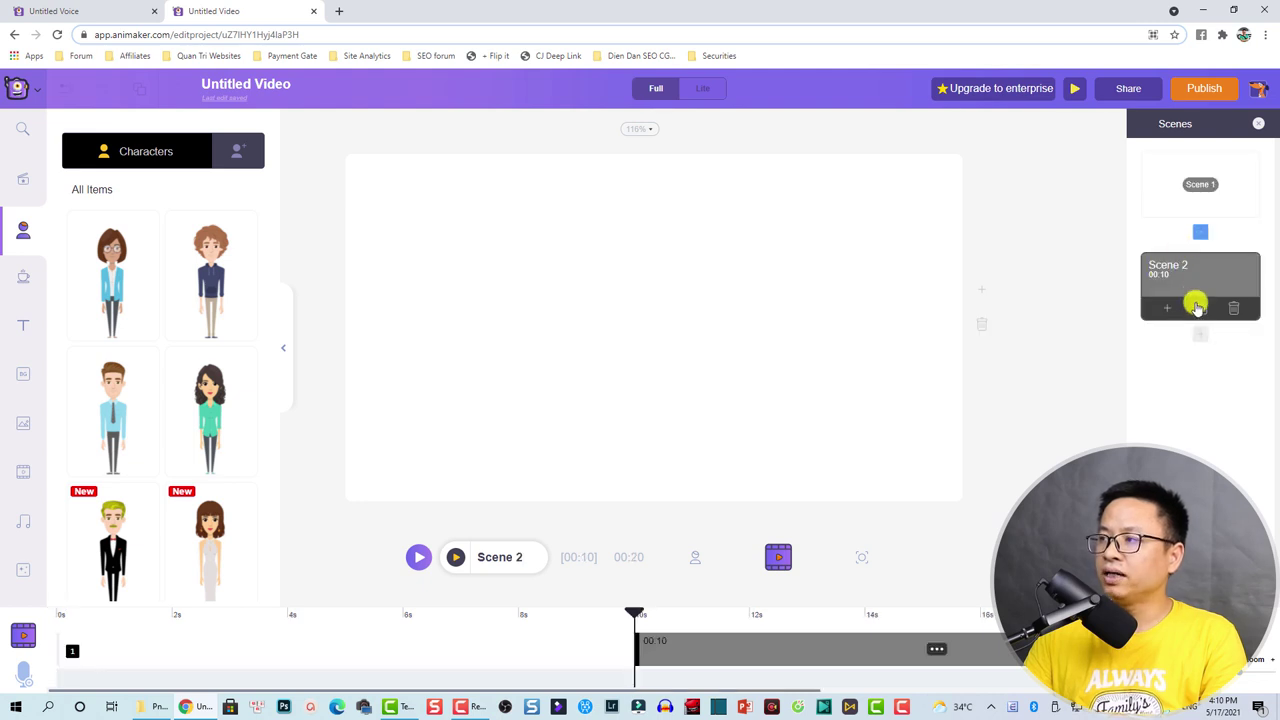
left_click(1196, 310)
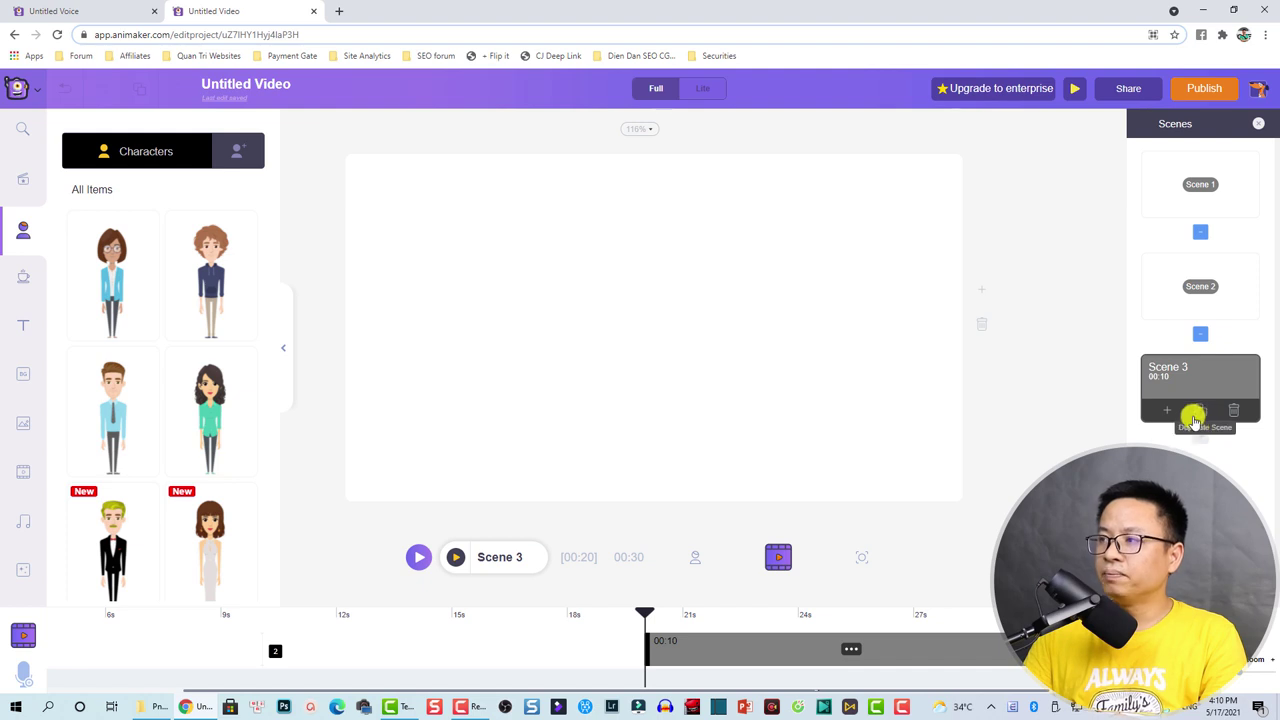
left_click(1236, 409)
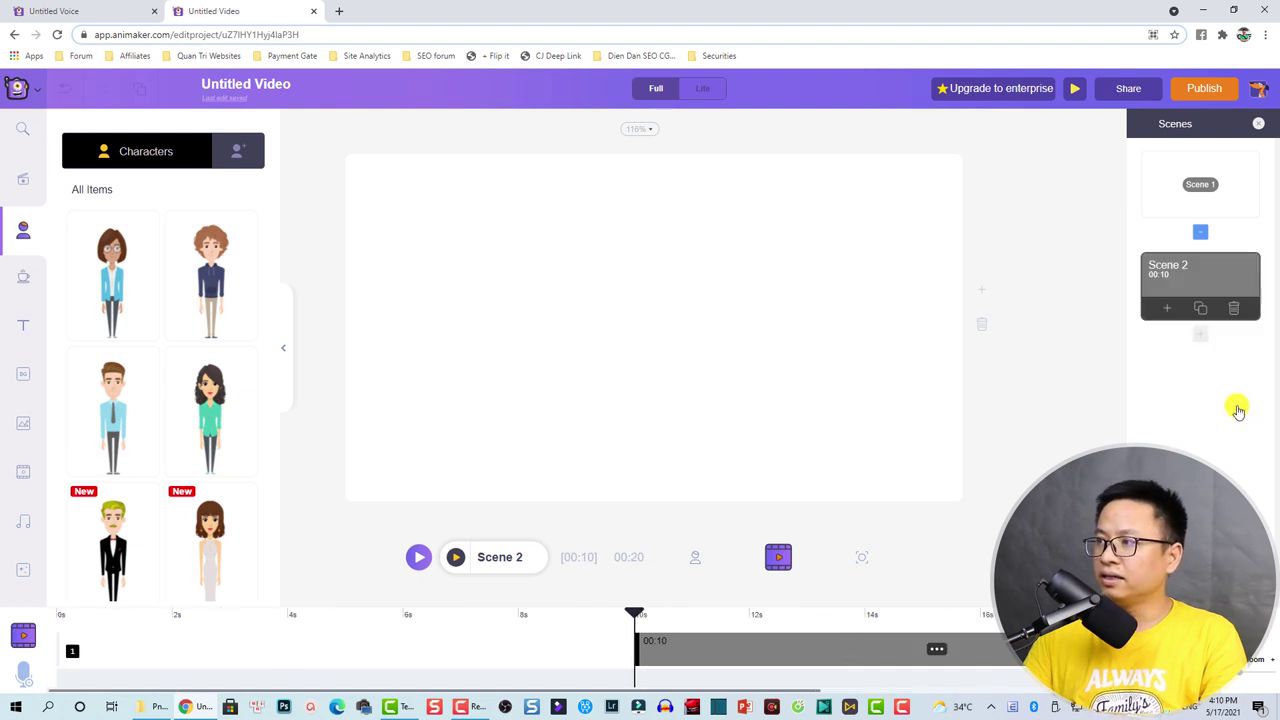
left_click(1236, 308)
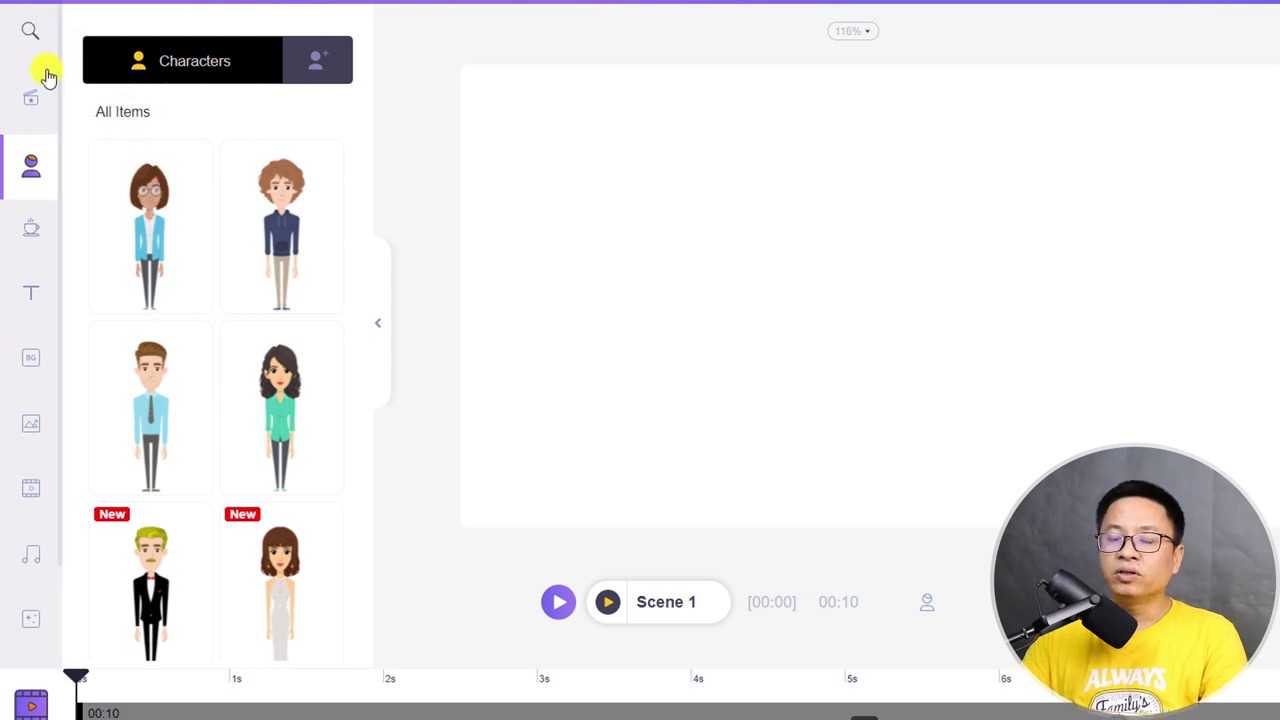
Glance through the Templates library, return to Characters and open the My Characters tab.
left_click(30, 100)
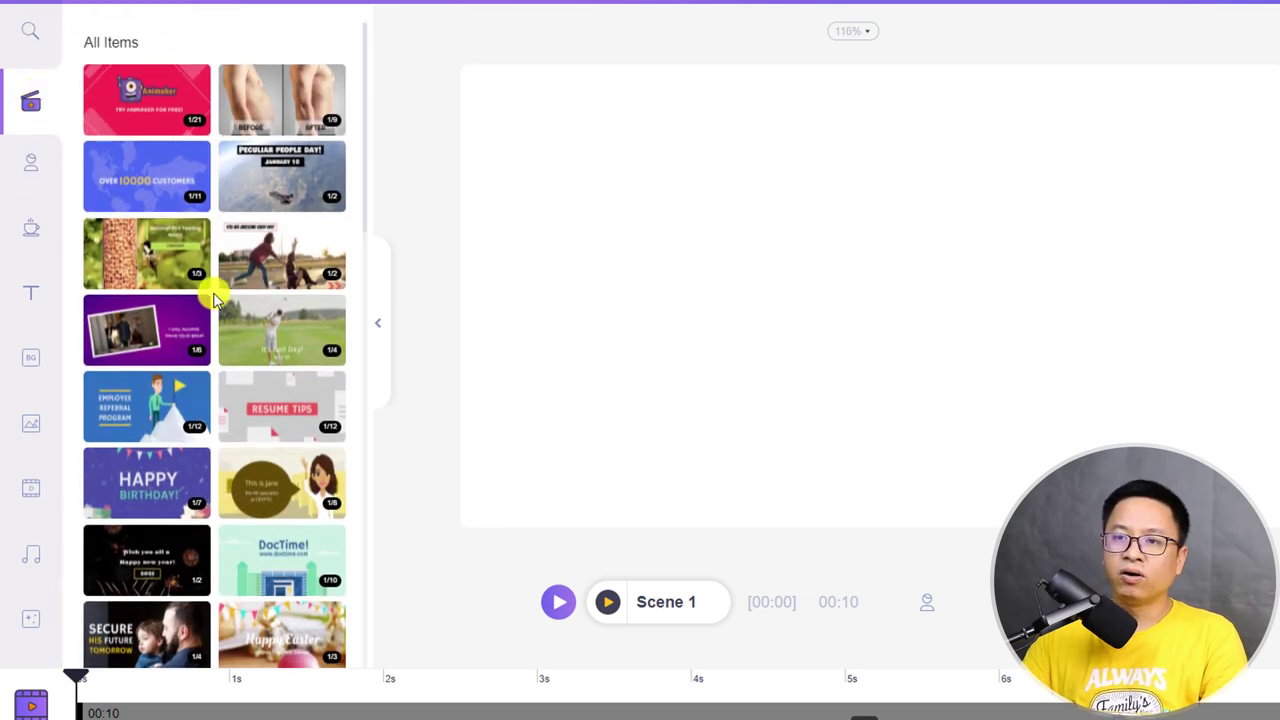
scroll(160, 268, "down", 5)
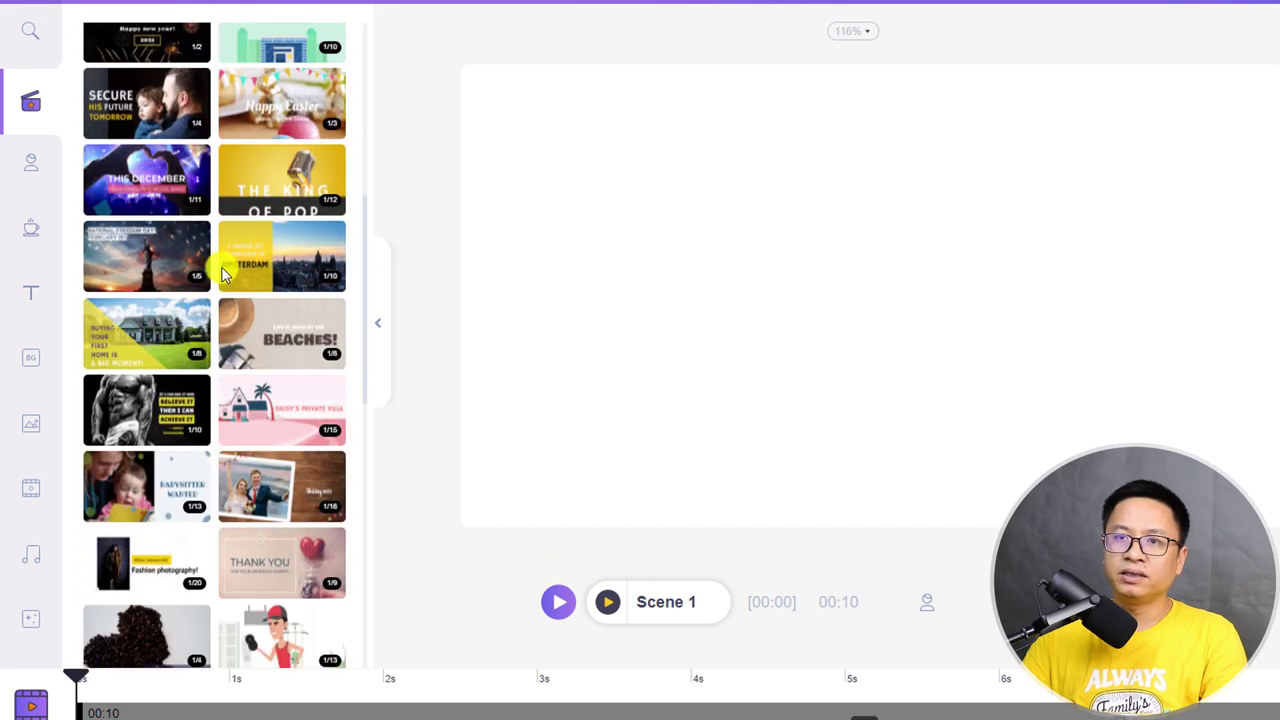
left_click(37, 170)
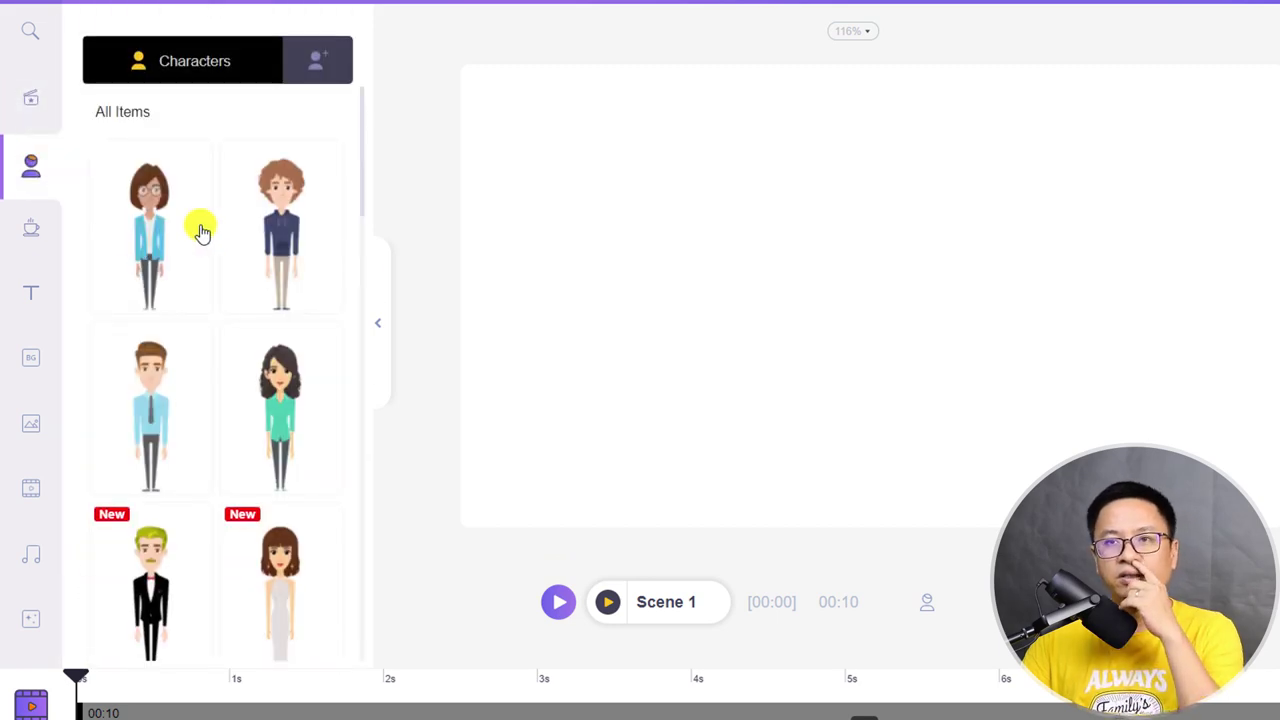
scroll(262, 270, "down", 12)
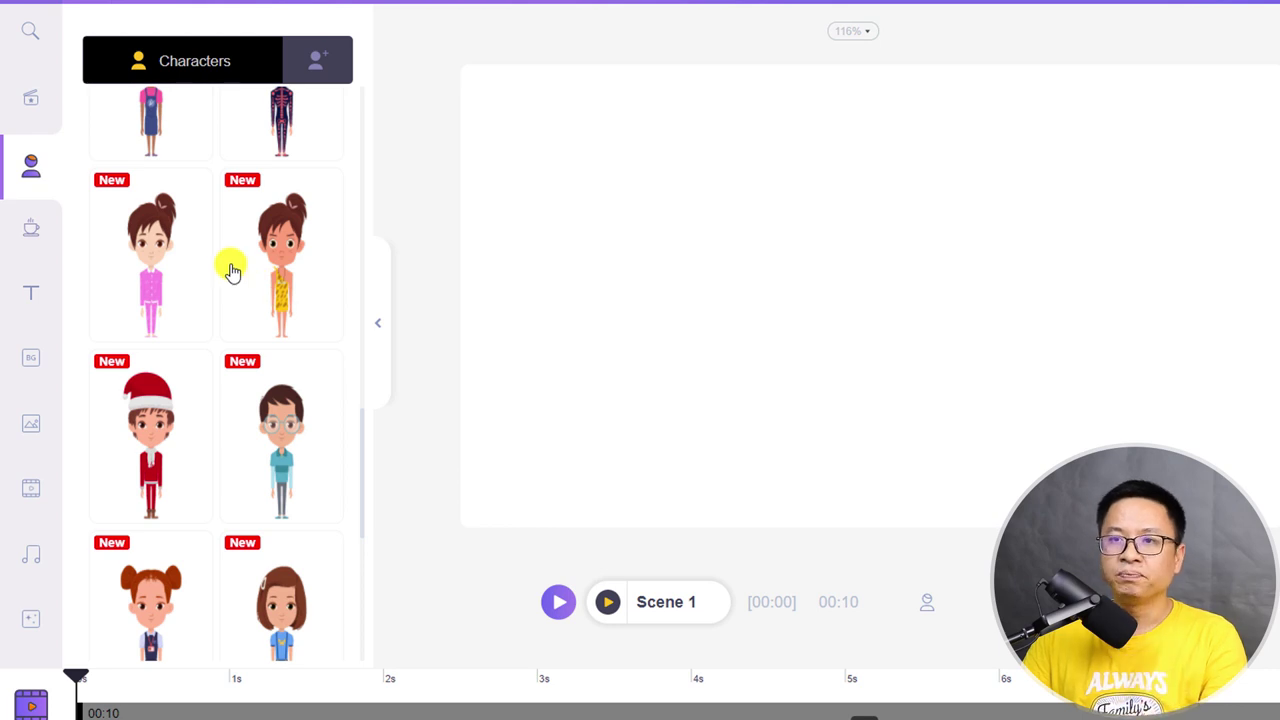
scroll(210, 215, "up", 3)
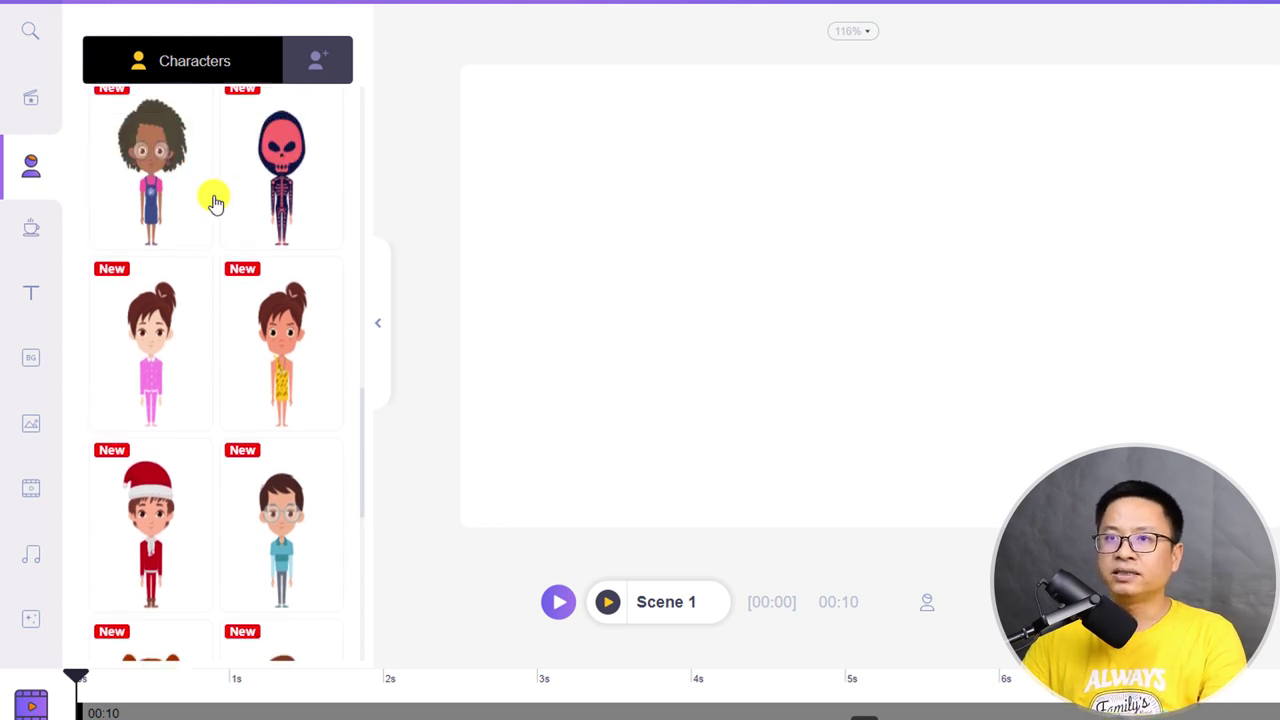
left_click(316, 62)
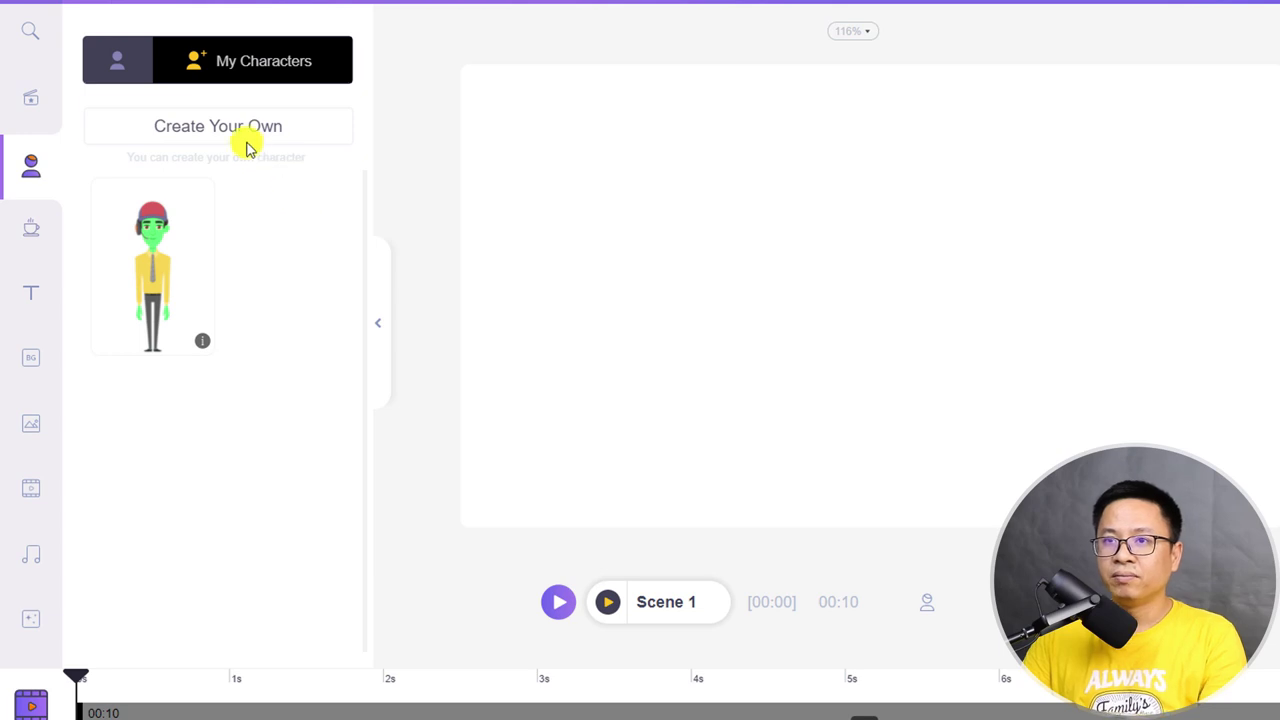
Create a new 'He' character starting from the dark-haired man with glasses.
left_click(218, 127)
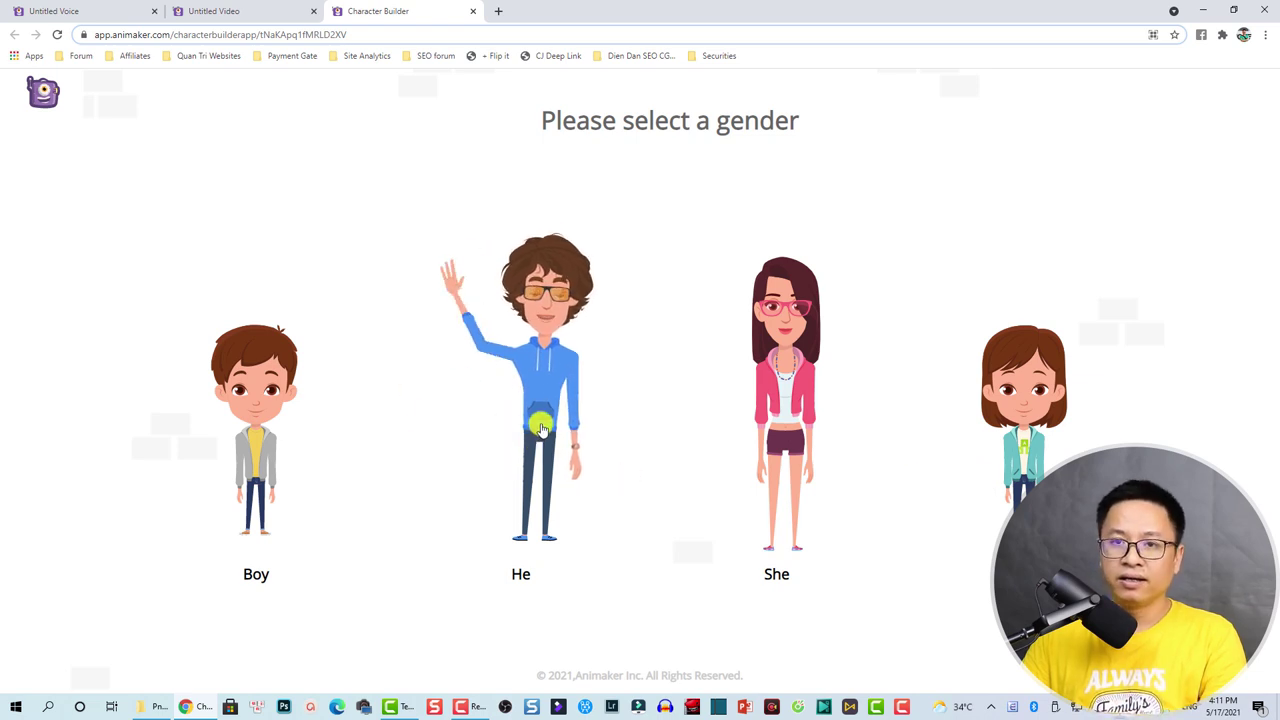
left_click(540, 428)
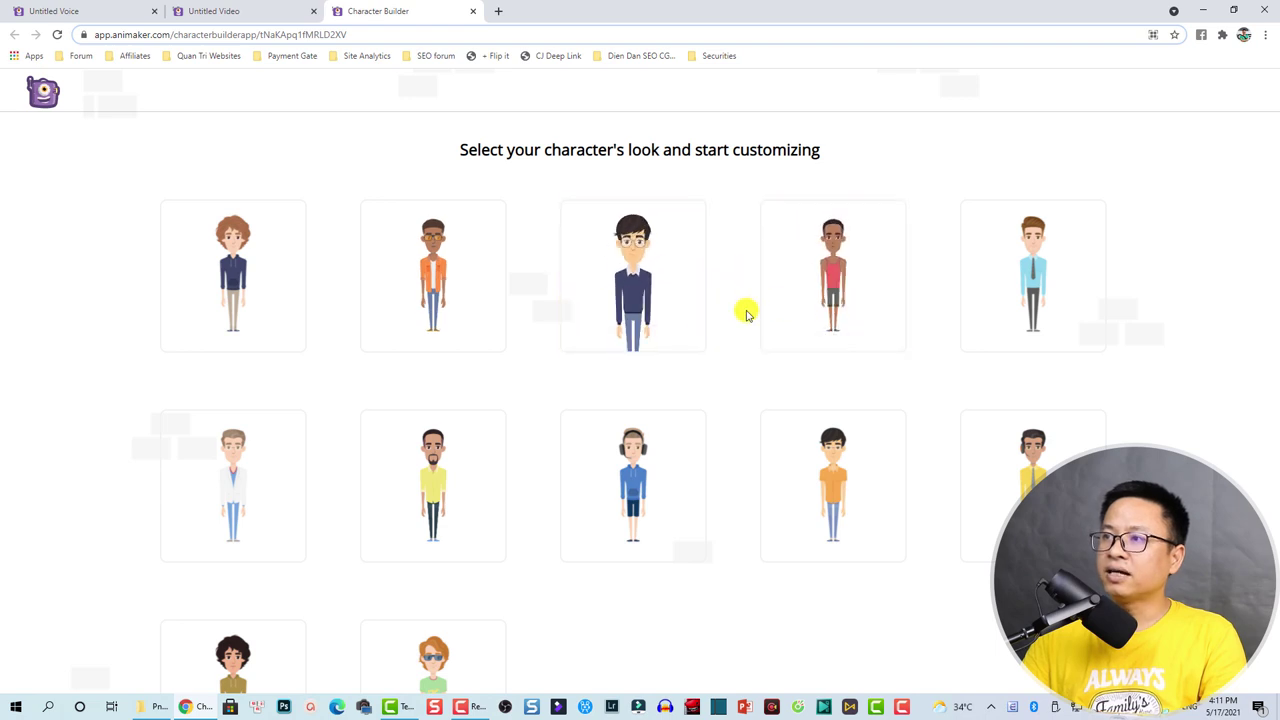
scroll(600, 380, "down", 1)
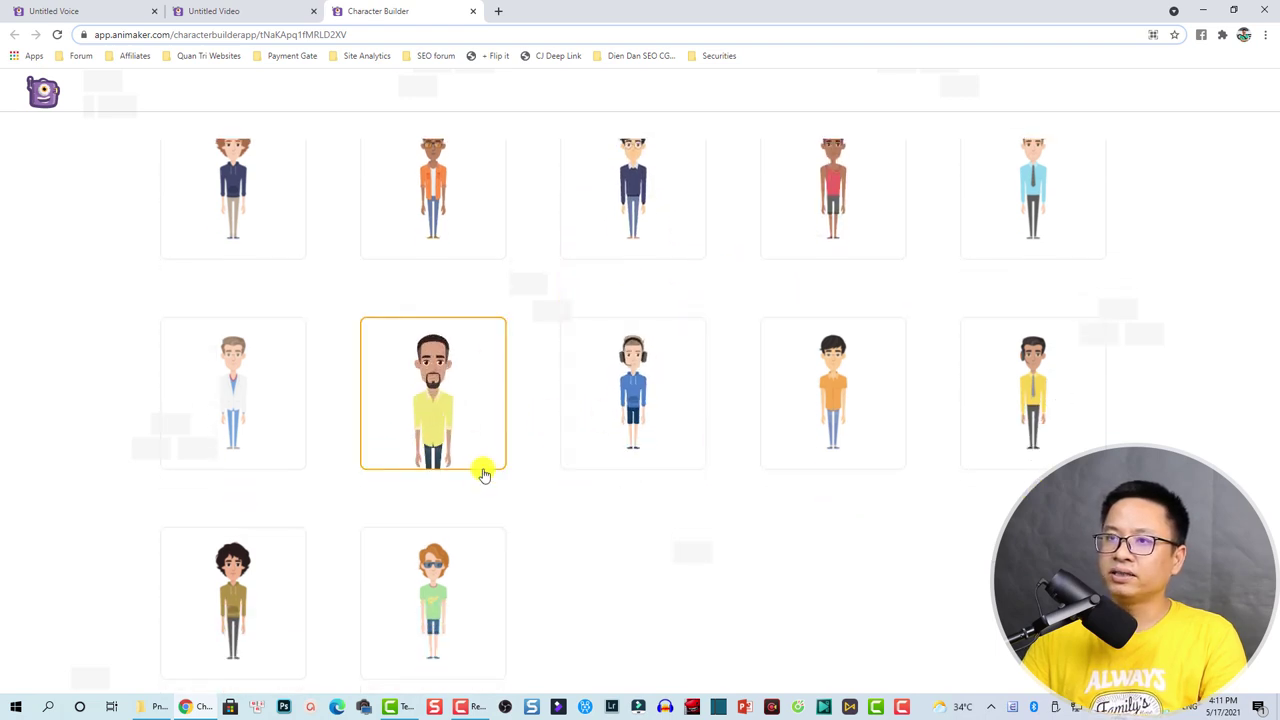
scroll(486, 468, "up", 1)
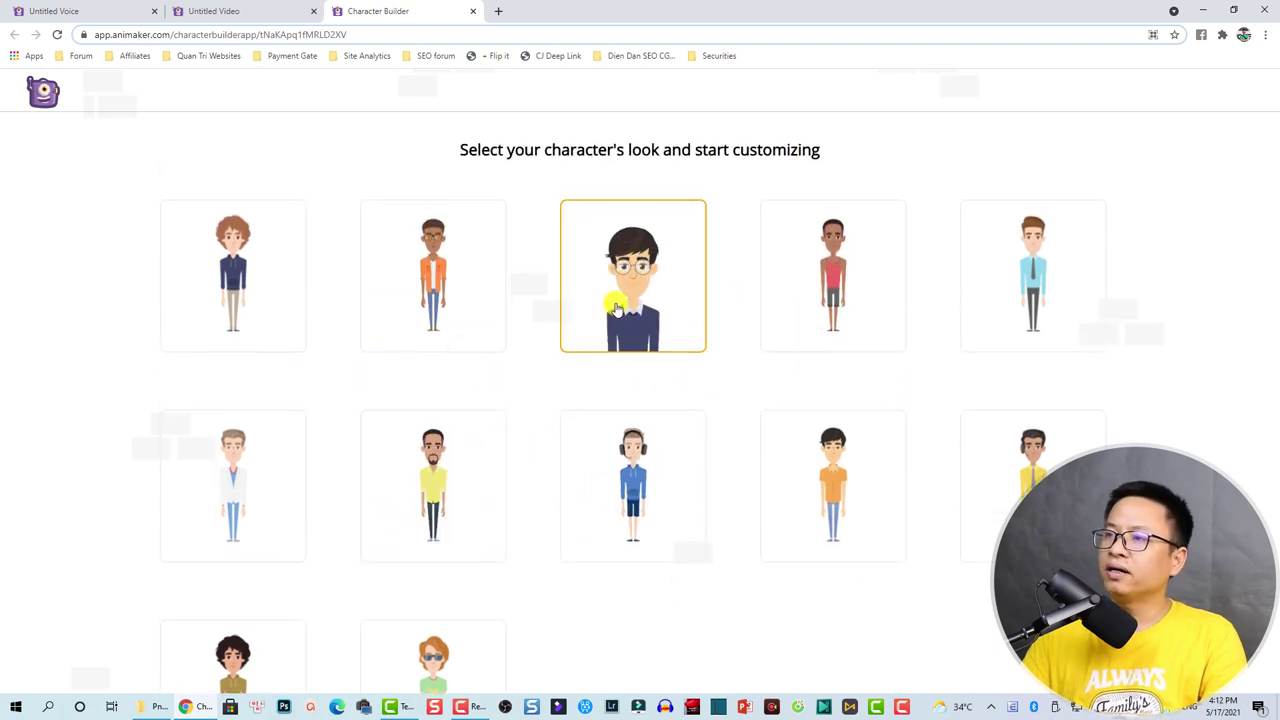
left_click(616, 310)
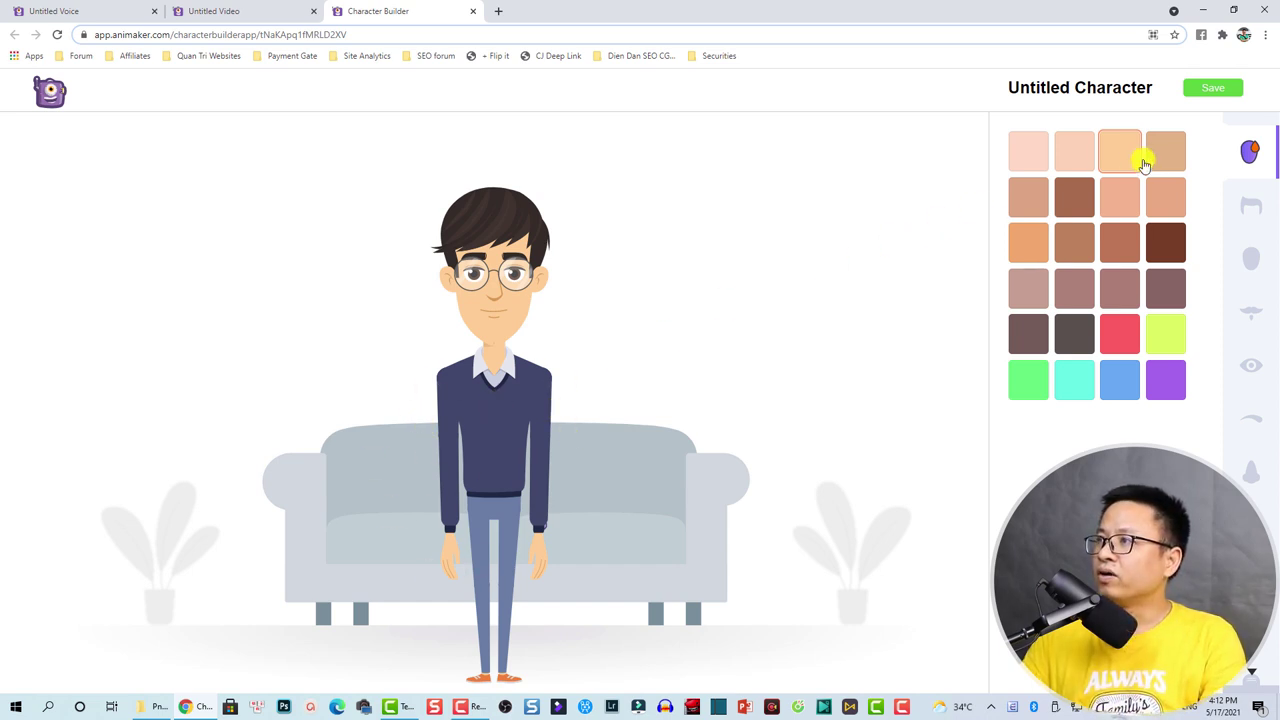
Try red and blue skin, settle on light peach, and pick a dark flat-top hairstyle.
left_click(1120, 333)
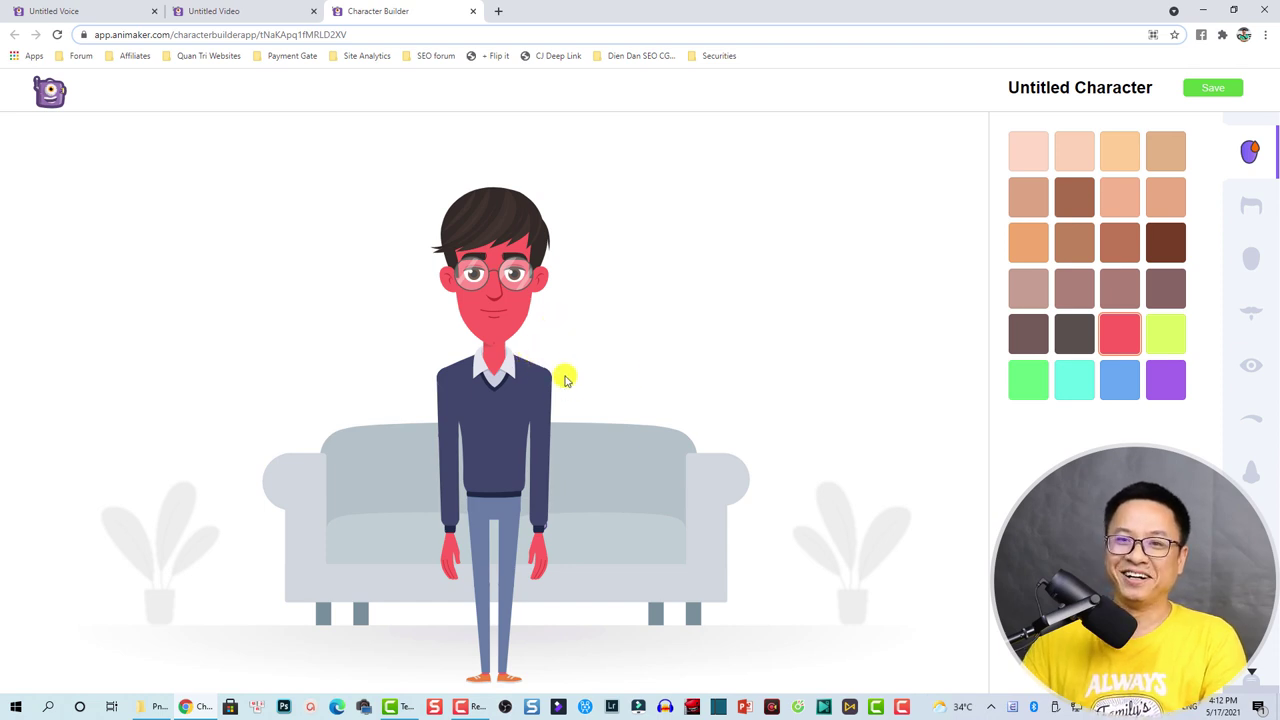
left_click(1118, 385)
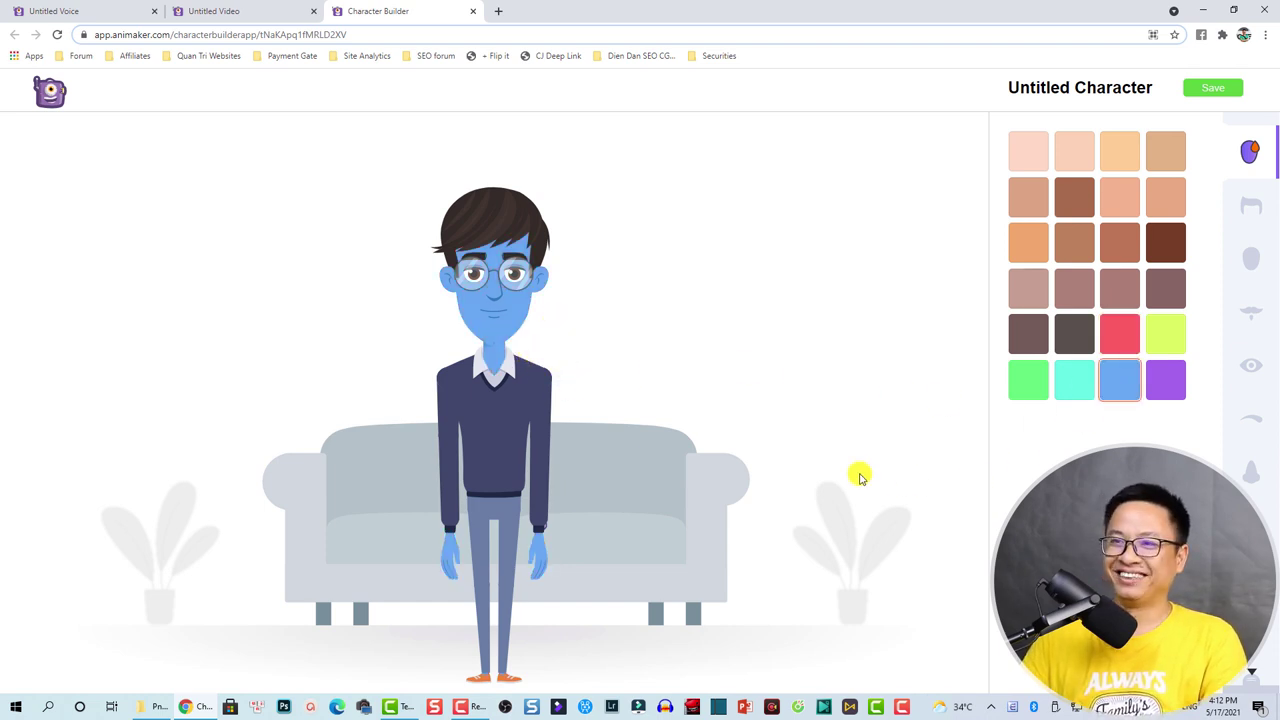
left_click(1072, 153)
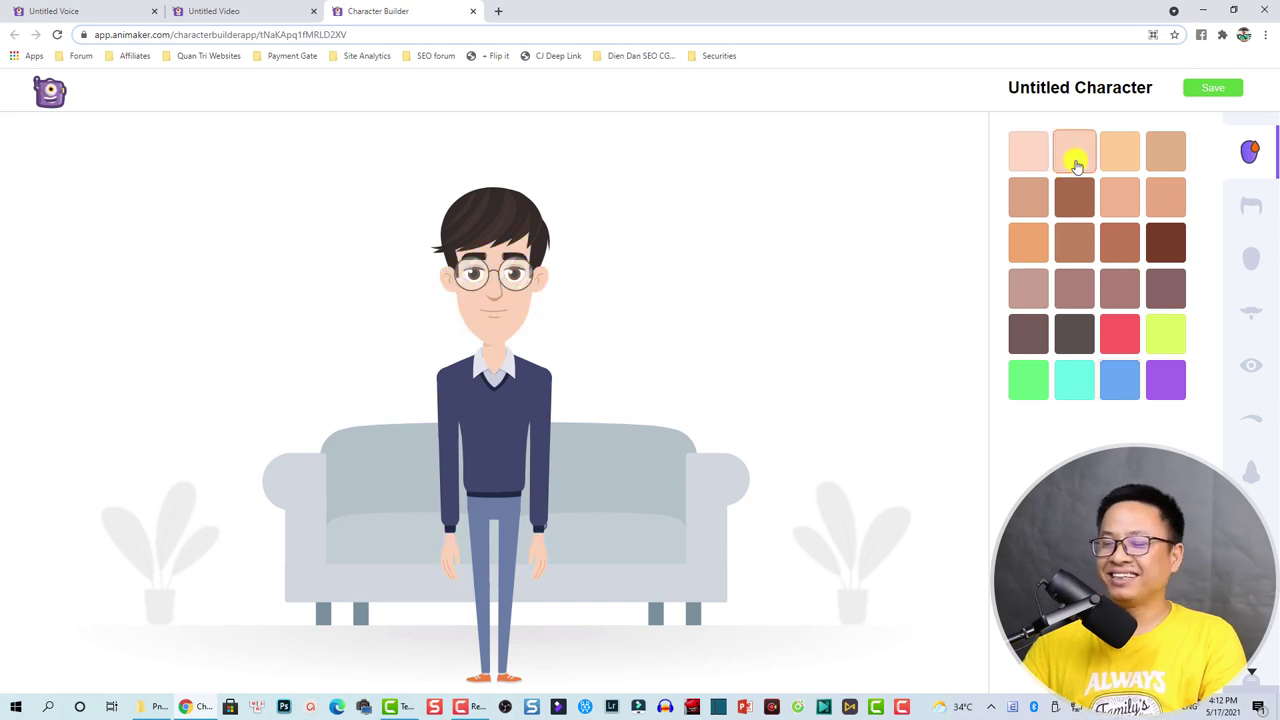
left_click(1261, 204)
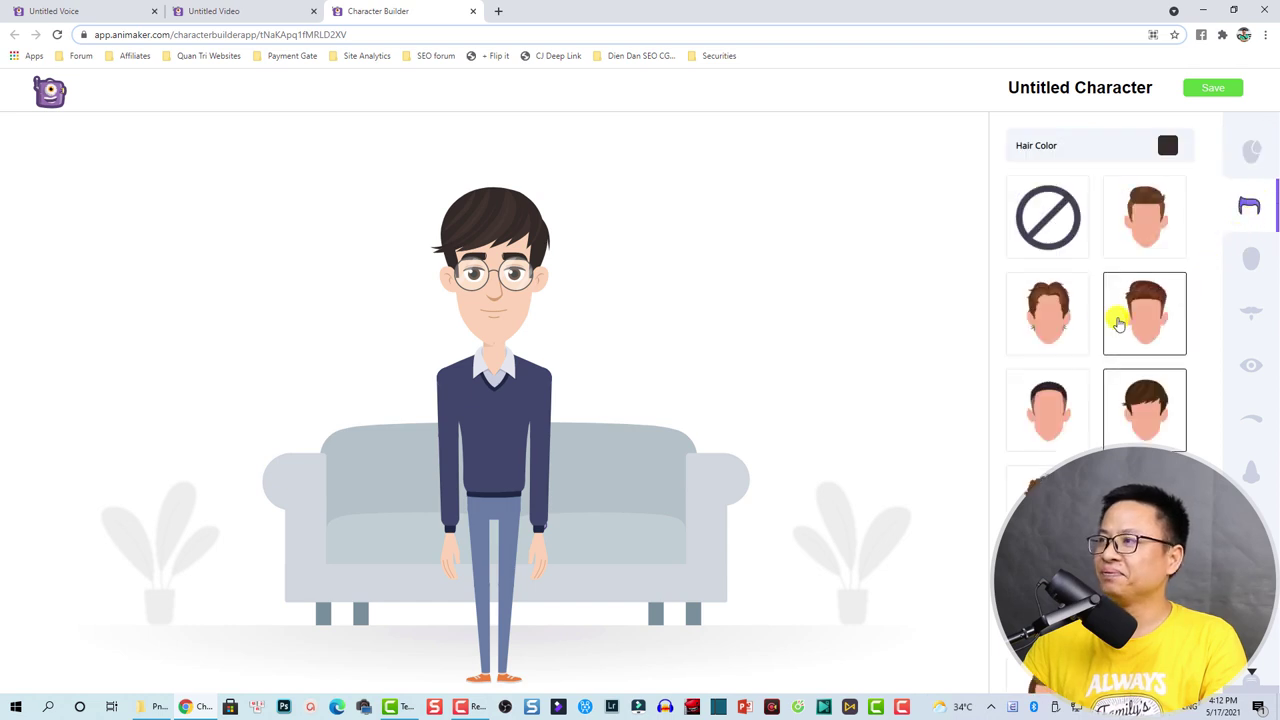
scroll(1043, 312, "down", 10)
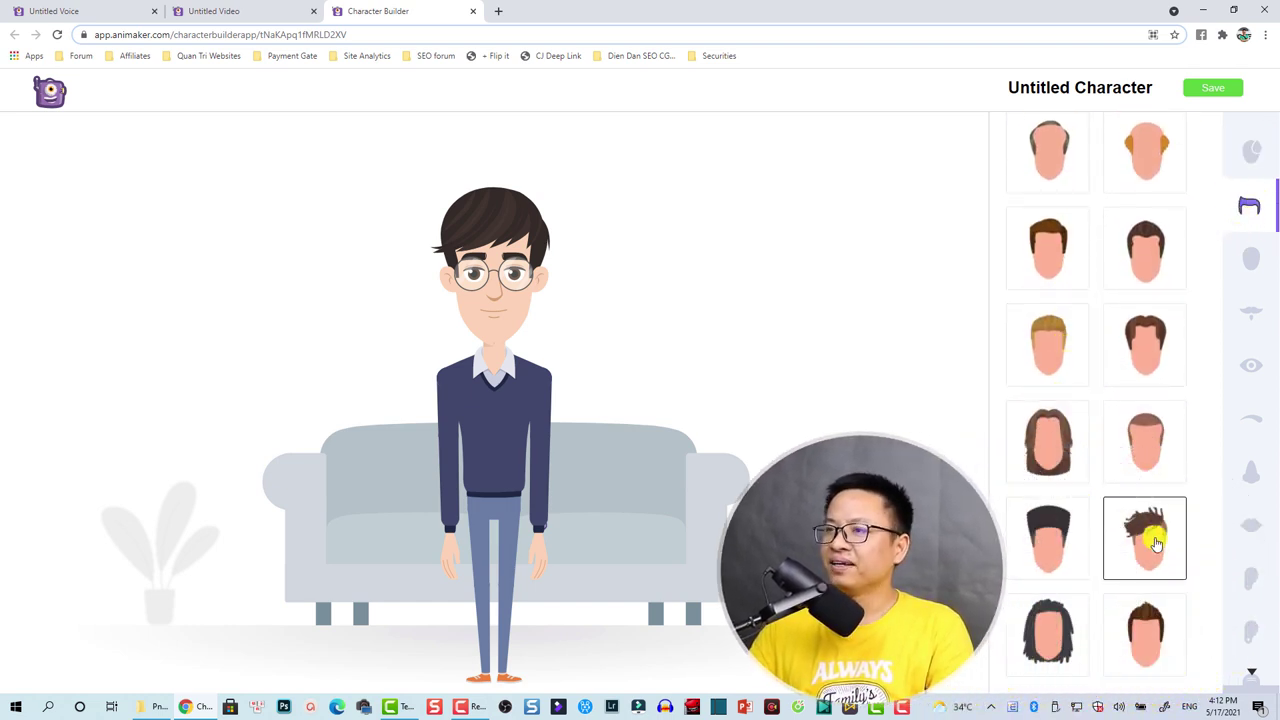
left_click(1155, 543)
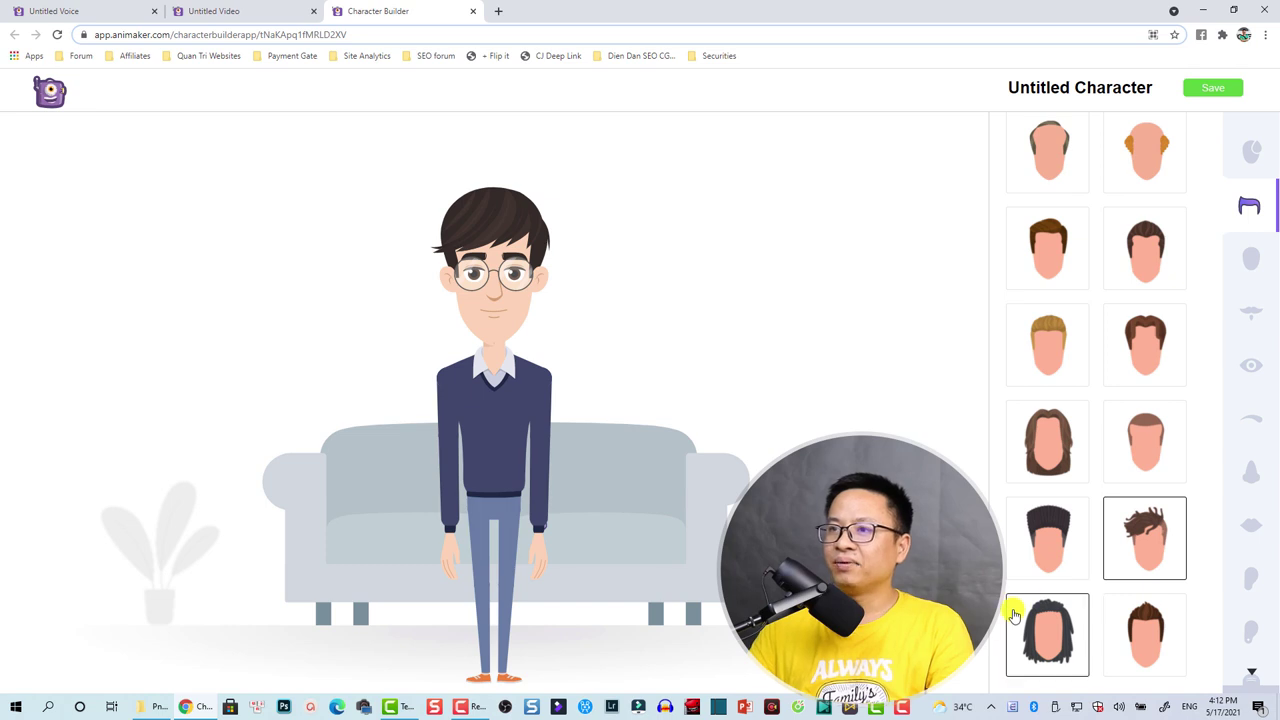
left_click(1047, 540)
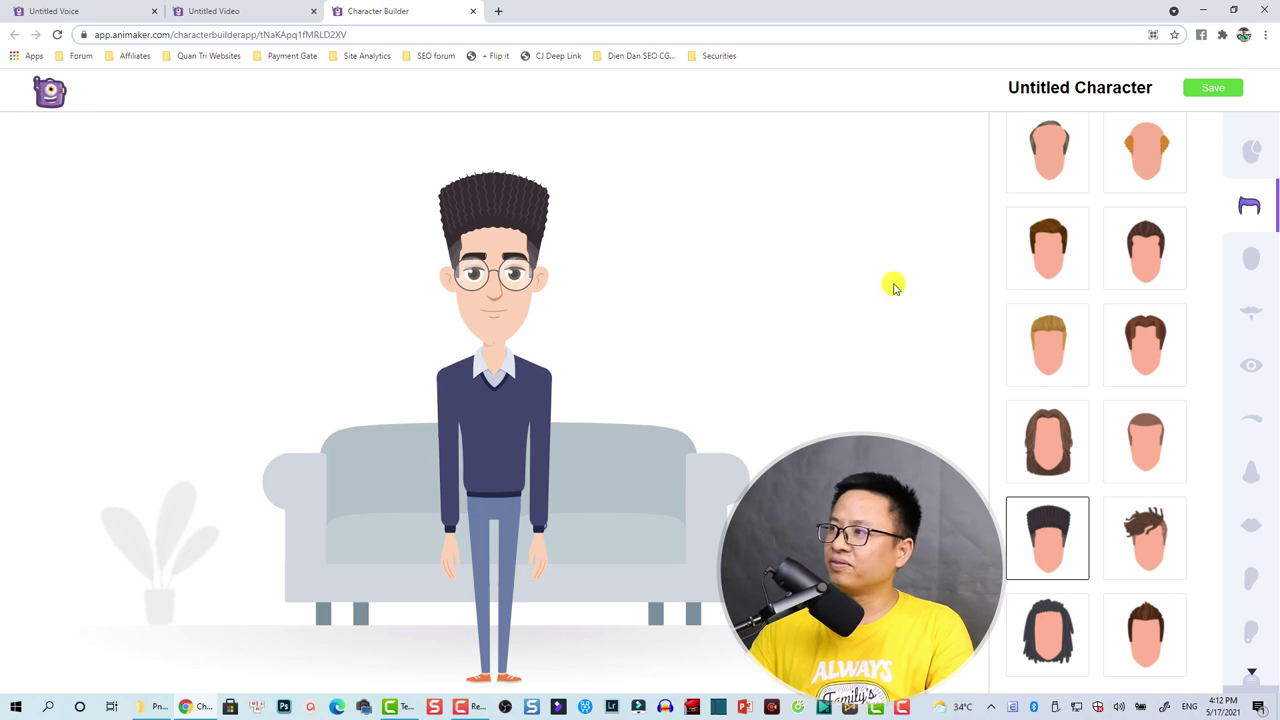
Add a full dark beard with moustache, then review the eye, eyebrow, nose, lip and ear options.
left_click(1255, 258)
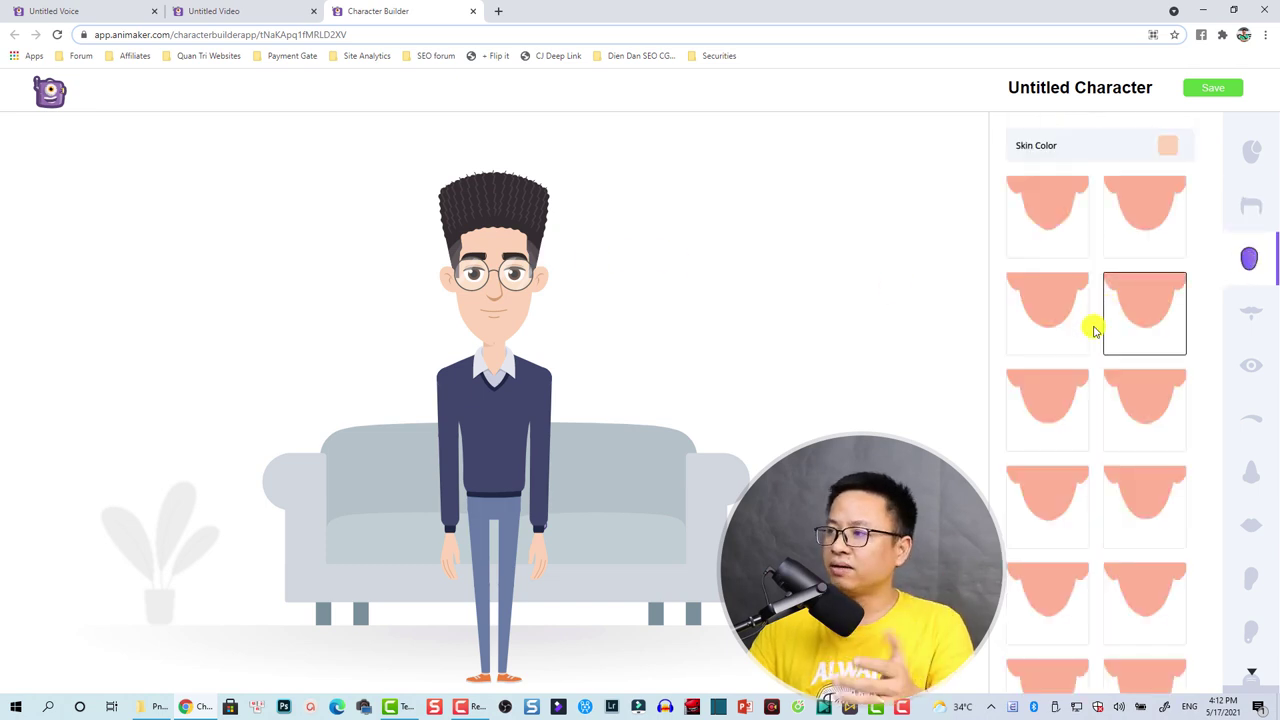
scroll(1094, 471, "down", 2)
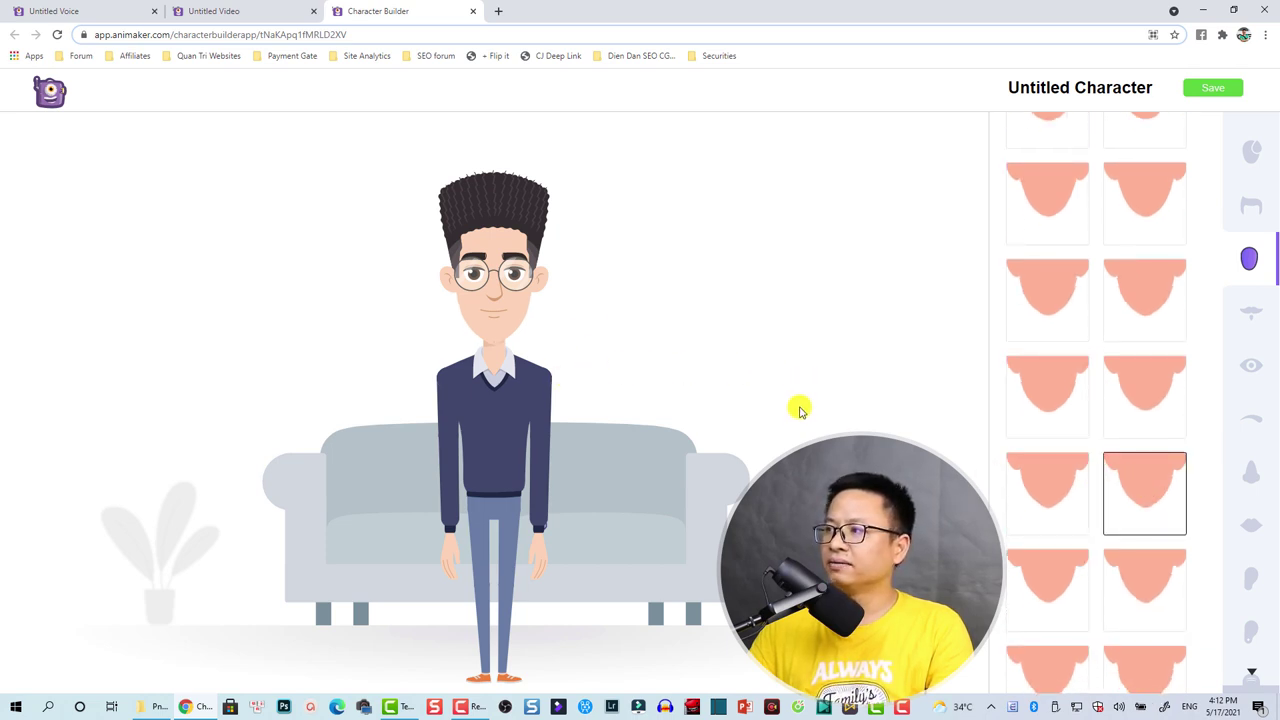
left_click(1250, 316)
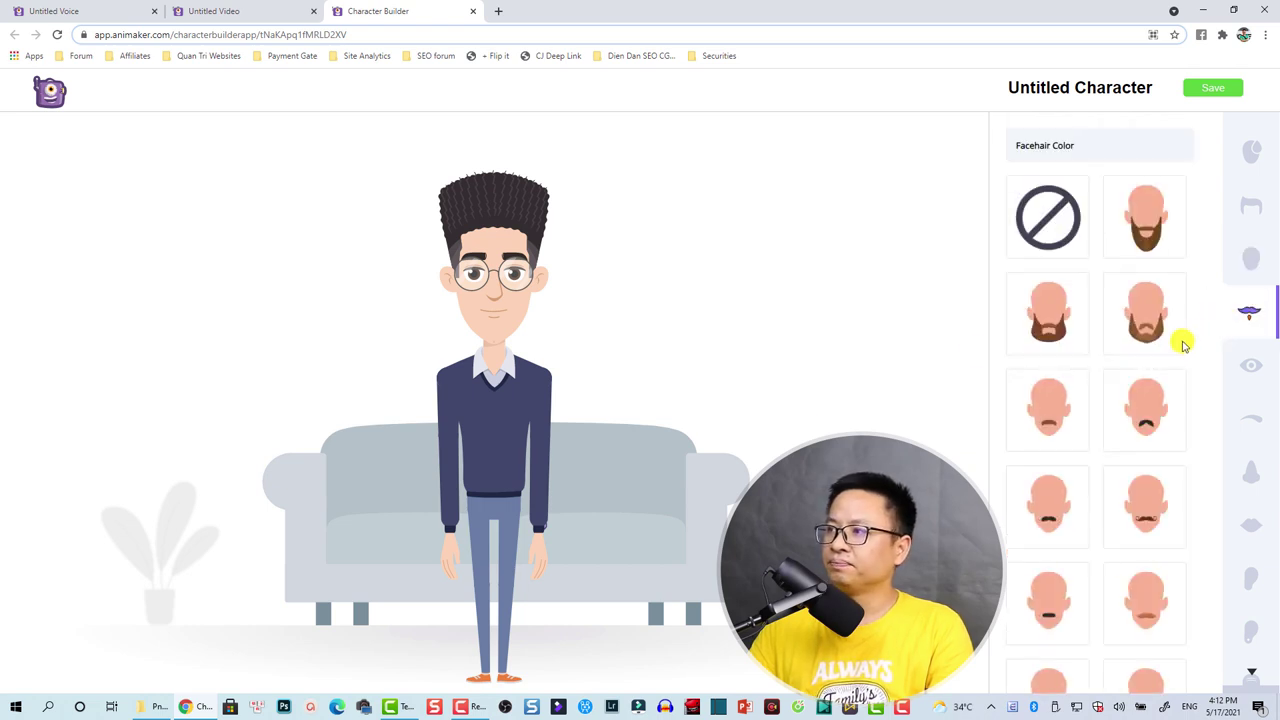
left_click(1152, 333)
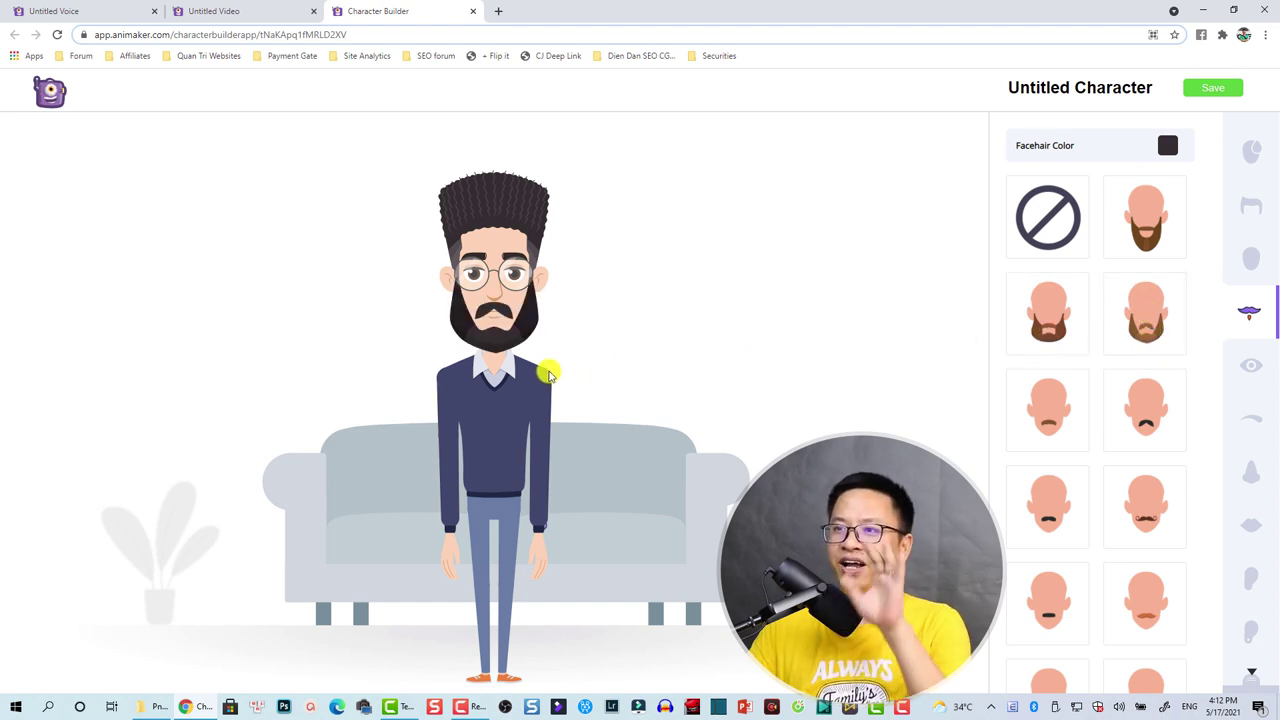
left_click(1249, 378)
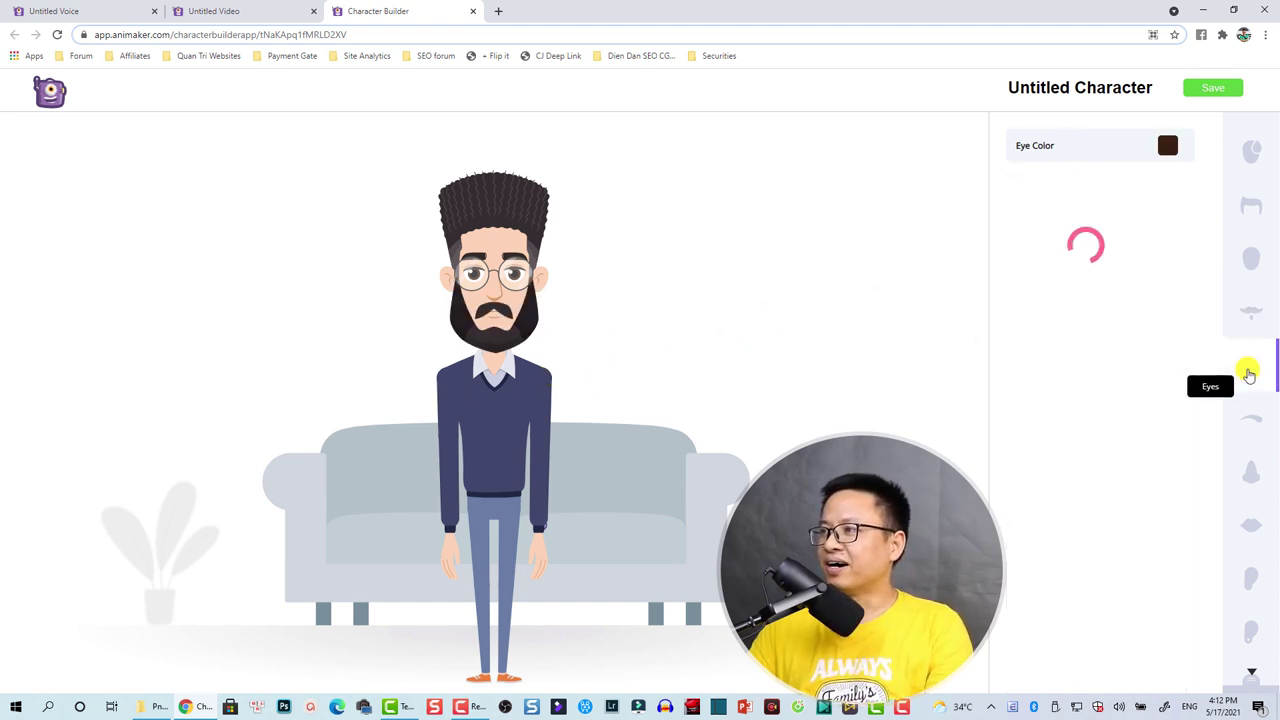
left_click(1254, 430)
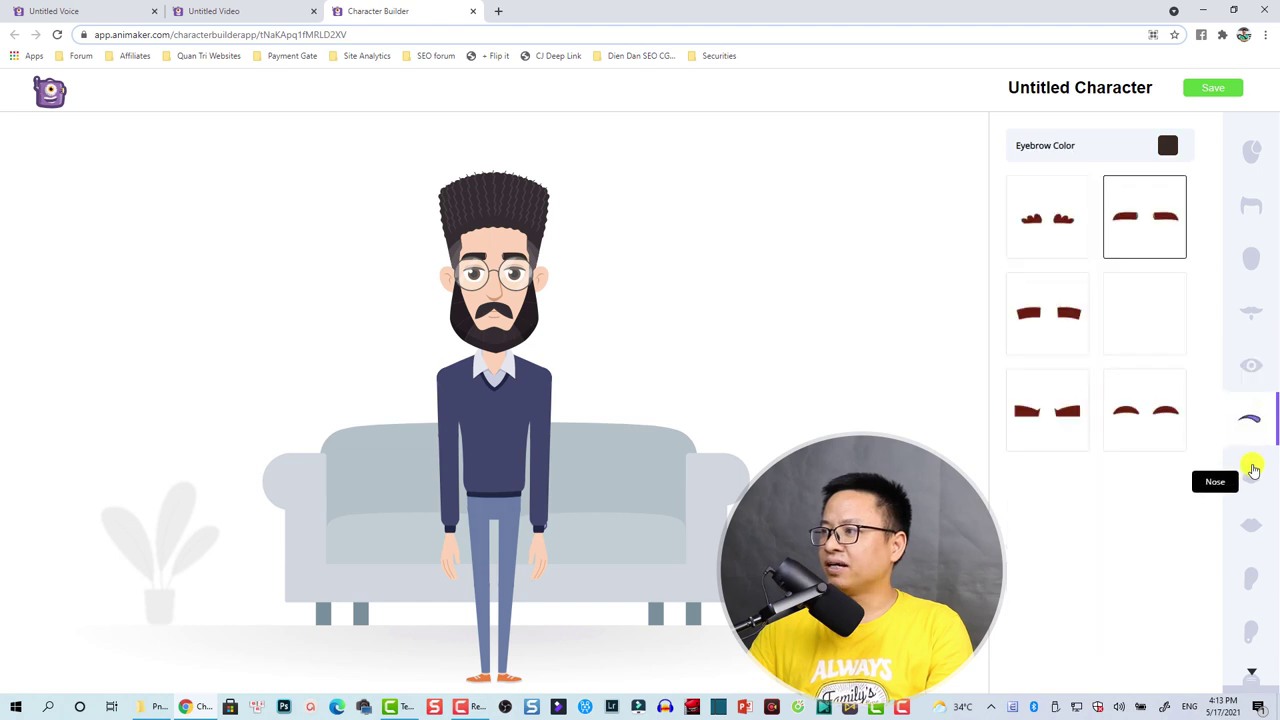
left_click(1249, 472)
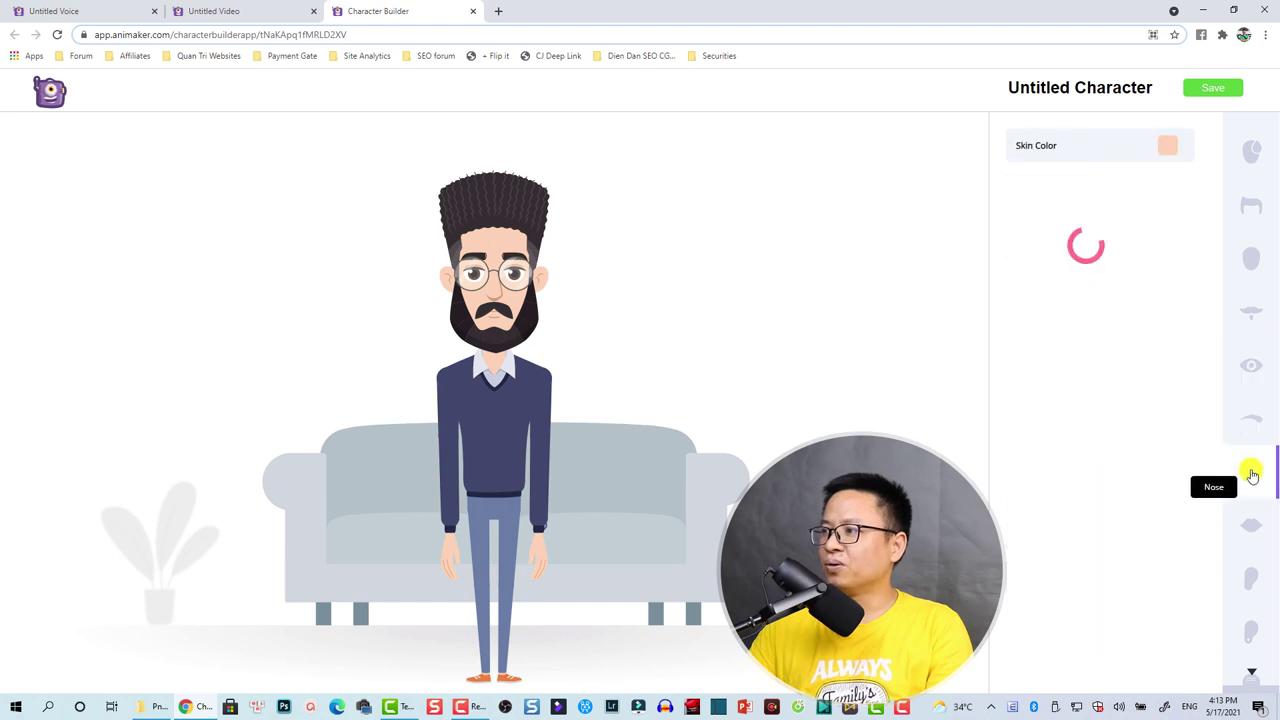
left_click(1246, 524)
left_click(1256, 582)
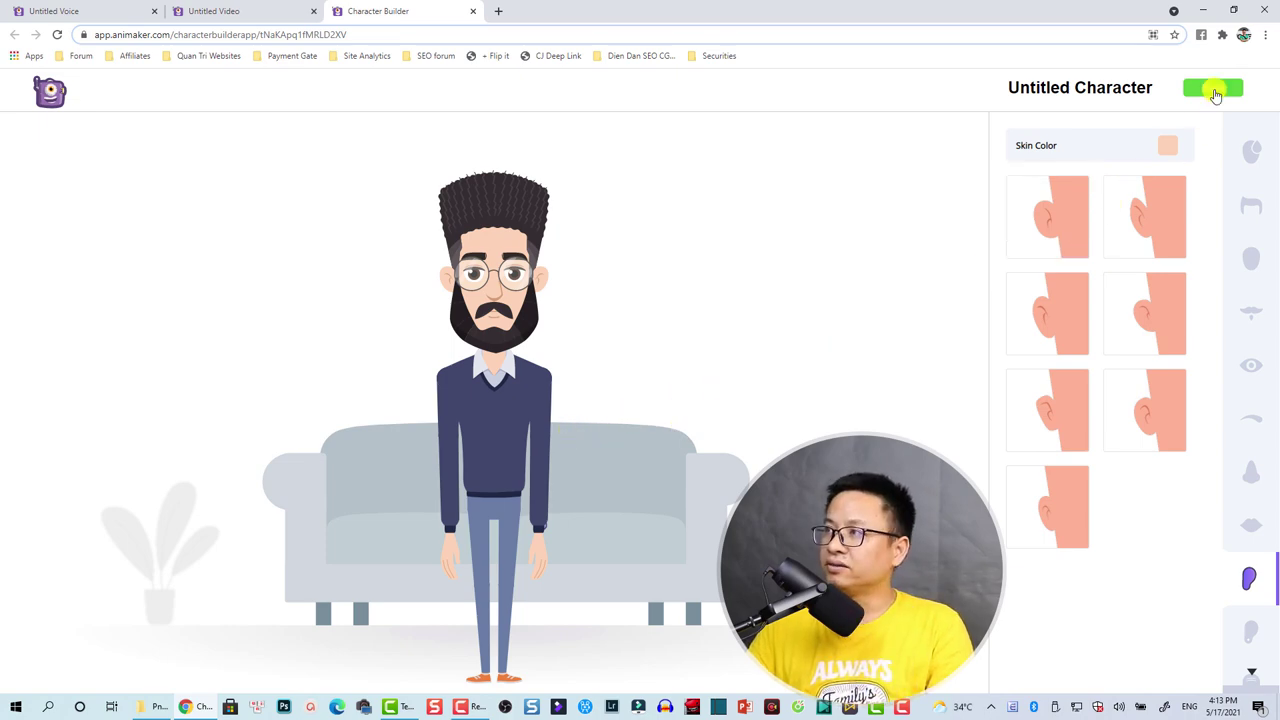
Save the bearded character, go to the dashboard, and switch back to the Untitled Video tab.
left_click(1213, 90)
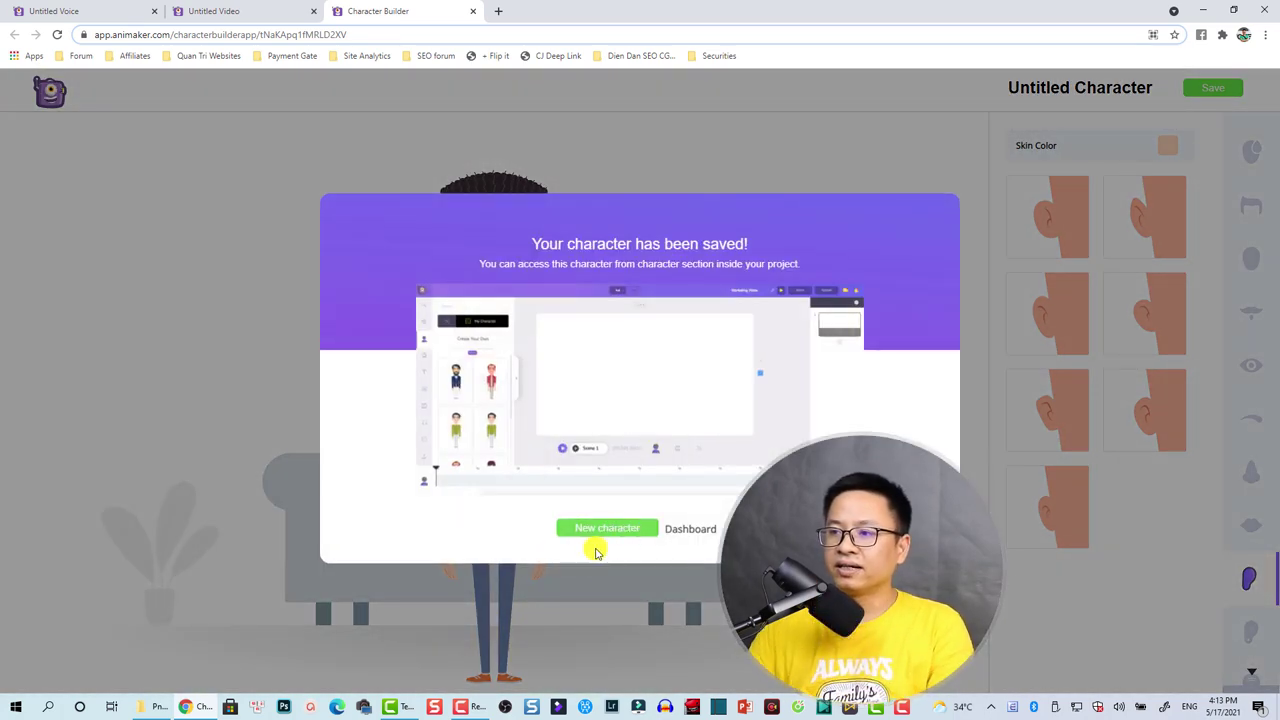
left_click(696, 535)
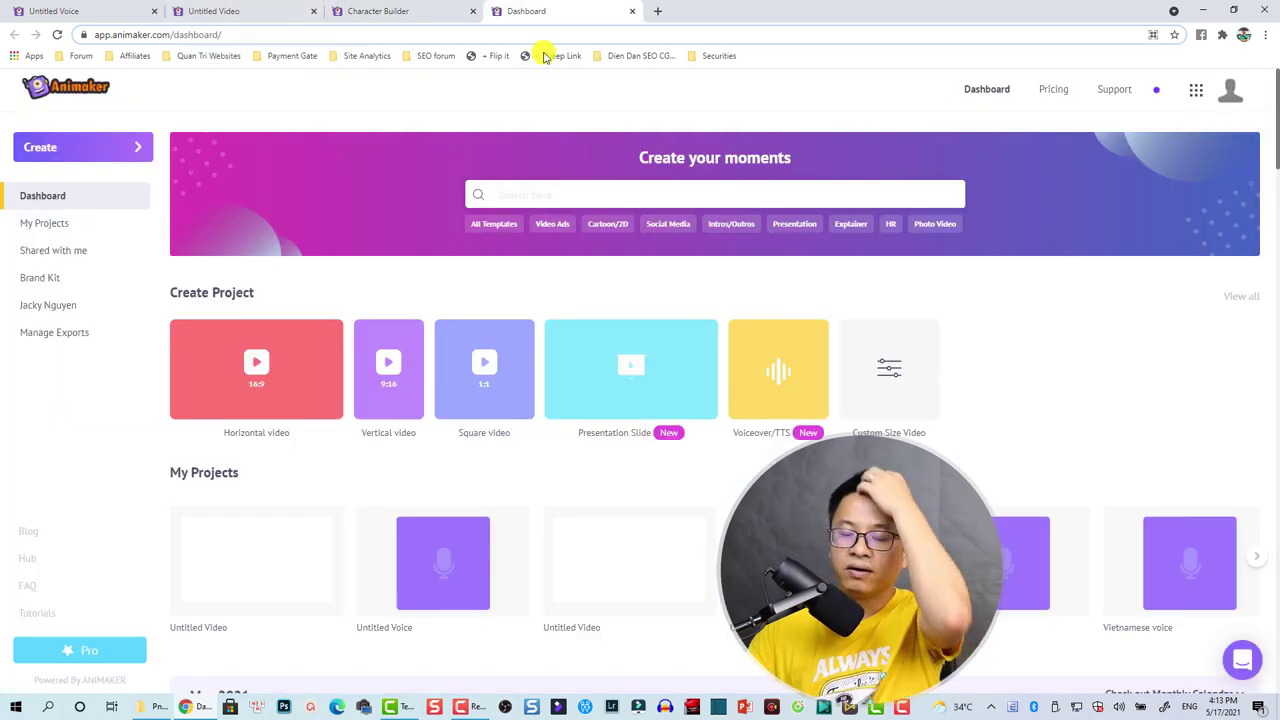
left_click(242, 14)
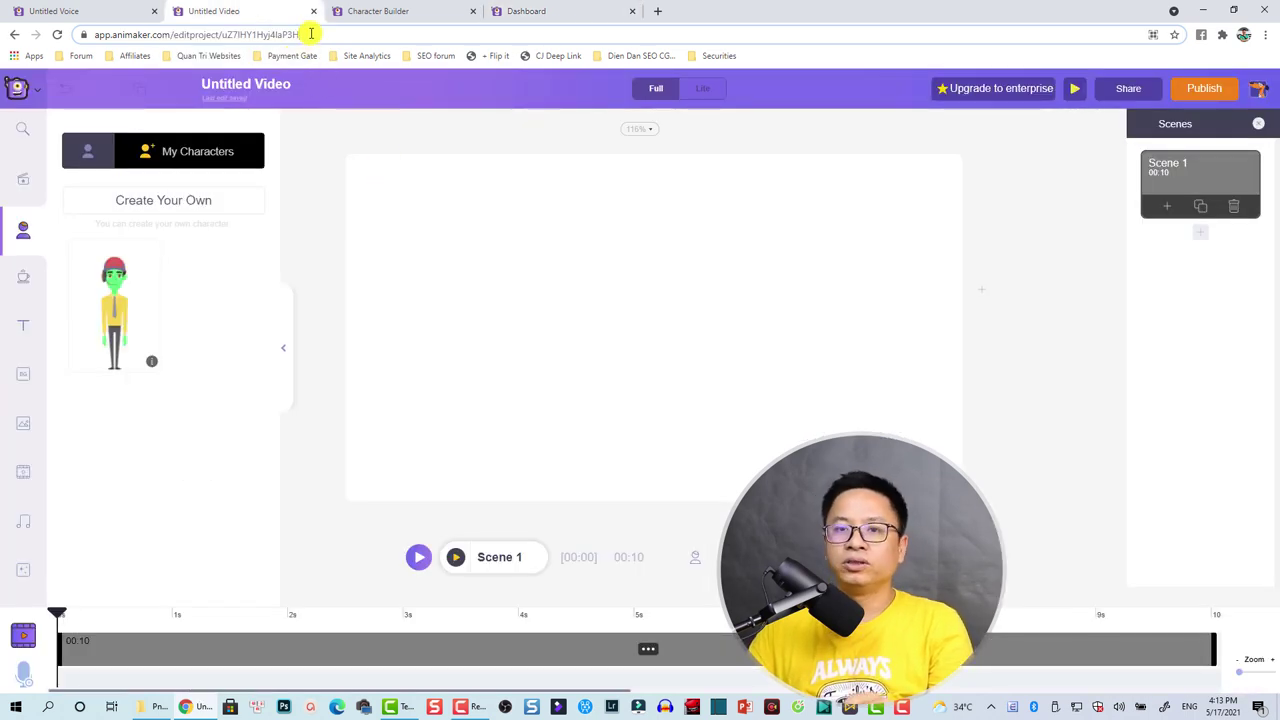
Reload the editor, place the bearded character from My Characters on stage, then remove it.
left_click(311, 34)
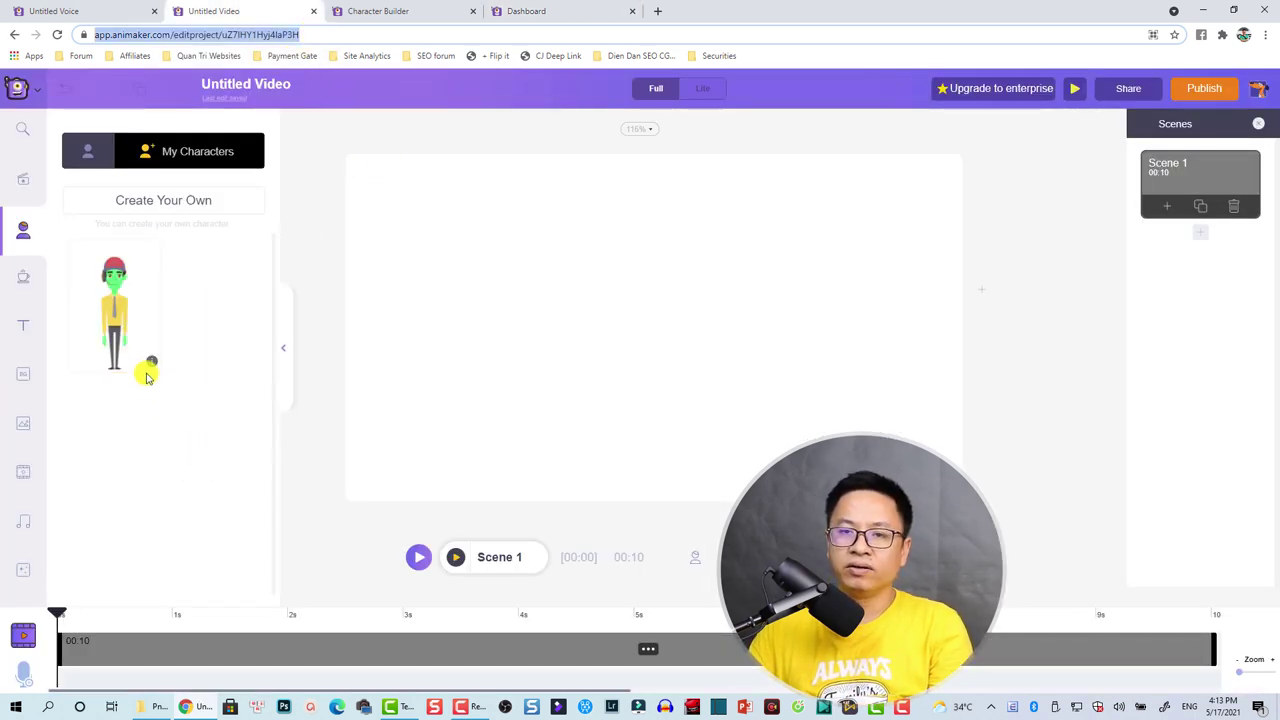
key("Return")
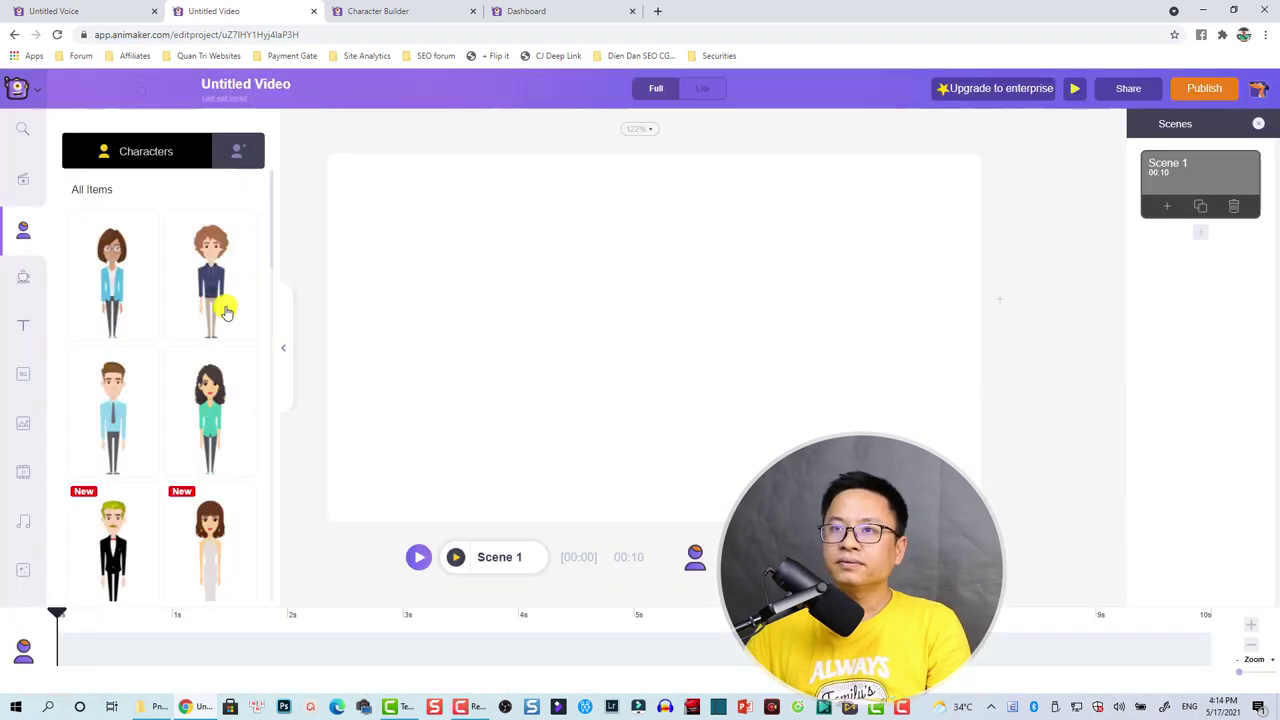
left_click(233, 160)
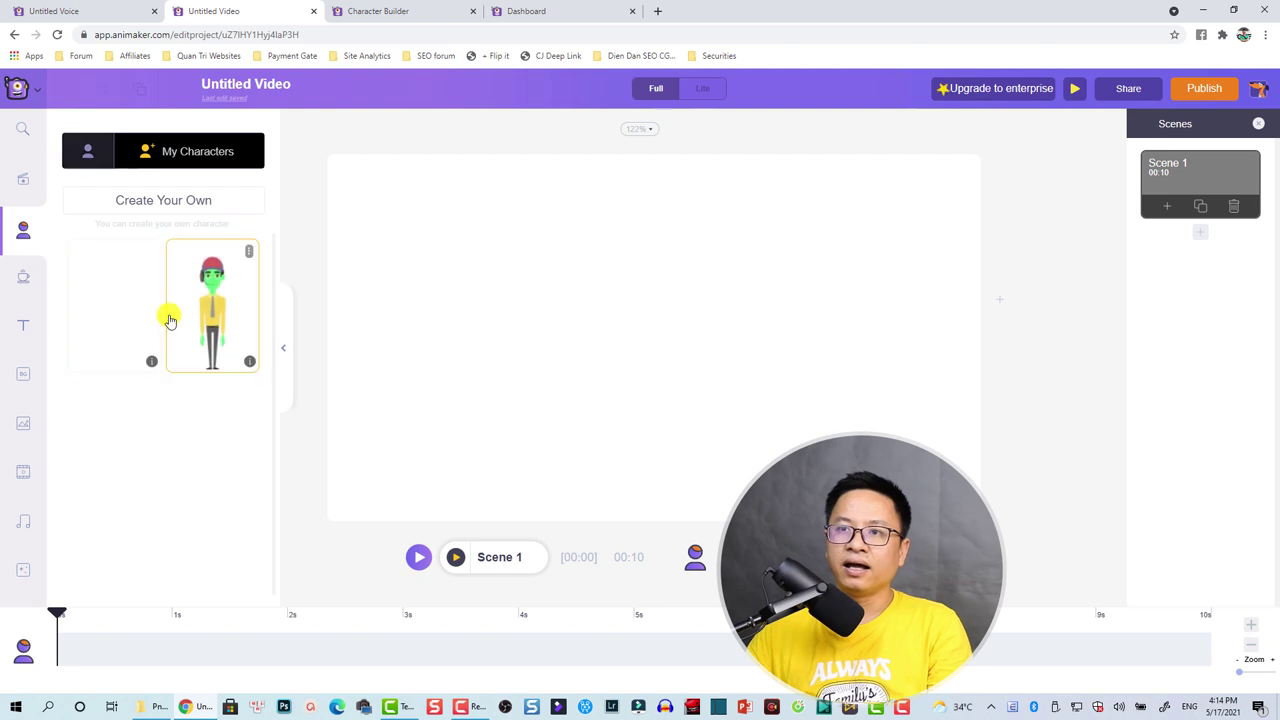
left_click(118, 338)
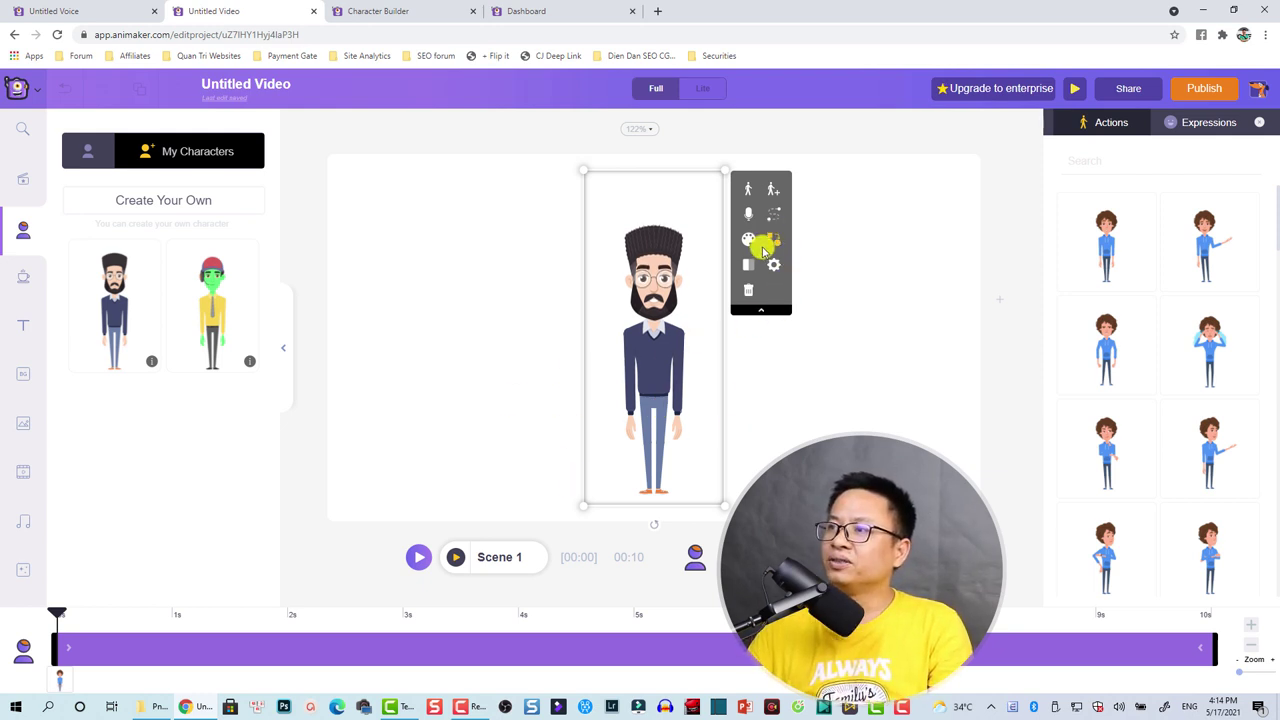
left_click(748, 290)
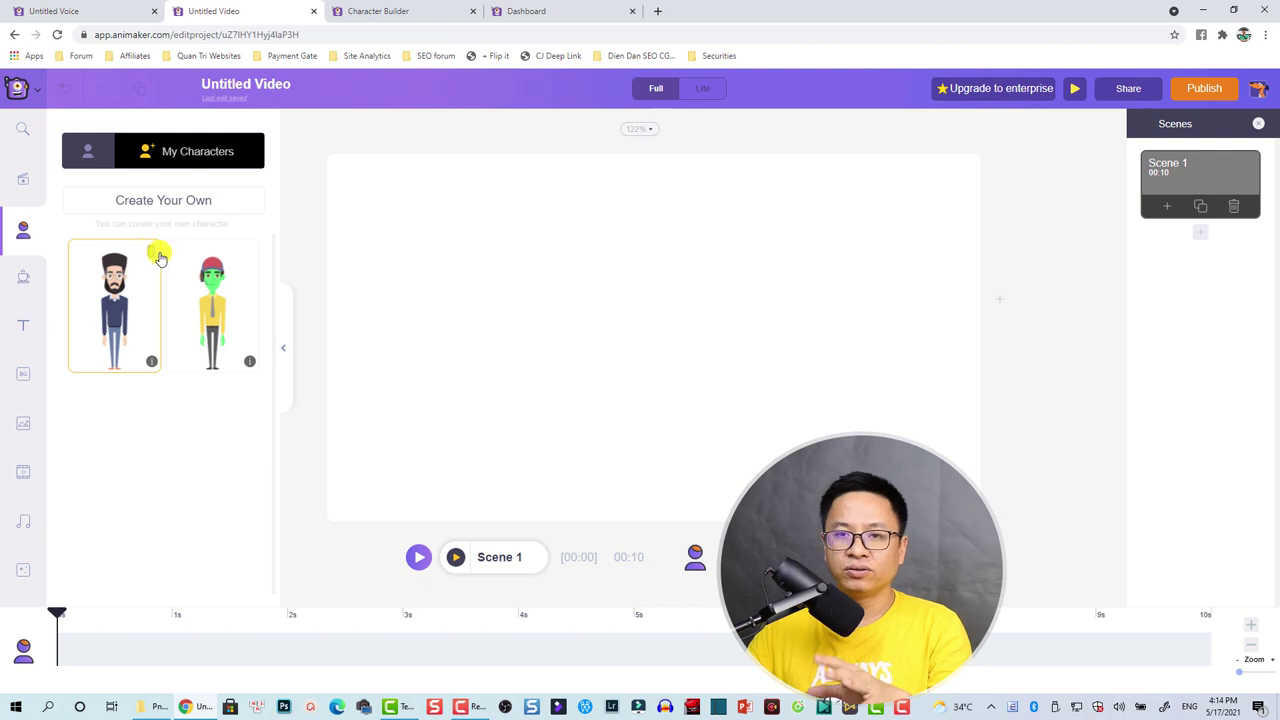
Scroll through the Props library, then switch to the Text presets.
left_click(28, 281)
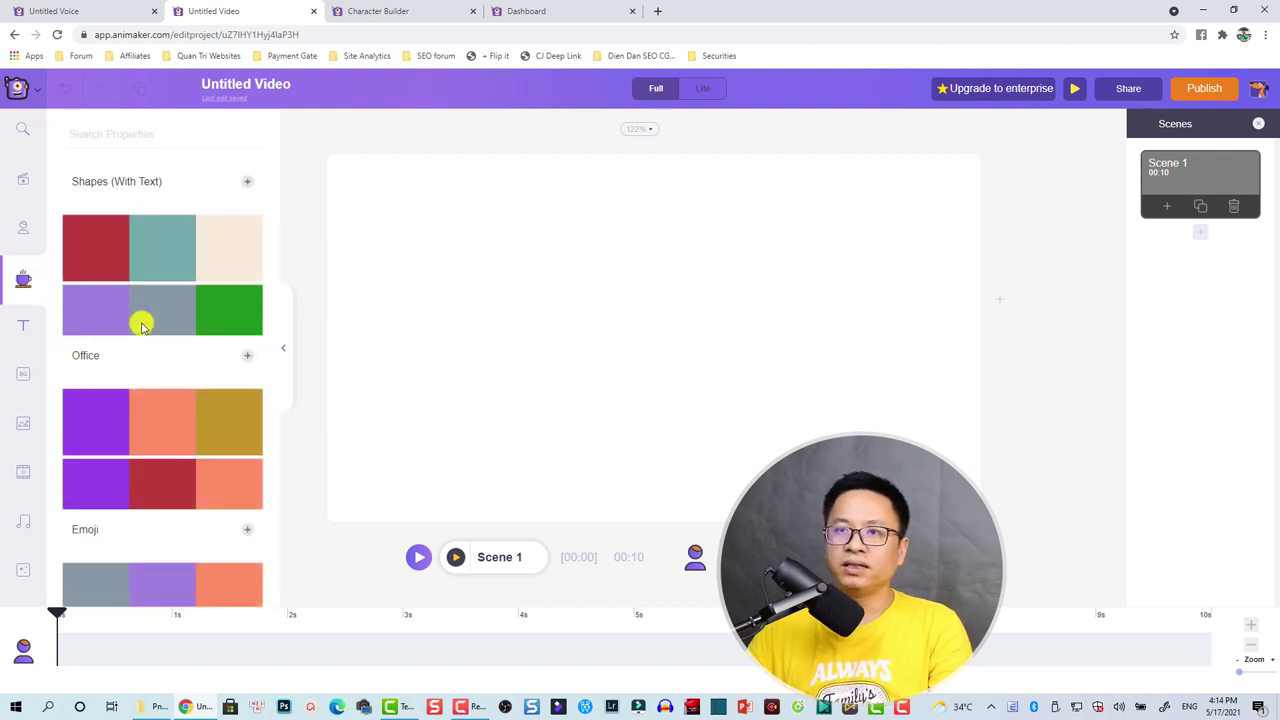
scroll(171, 366, "down", 4)
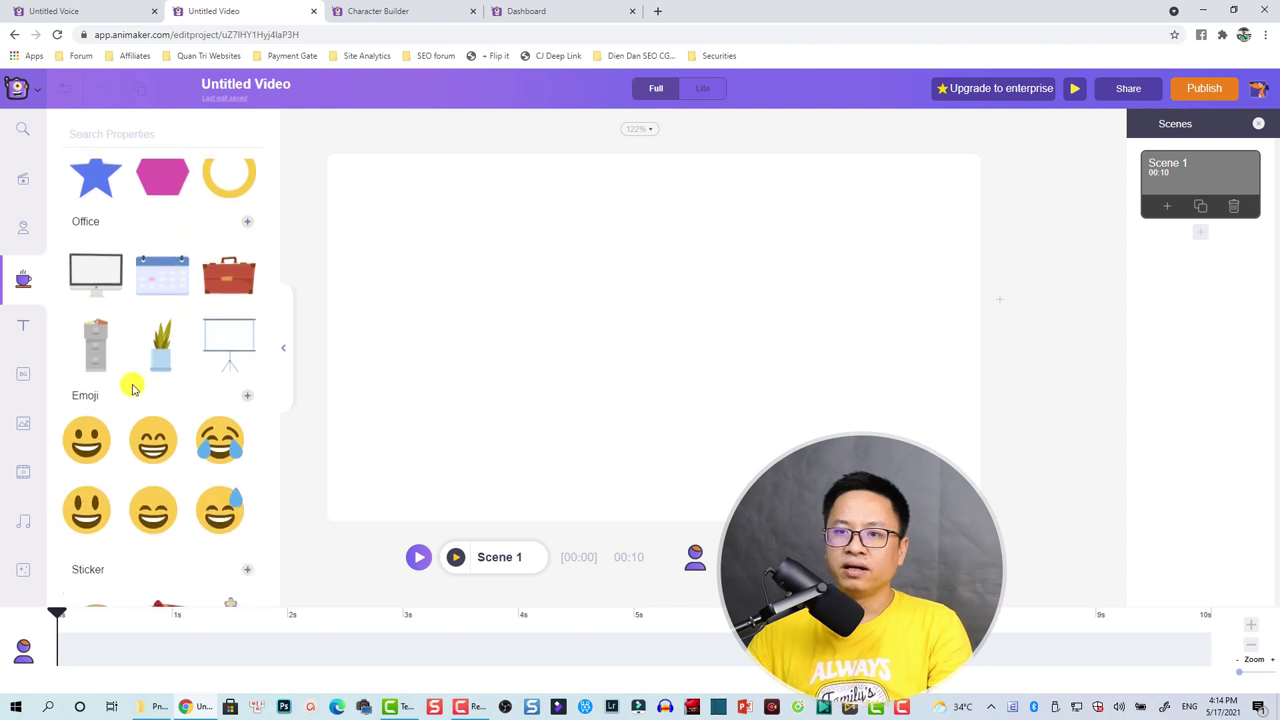
scroll(160, 386, "down", 6)
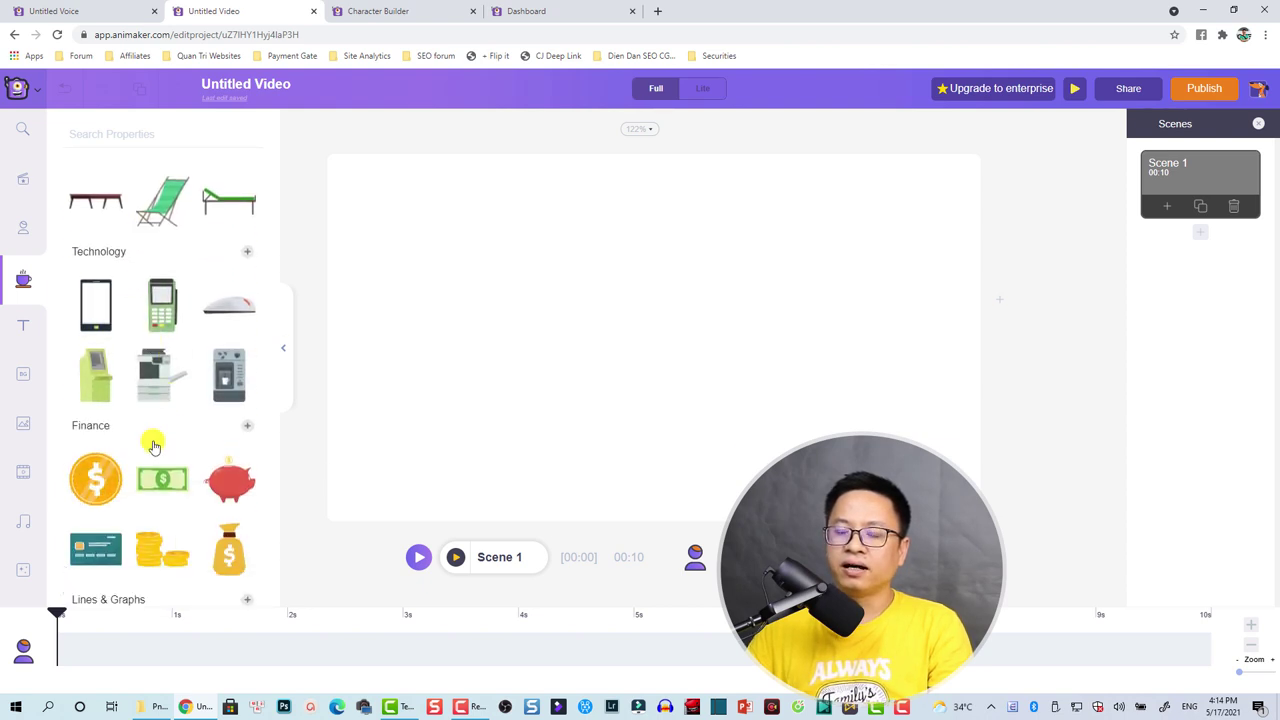
scroll(91, 416, "down", 1)
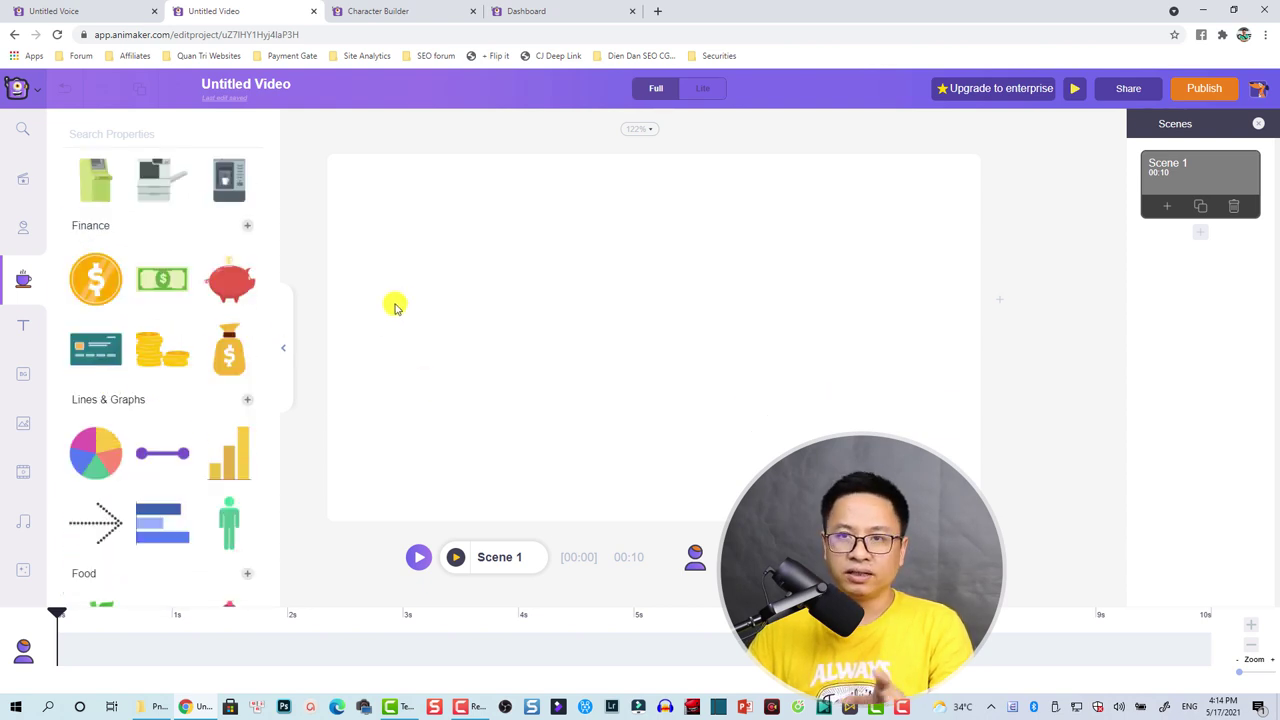
left_click(20, 325)
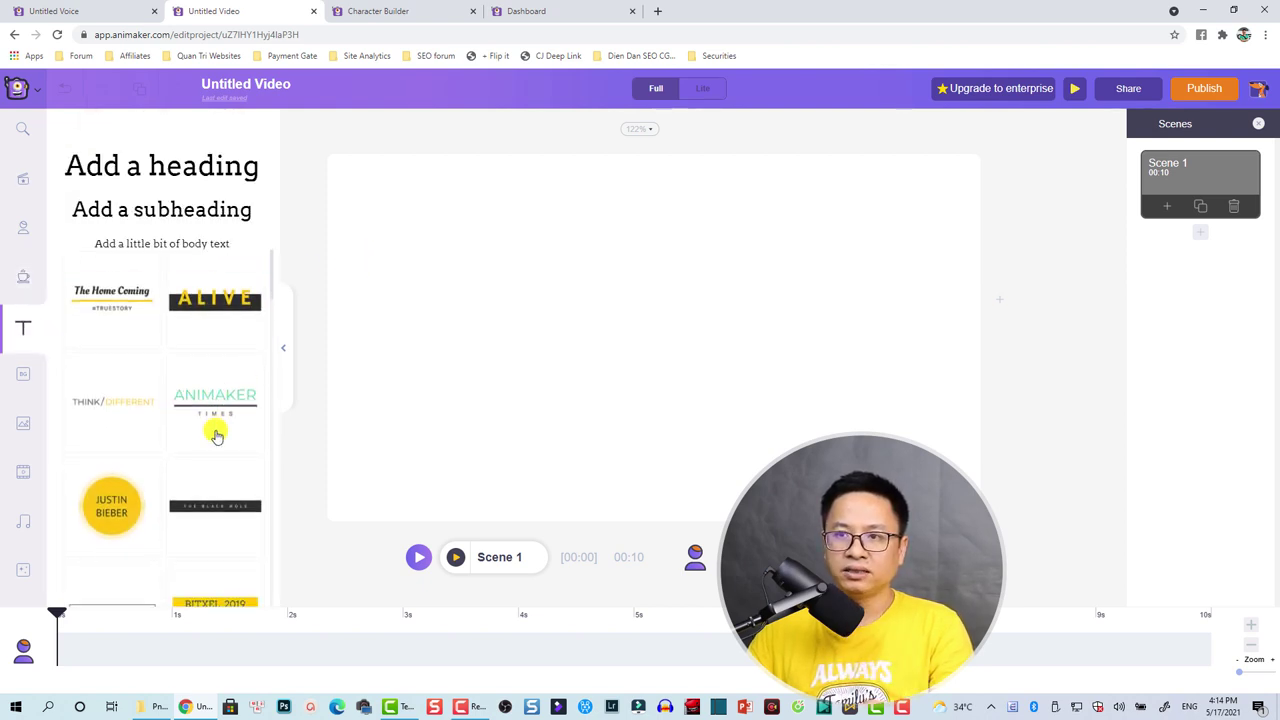
Add heading and subheading text, delete all the text boxes again, and open Backgrounds.
scroll(214, 430, "down", 5)
scroll(157, 471, "down", 5)
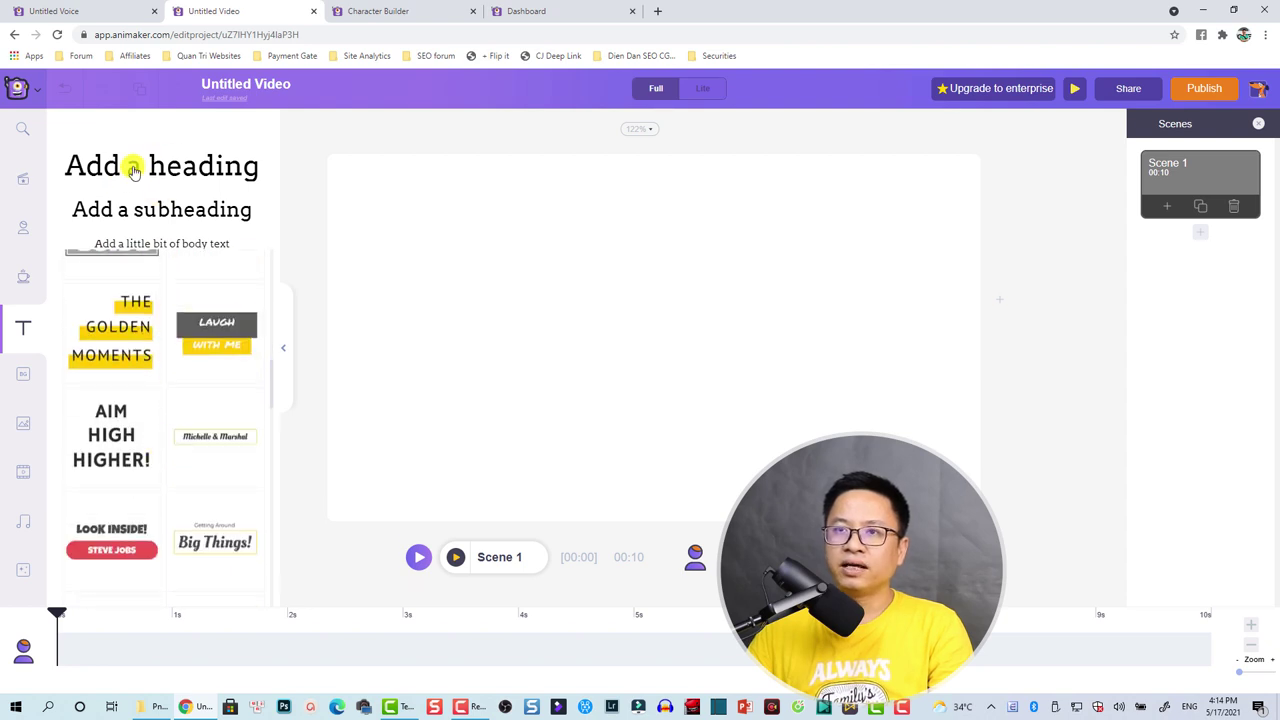
left_click(137, 199)
left_click(150, 238)
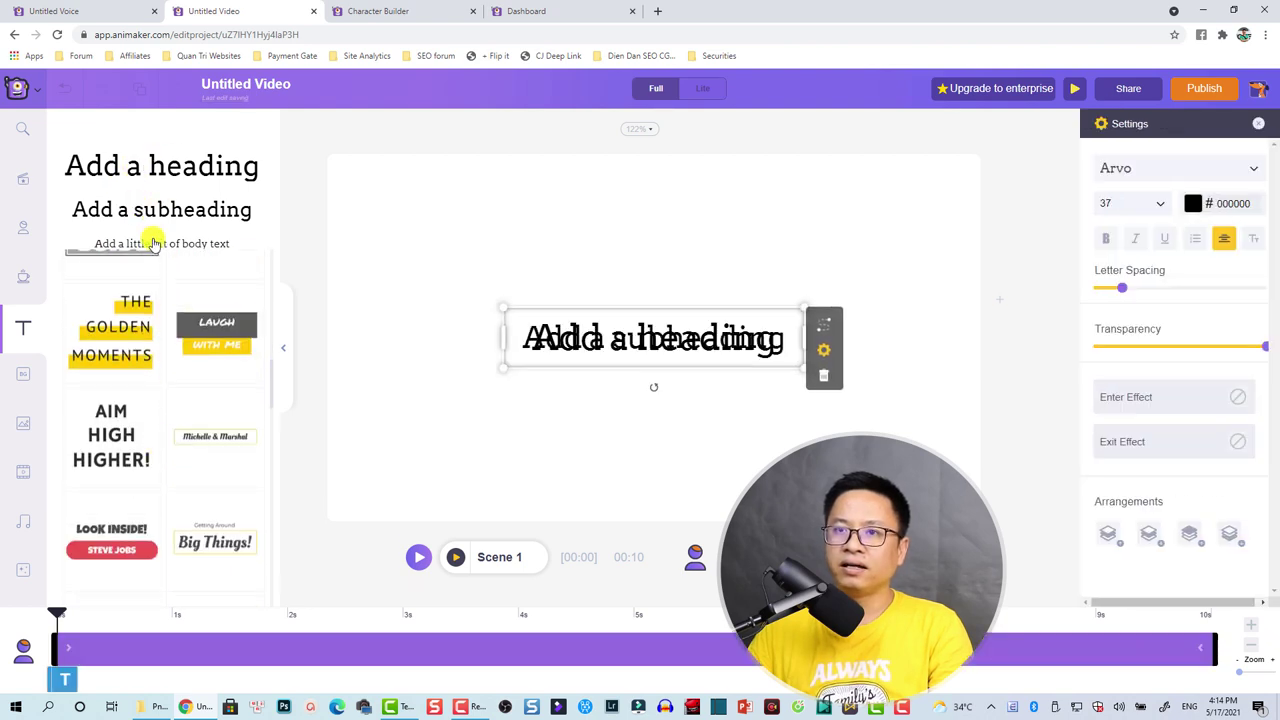
left_click(841, 385)
left_click(766, 346)
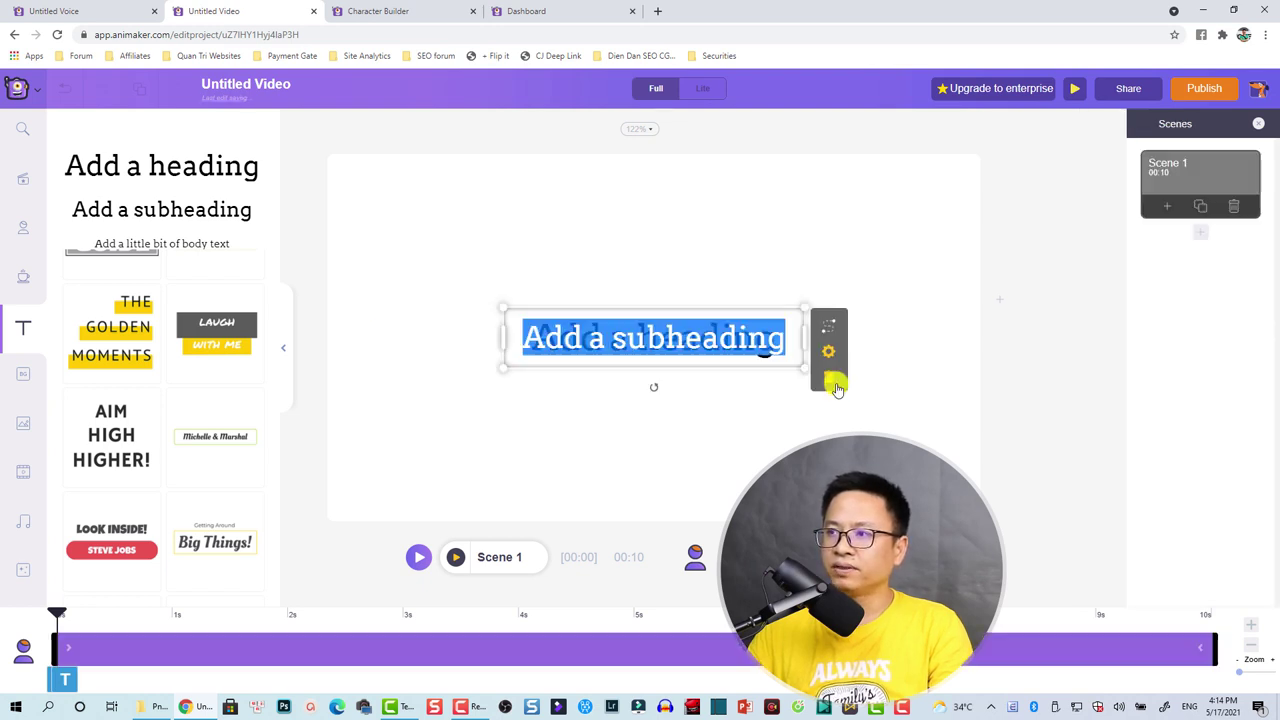
left_click(829, 379)
left_click(812, 373)
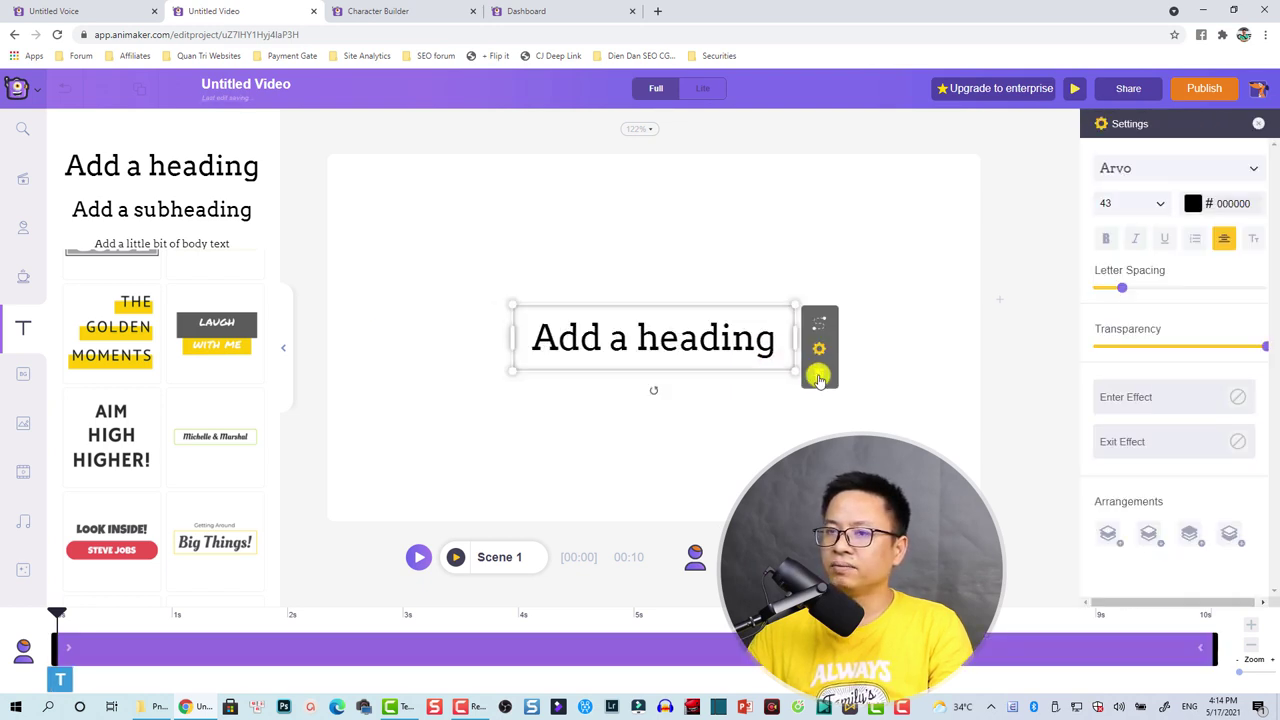
left_click(820, 374)
left_click(23, 374)
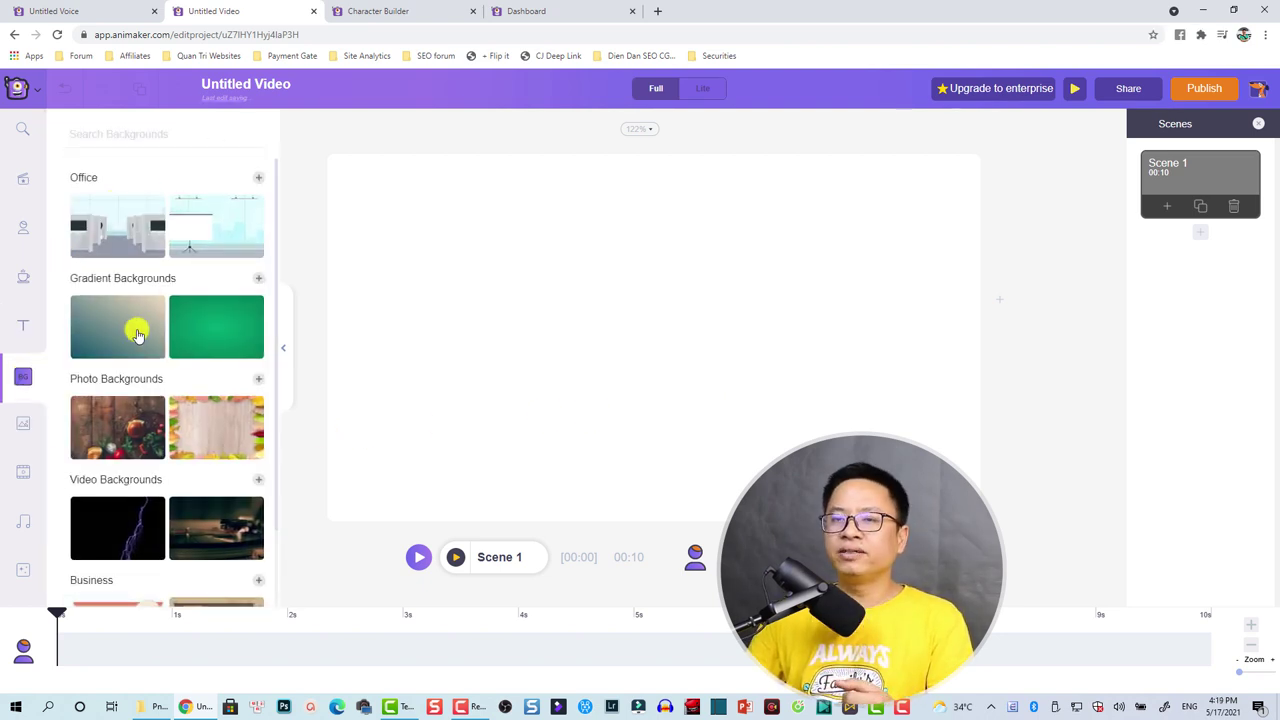
scroll(140, 335, "down", 1)
scroll(155, 370, "down", 2)
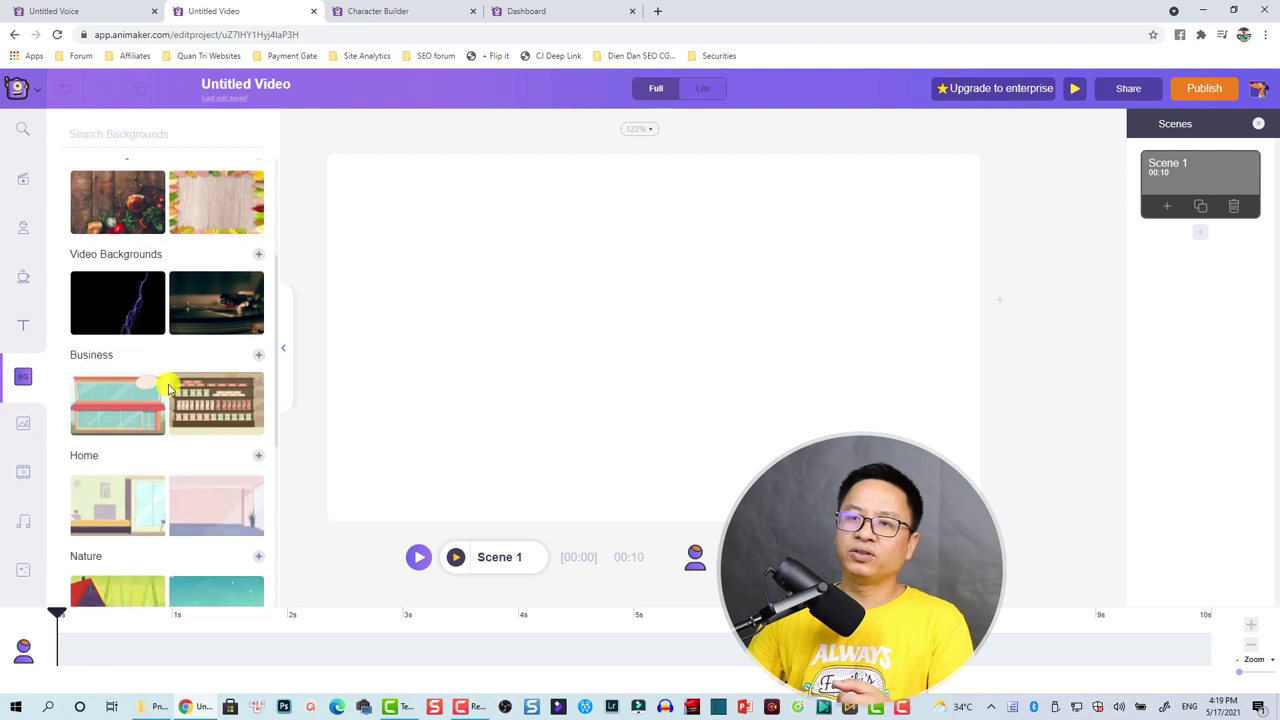
scroll(163, 374, "up", 3)
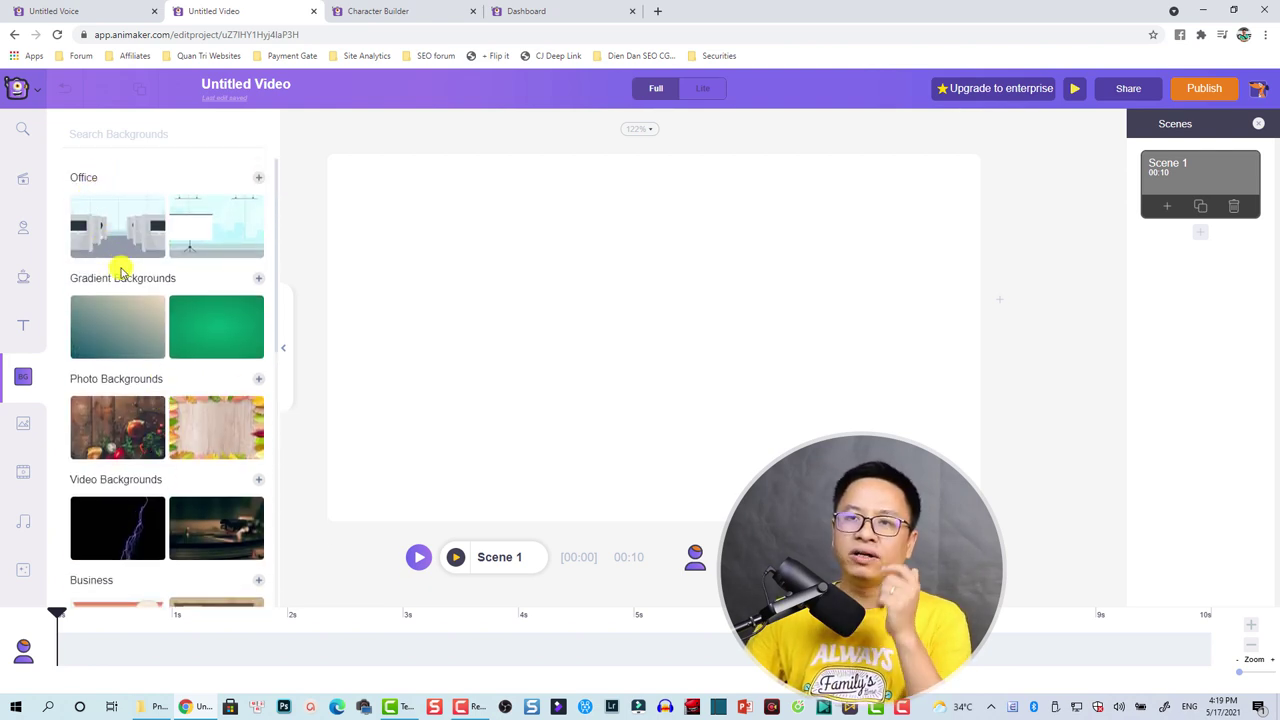
scroll(124, 320, "down", 5)
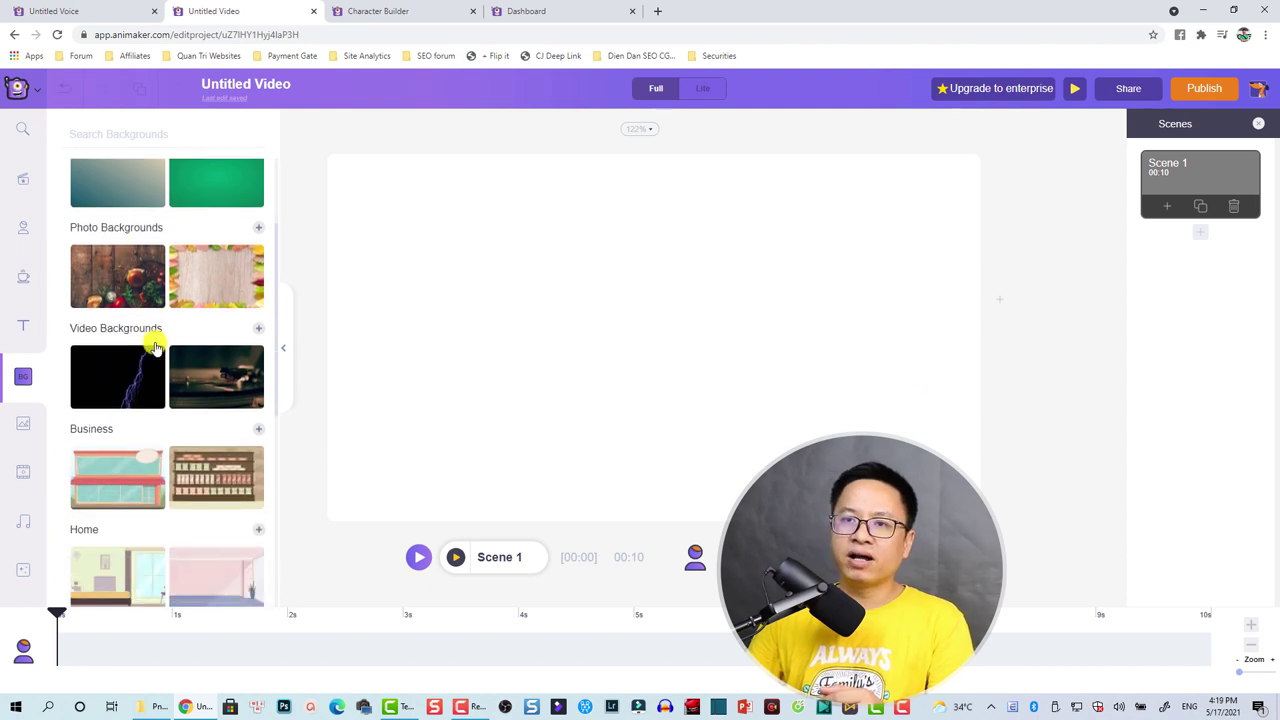
scroll(145, 358, "down", 1)
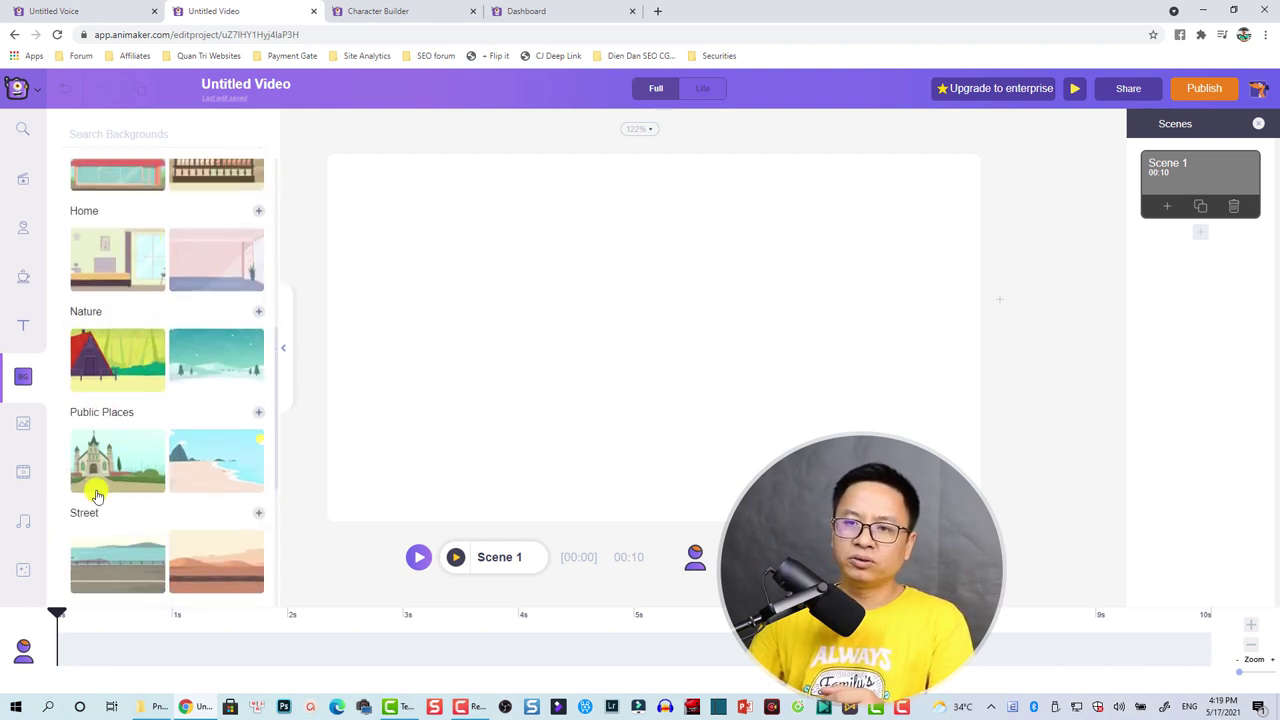
scroll(110, 455, "down", 3)
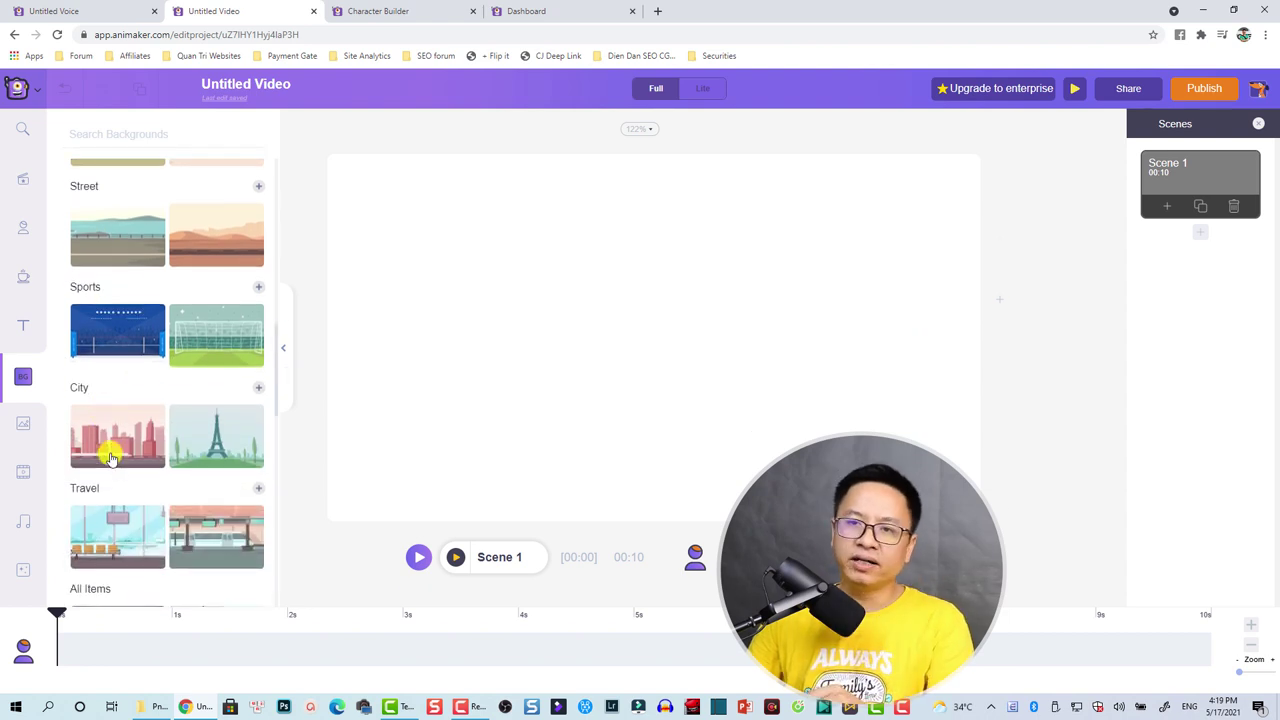
Add the Elite Images photo of a smiling woman in a dentist's chair to Scene 1, then browse Videos.
left_click(26, 426)
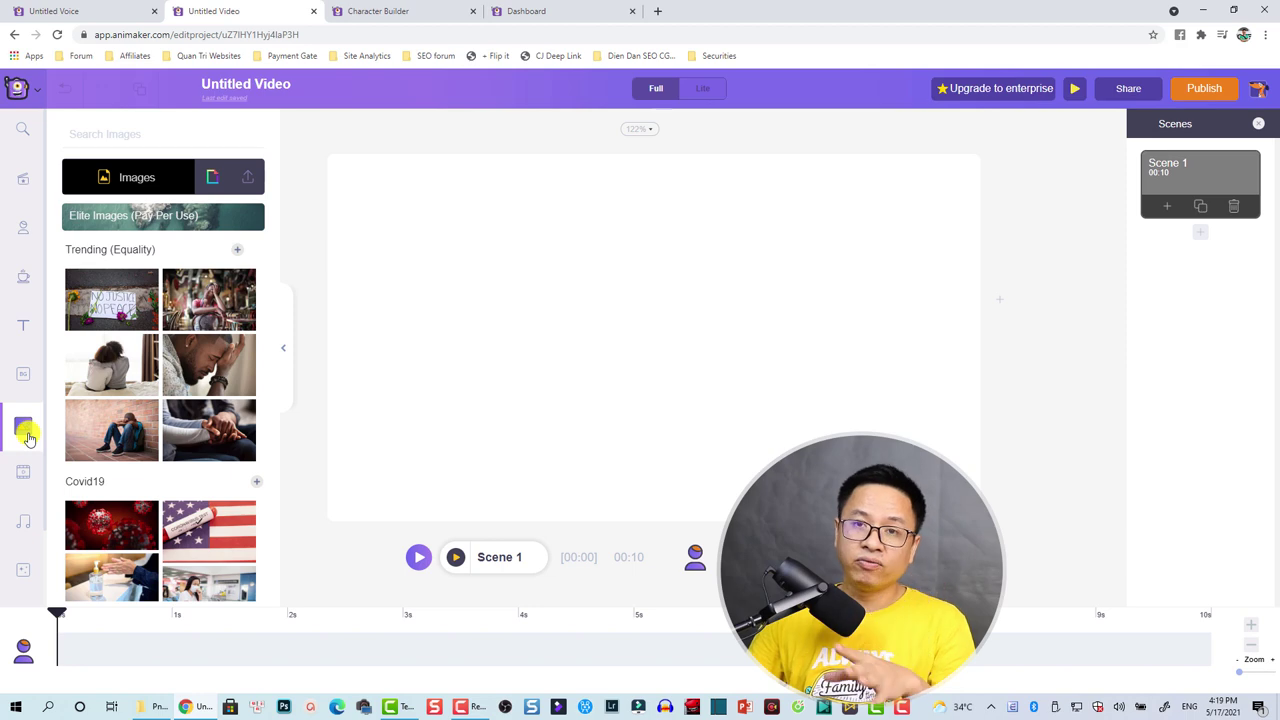
left_click(25, 467)
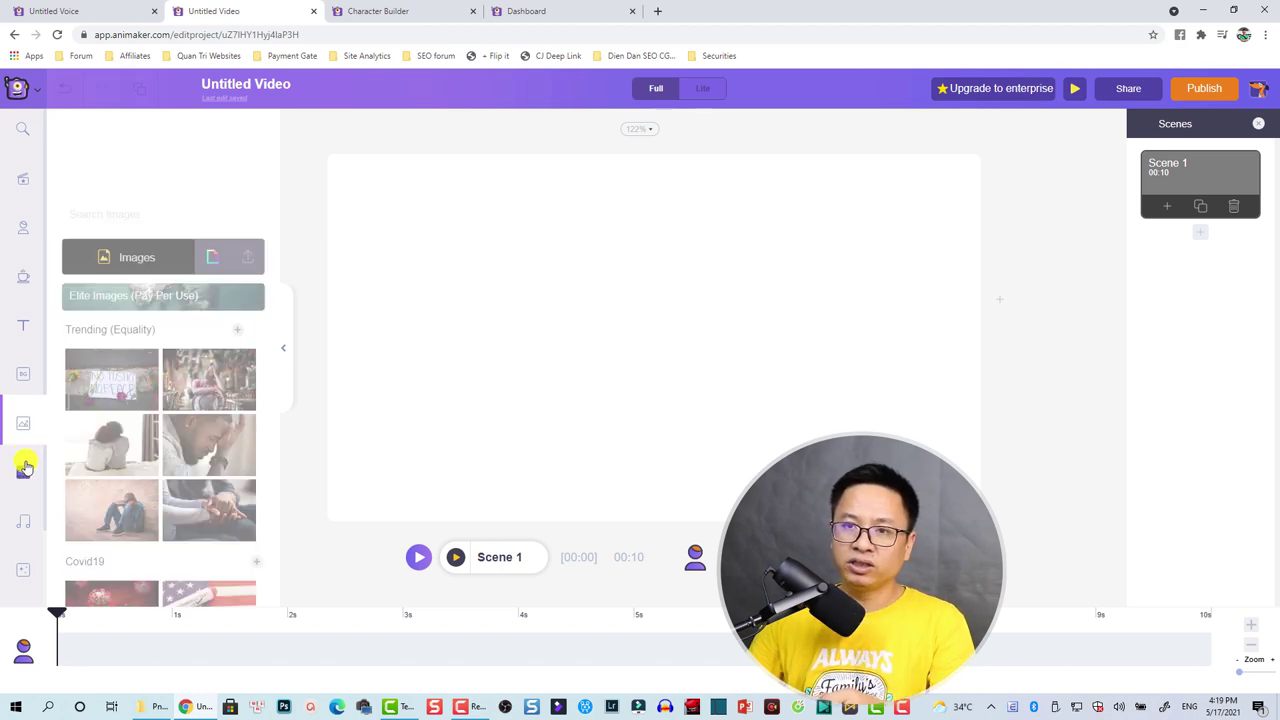
left_click(27, 433)
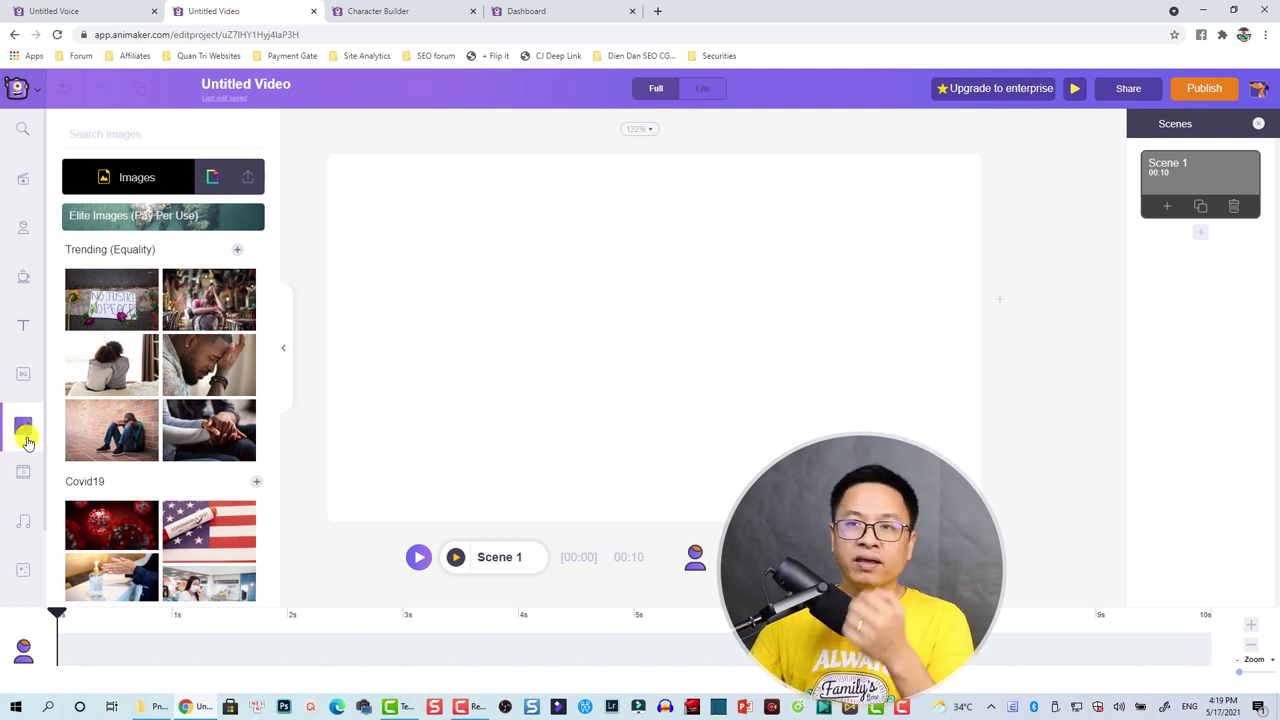
left_click(104, 219)
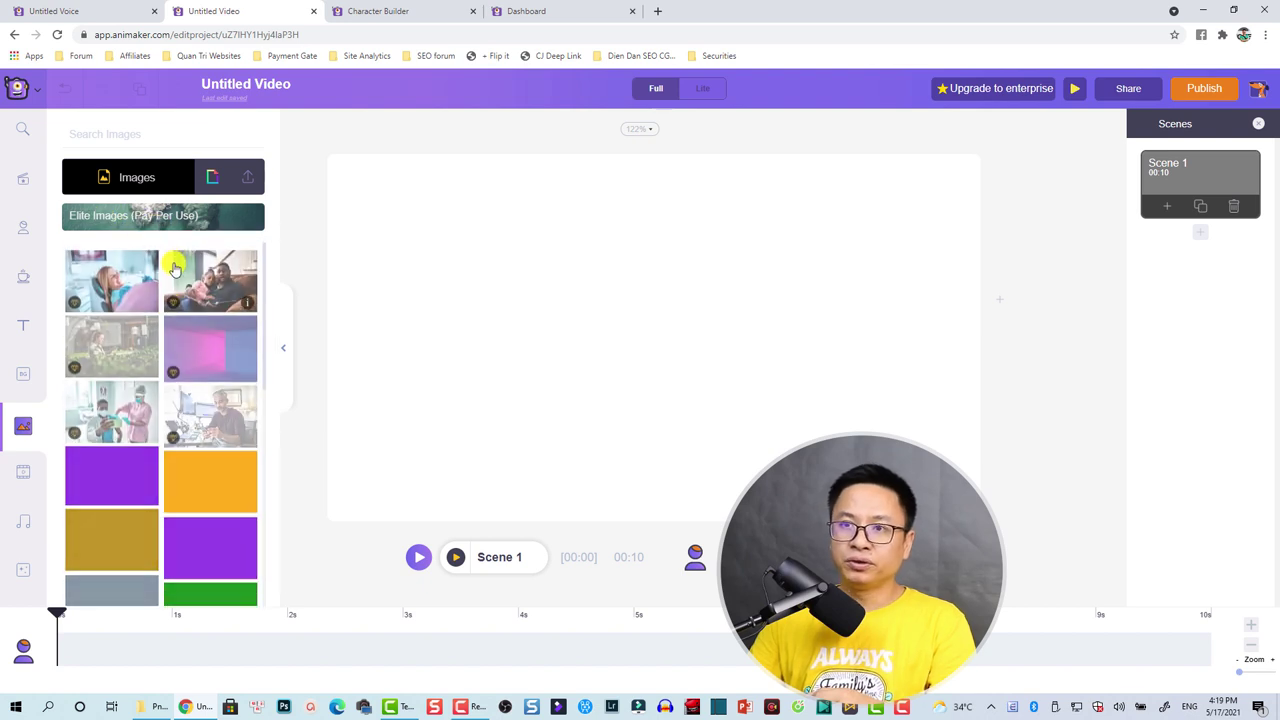
left_click(112, 298)
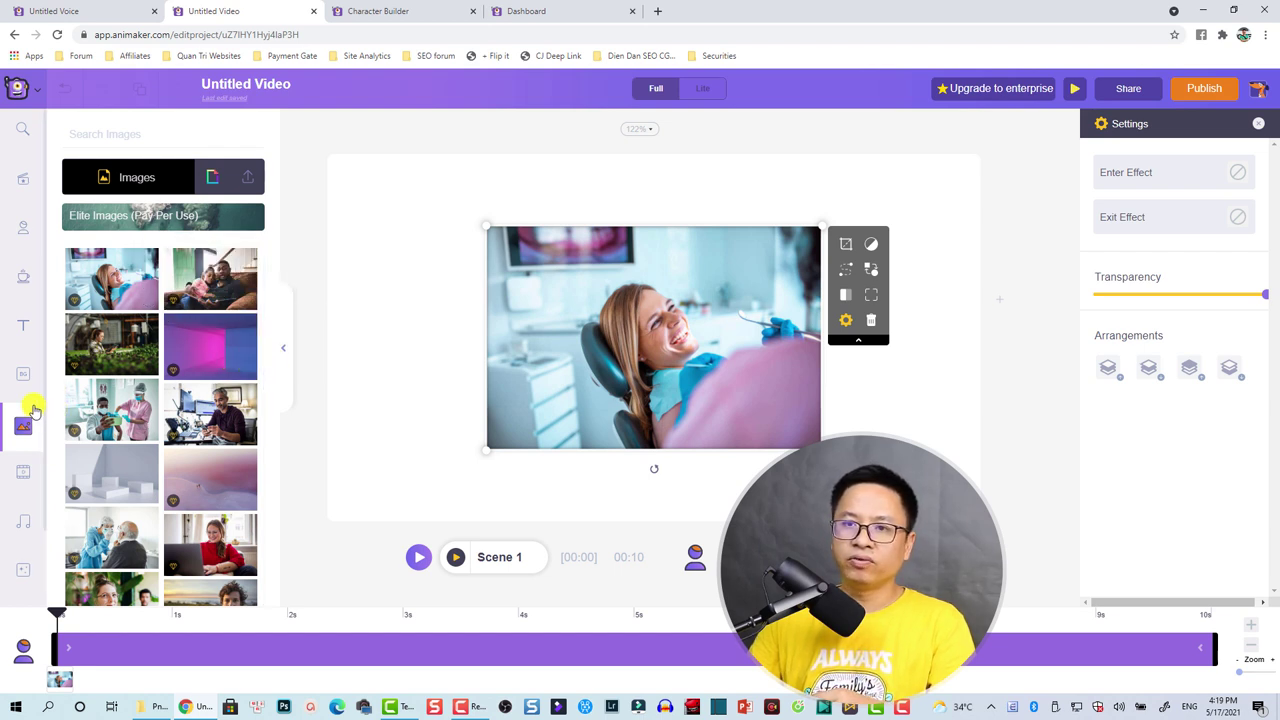
left_click(18, 471)
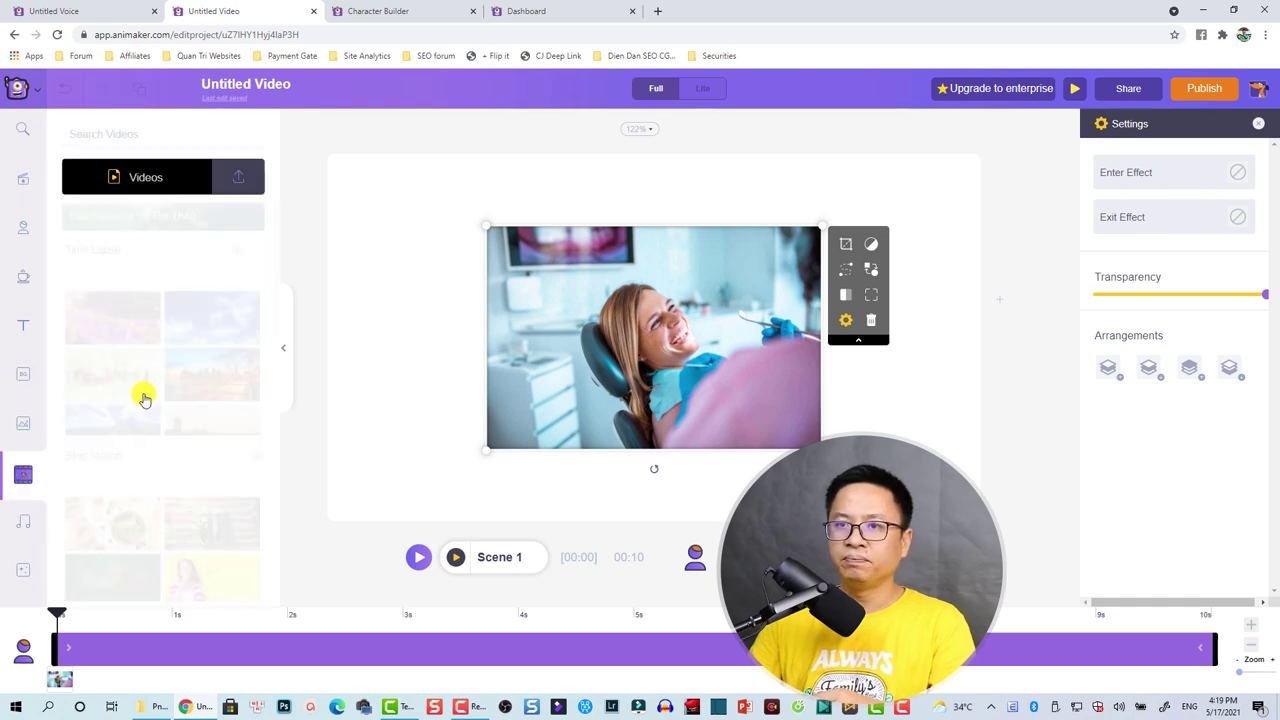
Set the city-traffic Time Lapse clip as background, then delete both it and the dentist photo.
left_click(110, 295)
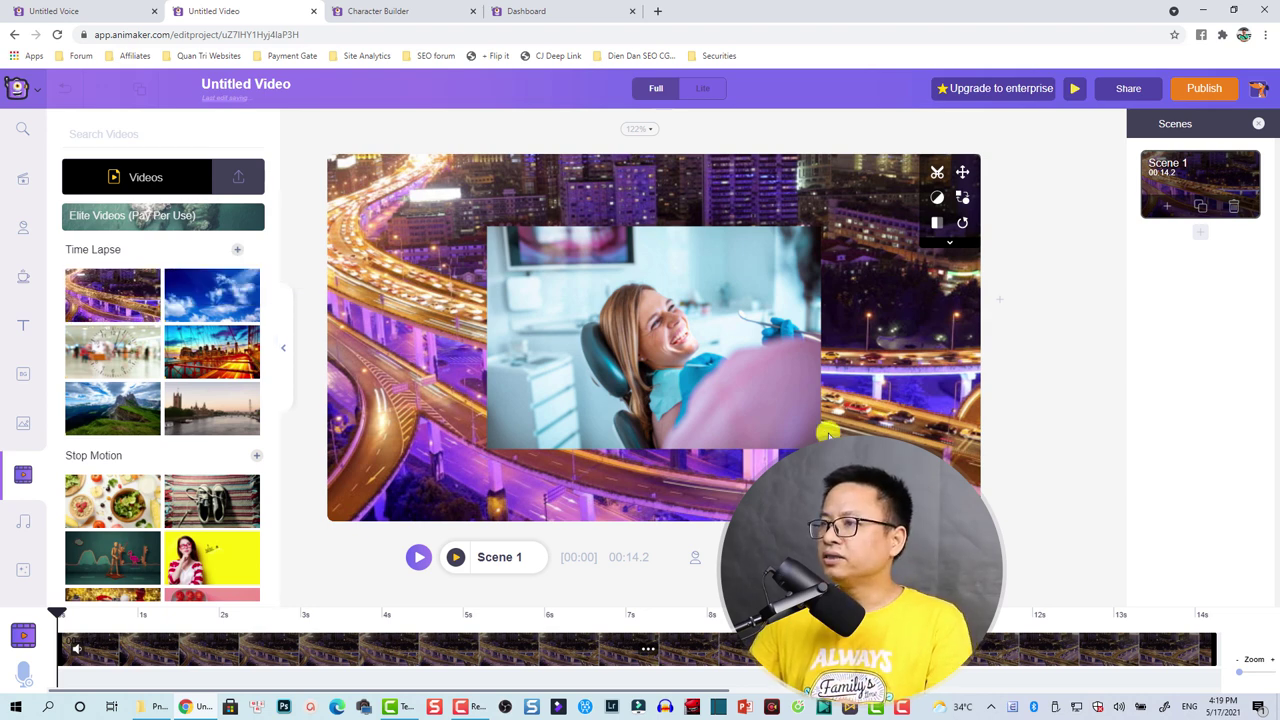
left_click(785, 331)
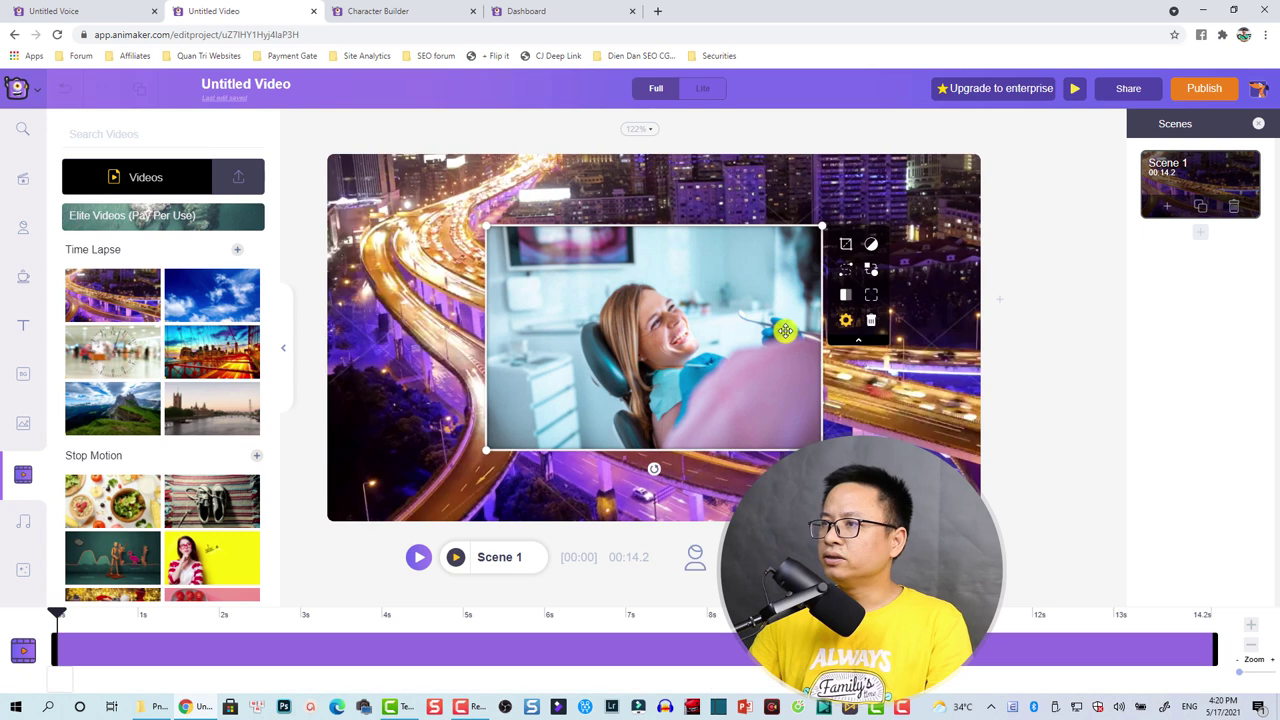
left_click(871, 320)
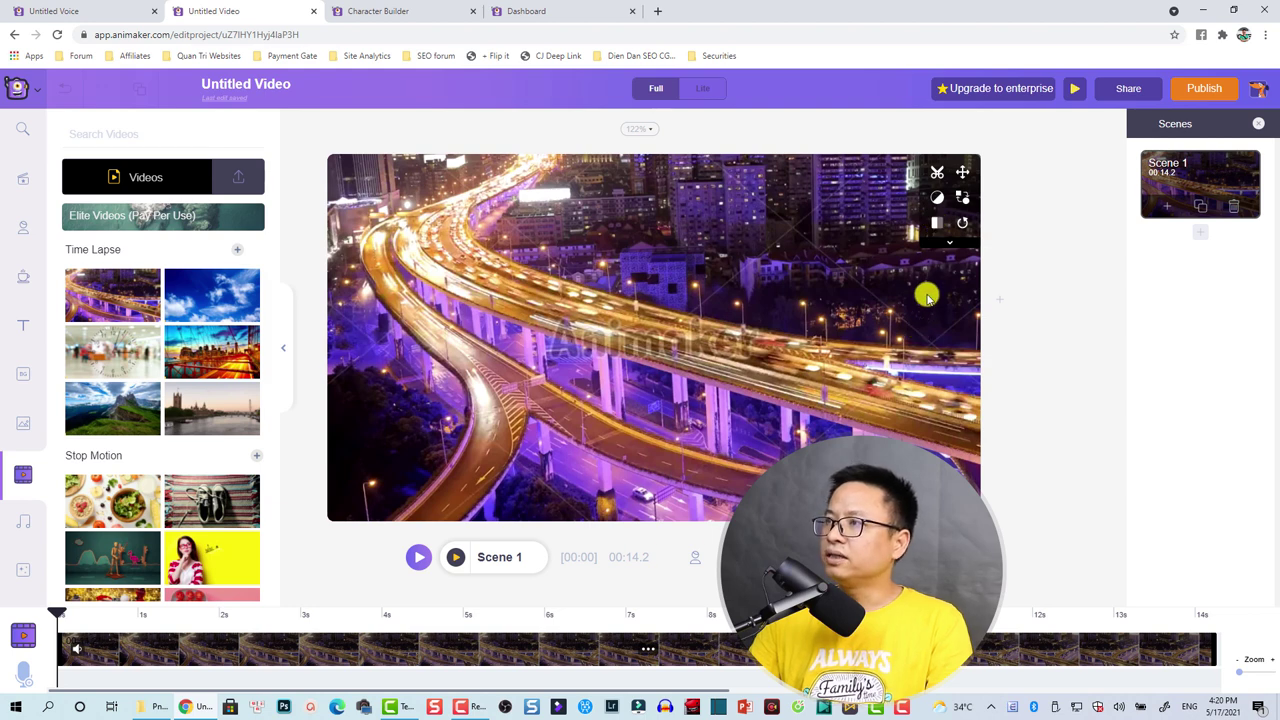
left_click(950, 243)
left_click(937, 247)
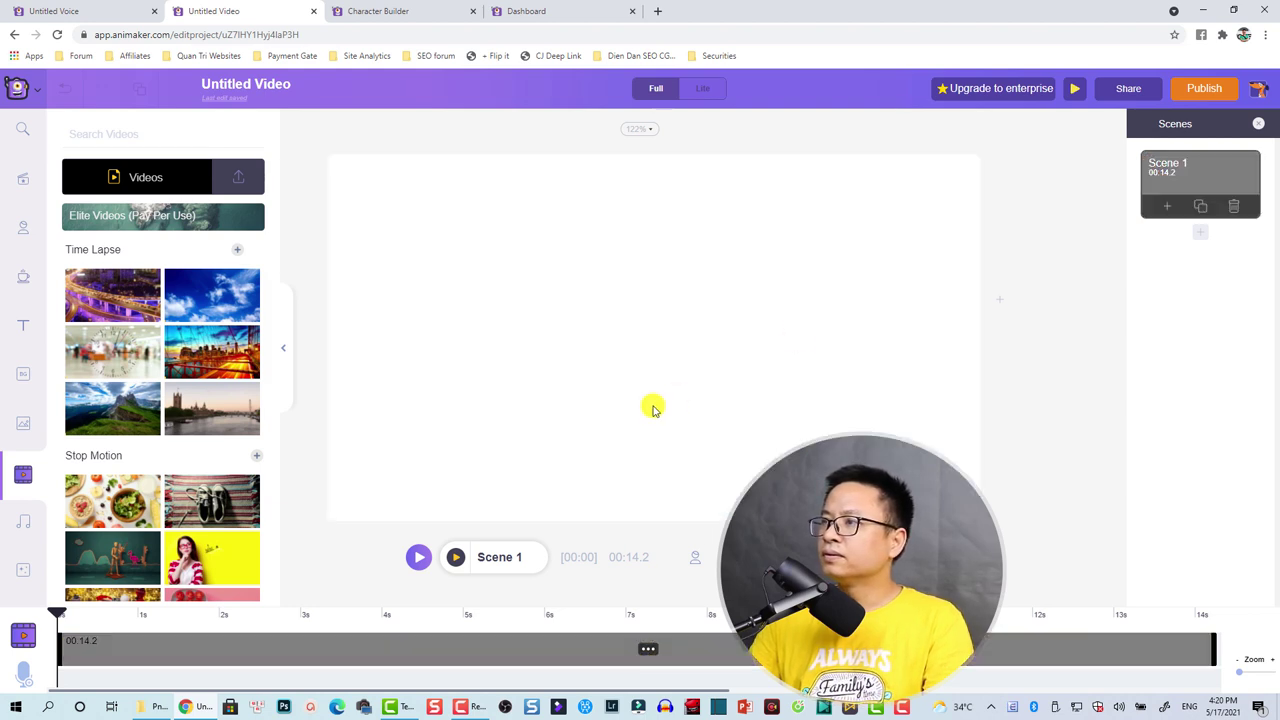
Browse the Music tracks and My Uploads audio, then scroll through the Effects tiles.
left_click(24, 432)
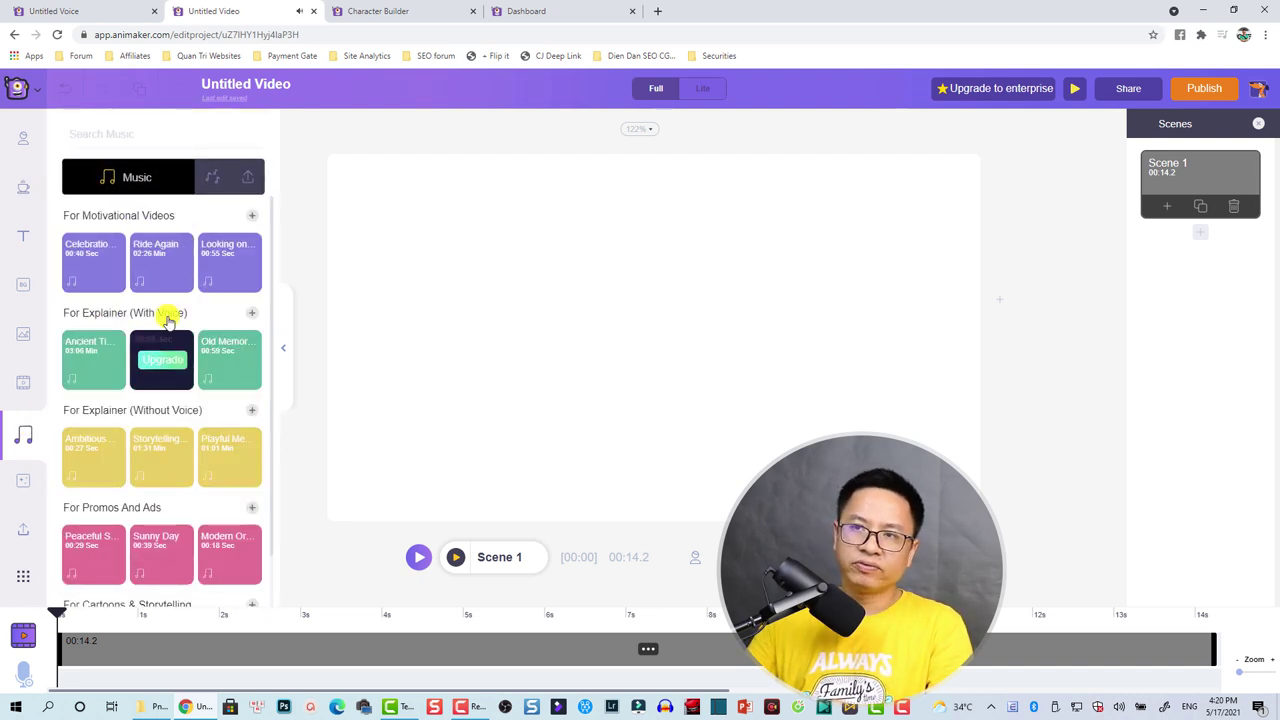
left_click(244, 177)
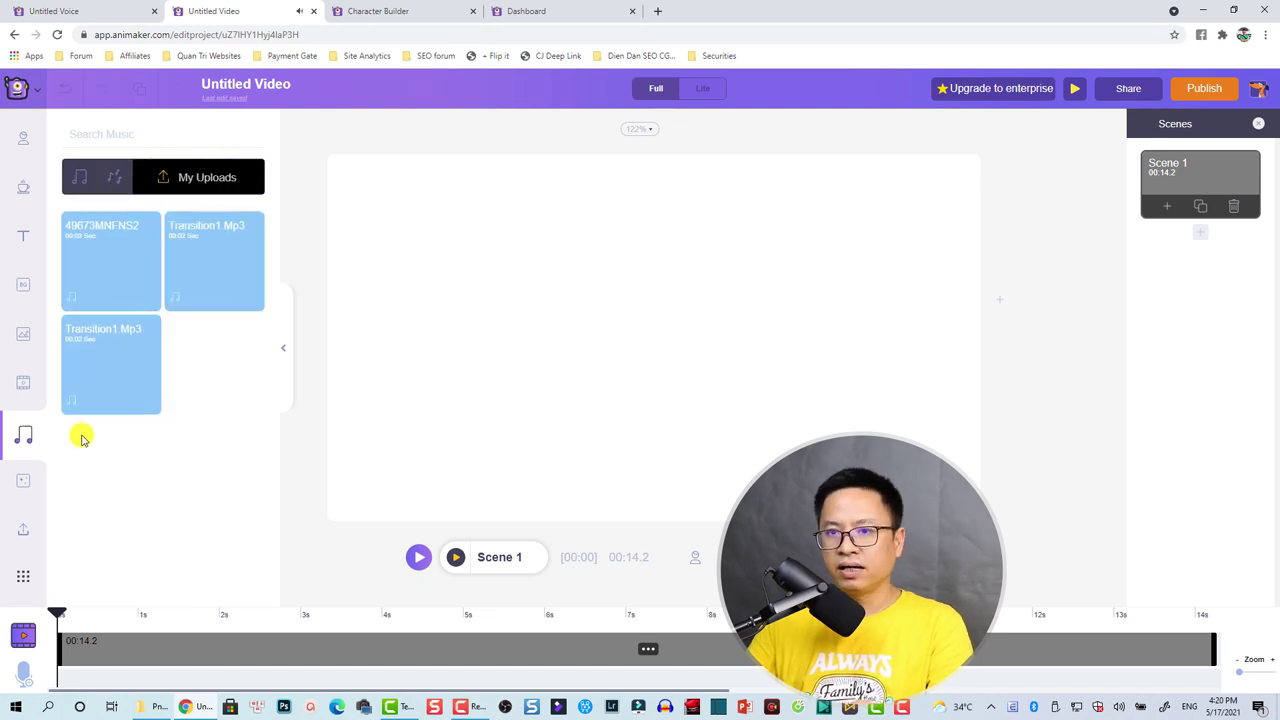
left_click(25, 482)
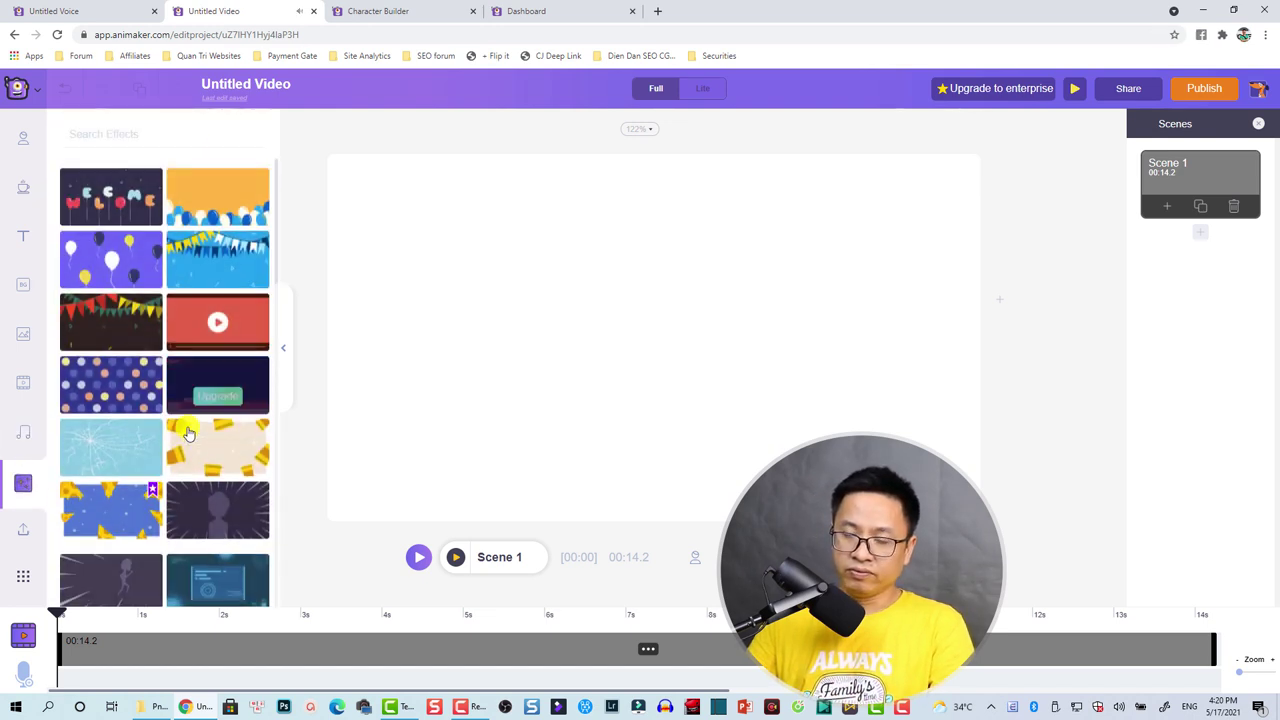
scroll(215, 400, "down", 5)
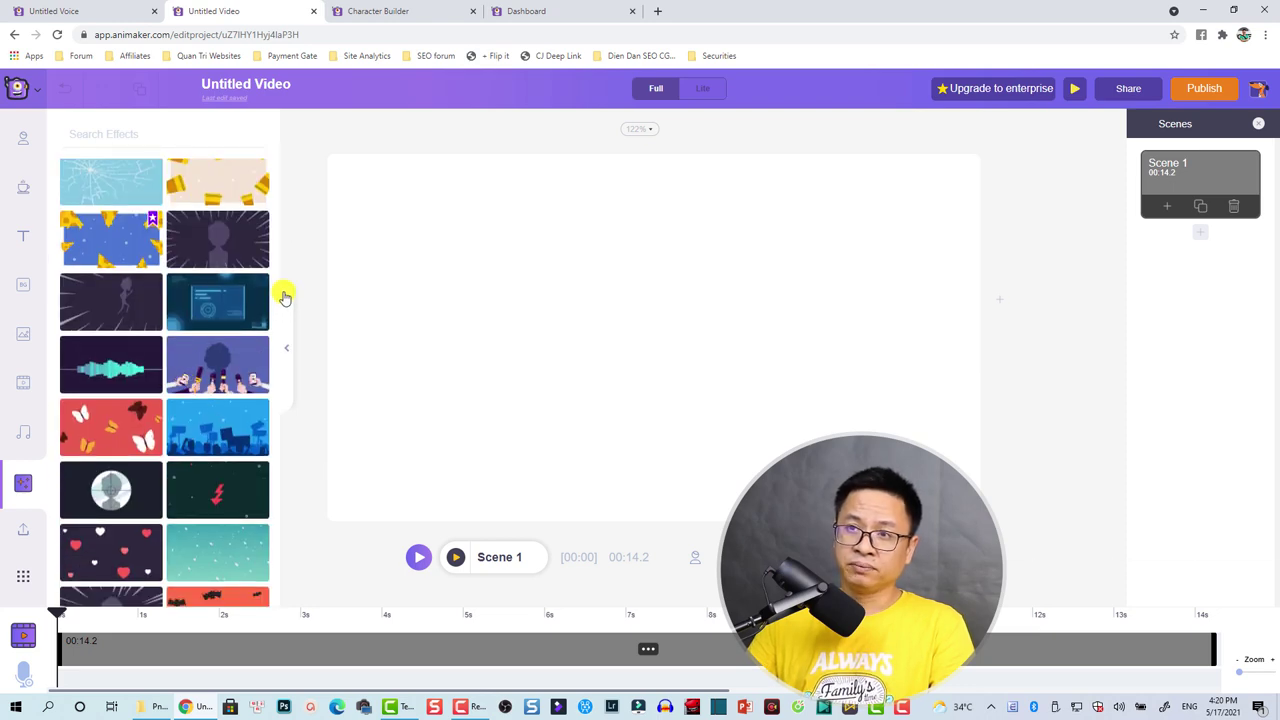
scroll(171, 470, "down", 10)
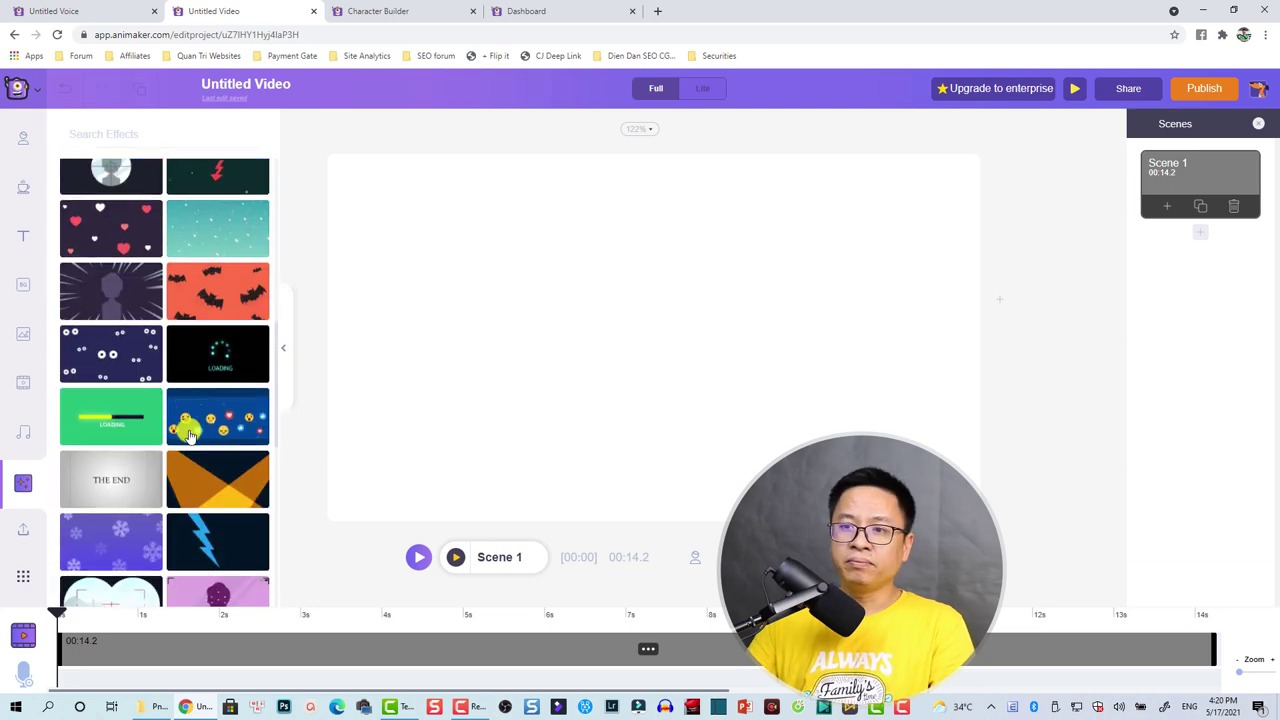
left_click(23, 529)
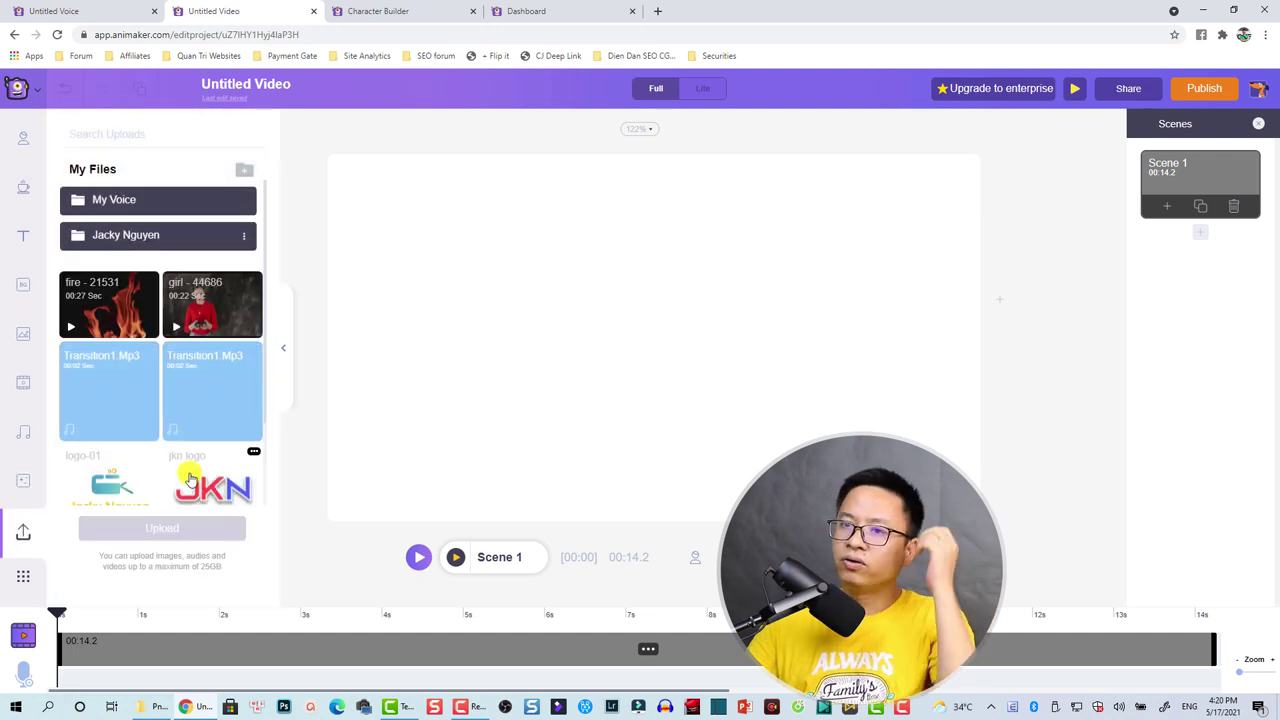
Scroll My Files to view the My Voice folder, fire and girl videos, and Transition1 audio.
scroll(155, 362, "down", 1)
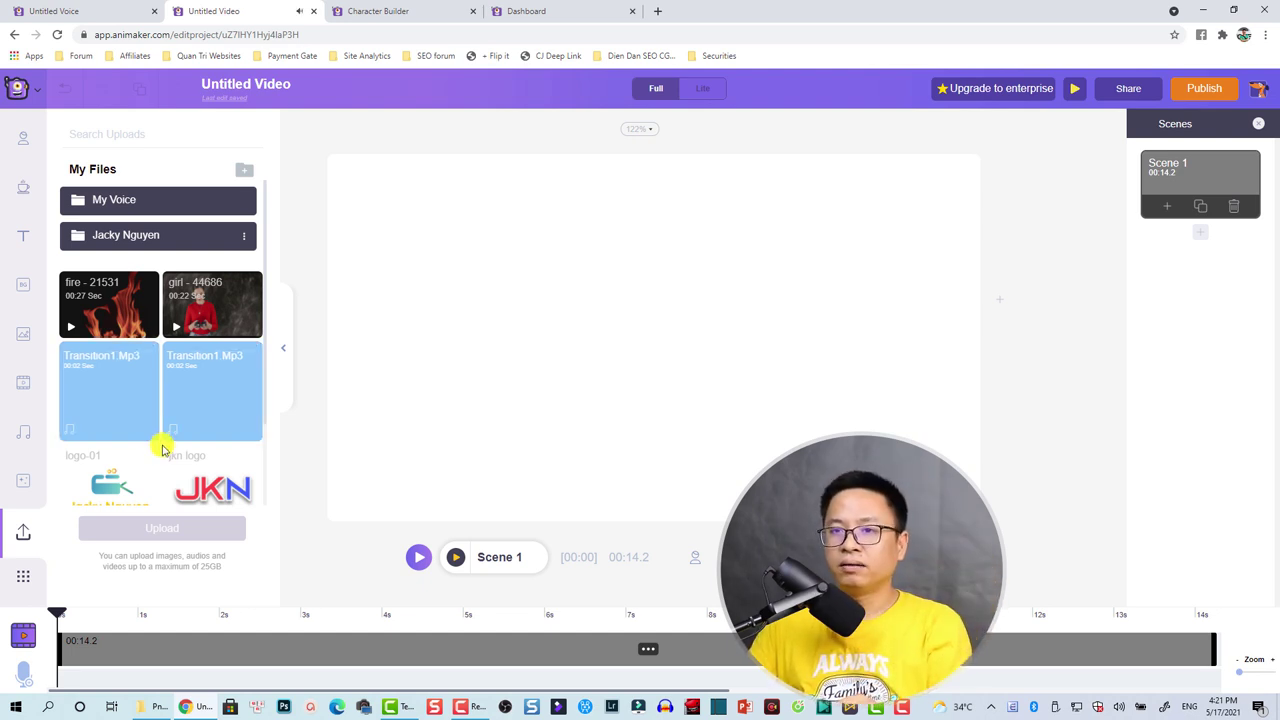
mouse_move(245, 447)
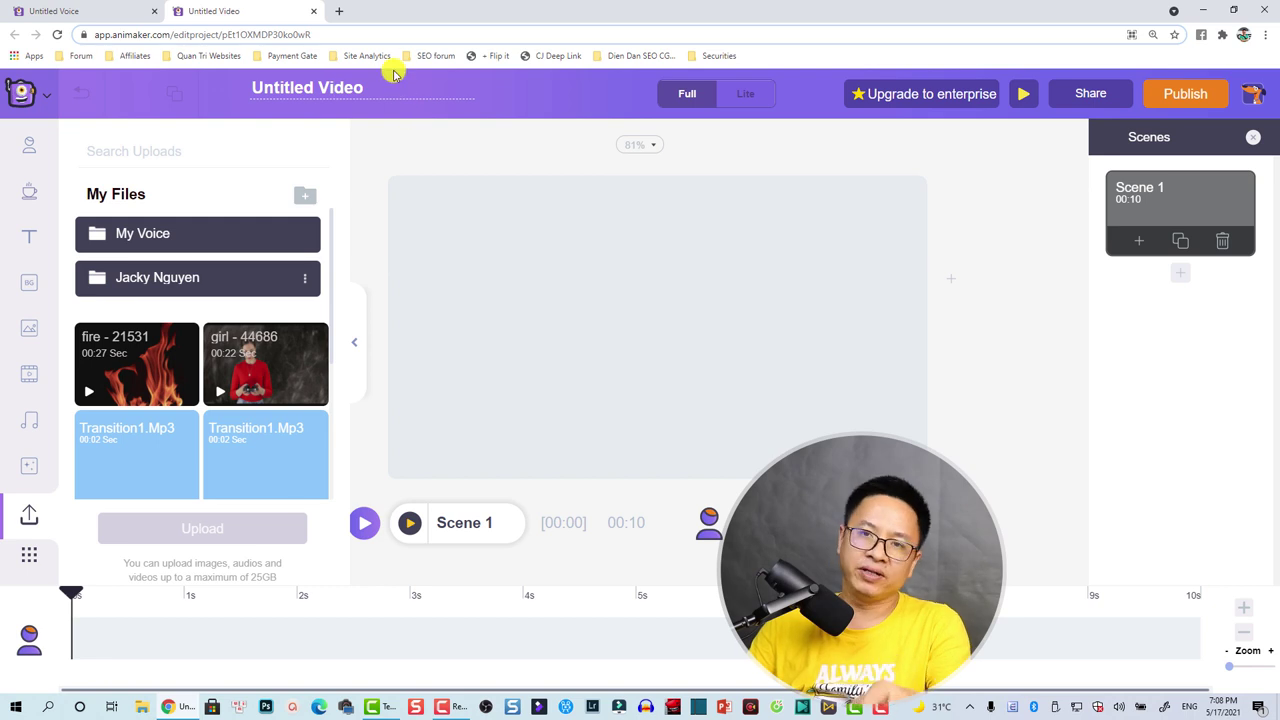
Rename the project from 'Untitled Video' to 'Demo1' and open the BG backgrounds library.
left_click_drag(380, 87, 249, 85)
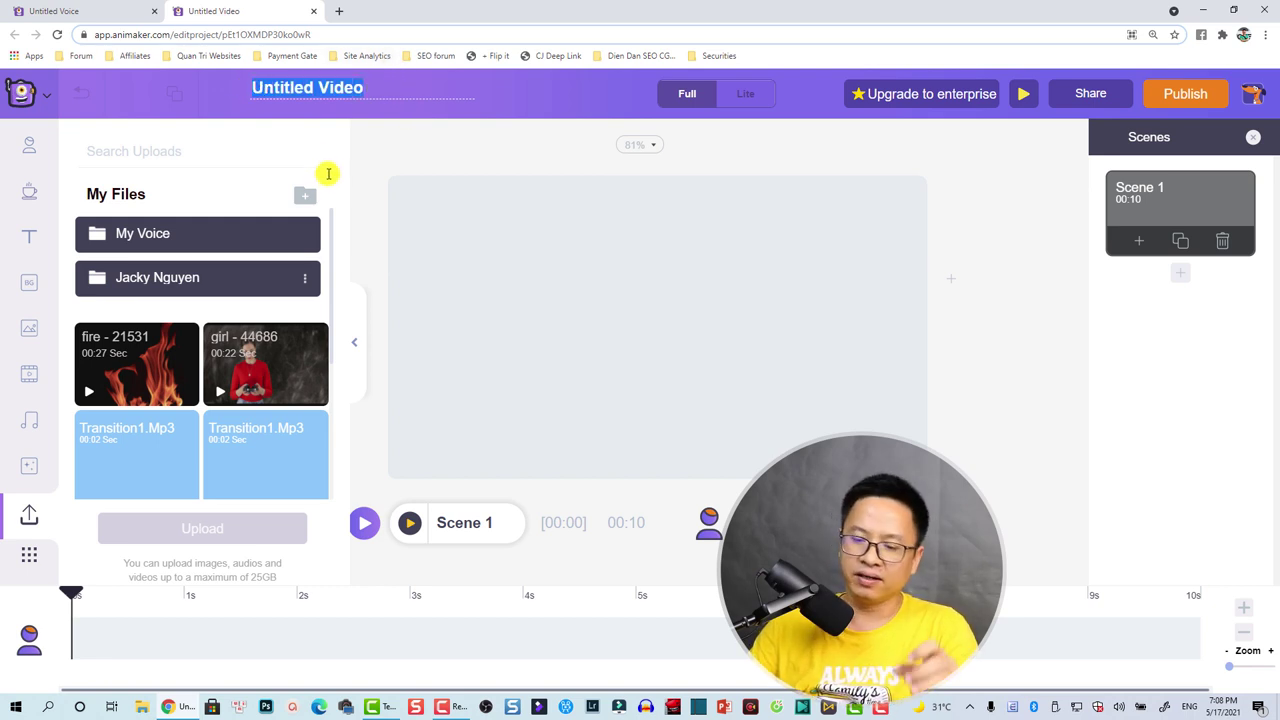
type("D")
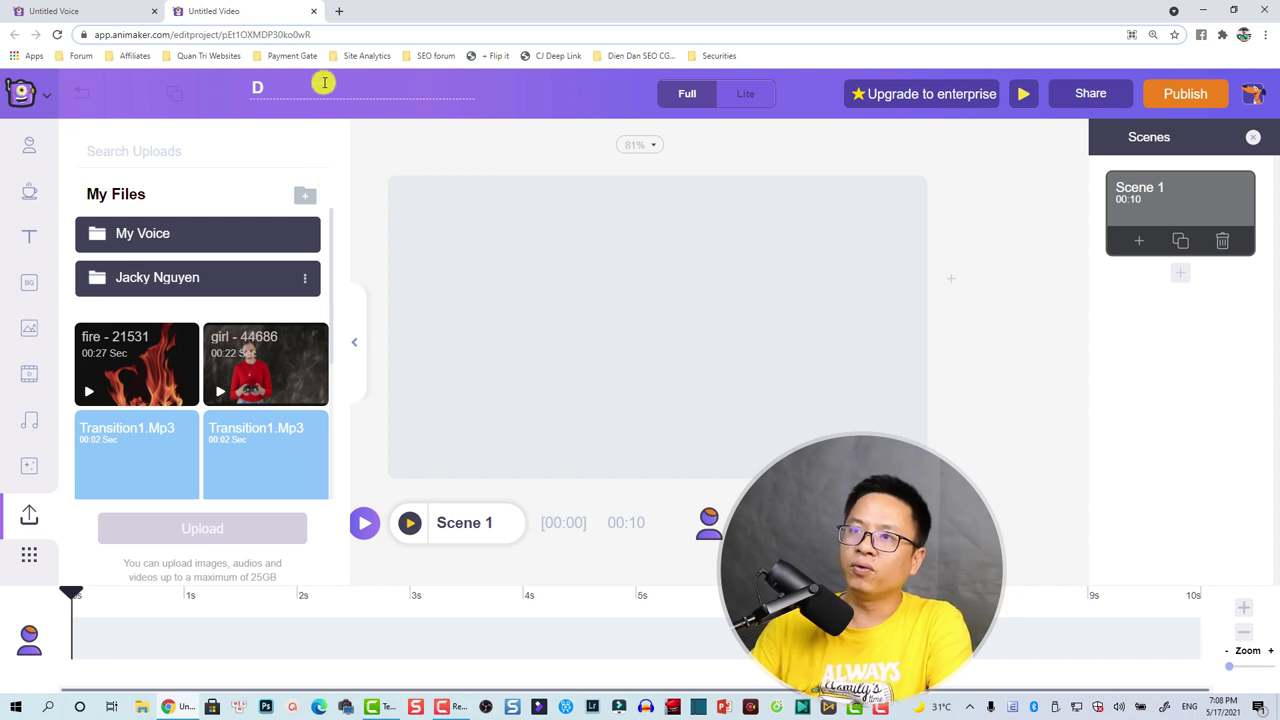
type("emo1")
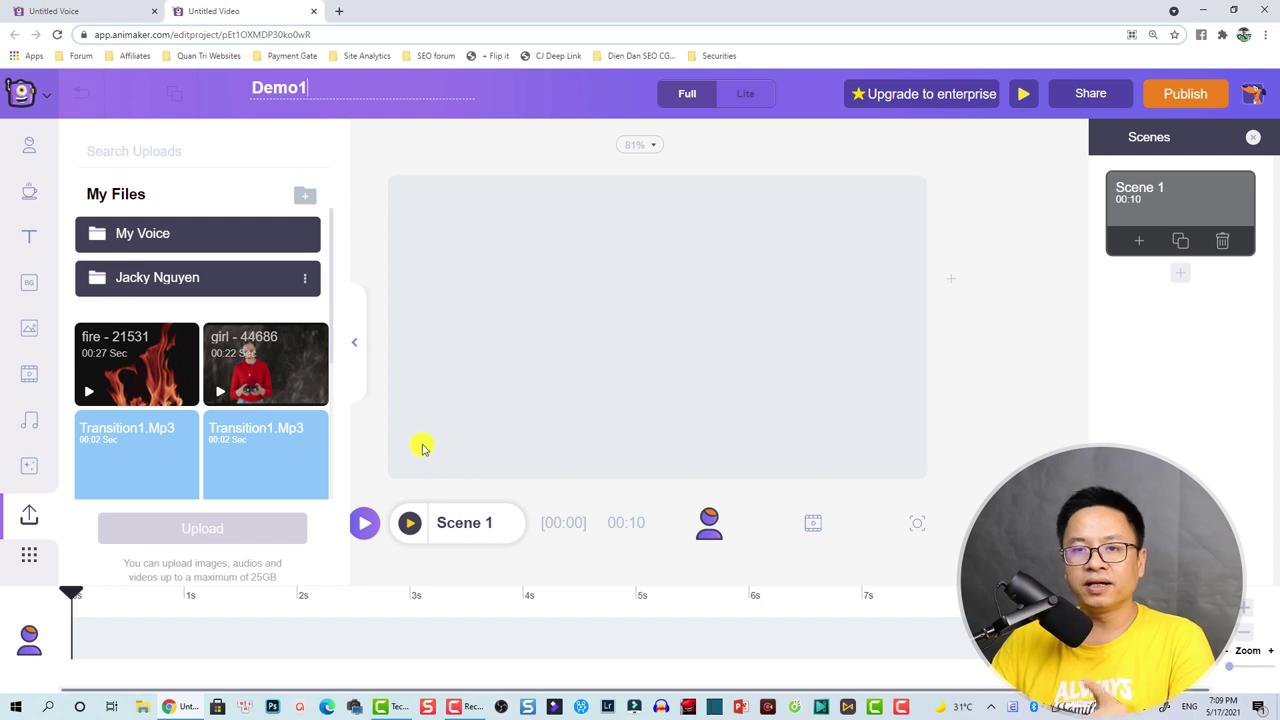
left_click(27, 288)
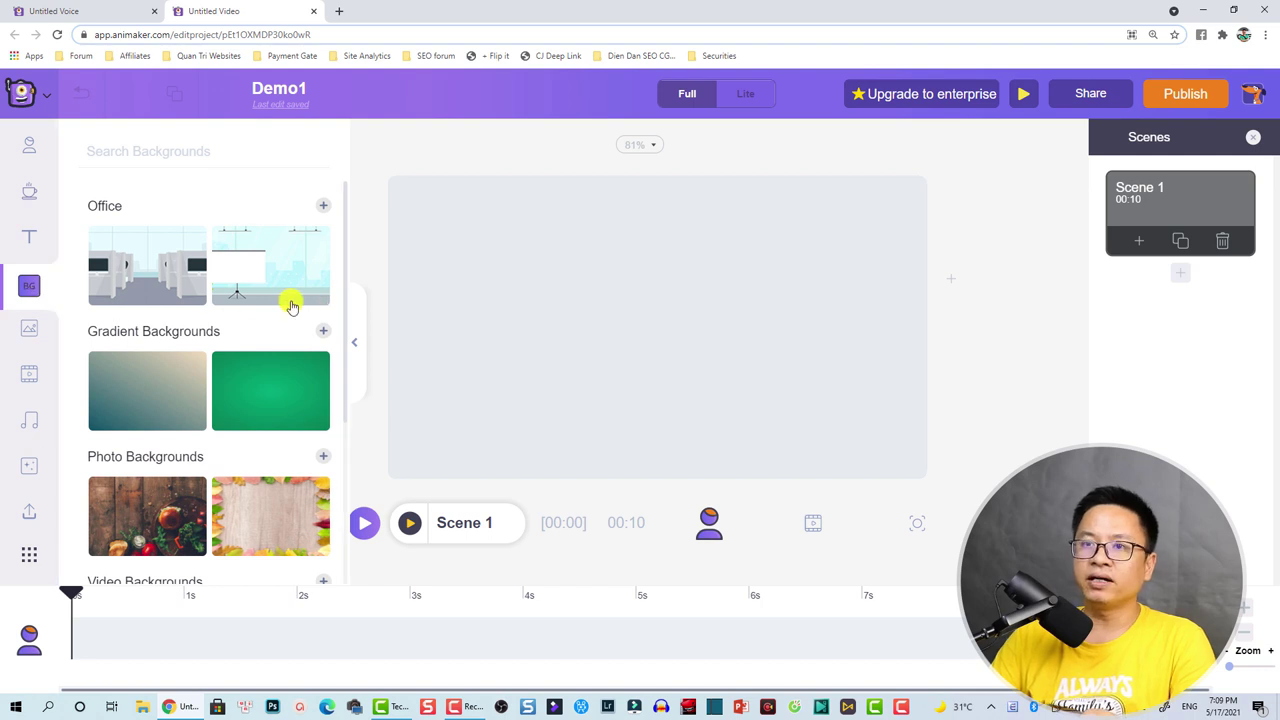
Apply the Office cafe interior with counter and pink chairs as Scene 1's background, then collapse the panel.
scroll(200, 283, "down", 3)
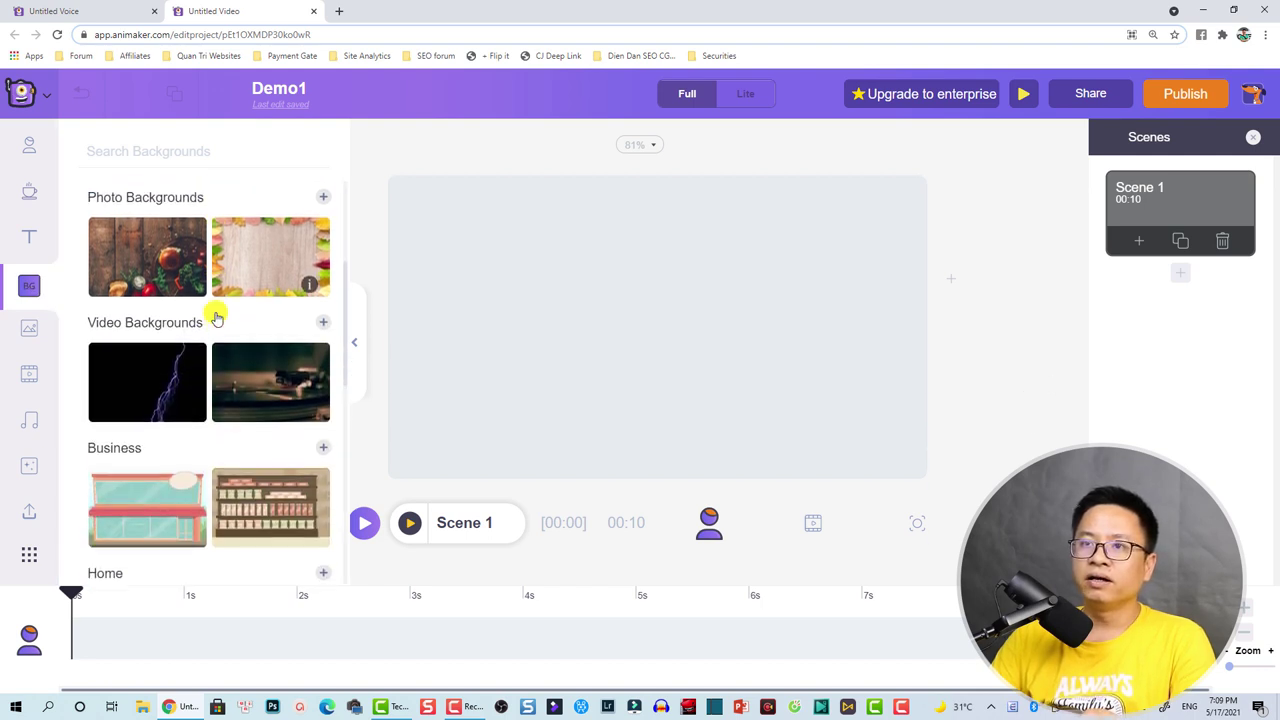
scroll(214, 314, "up", 3)
left_click(323, 207)
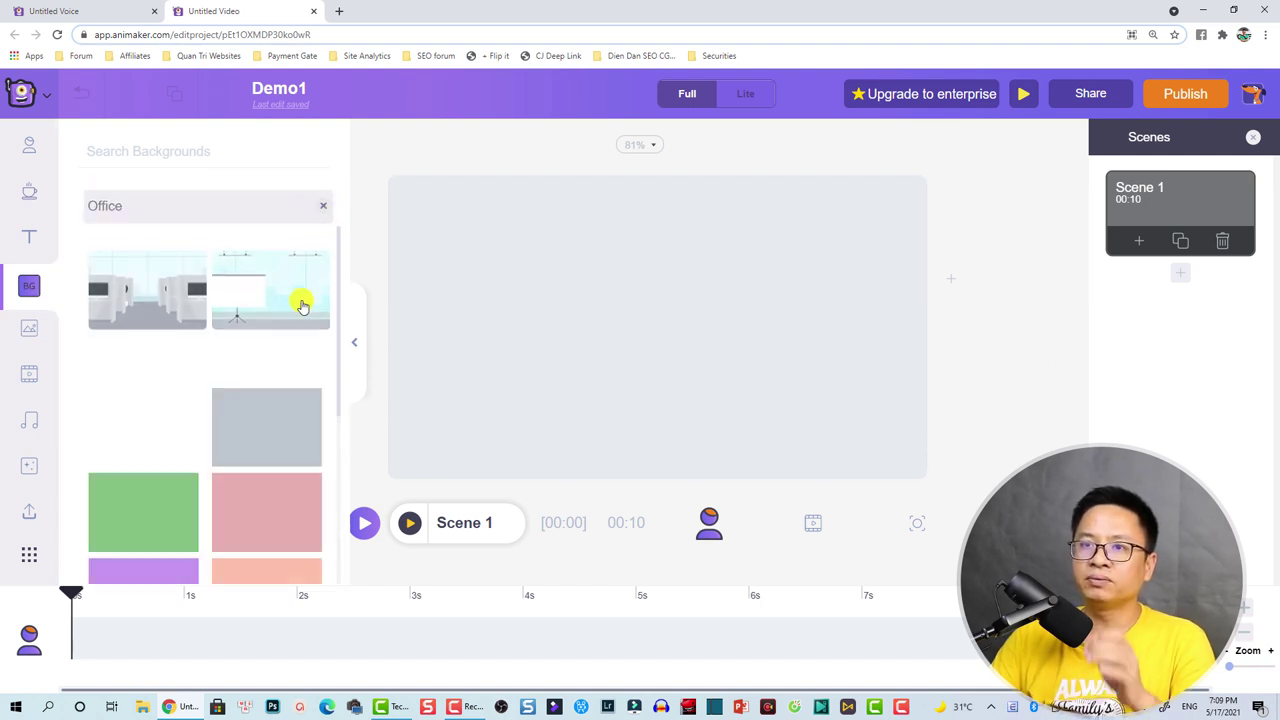
scroll(233, 412, "down", 3)
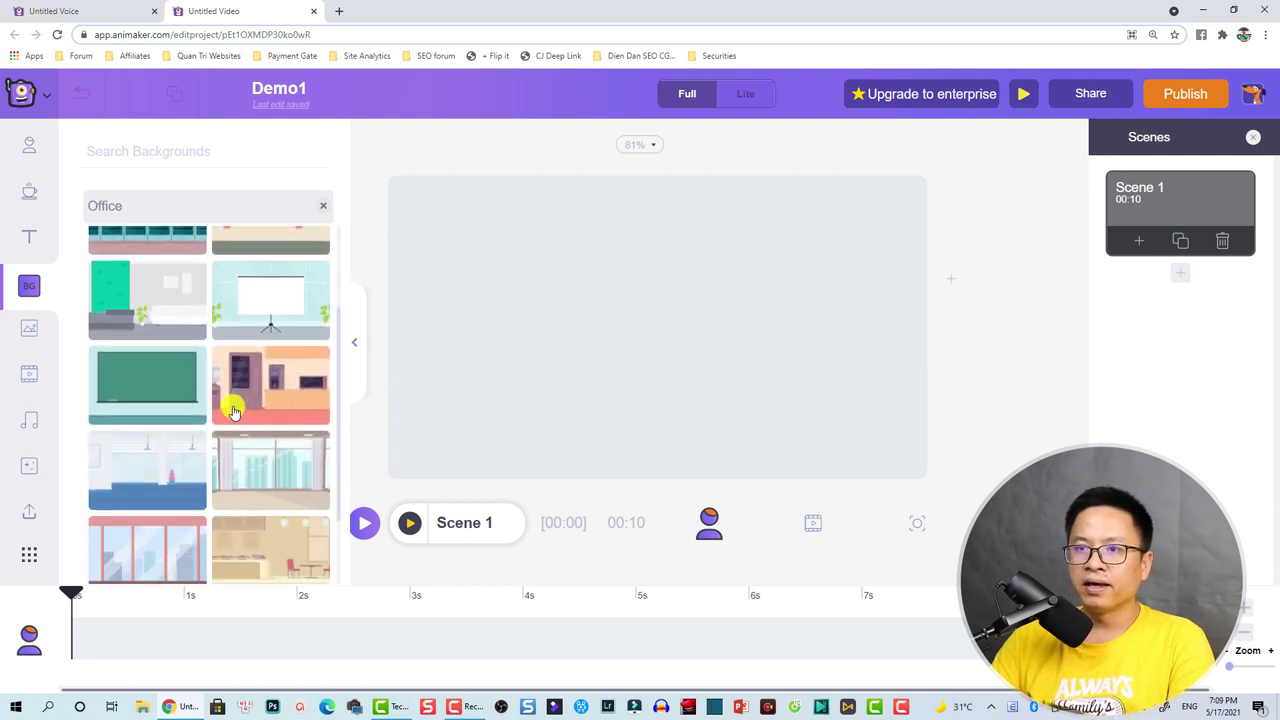
scroll(246, 436, "up", 1)
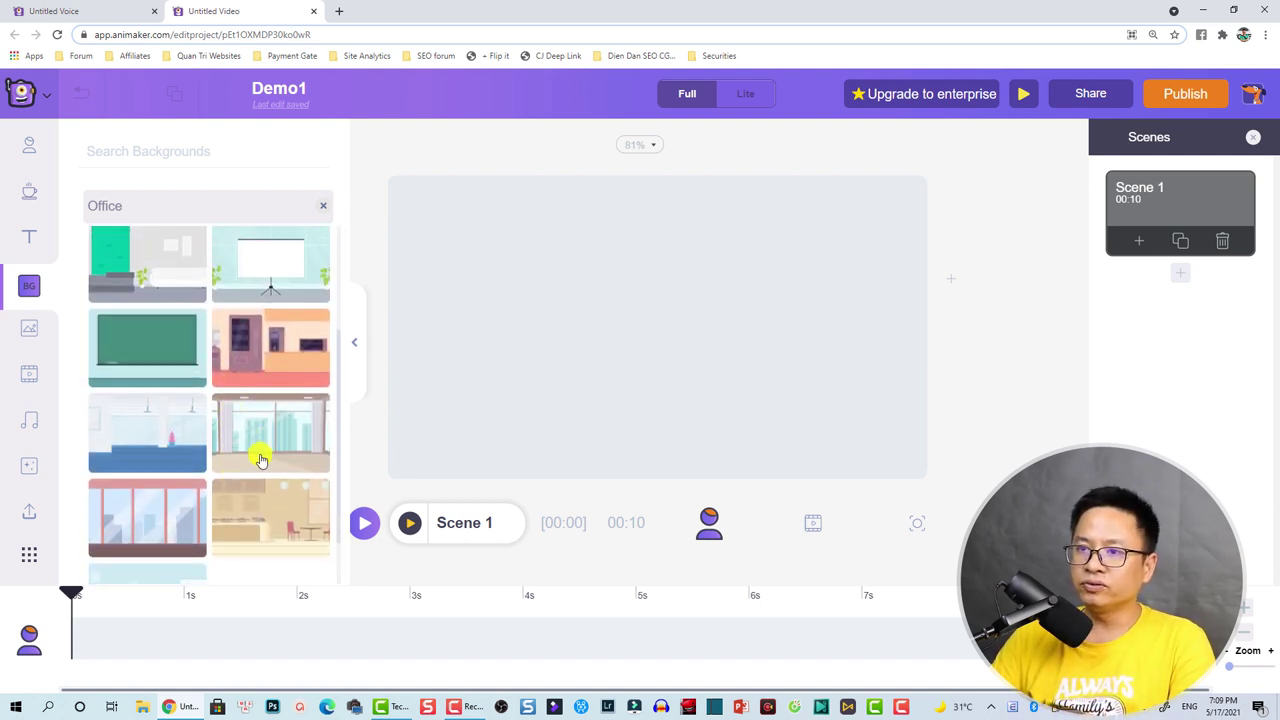
scroll(263, 451, "down", 1)
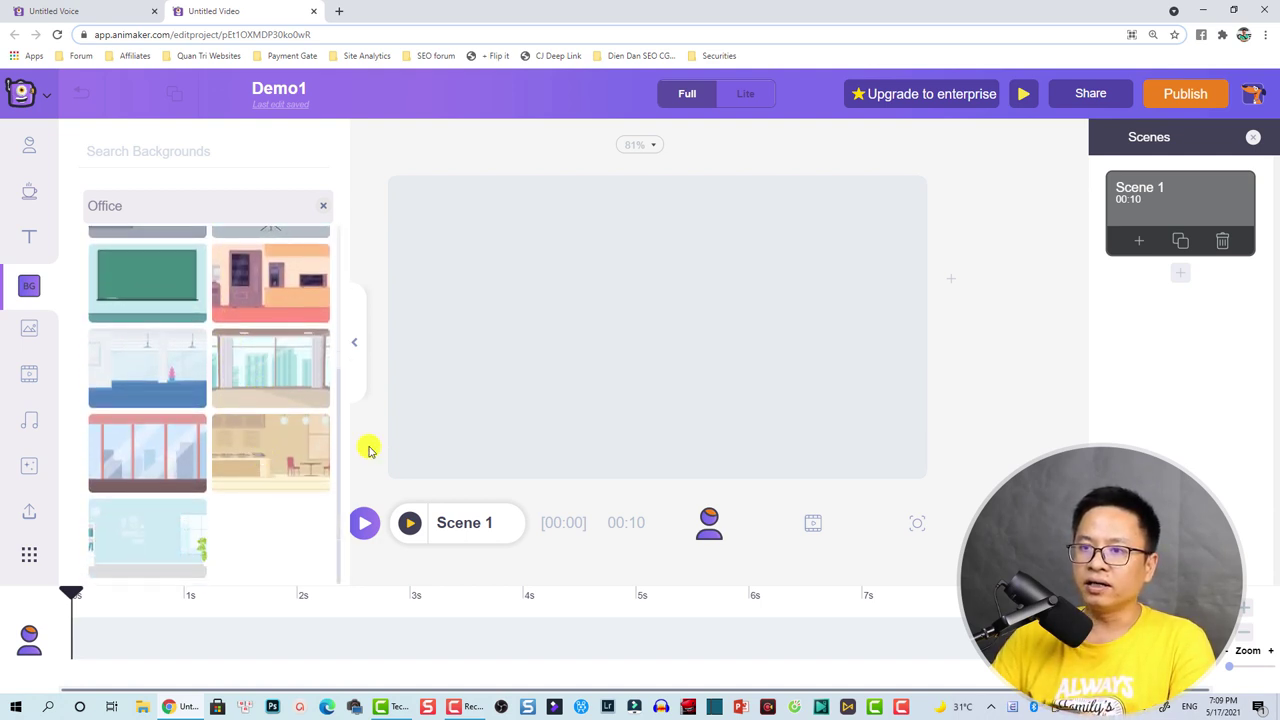
left_click(256, 466)
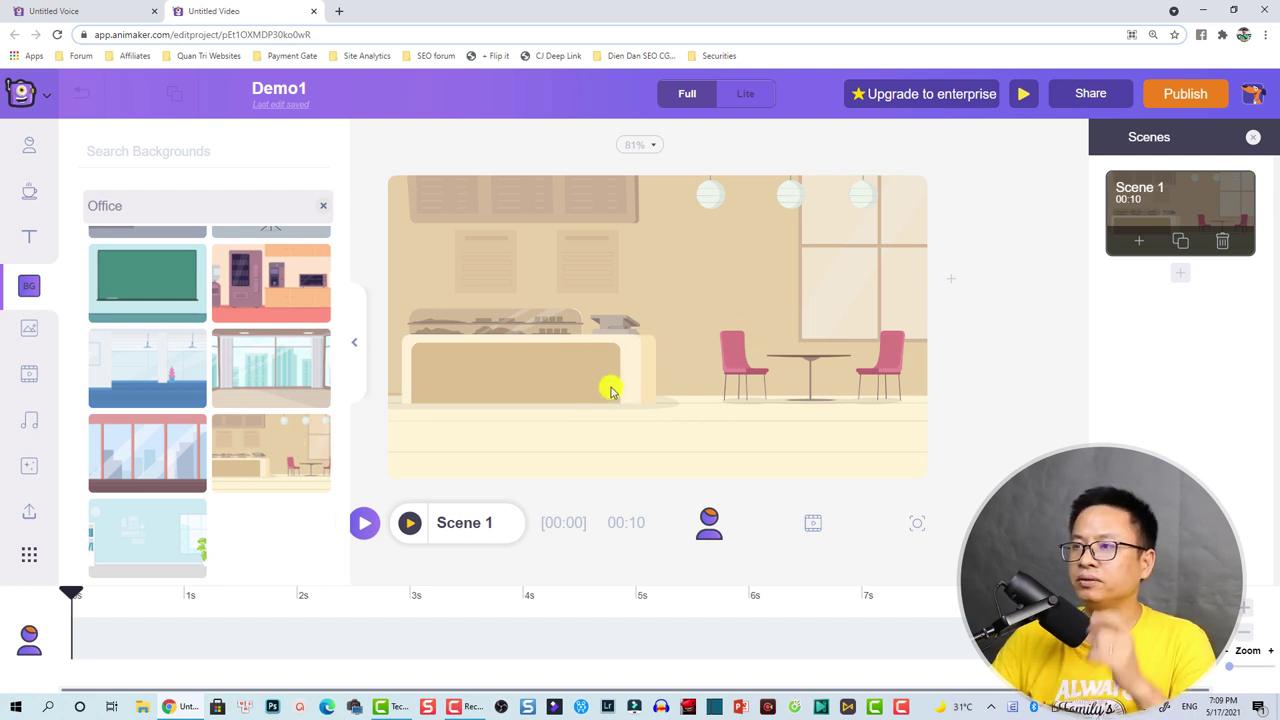
left_click(360, 353)
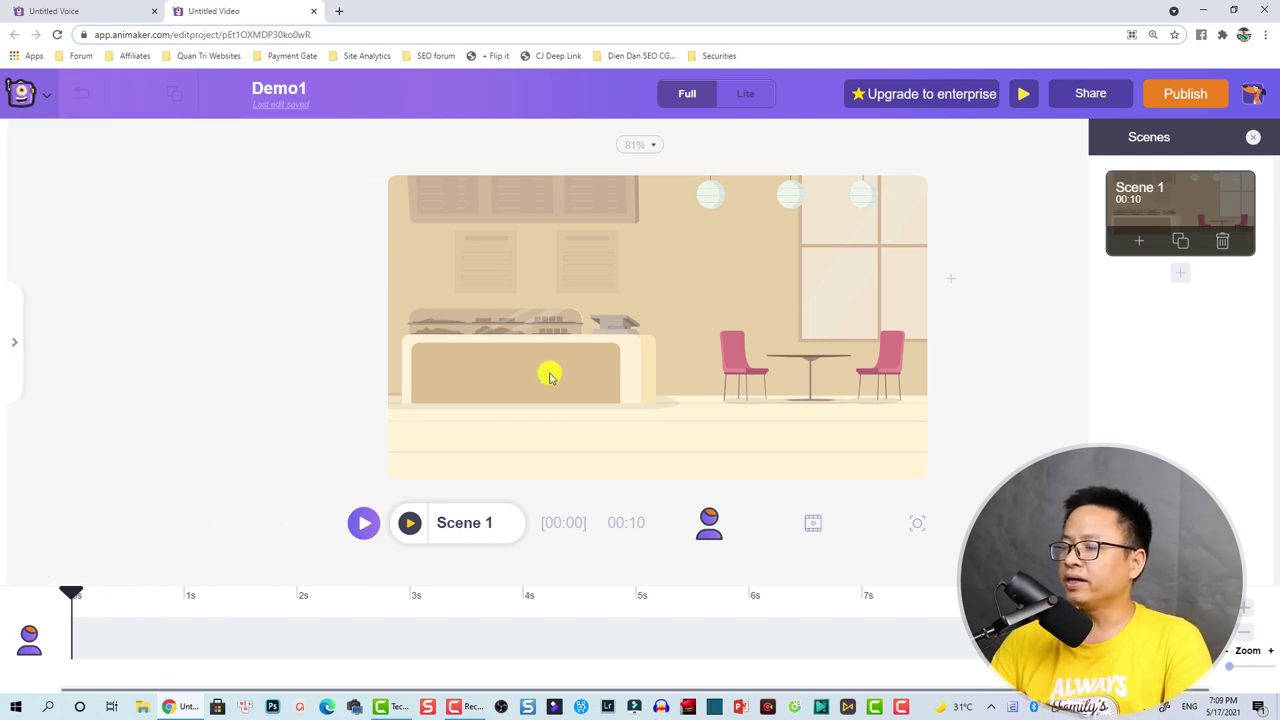
Apply the Festive filter effect to the cafe background and lower its intensity to 15.
left_click(673, 320)
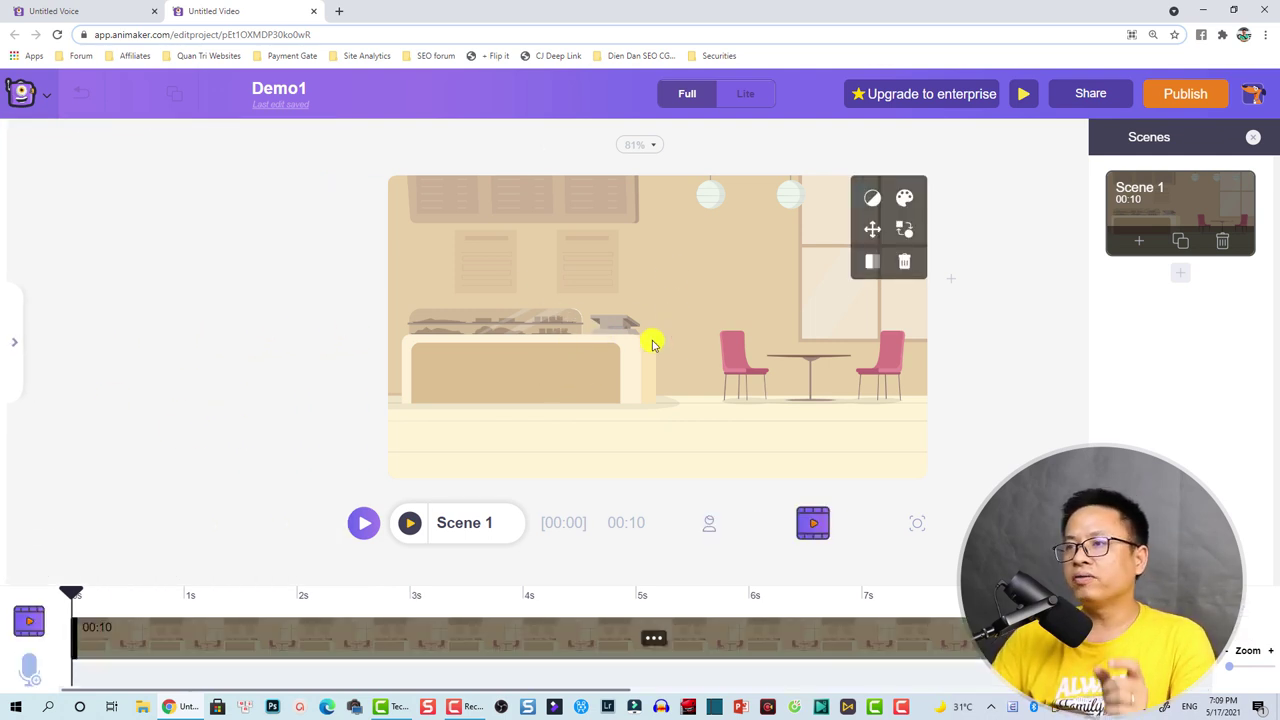
left_click(875, 200)
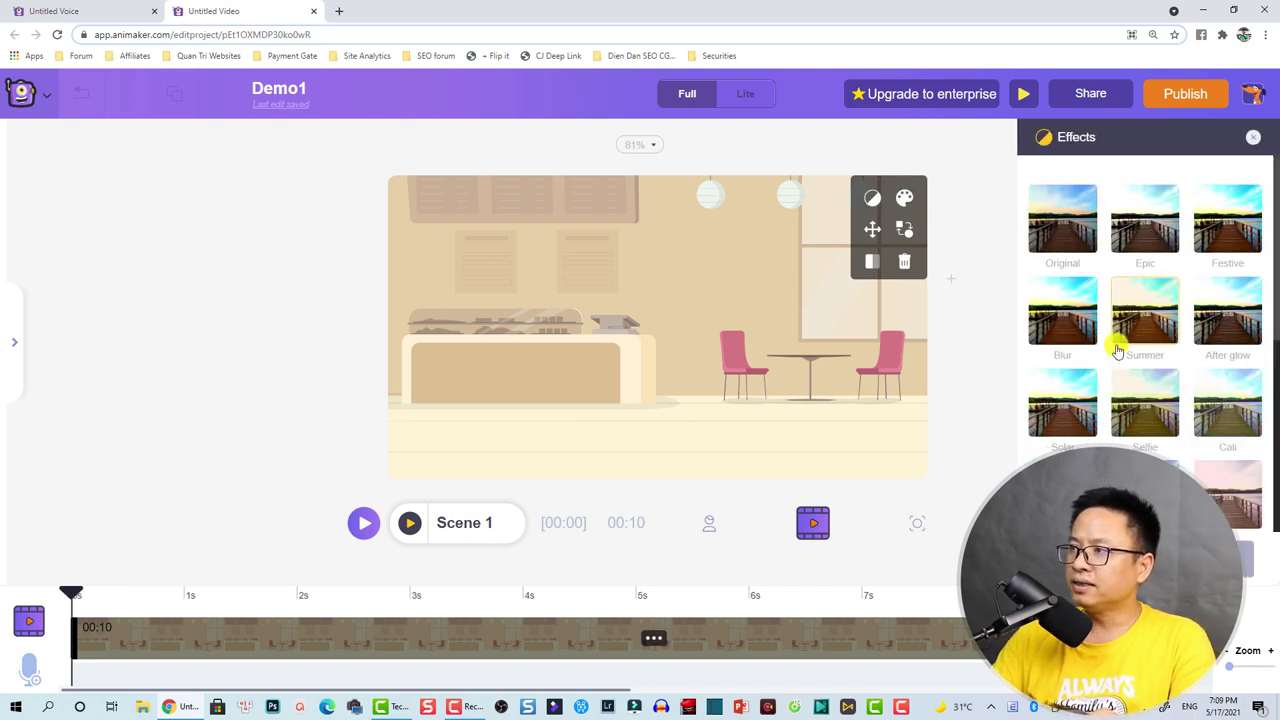
scroll(1115, 360, "down", 2)
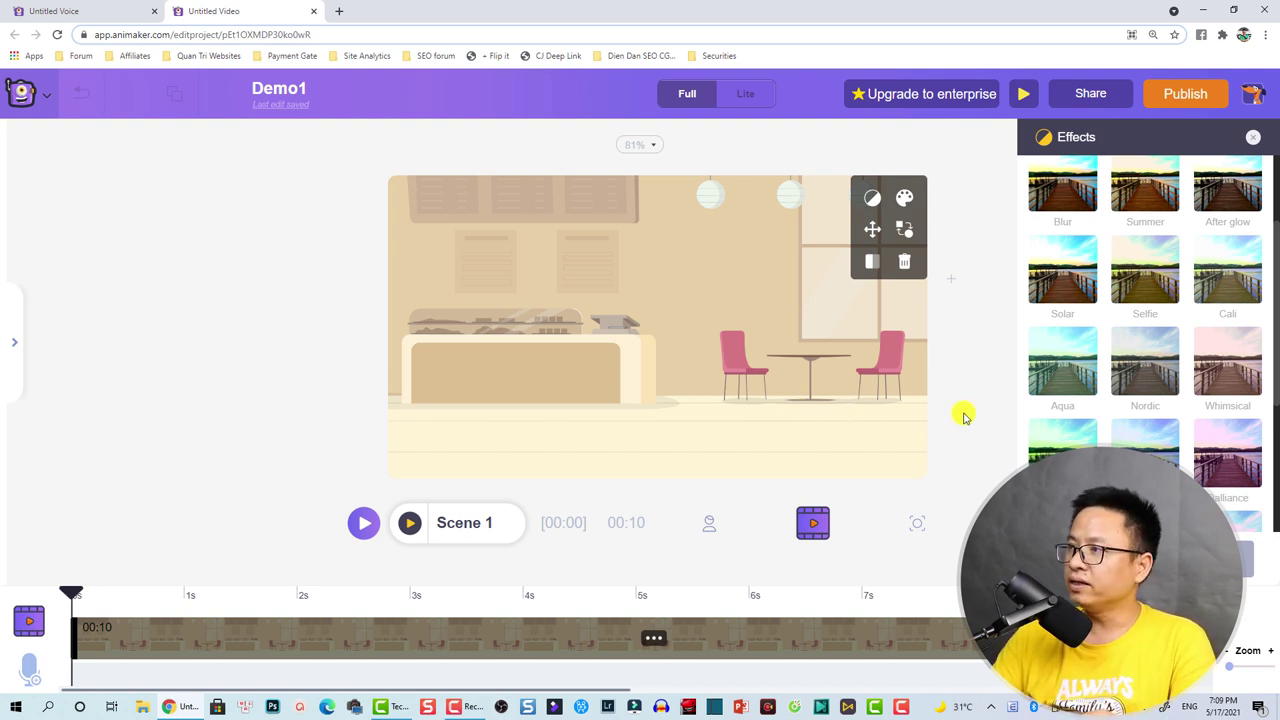
scroll(1040, 355, "up", 2)
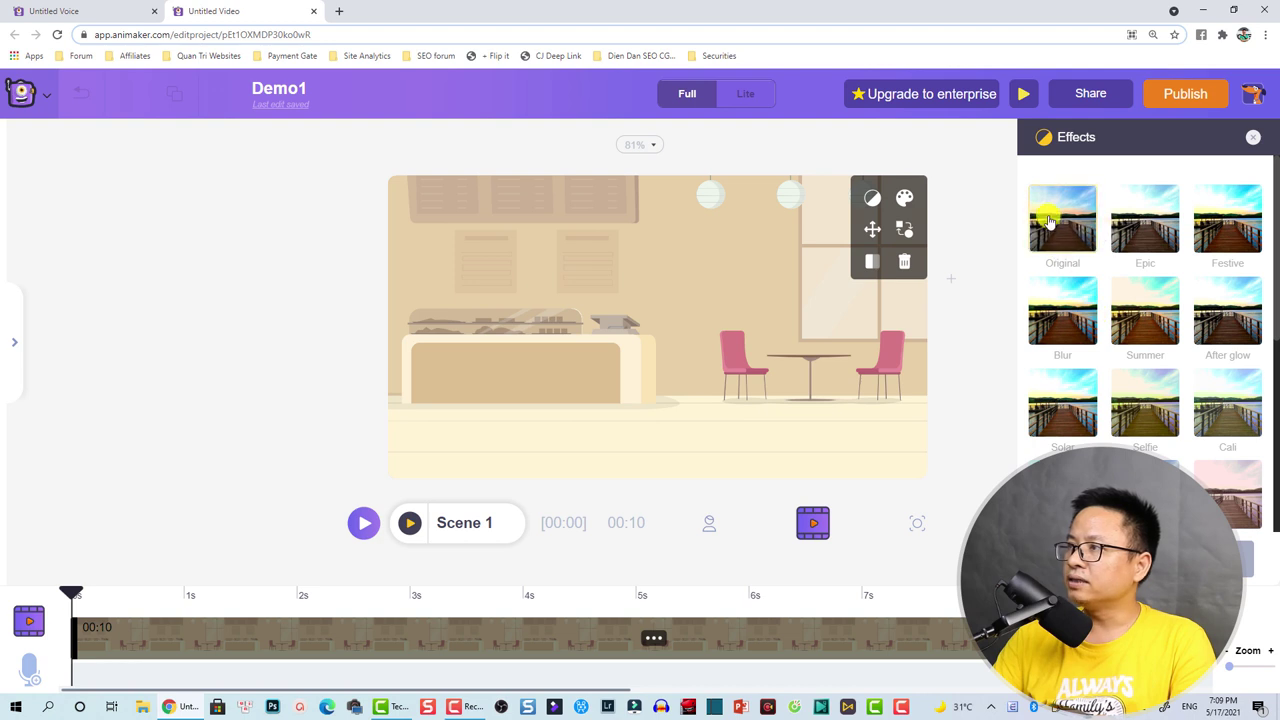
left_click(1196, 234)
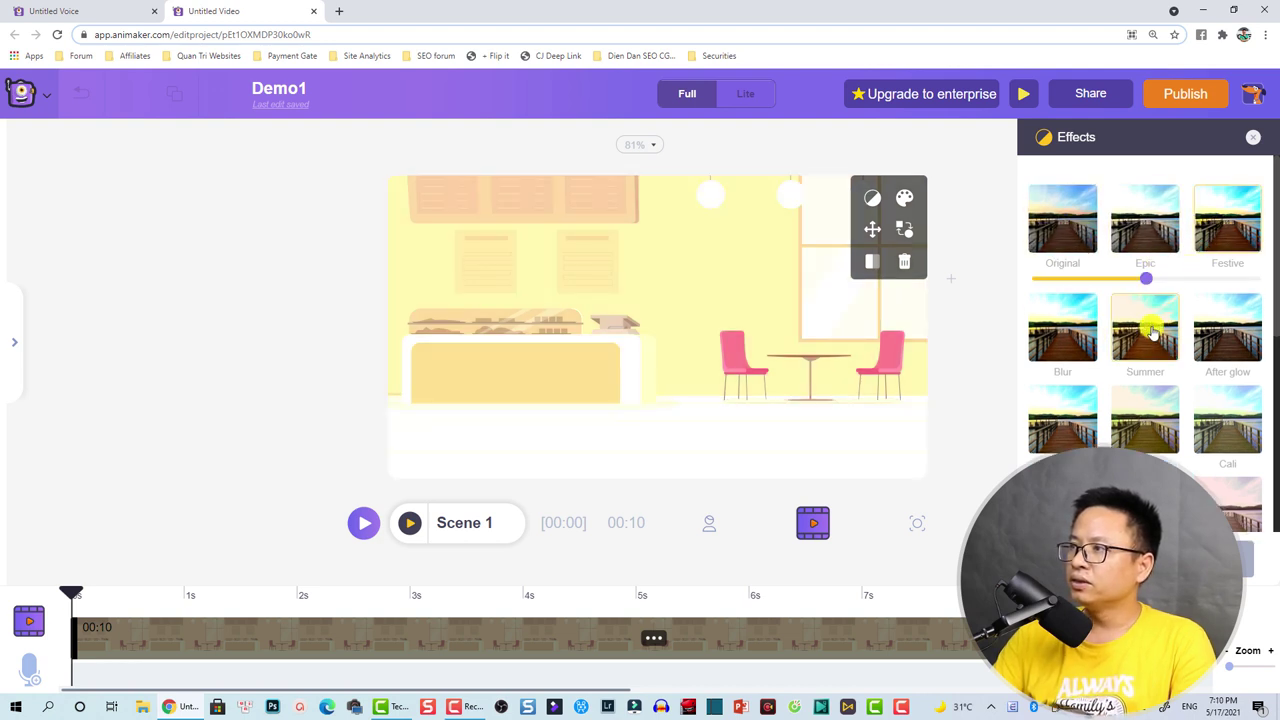
left_click_drag(1148, 282, 1094, 288)
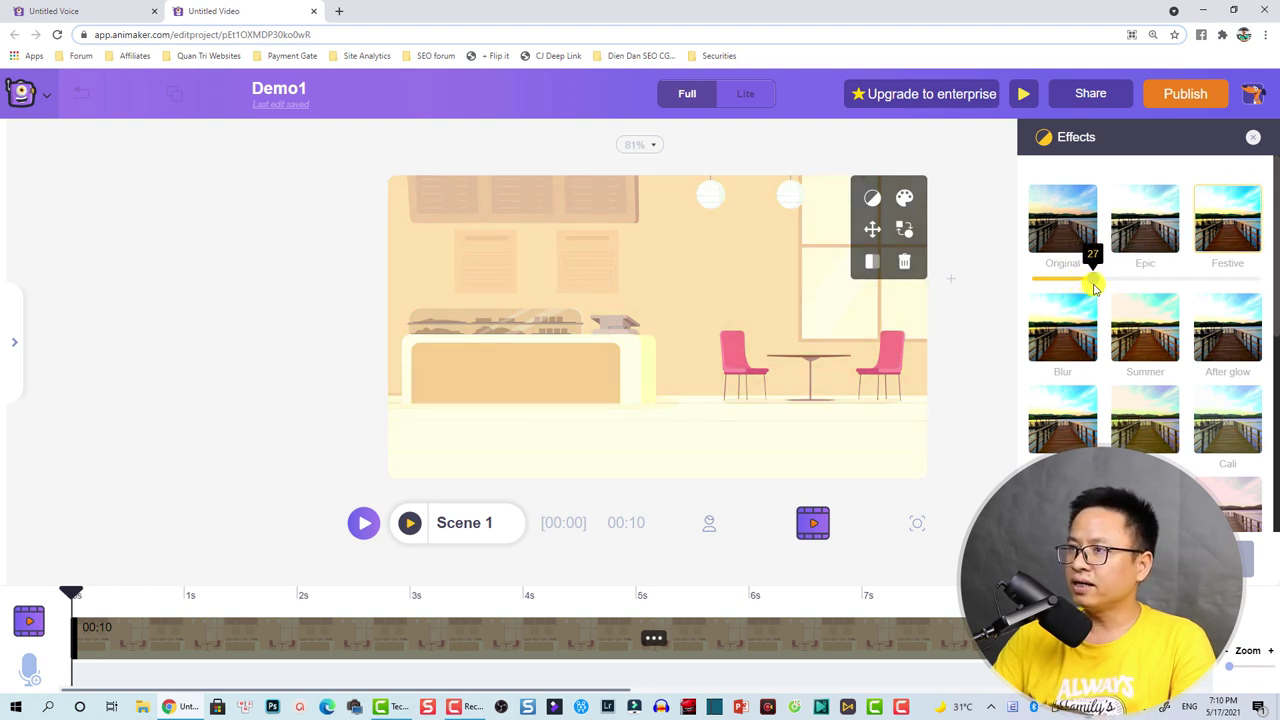
Try red for Color 1 on the cafe walls, then return it to beige.
left_click(904, 200)
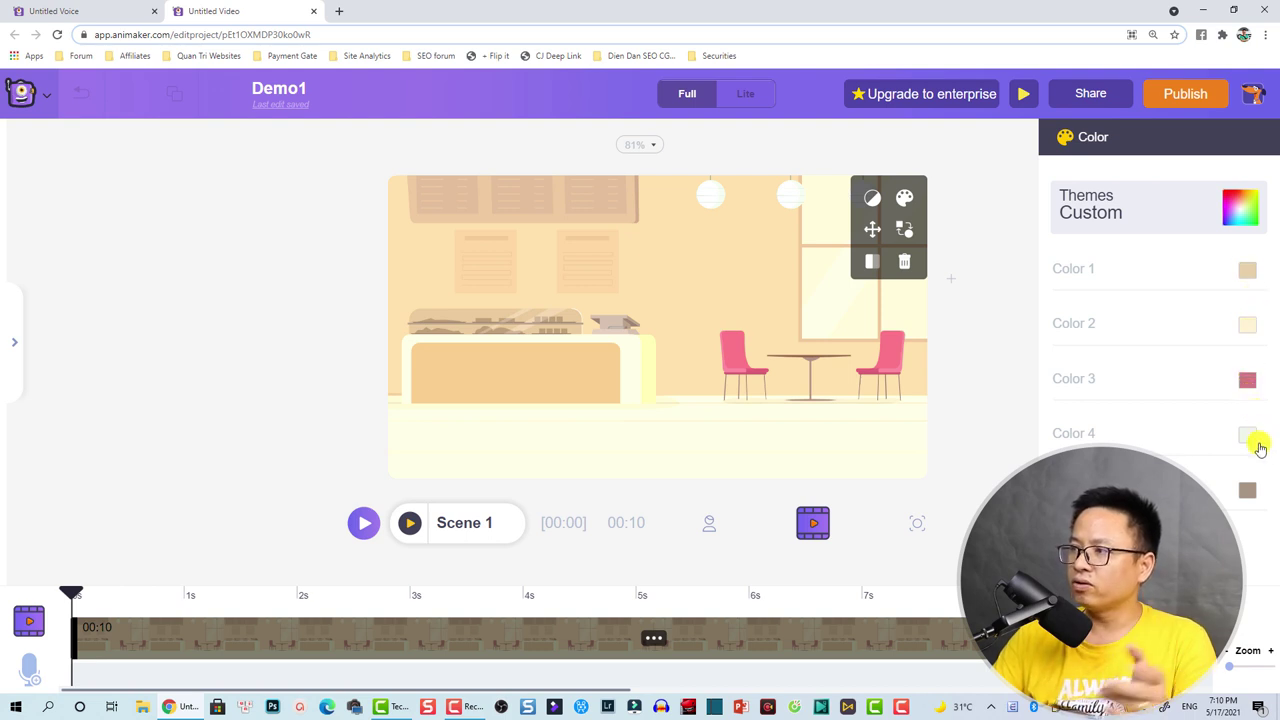
left_click(1246, 272)
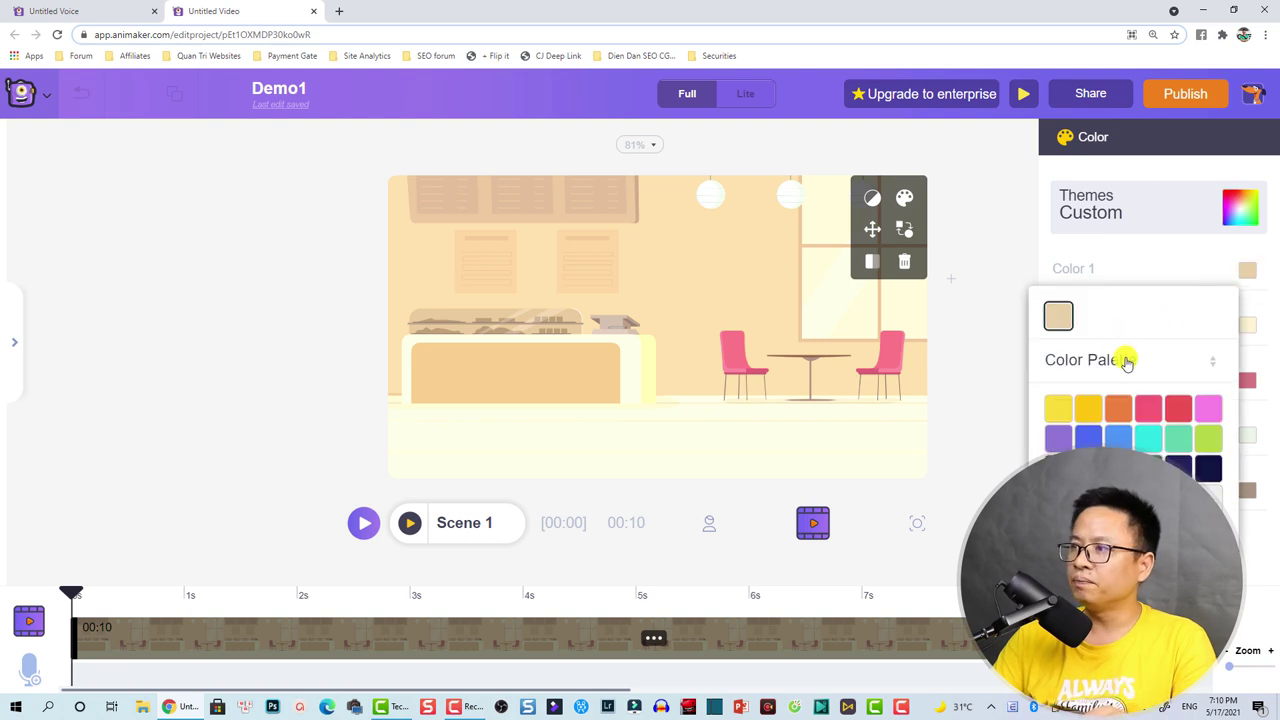
left_click(1178, 408)
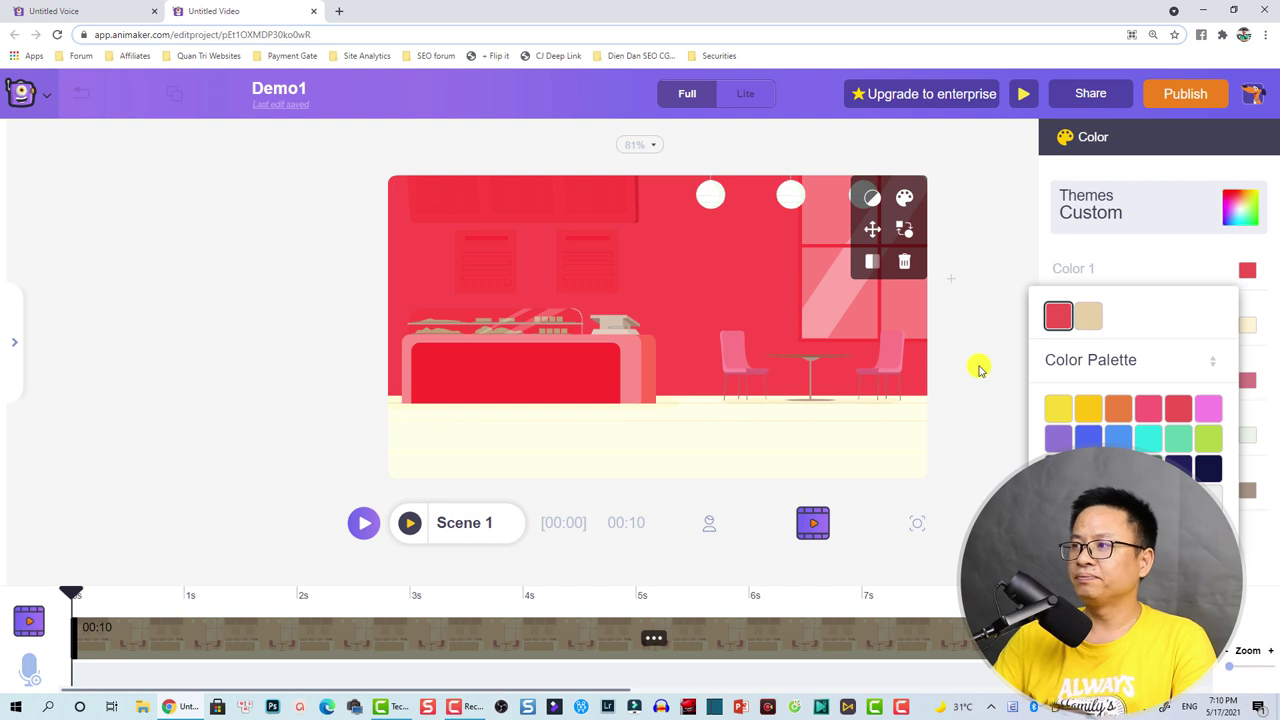
left_click(1097, 324)
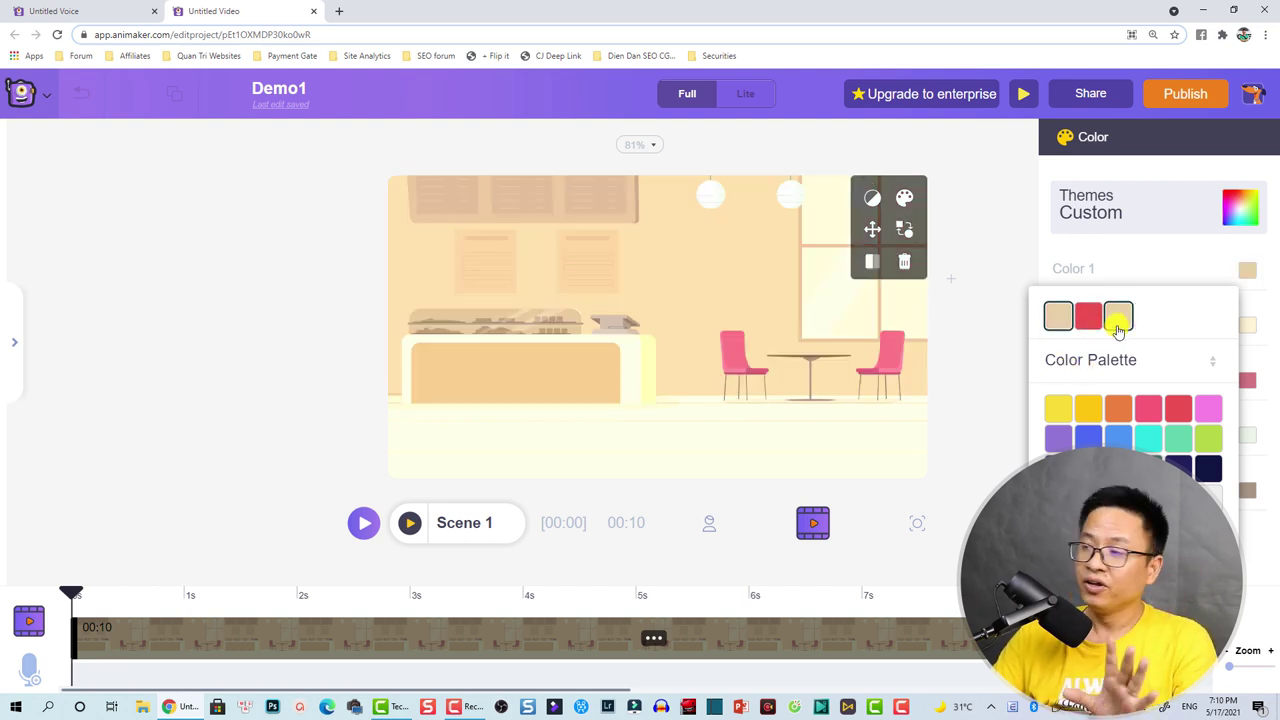
left_click(998, 230)
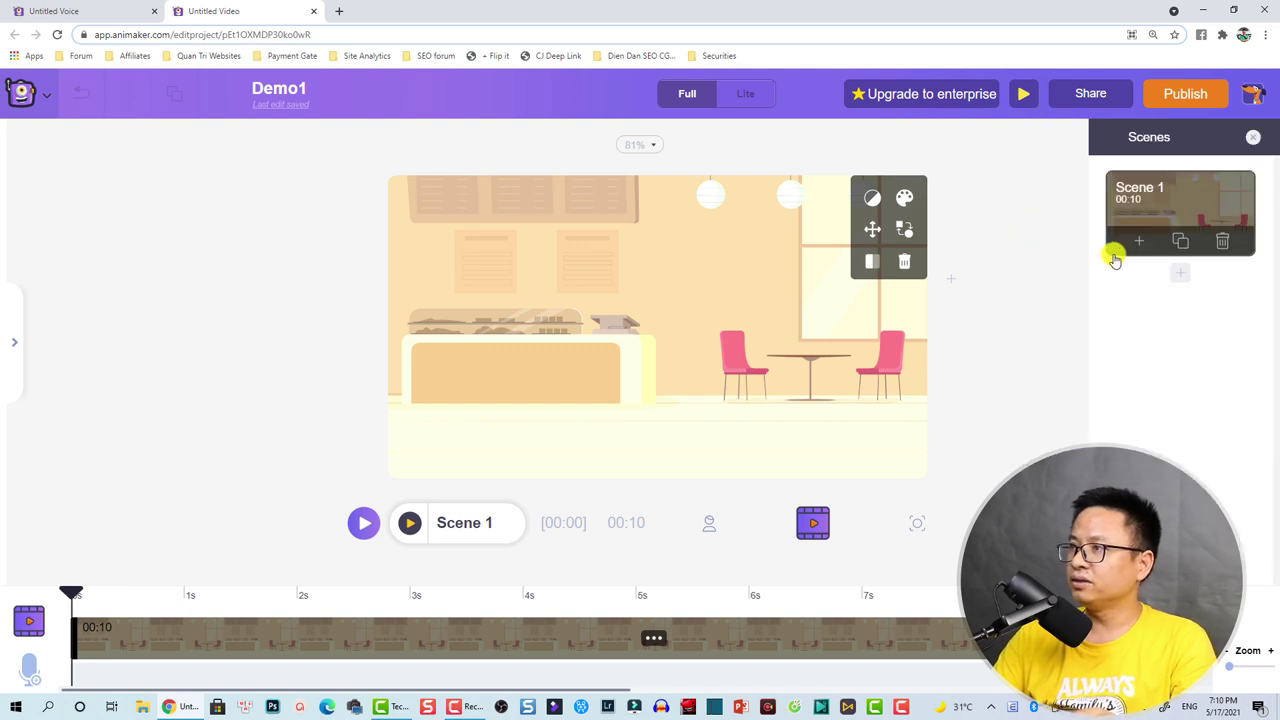
Make Color 2 floor blue and Color 3 chairs purple, then mirror the background horizontally.
left_click(904, 197)
left_click(1247, 324)
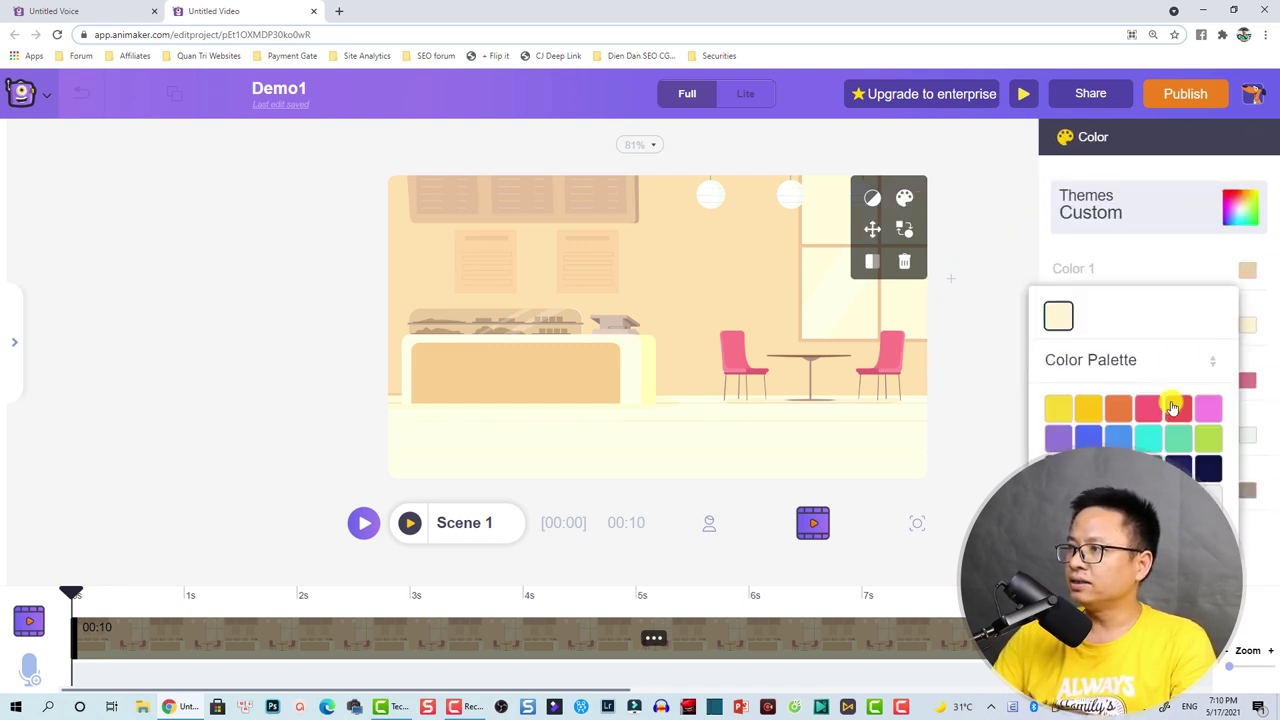
left_click(1100, 438)
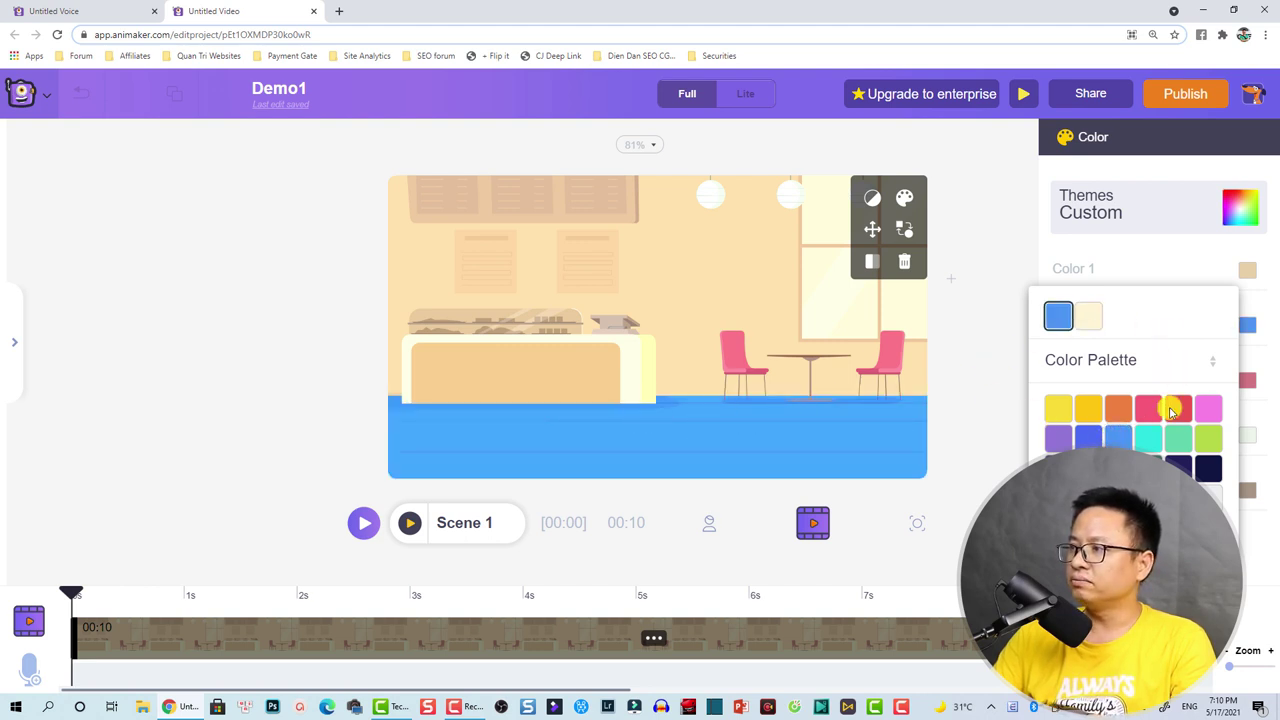
left_click(1247, 380)
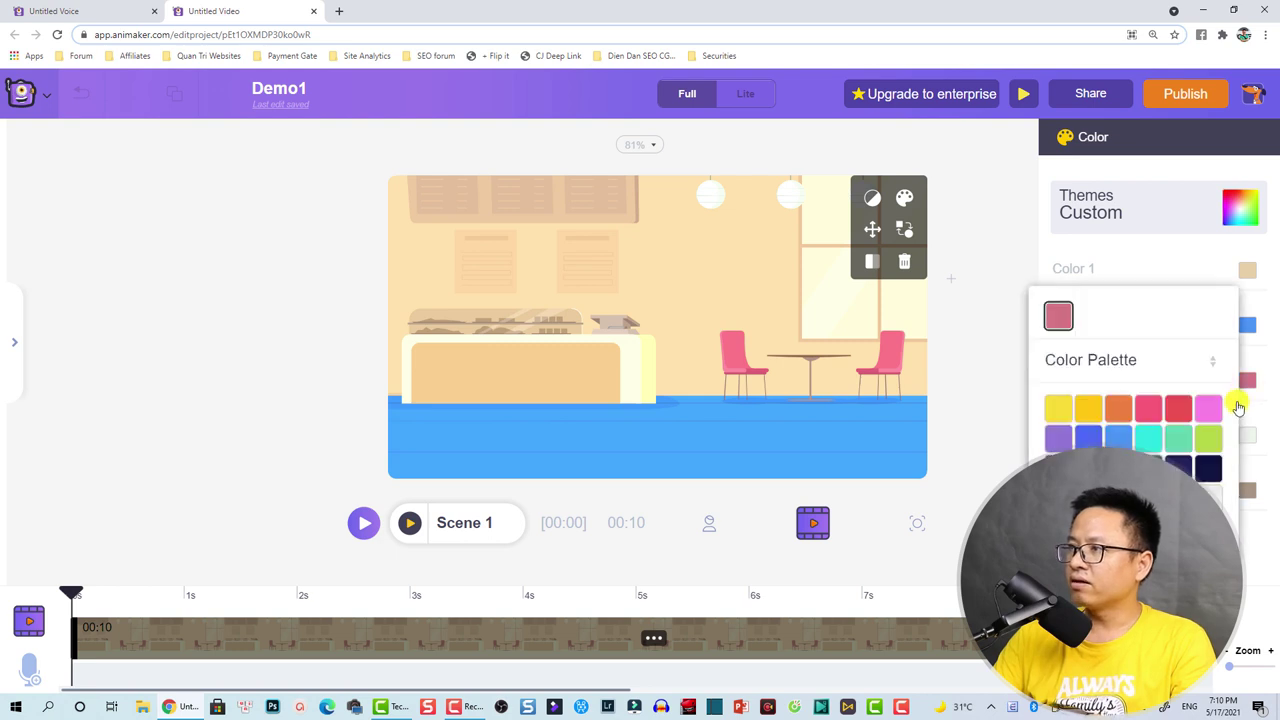
left_click(1058, 438)
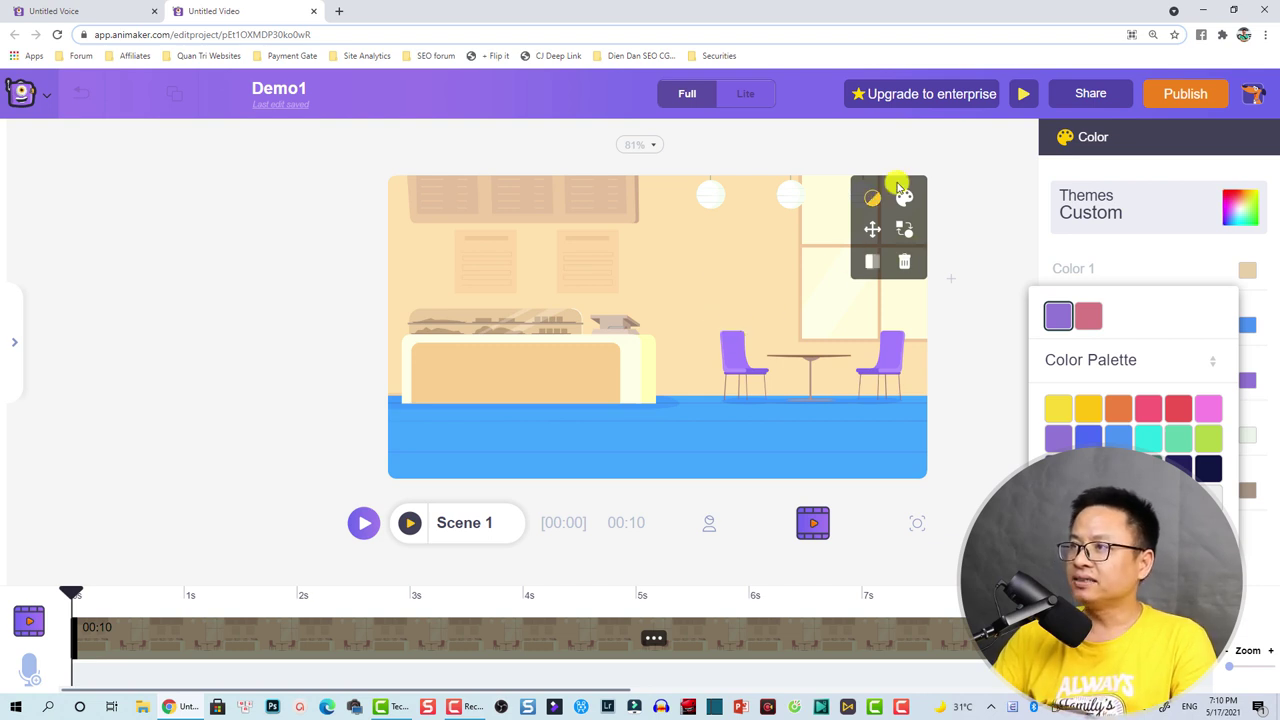
left_click(872, 264)
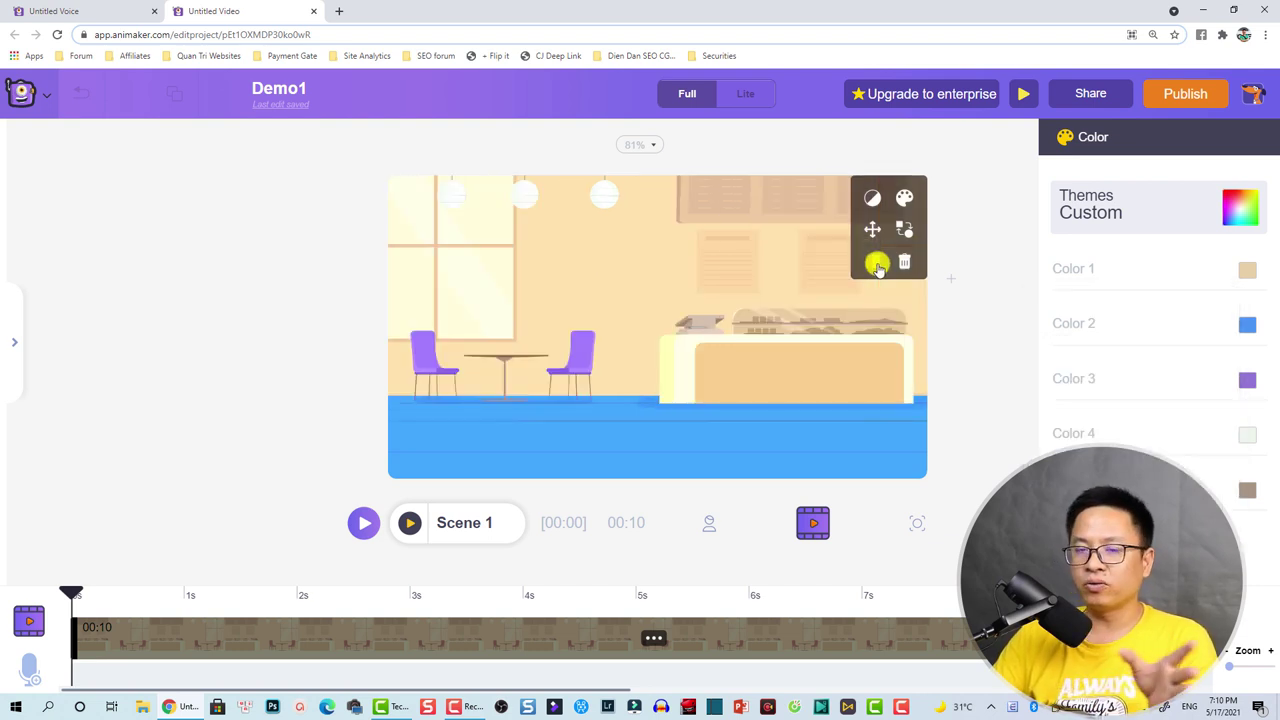
Flip the cafe background back to its original orientation, counter on the left, and reopen Backgrounds.
left_click(874, 263)
left_click(874, 263)
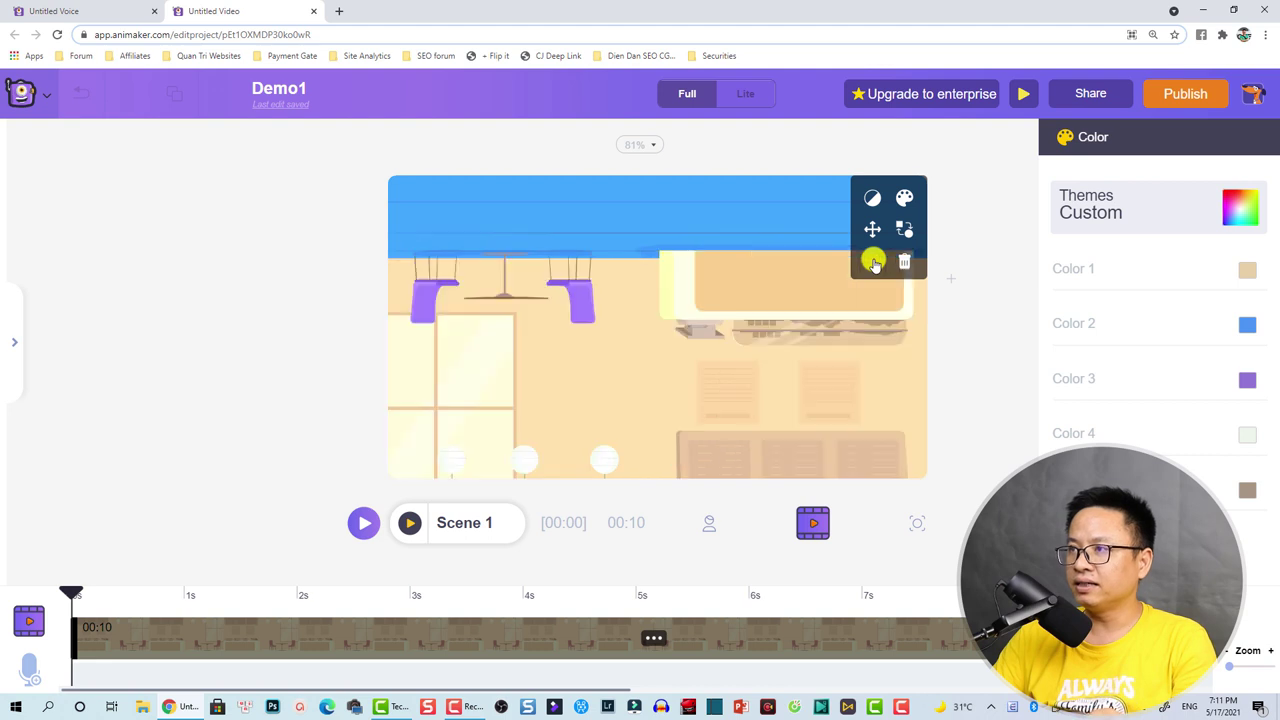
left_click(873, 265)
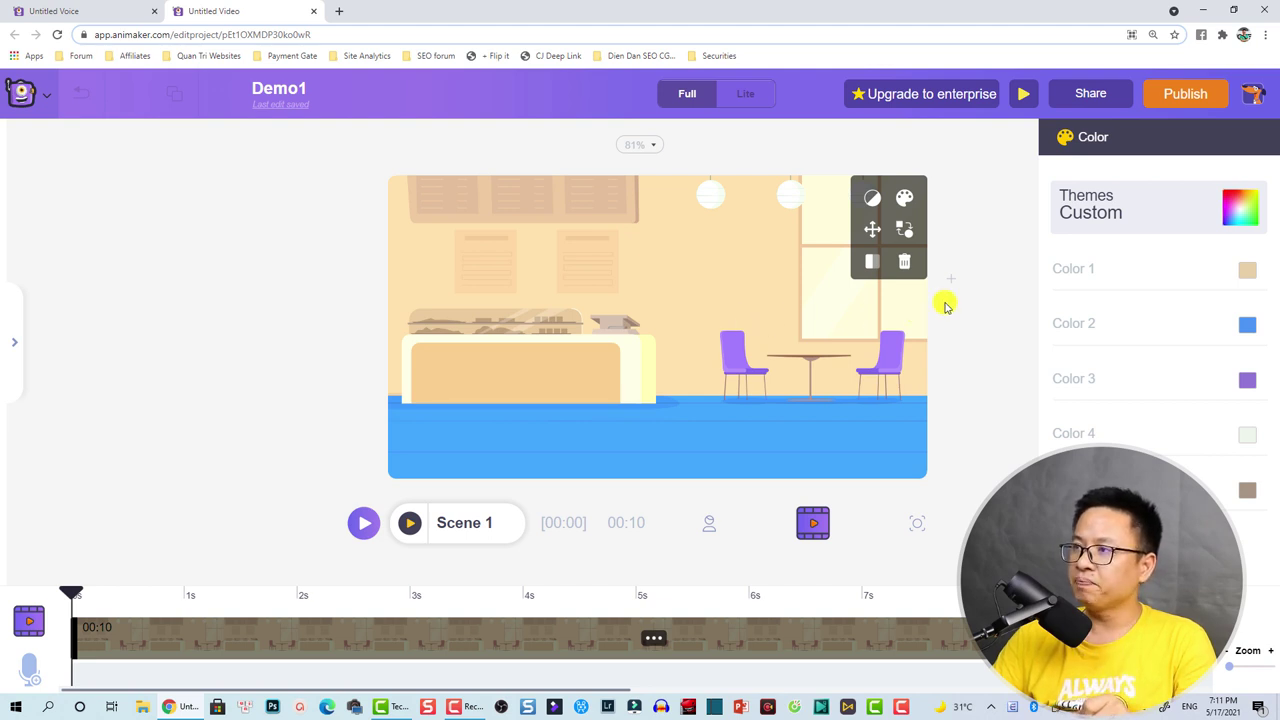
left_click(1000, 300)
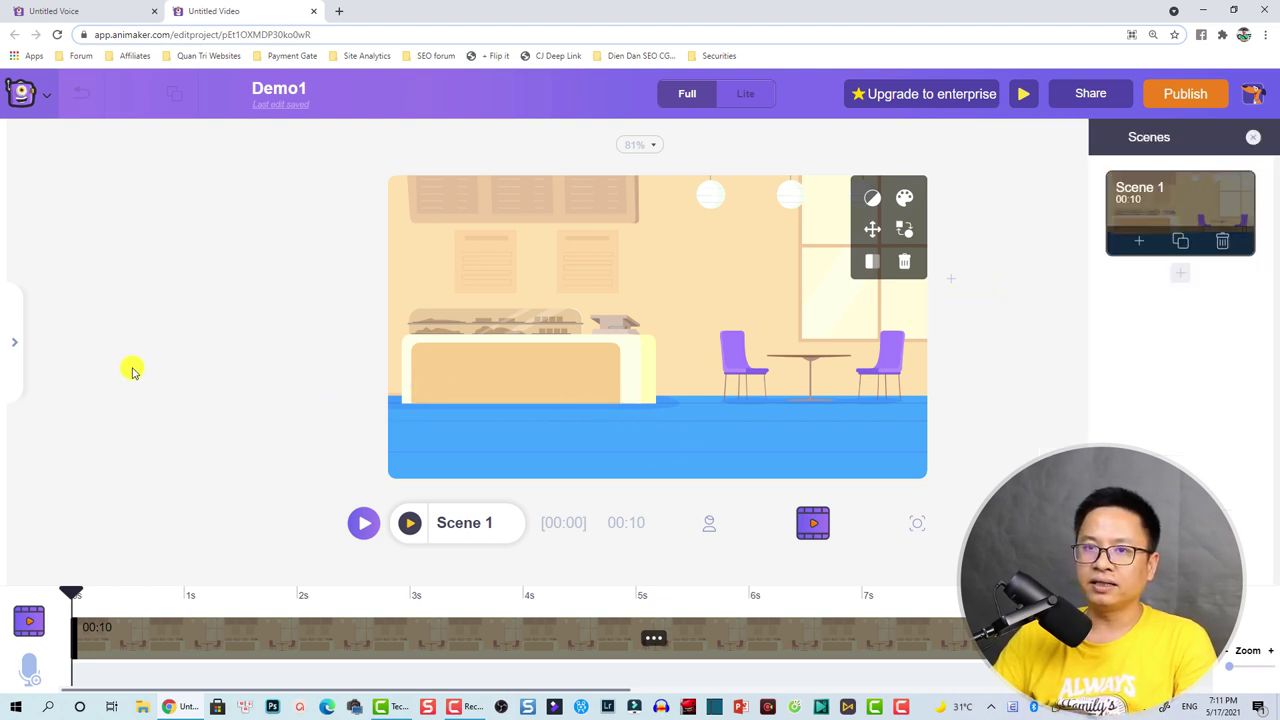
left_click(18, 346)
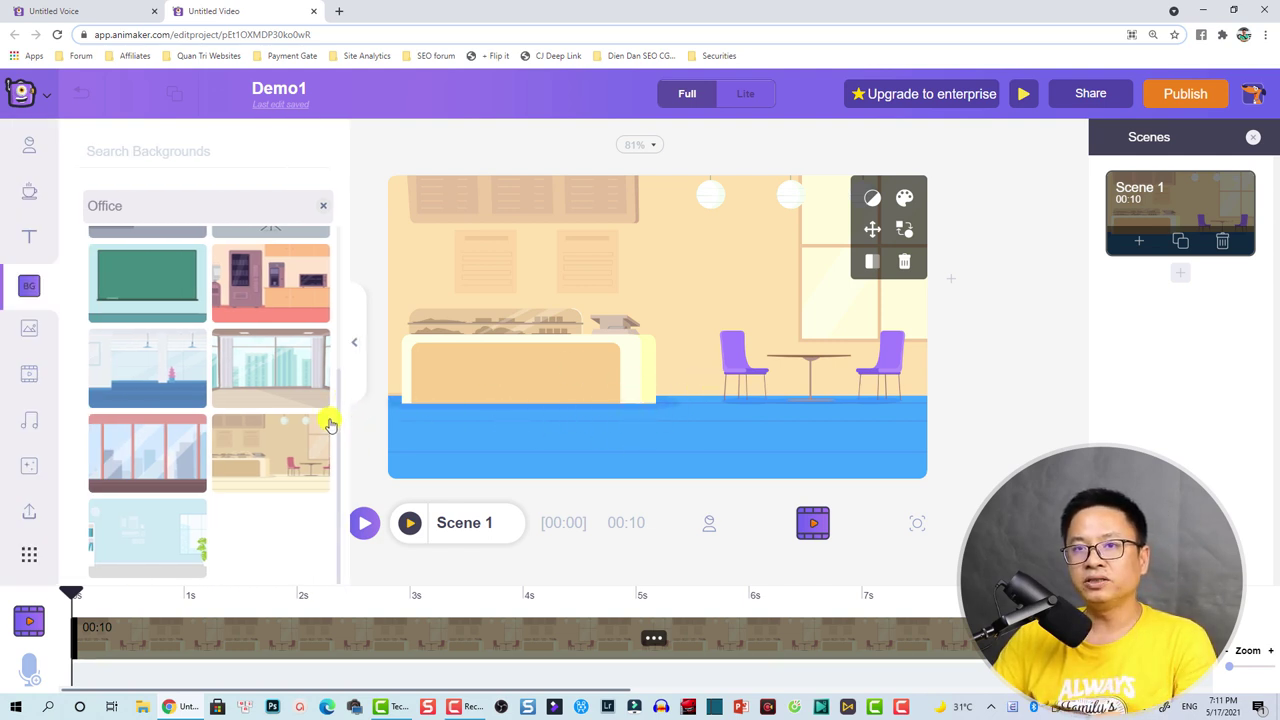
Add the bearded custom character to the cafe scene and preview Scene 1.
left_click(30, 148)
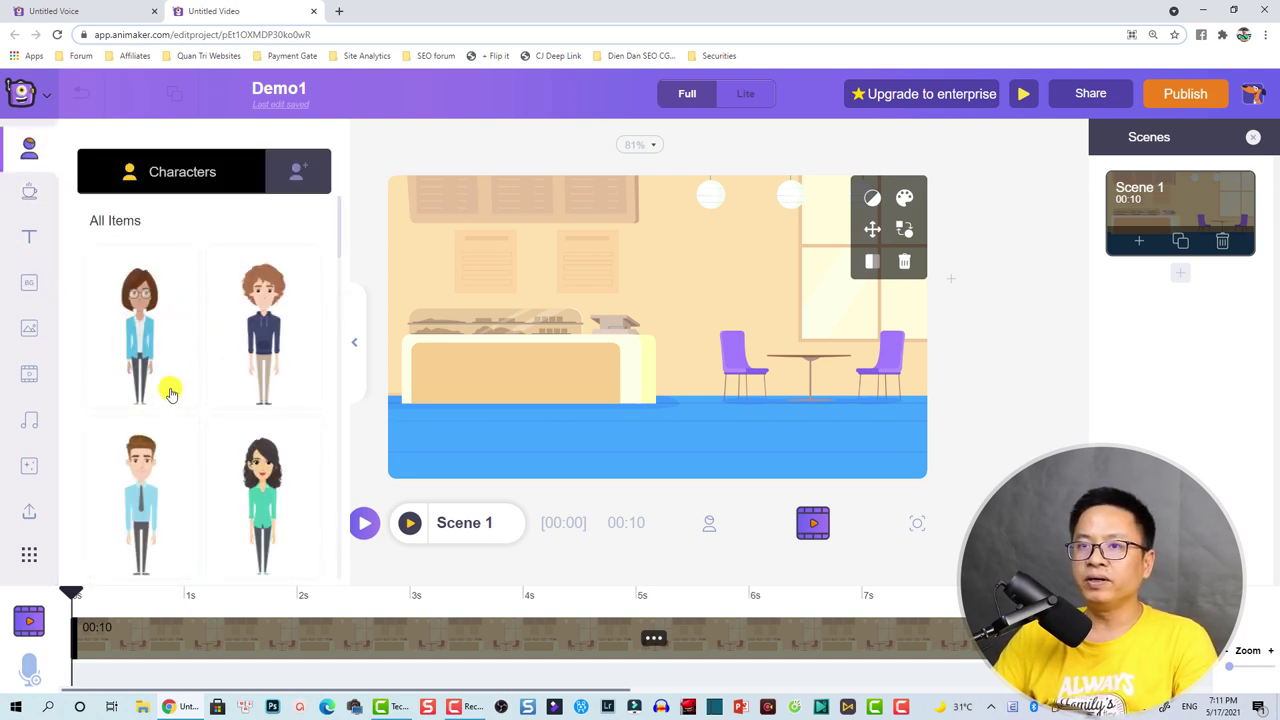
left_click(294, 172)
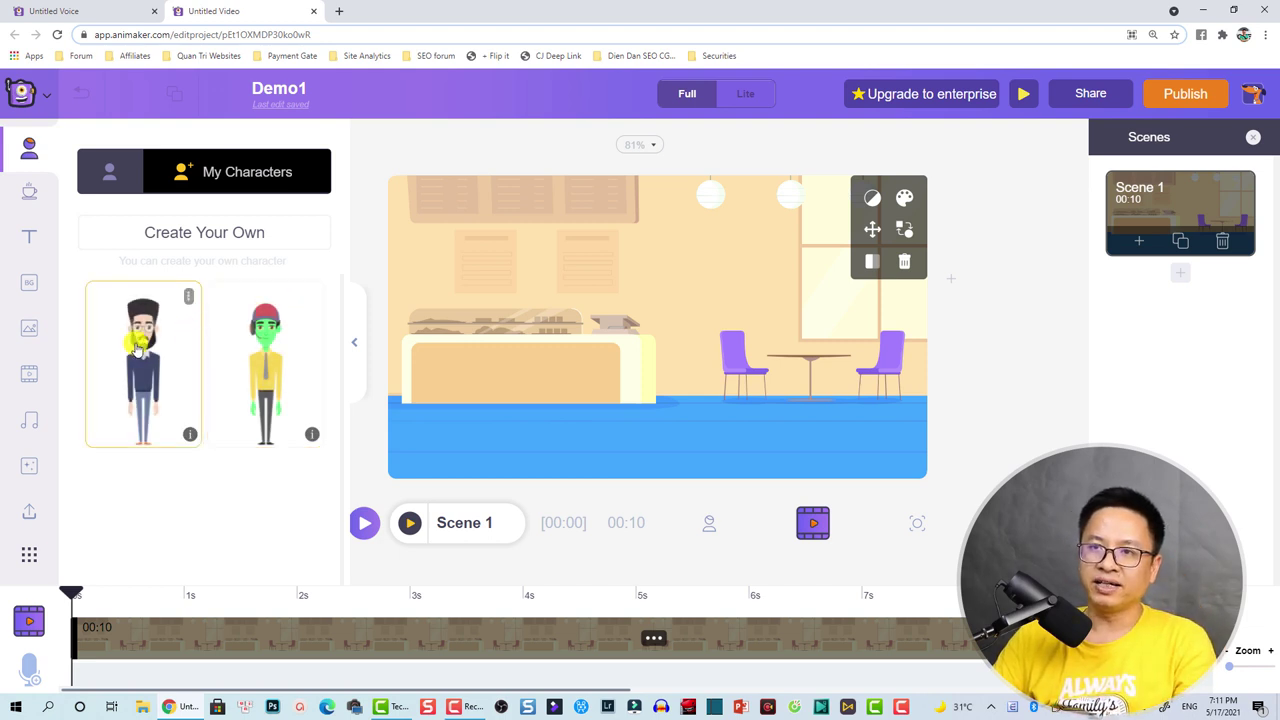
left_click(157, 422)
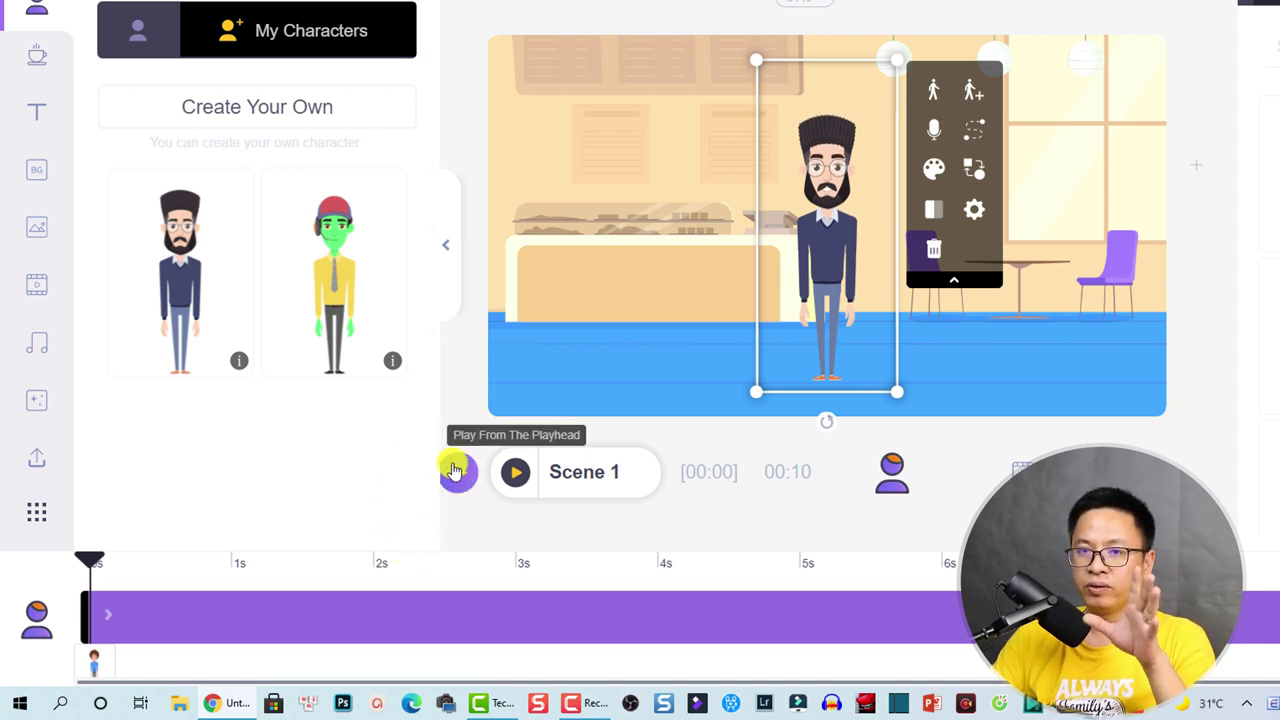
left_click(517, 475)
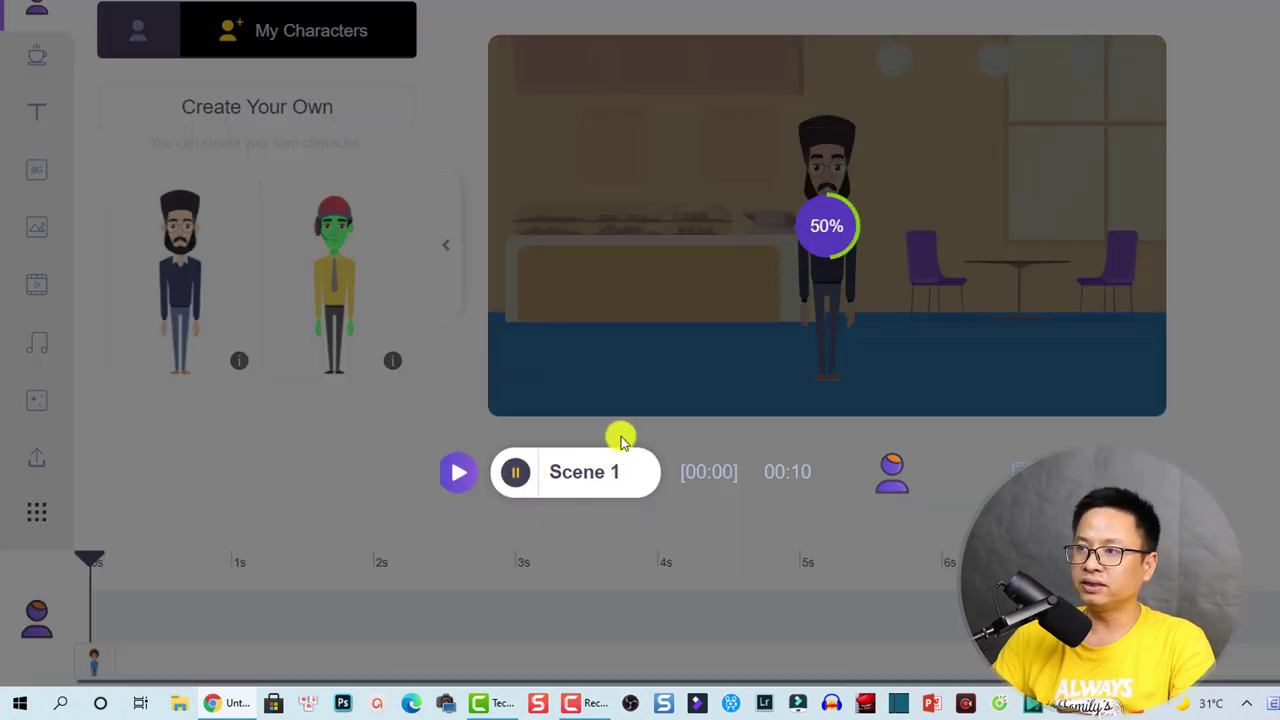
left_click(640, 512)
Select the bearded character to bring up its Actions panel.
left_click(845, 222)
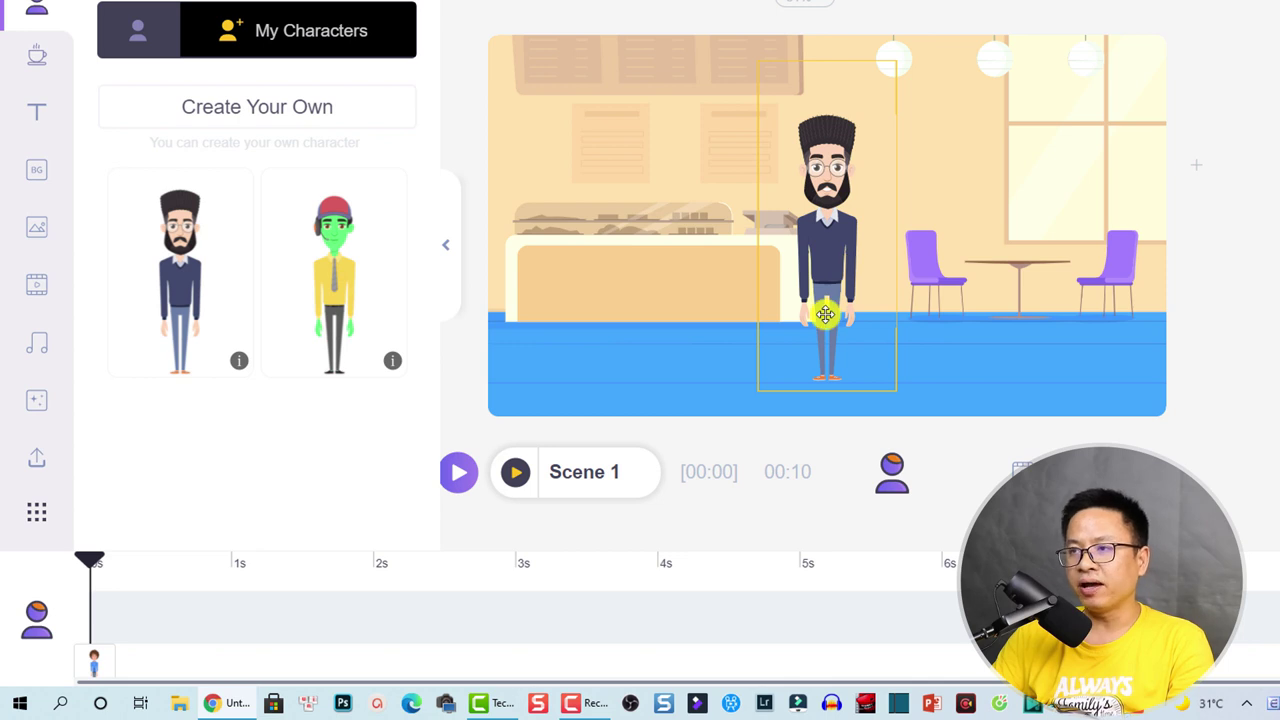
left_click(770, 433)
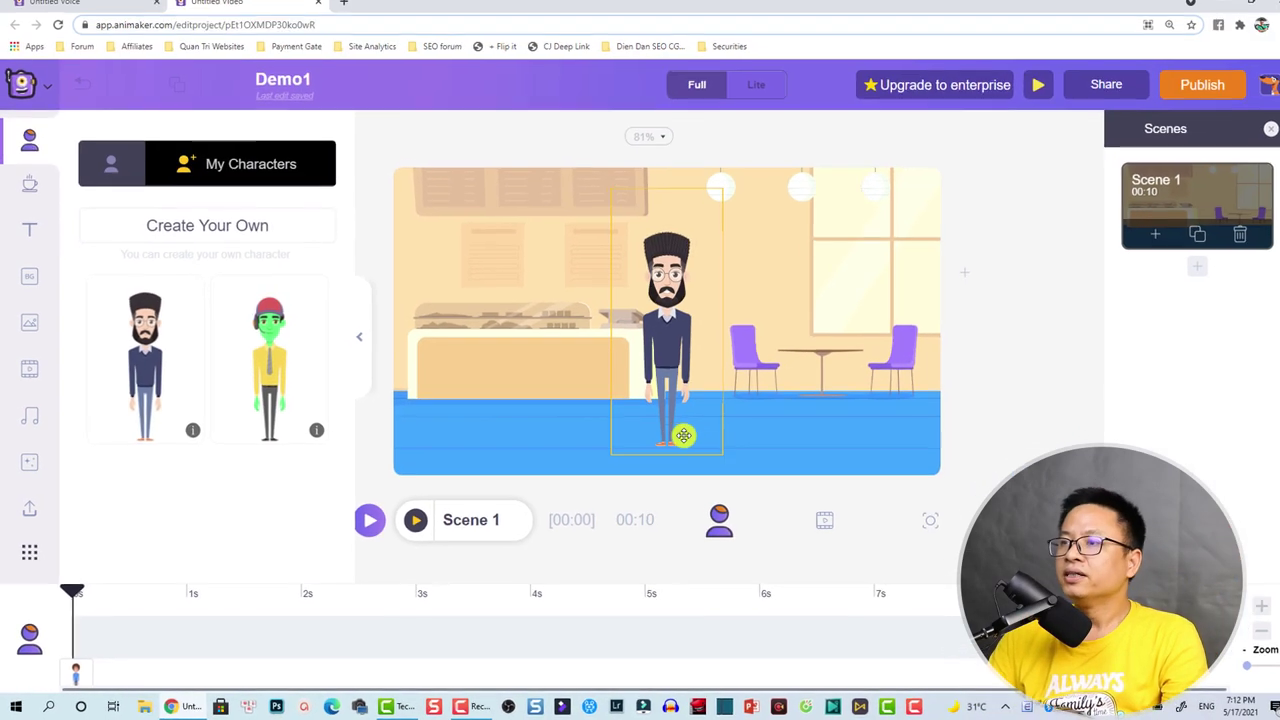
left_click(826, 315)
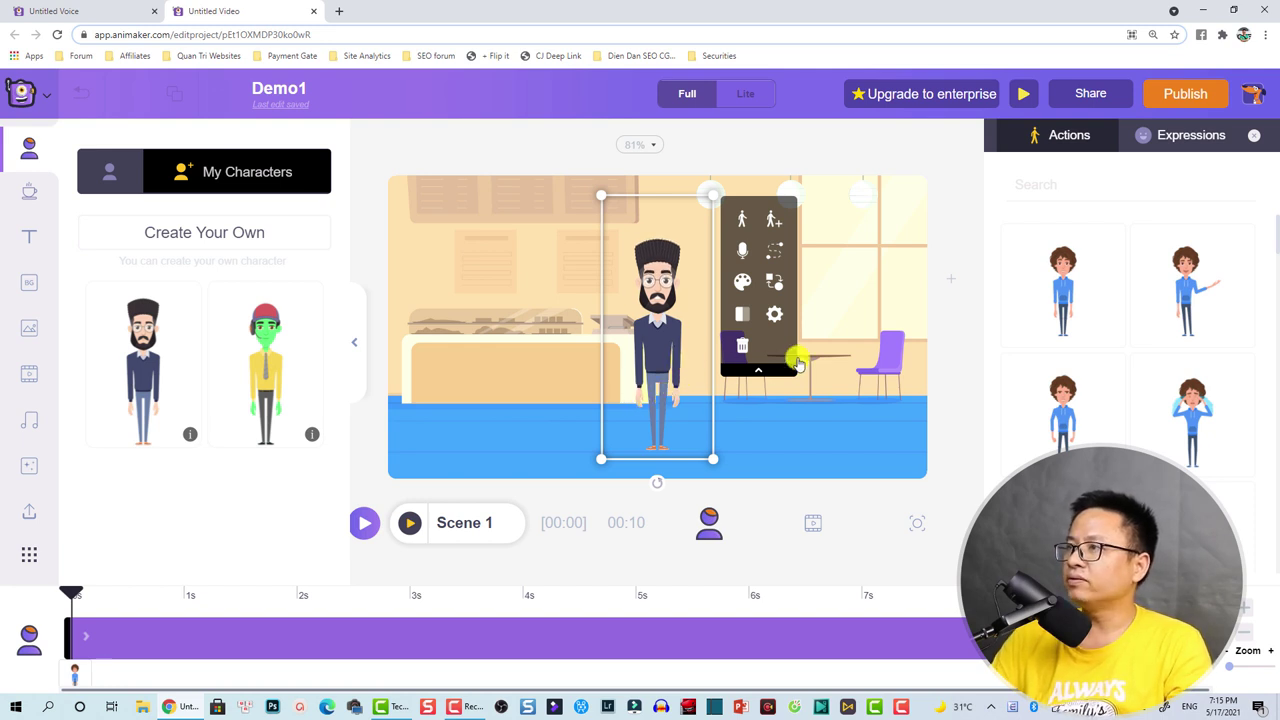
Apply the 'walking' action to the bearded character and preview Scene 1.
left_click(1058, 186)
type("walking")
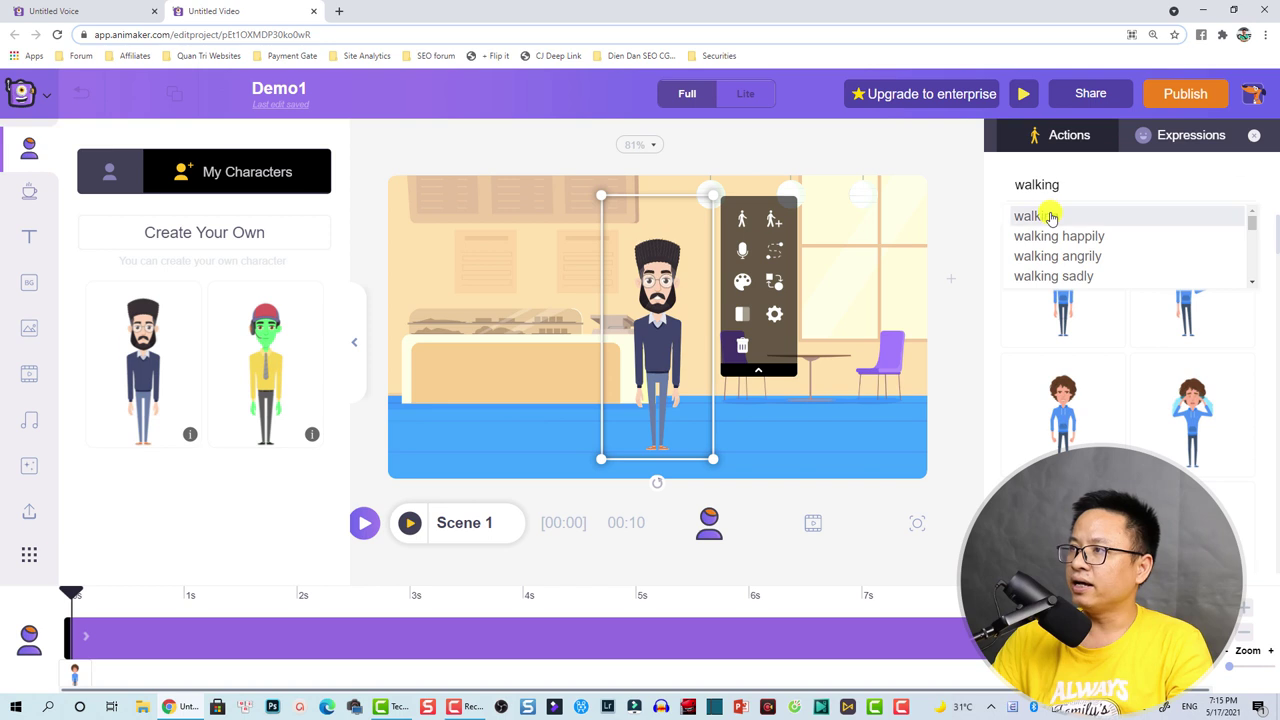
left_click(1047, 214)
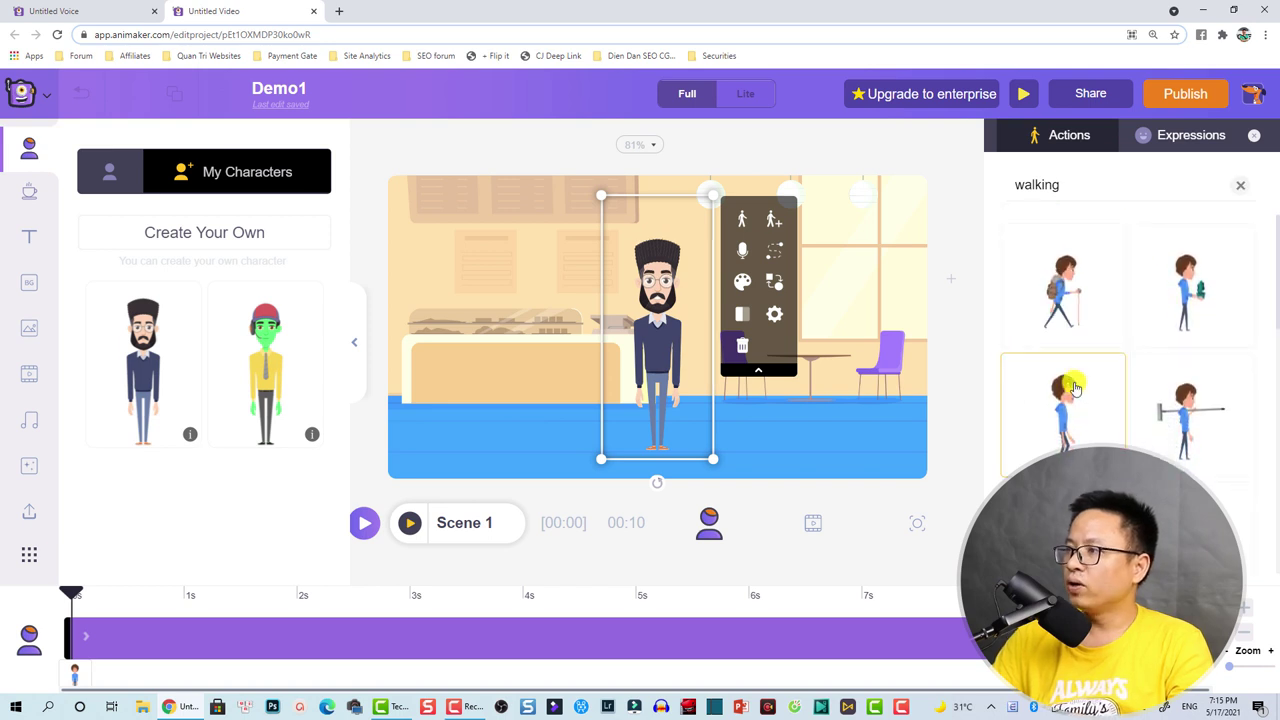
left_click(1063, 432)
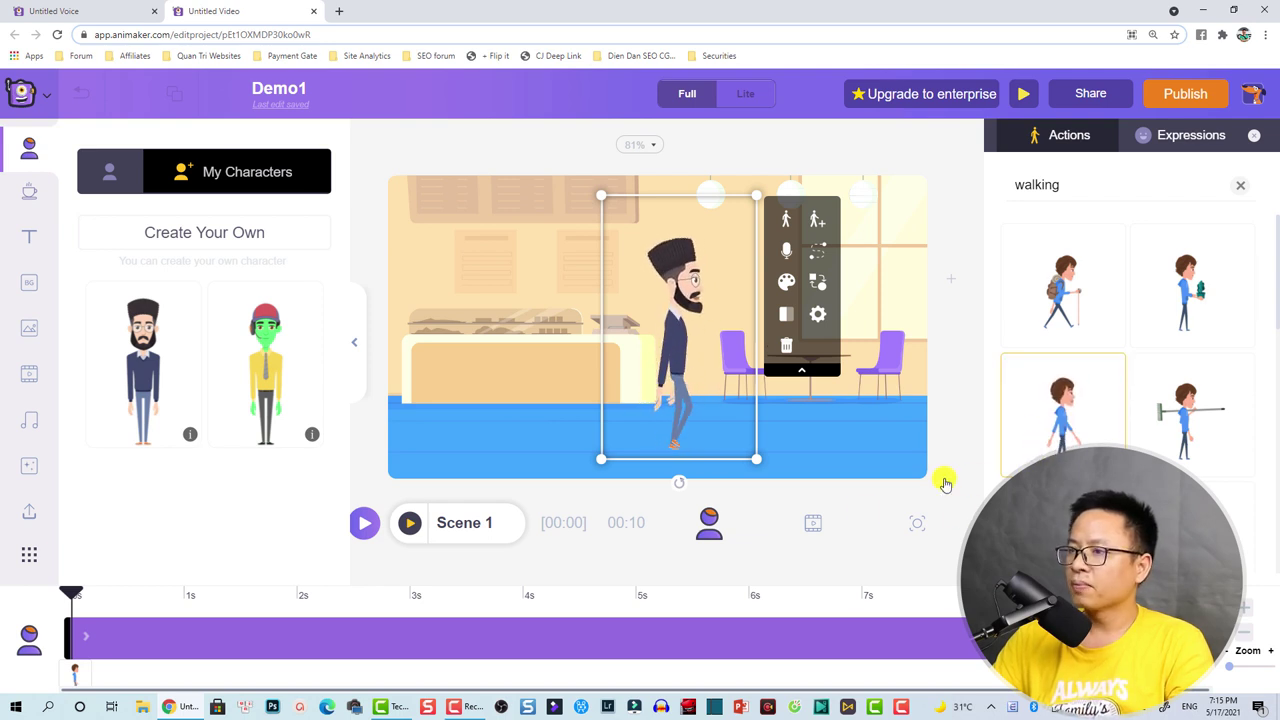
left_click(407, 524)
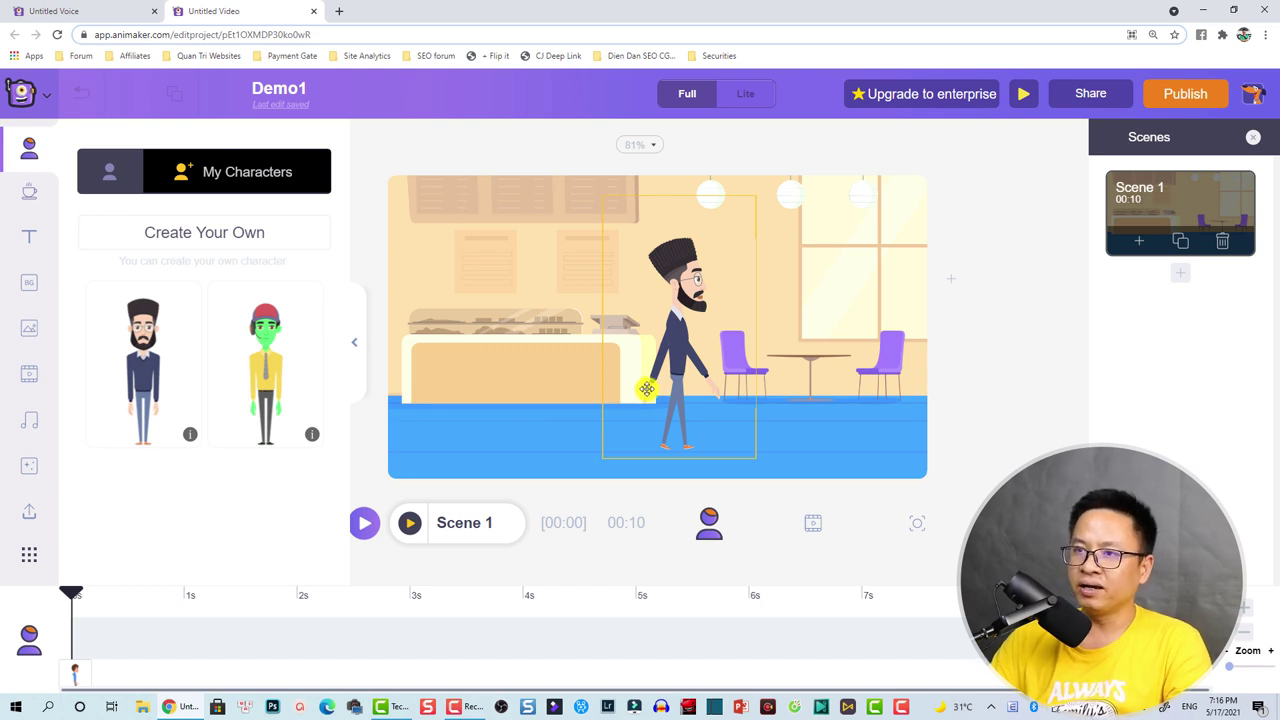
Collapse the character library and move the bearded character off-stage to the left.
left_click(354, 347)
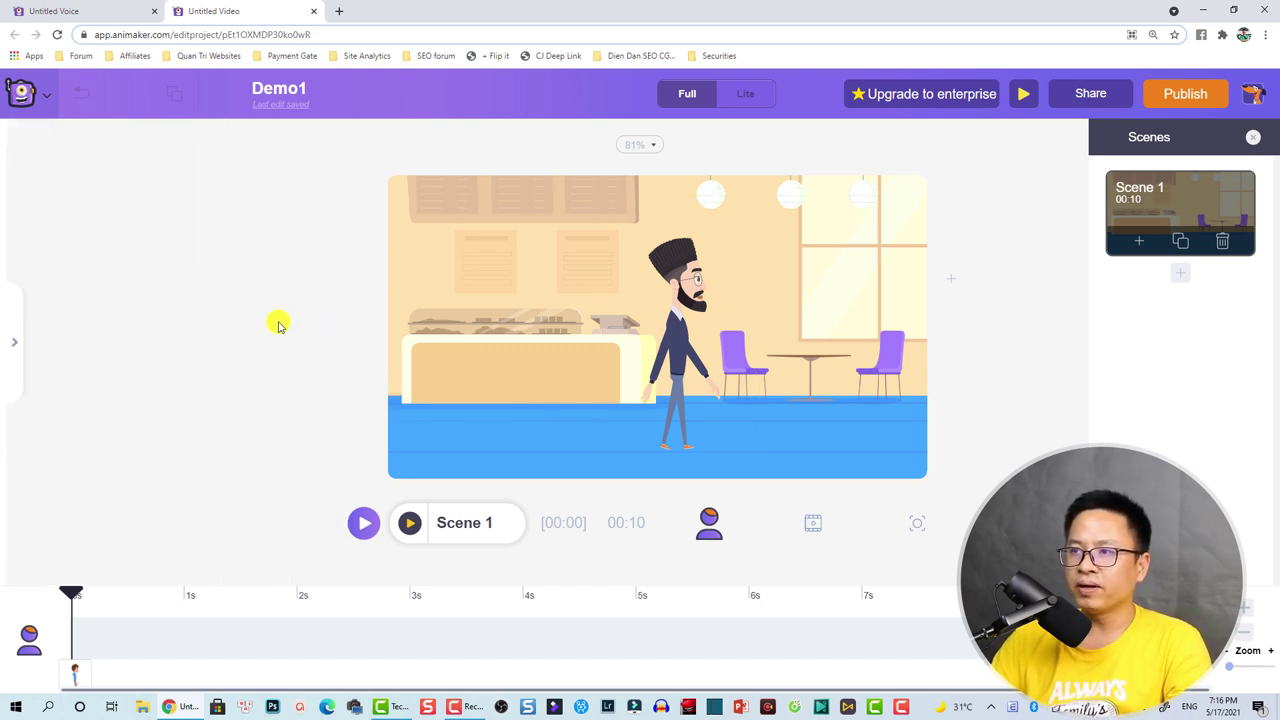
left_click(675, 378)
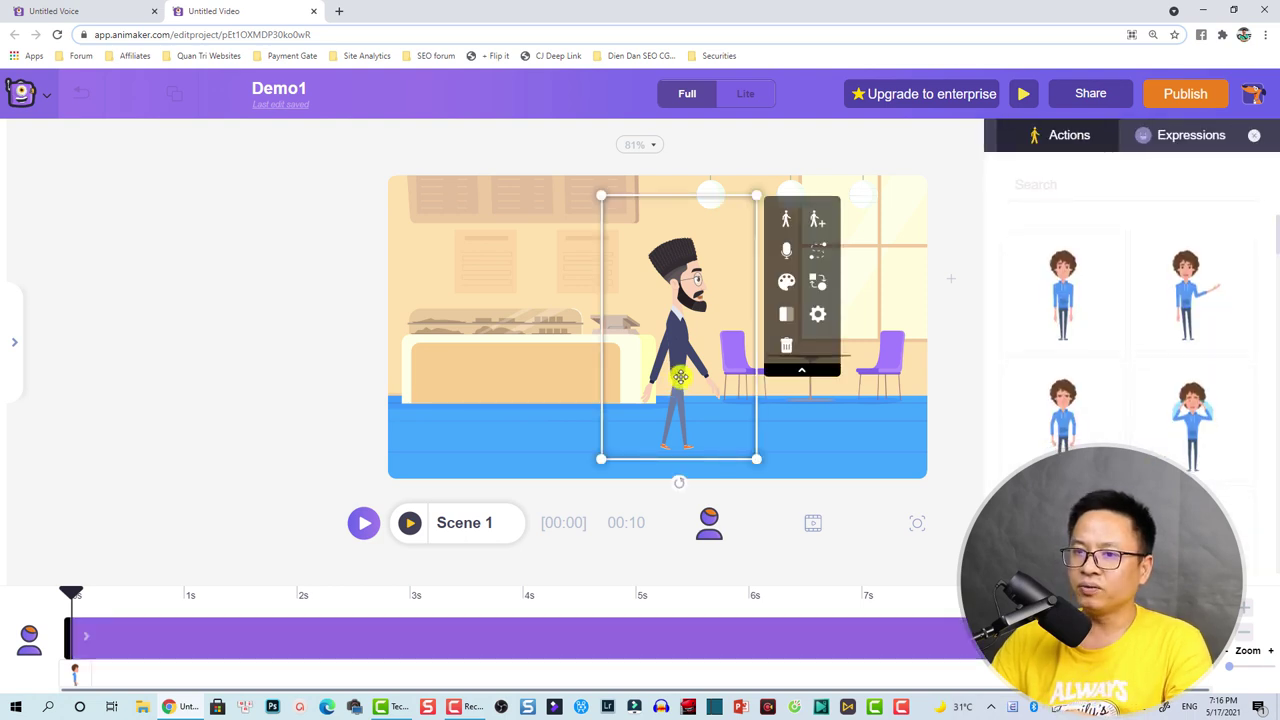
left_click_drag(675, 378, 309, 370)
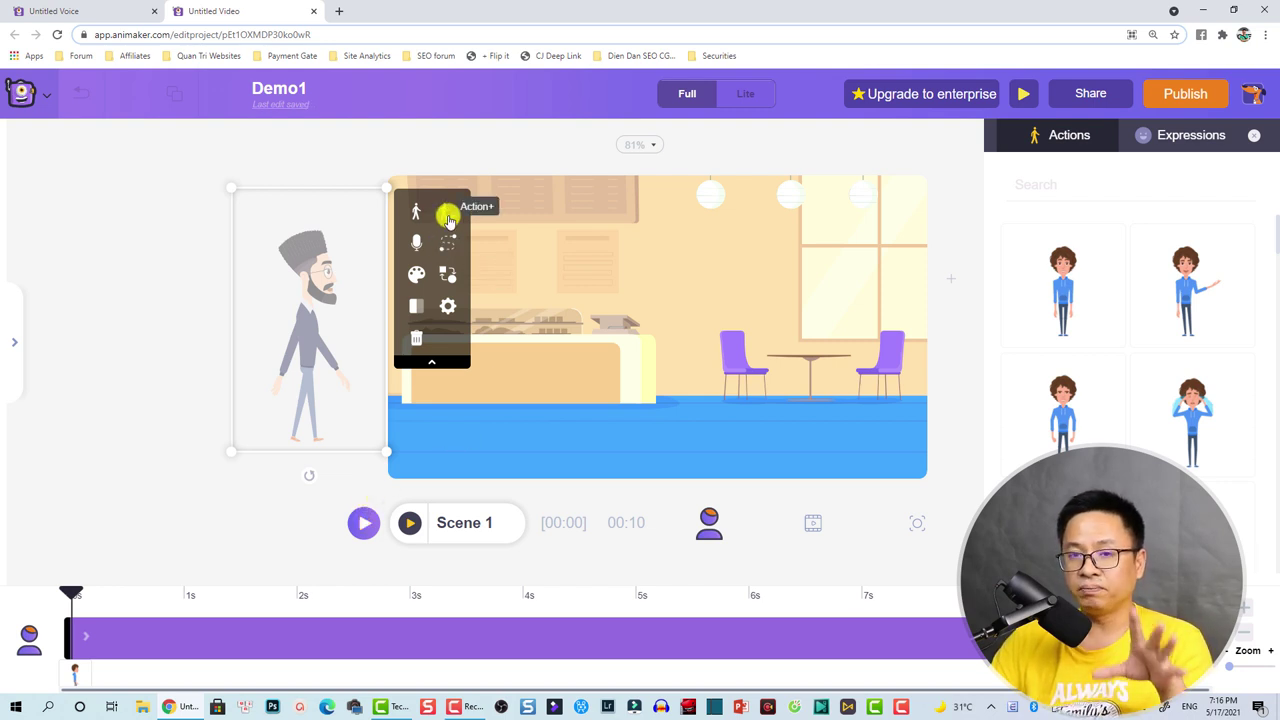
Add a second action step ending at the café centre, and apply the walk-in sequence.
left_click(448, 218)
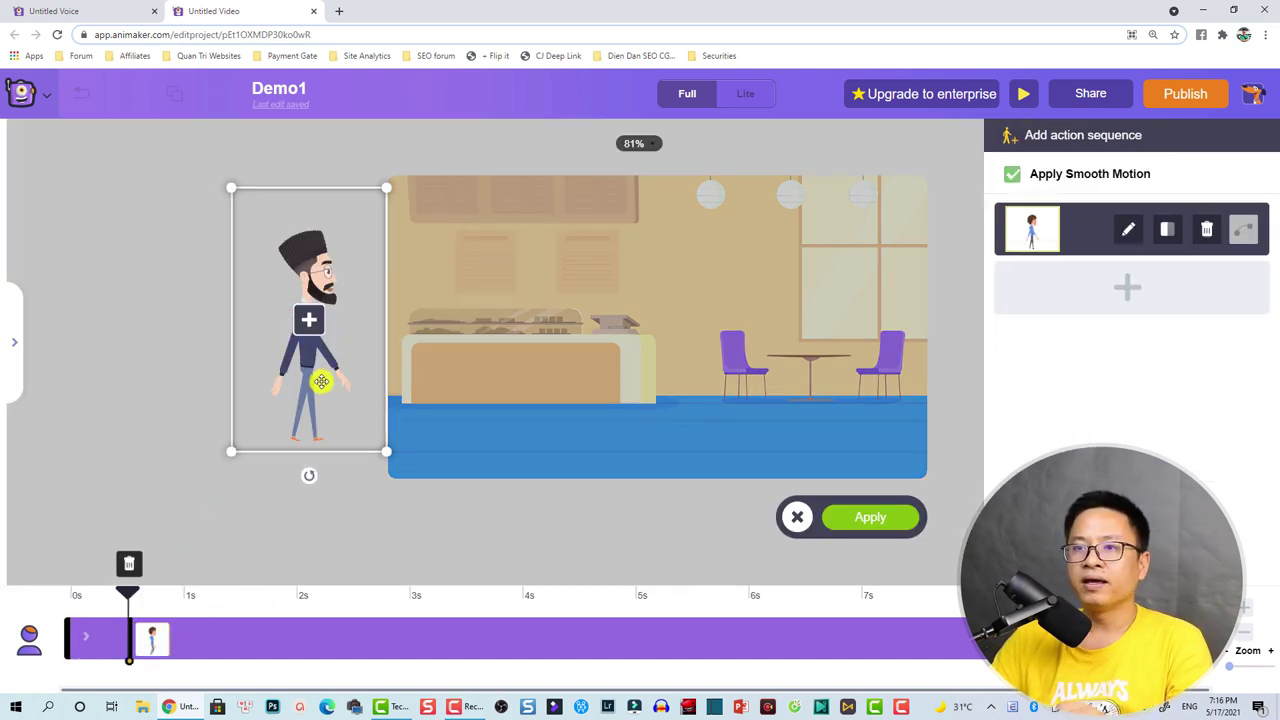
left_click(309, 326)
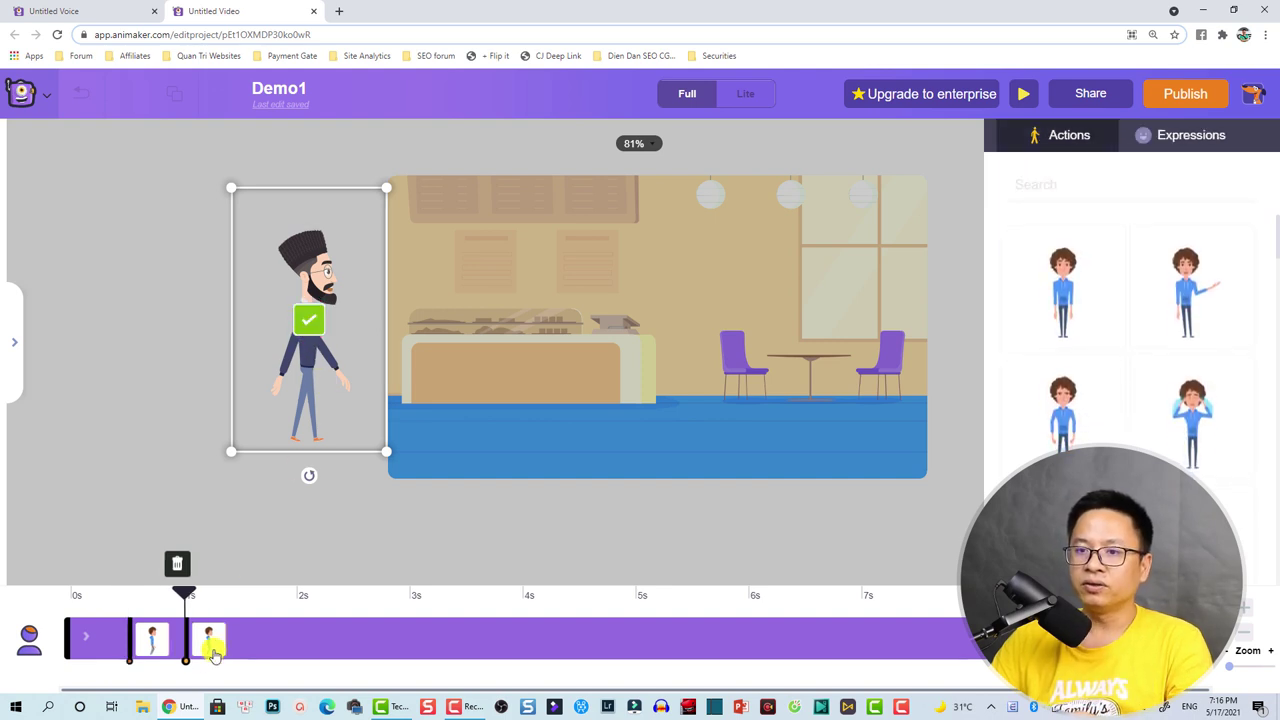
left_click(155, 643)
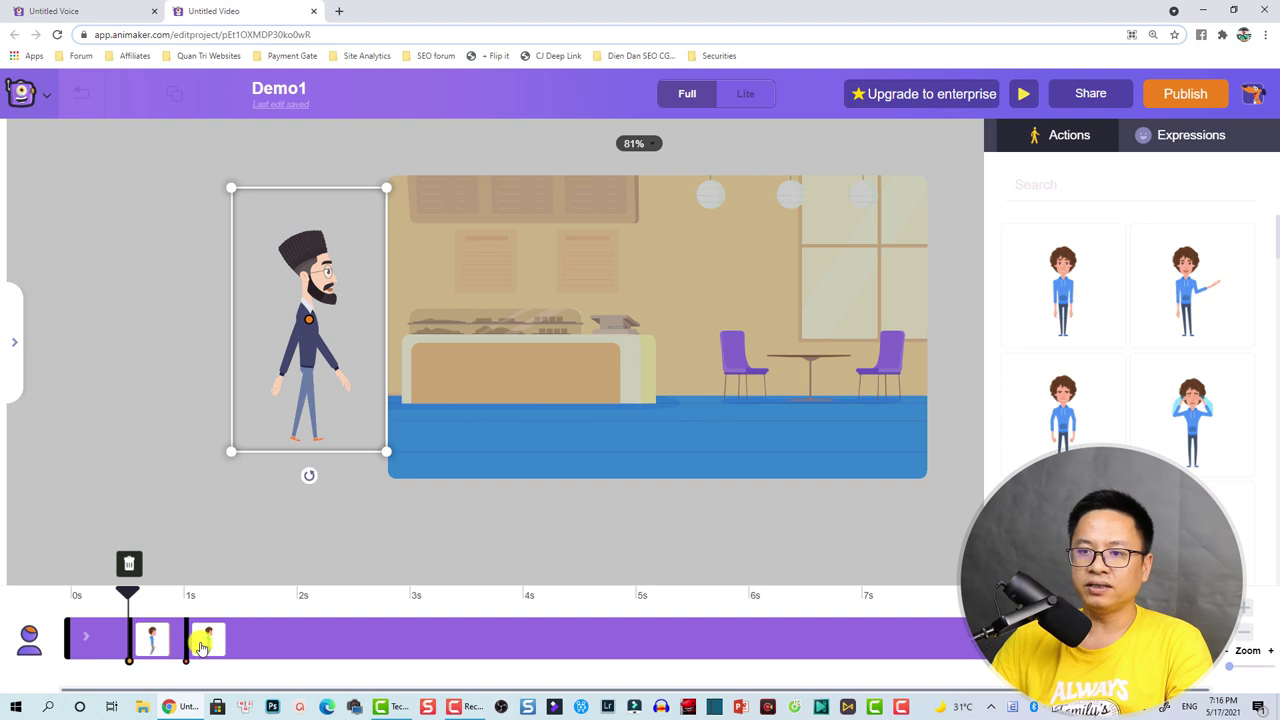
left_click(201, 647)
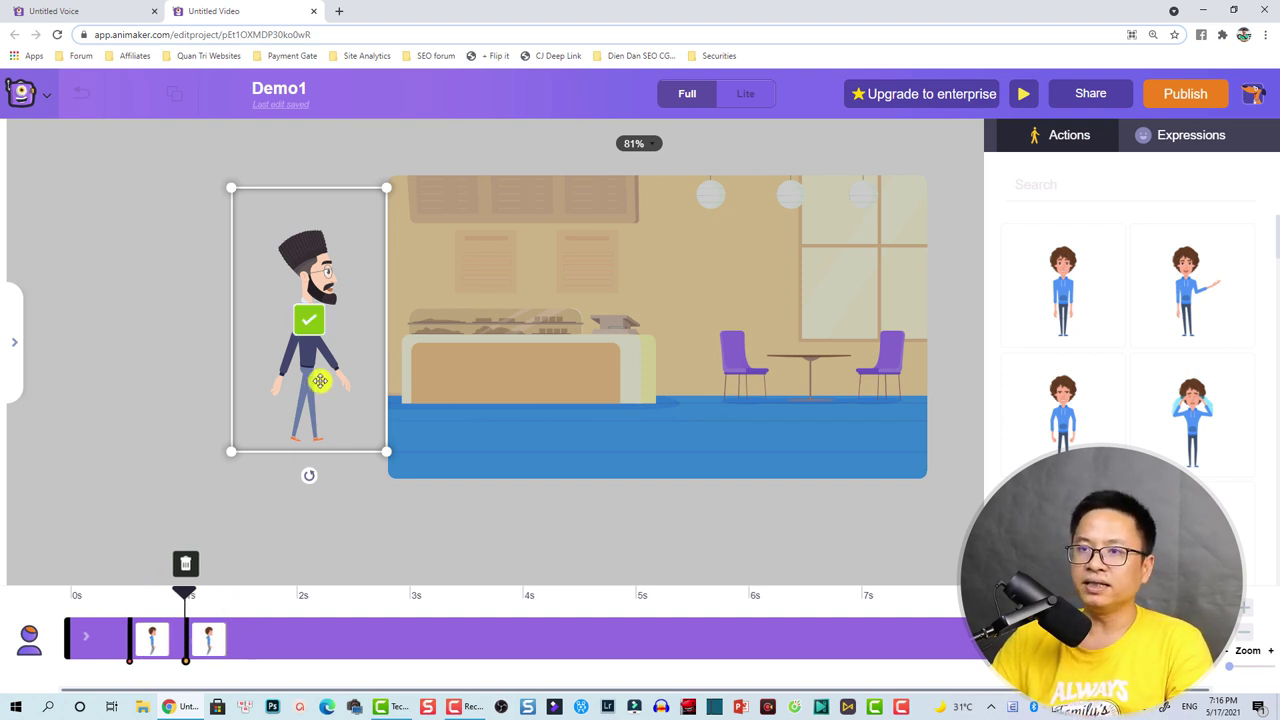
left_click_drag(309, 357, 626, 357)
left_click_drag(642, 356, 655, 357)
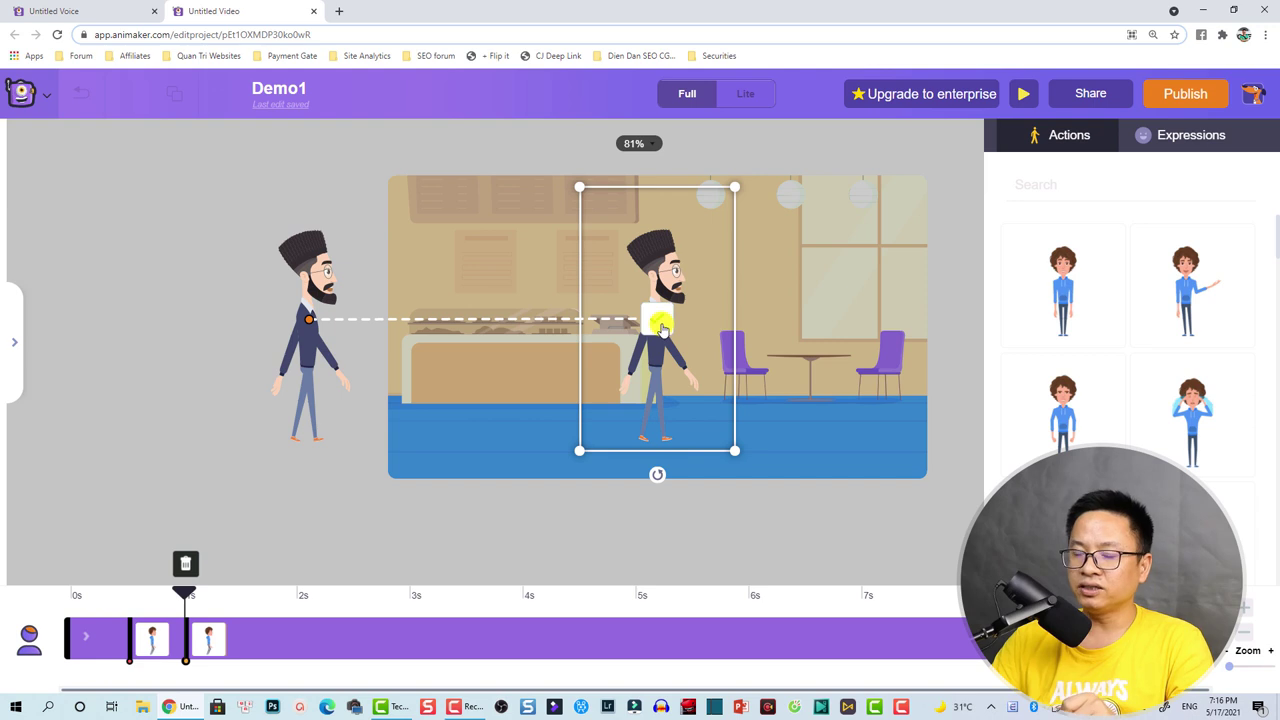
left_click(660, 324)
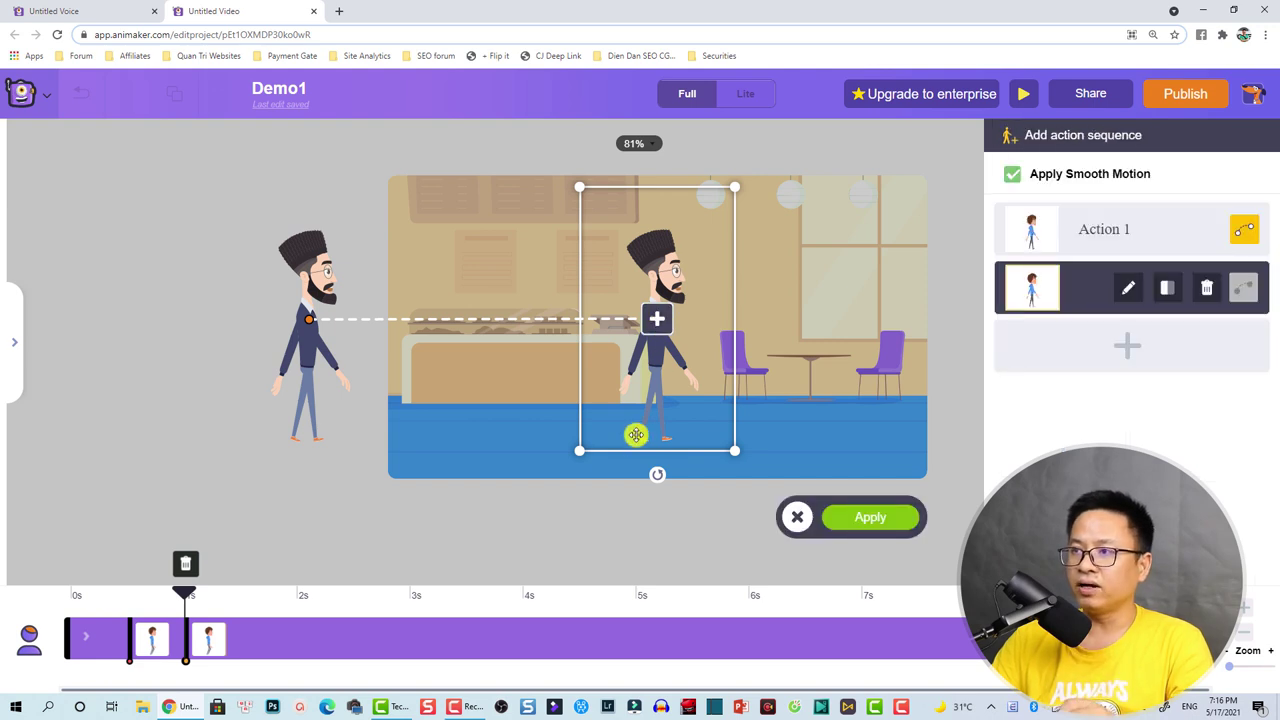
left_click(868, 518)
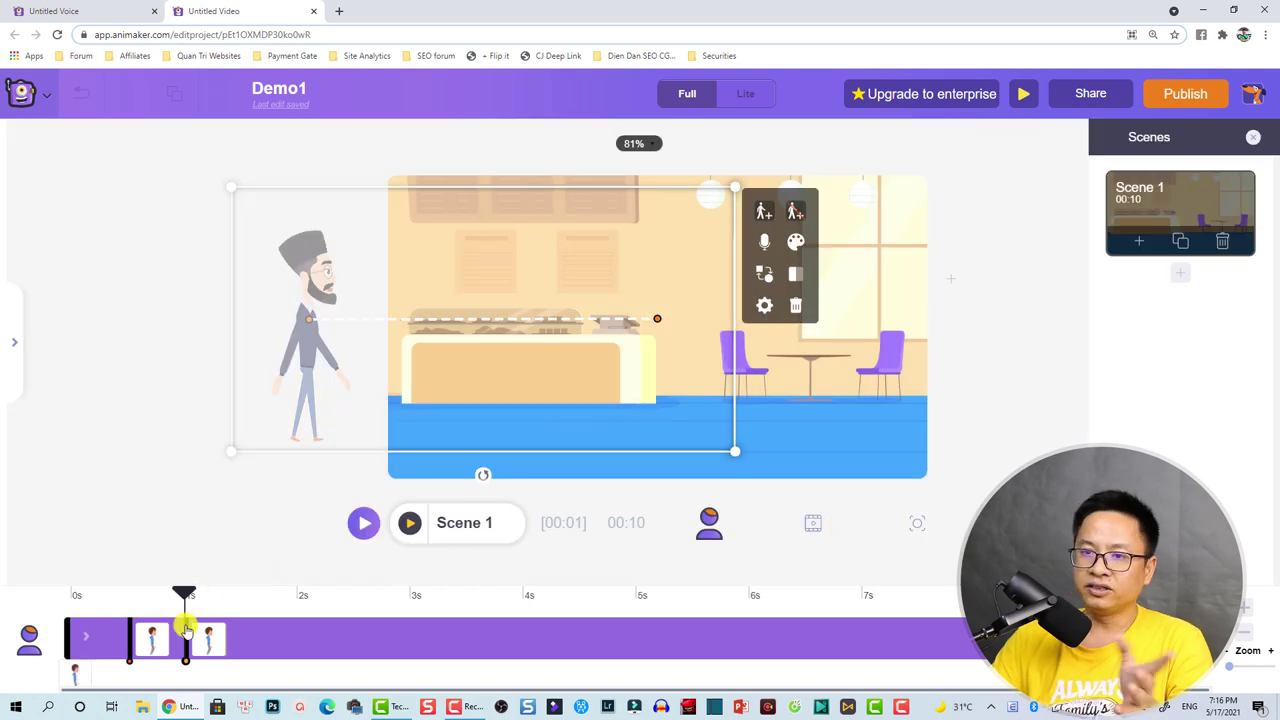
Retime the character's second action step toward the 3-second mark on the timeline.
left_click_drag(183, 598, 118, 596)
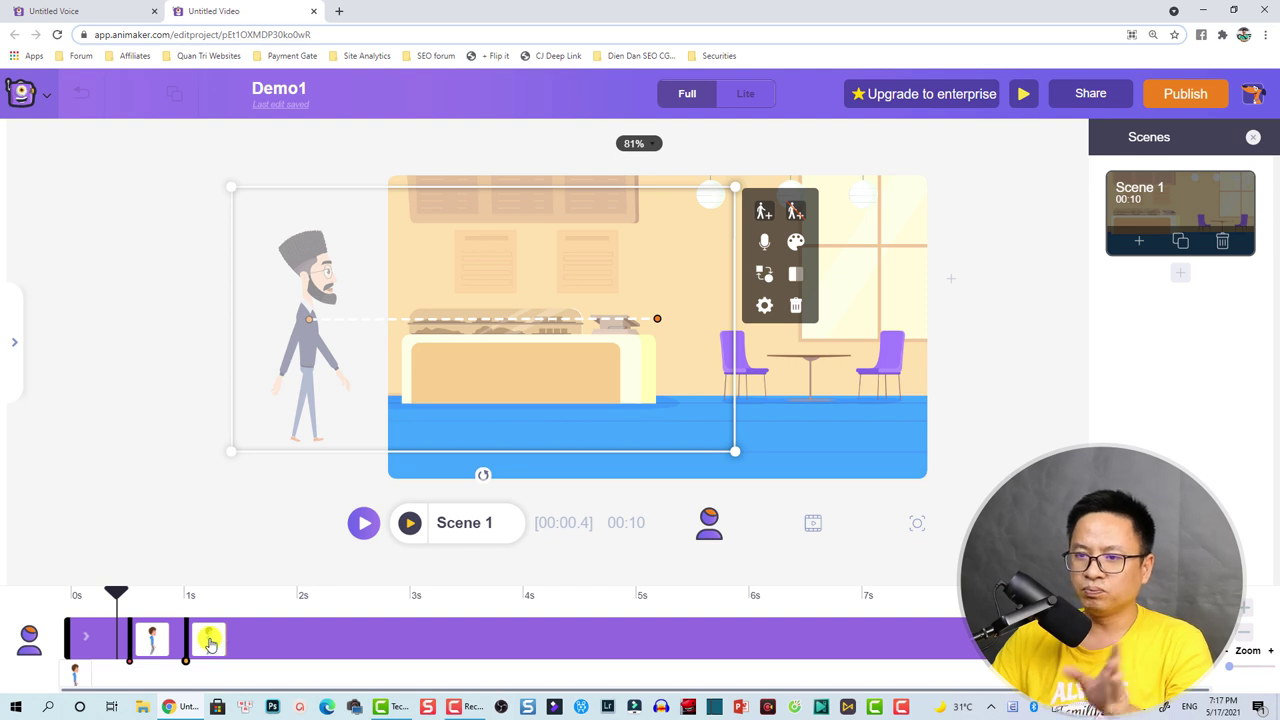
left_click_drag(210, 645, 443, 643)
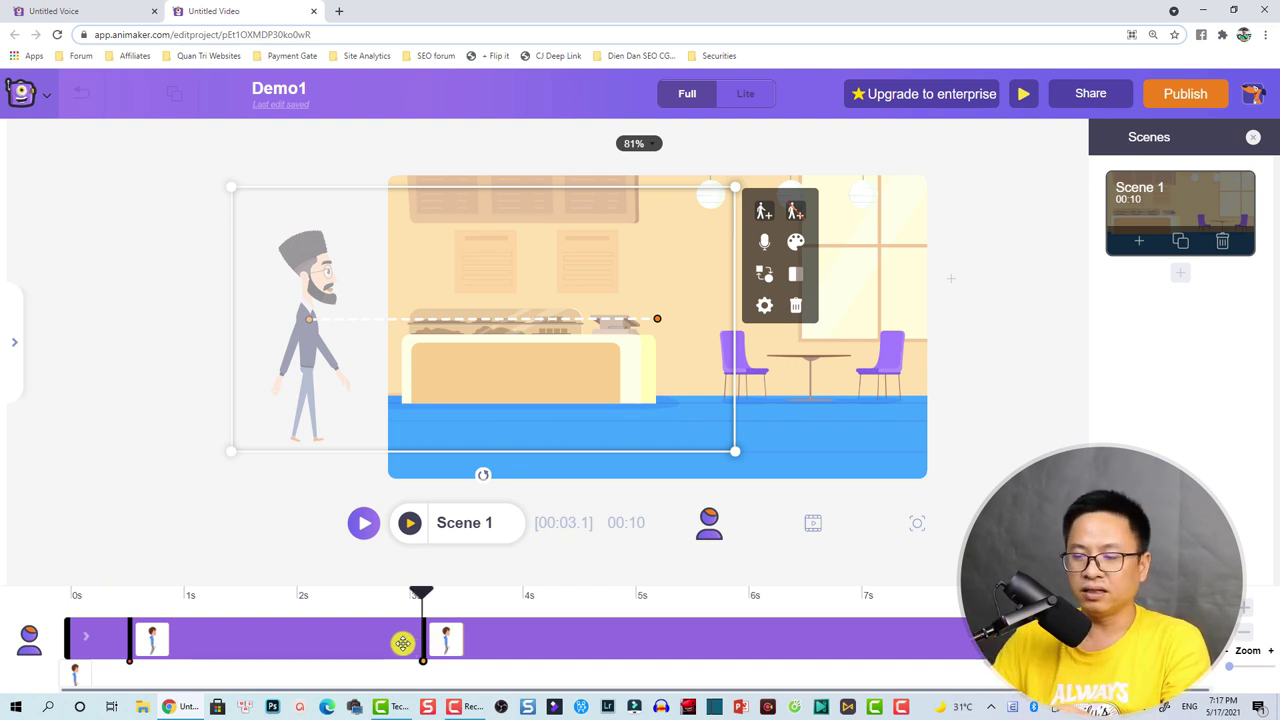
mouse_move(449, 641)
left_mouse_down()
mouse_move(218, 645)
mouse_move(430, 640)
left_mouse_up()
left_click(415, 596)
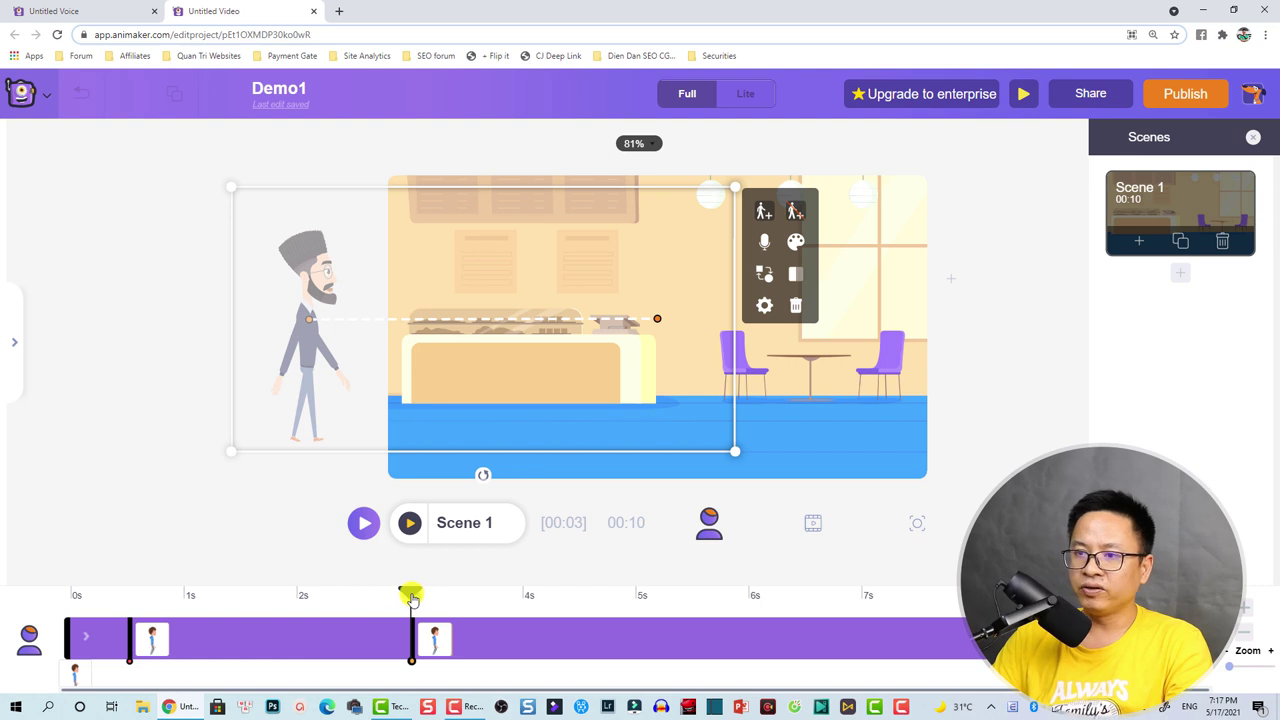
Rewind and preview the walk-in, stop playback, then select the character's track.
left_click_drag(411, 596, 106, 596)
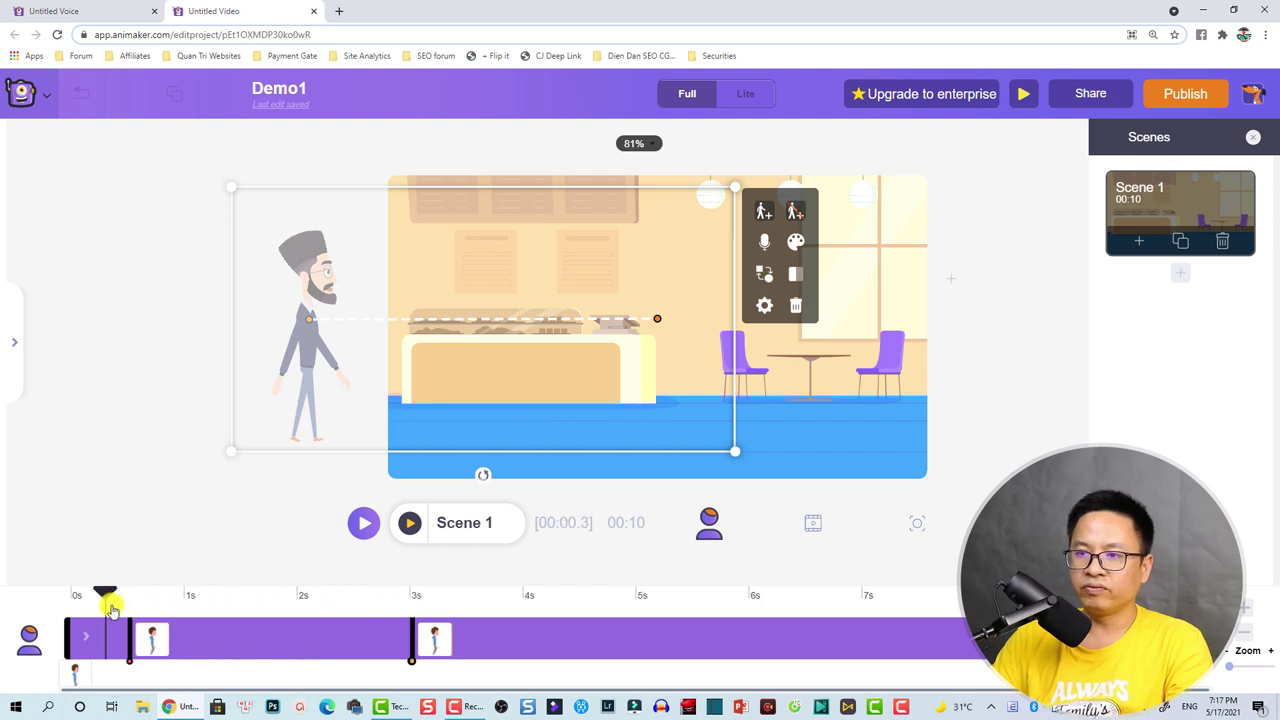
left_click(413, 523)
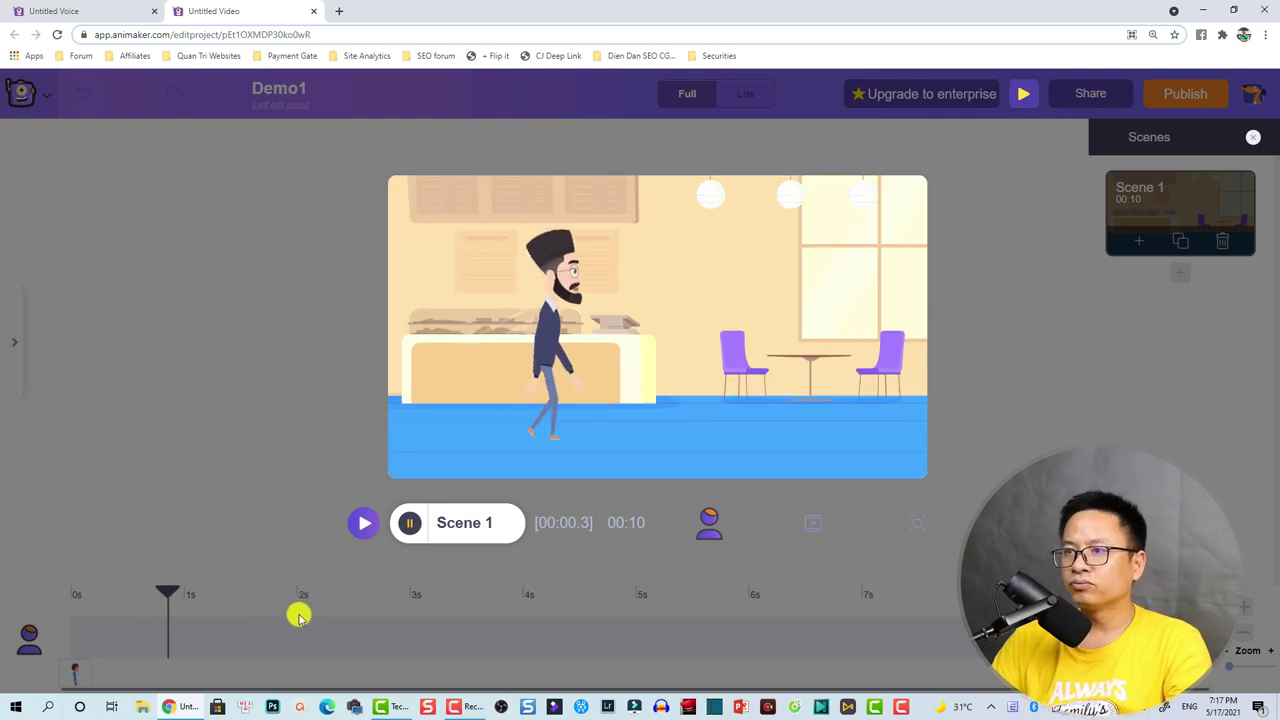
left_click(380, 563)
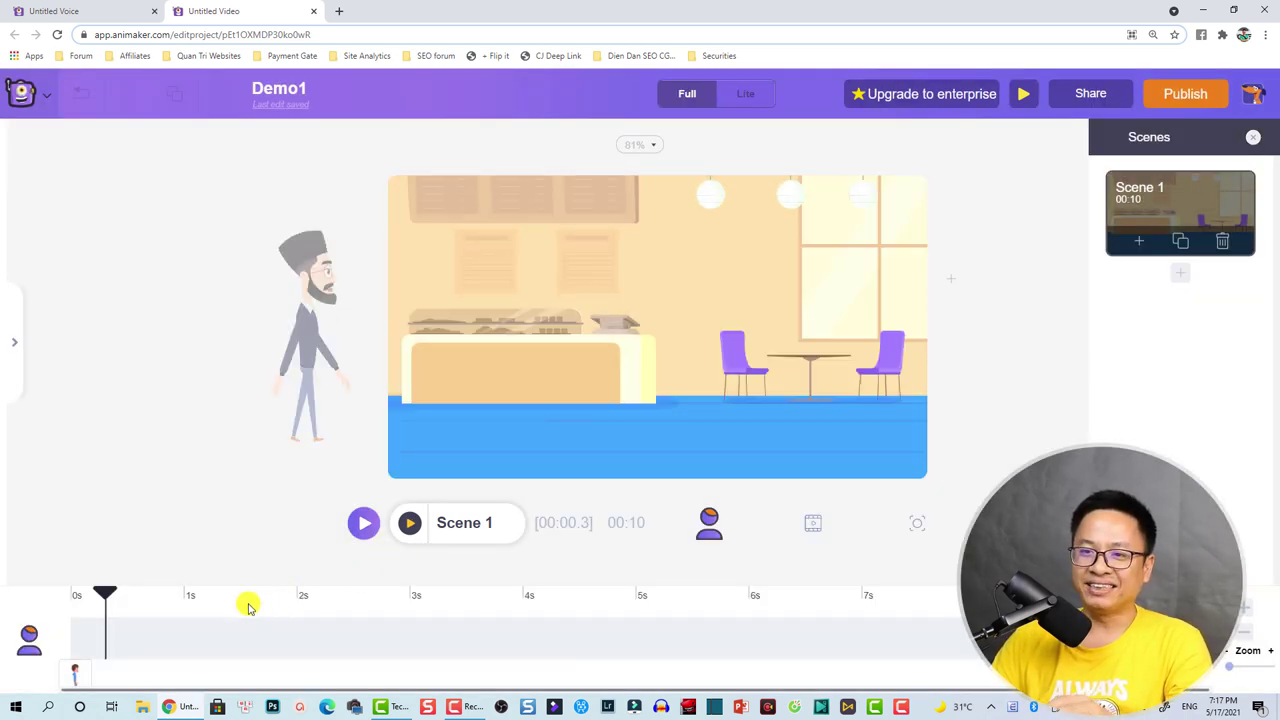
left_click(78, 675)
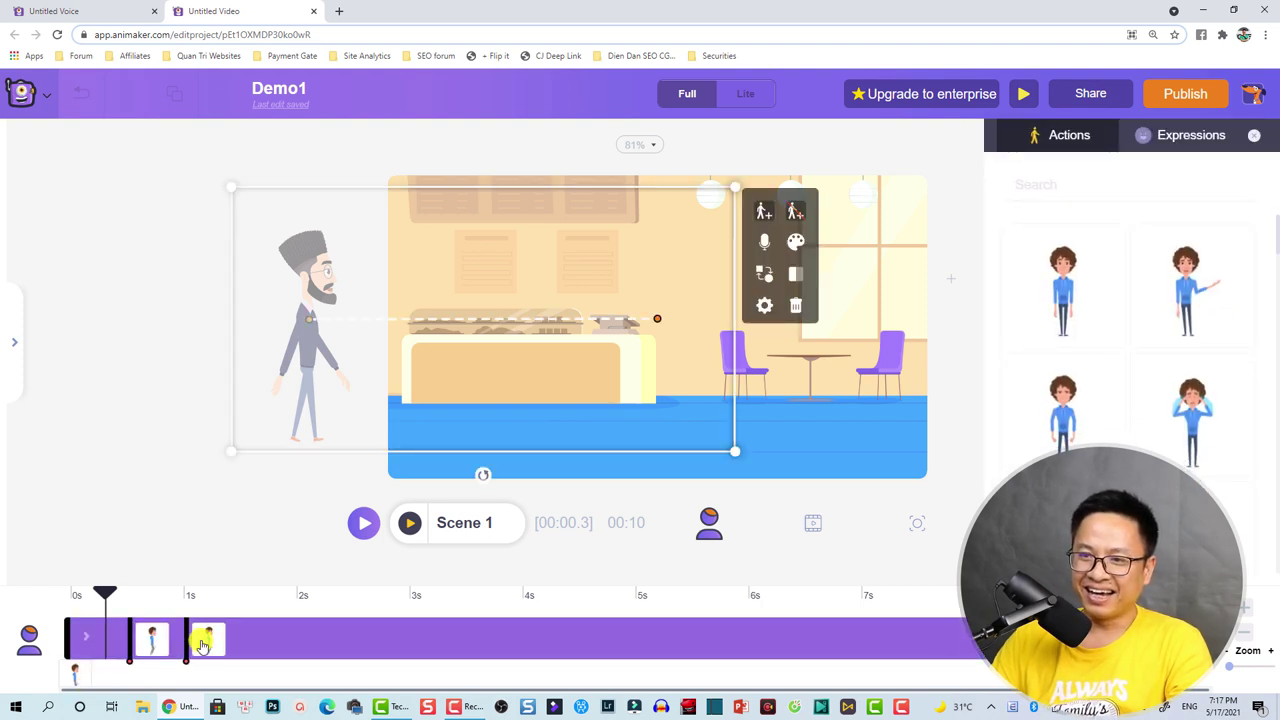
Stretch the walk-in to end near 3.3 s, apply the sequence, and rewind.
left_click_drag(203, 645, 456, 640)
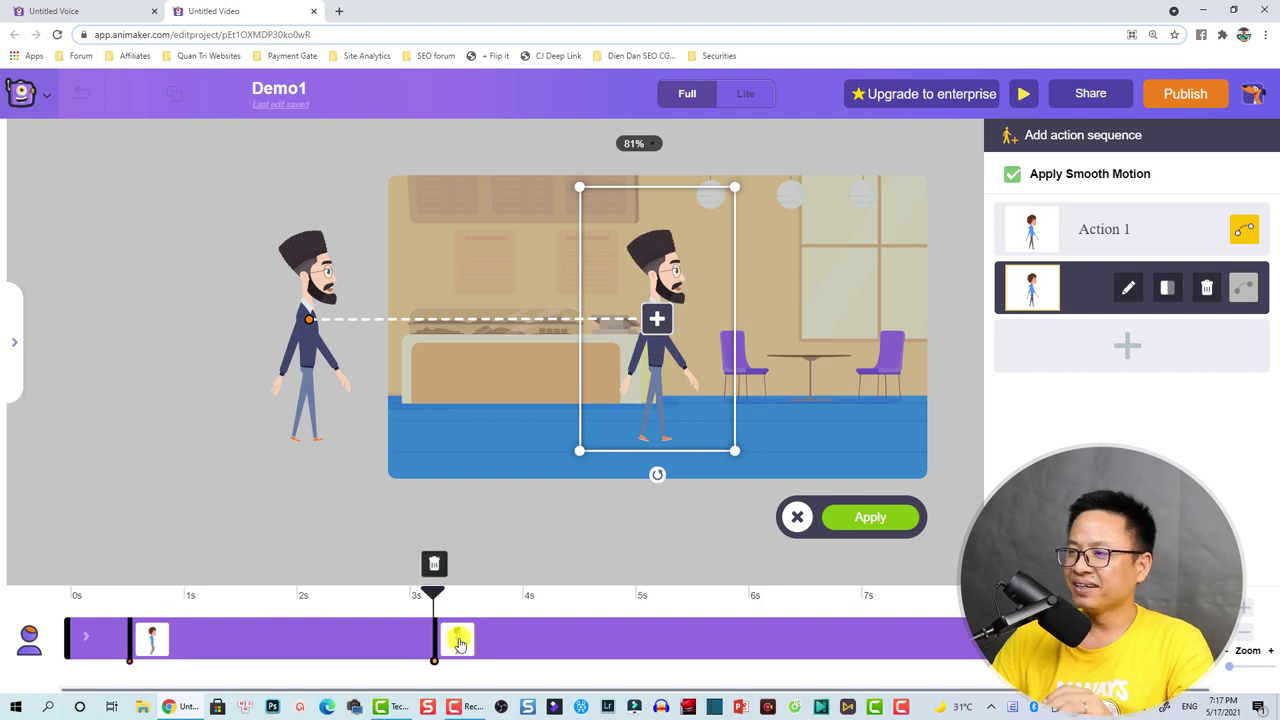
left_click(862, 522)
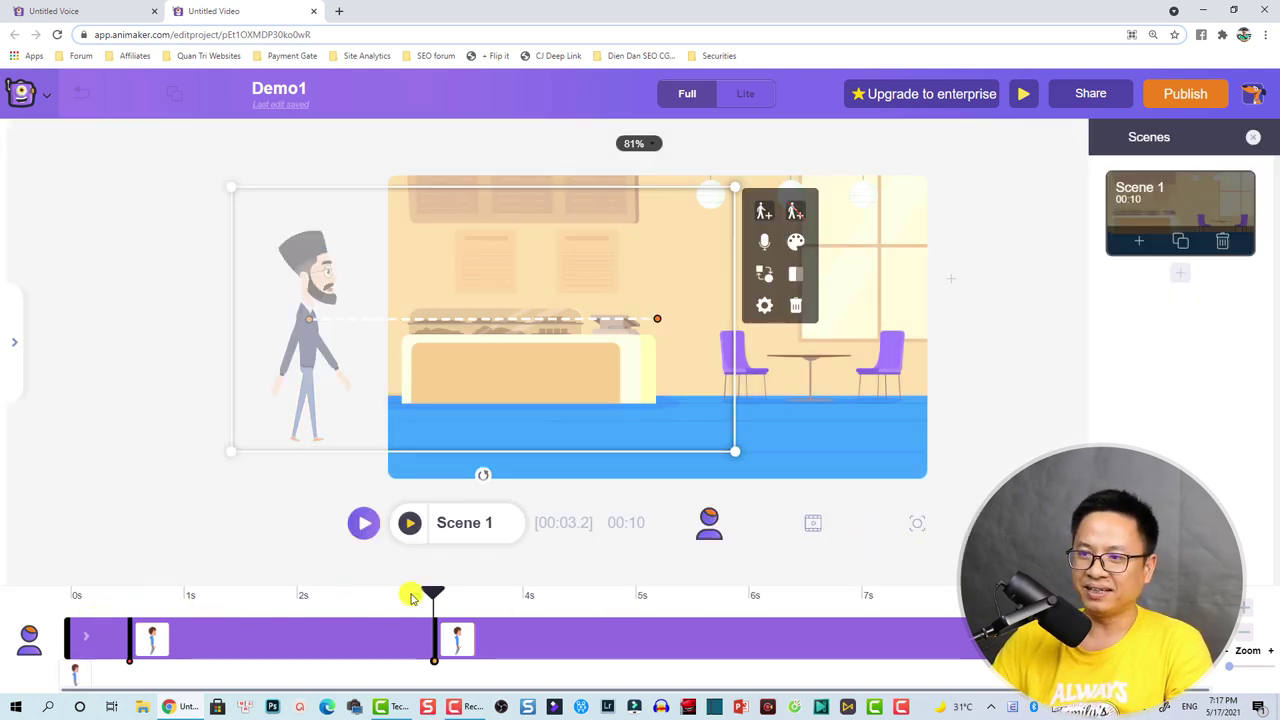
left_click_drag(430, 597, 106, 600)
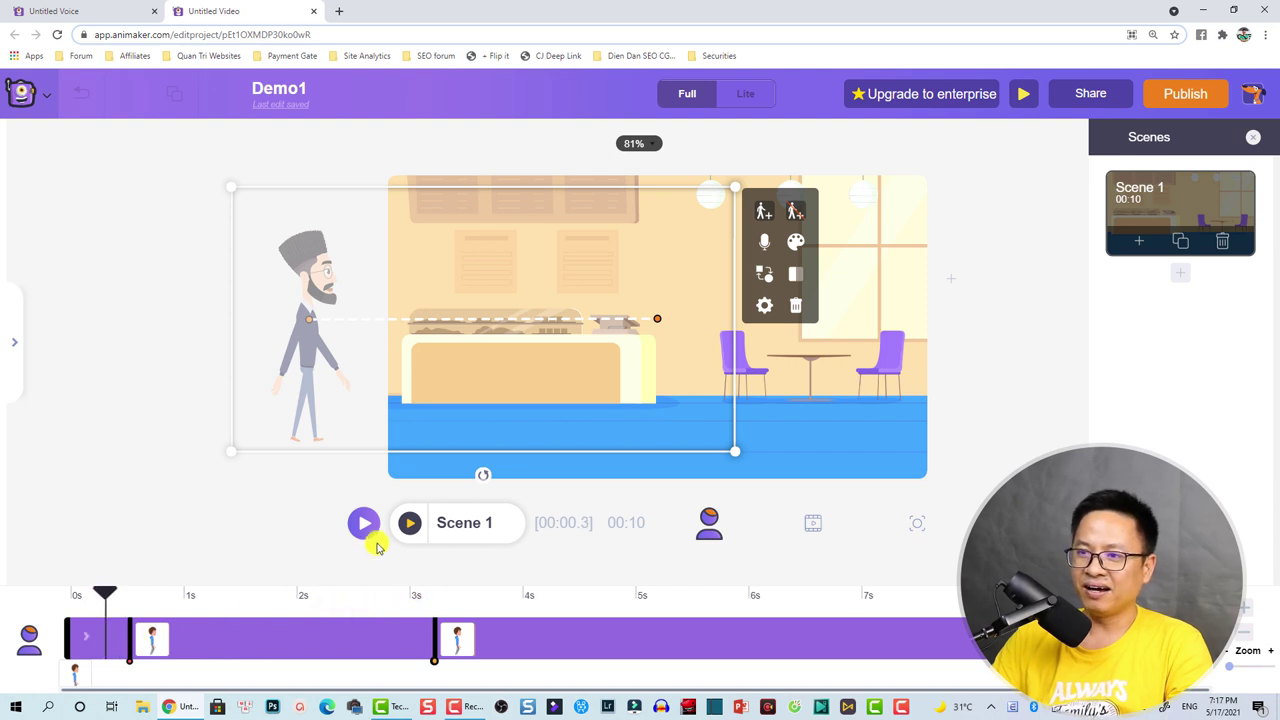
Preview the walk-in, reselect the character, and set the playhead to about 3.2 s.
left_click(413, 524)
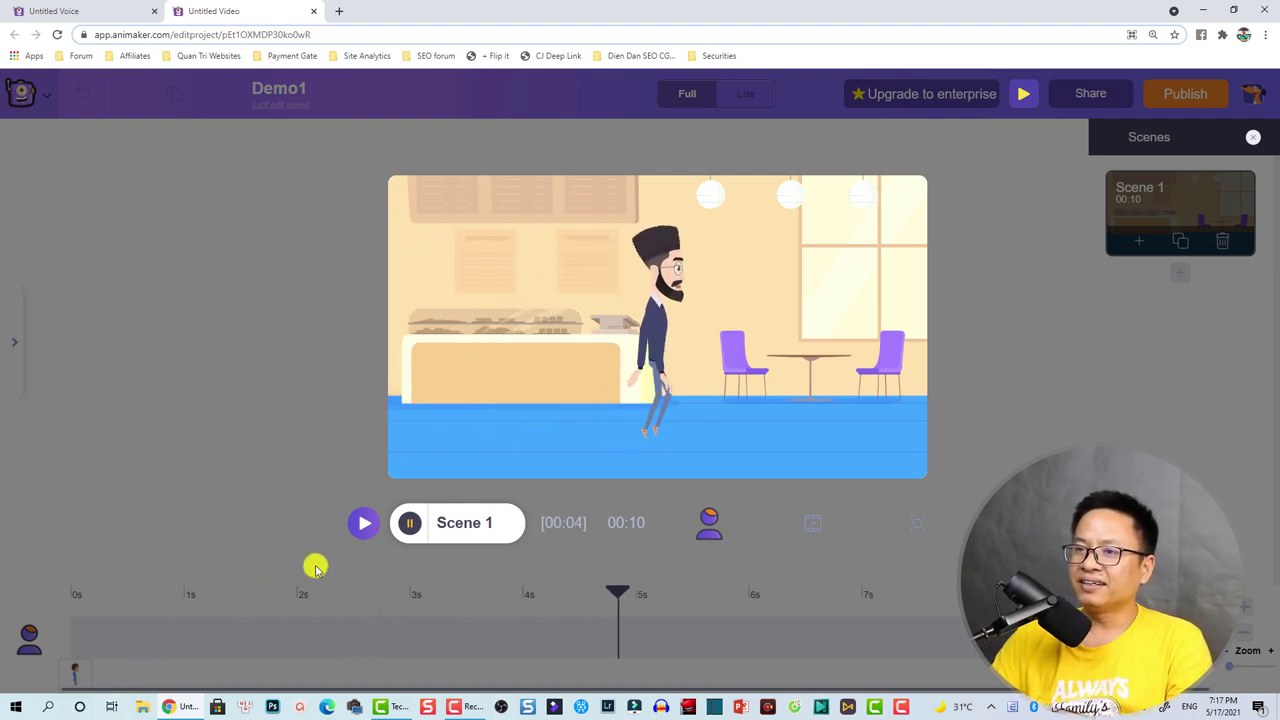
left_click(409, 522)
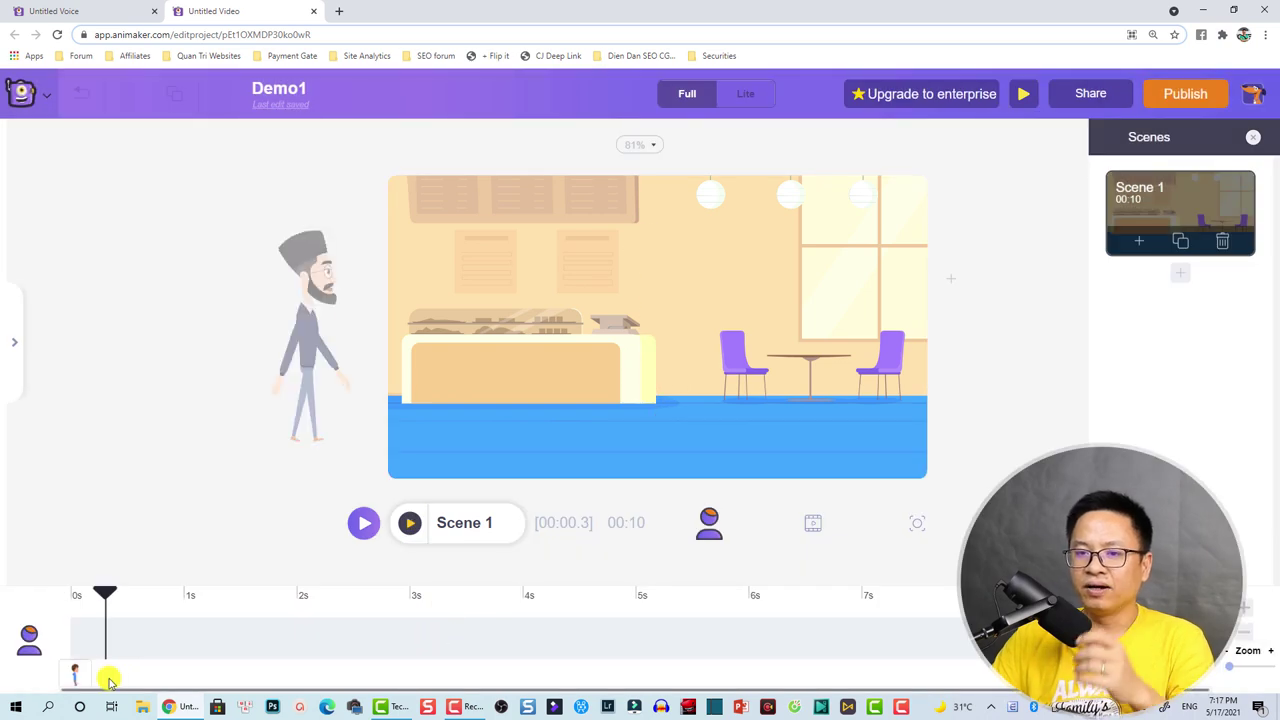
left_click(84, 676)
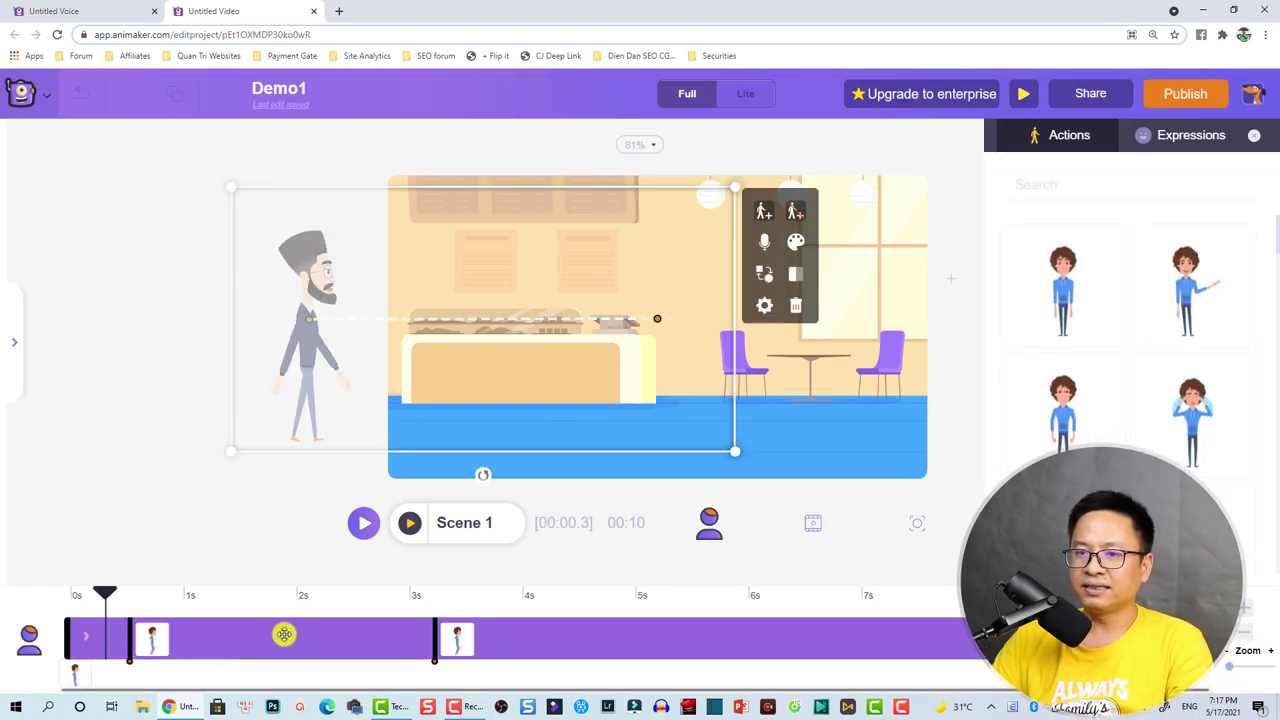
left_click(438, 603)
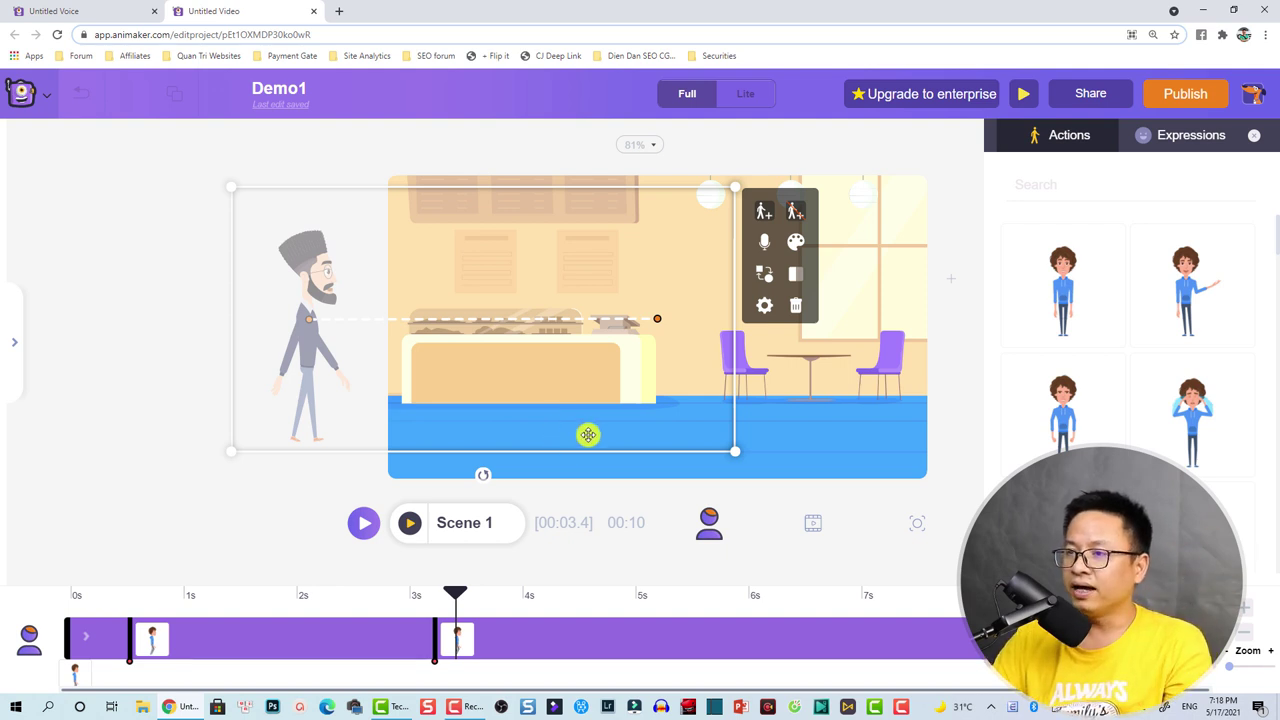
Add a third standing-pose action after the walk, apply it, and rewind the playhead.
left_click(461, 638)
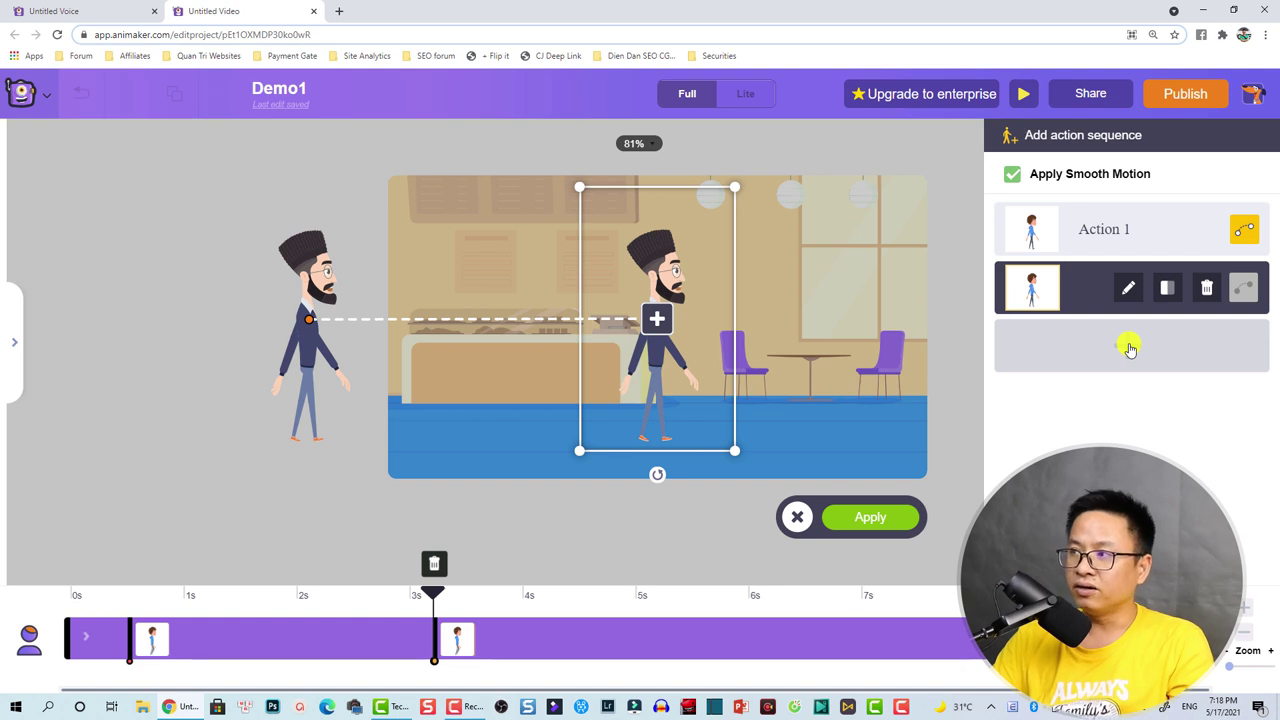
left_click(659, 322)
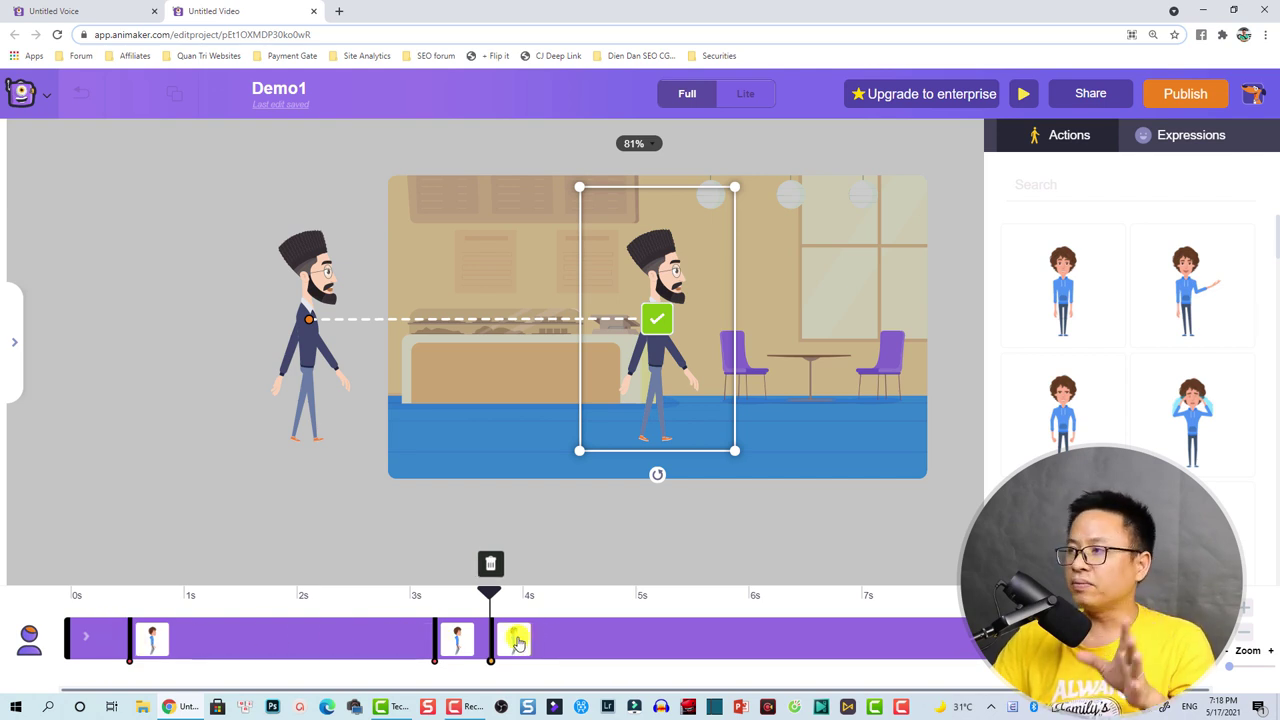
left_click(1185, 294)
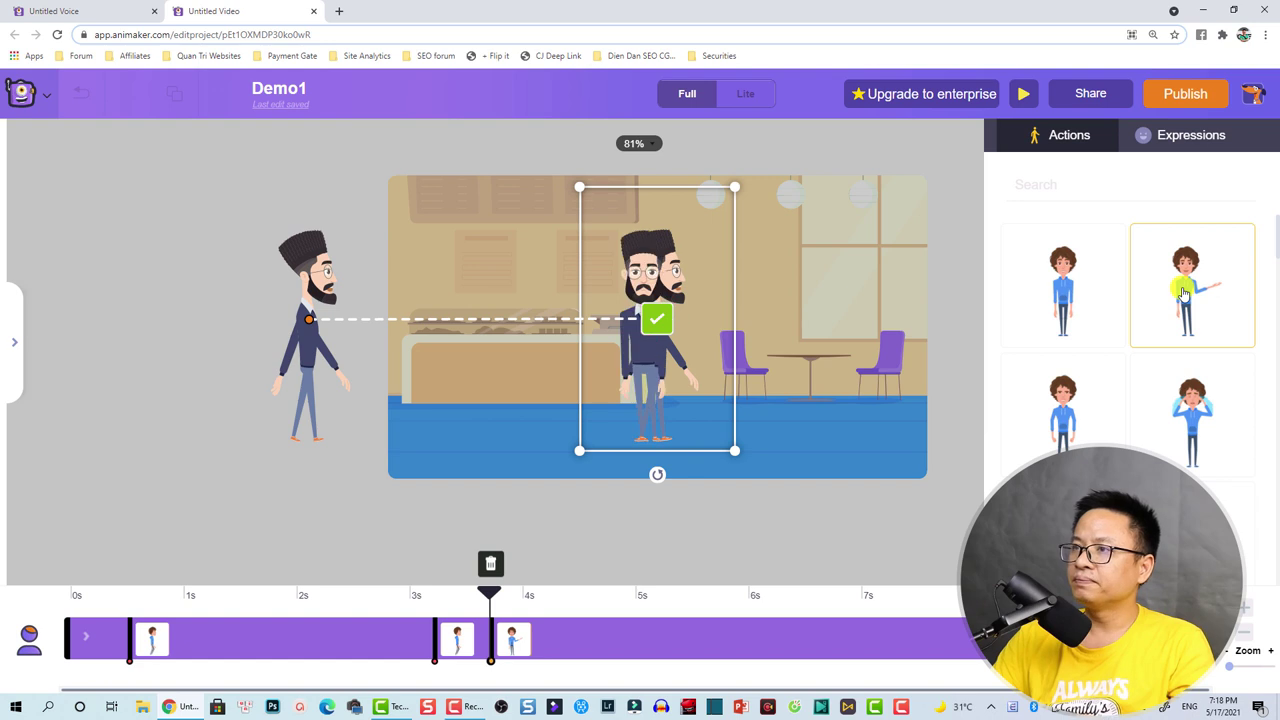
left_click(657, 328)
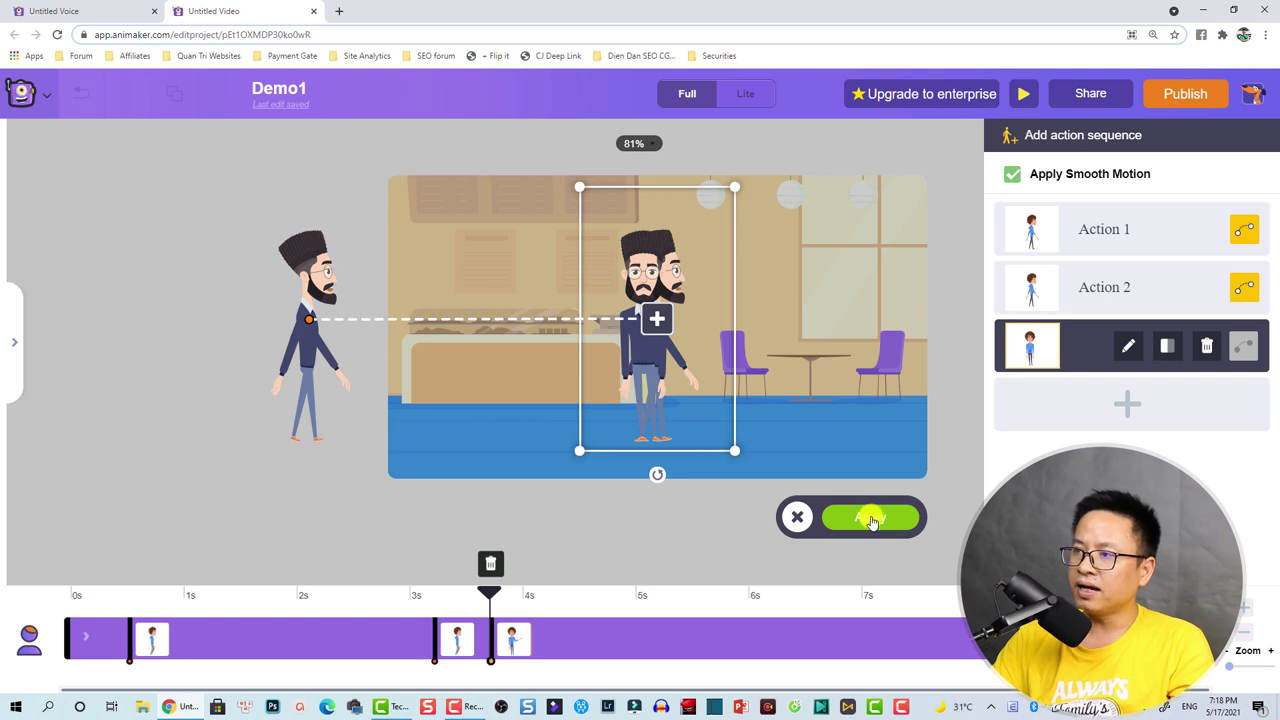
left_click(872, 518)
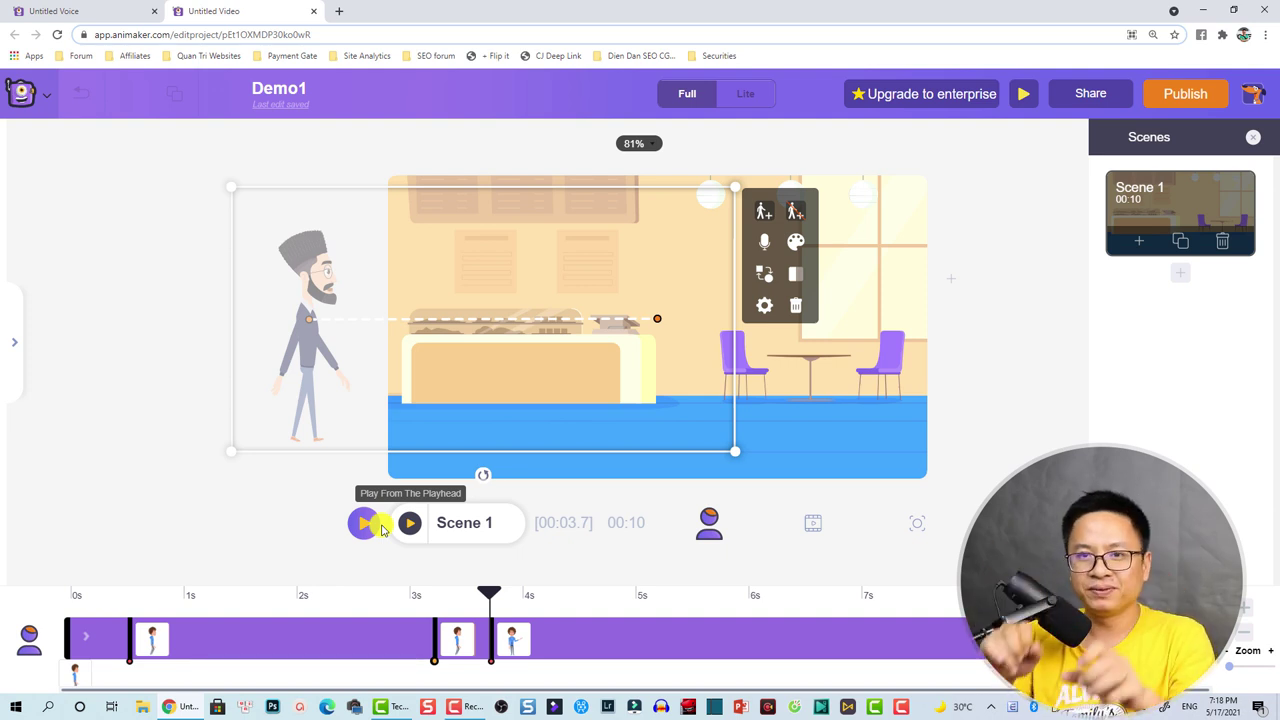
left_click(104, 600)
Preview the walk-in, set the playhead to 4 s, and open the My Characters library.
left_click(411, 525)
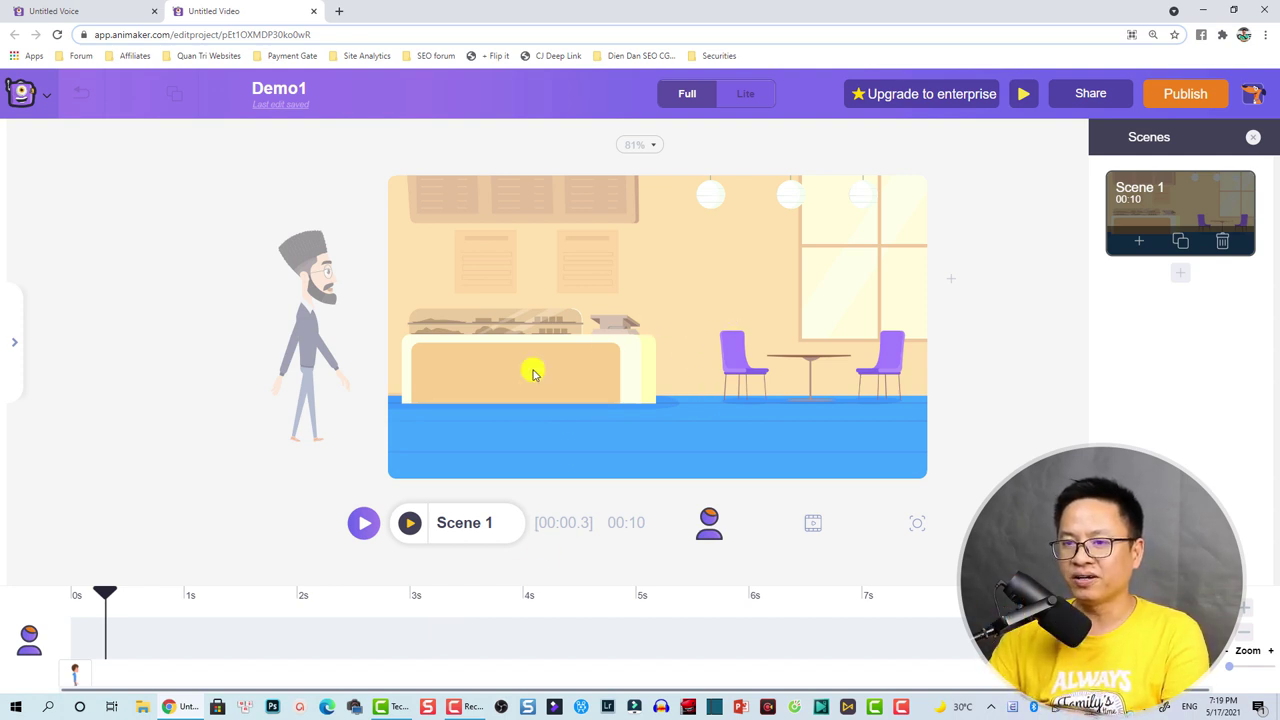
left_click(97, 667)
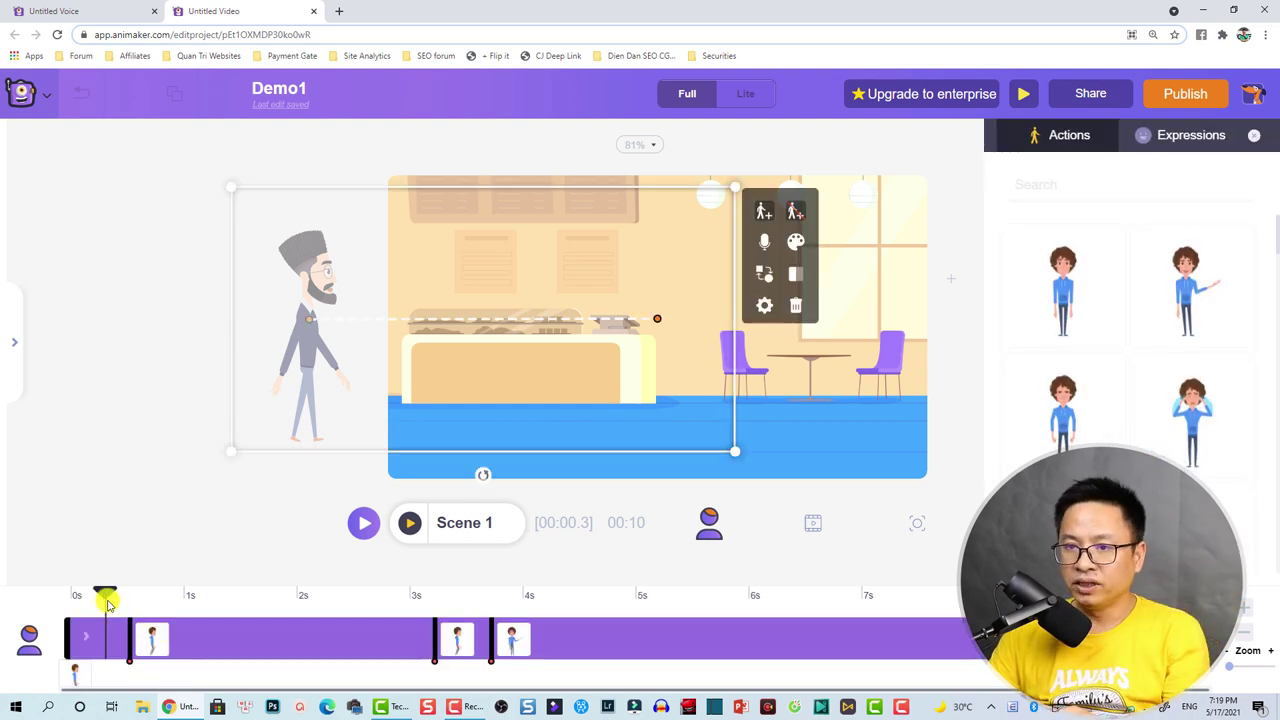
left_click_drag(105, 598, 518, 600)
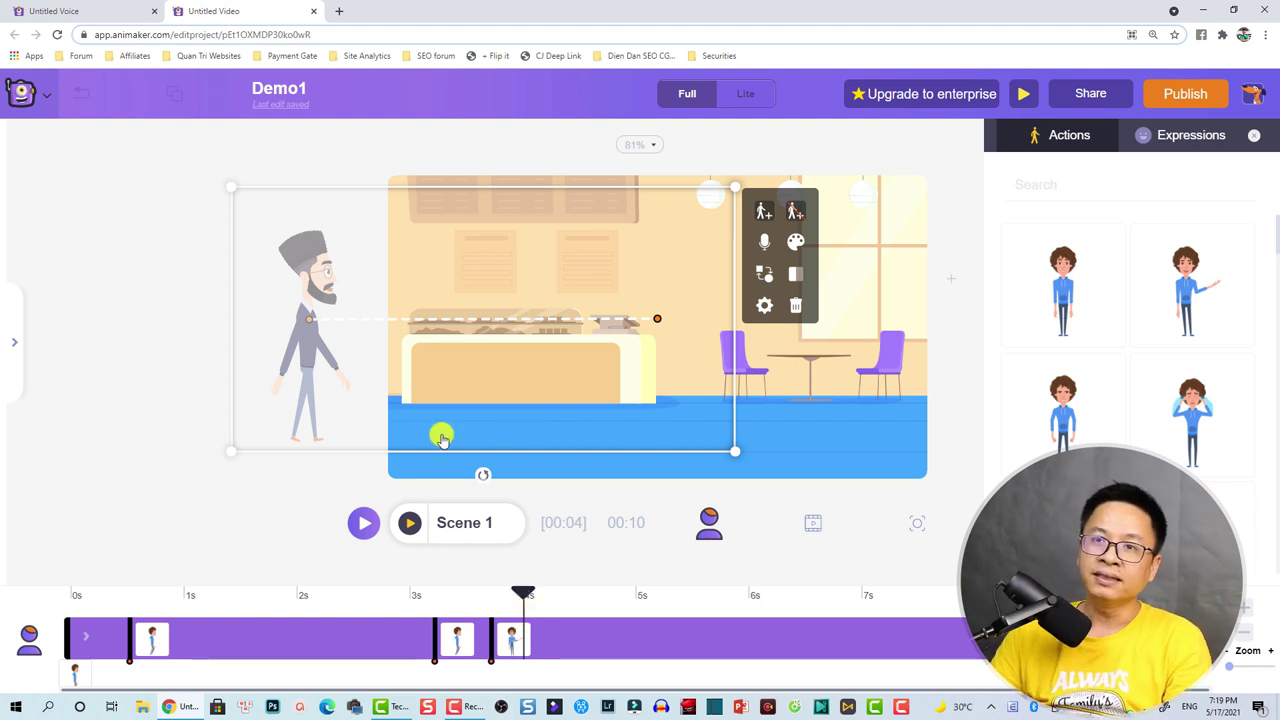
left_click(16, 352)
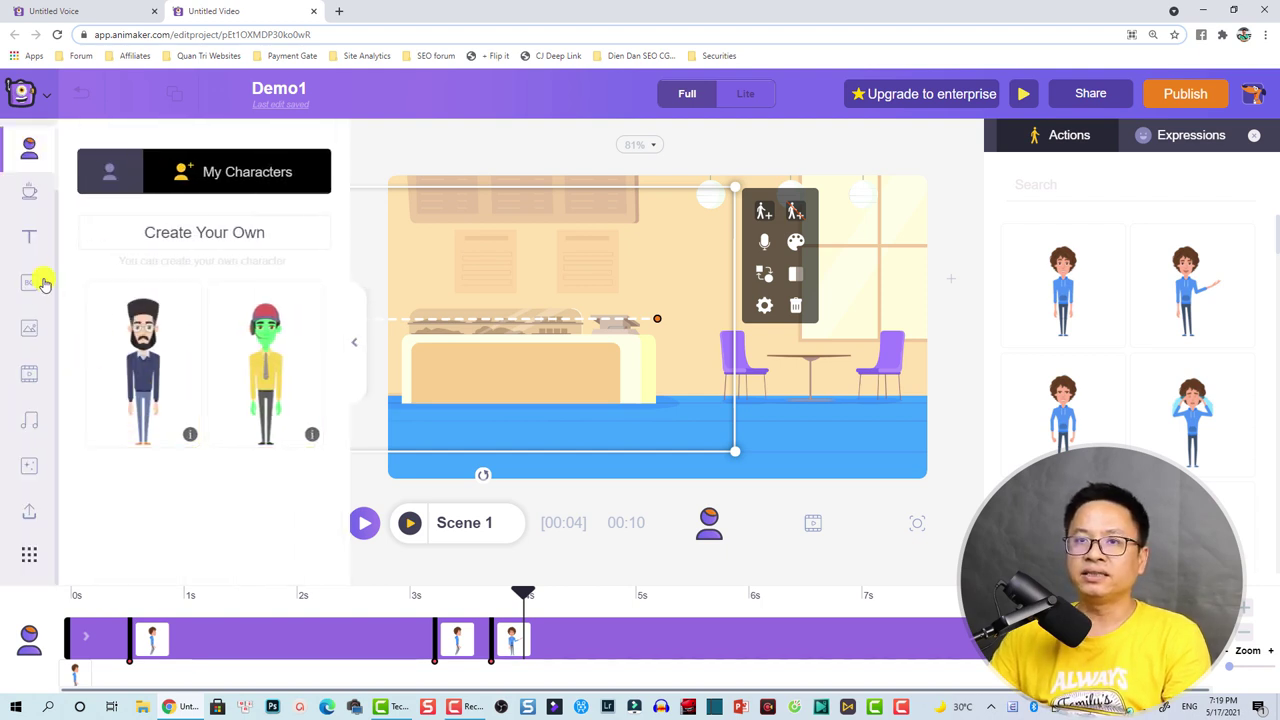
Open the Text templates and scroll to the pink speech bubble designs.
left_click(29, 238)
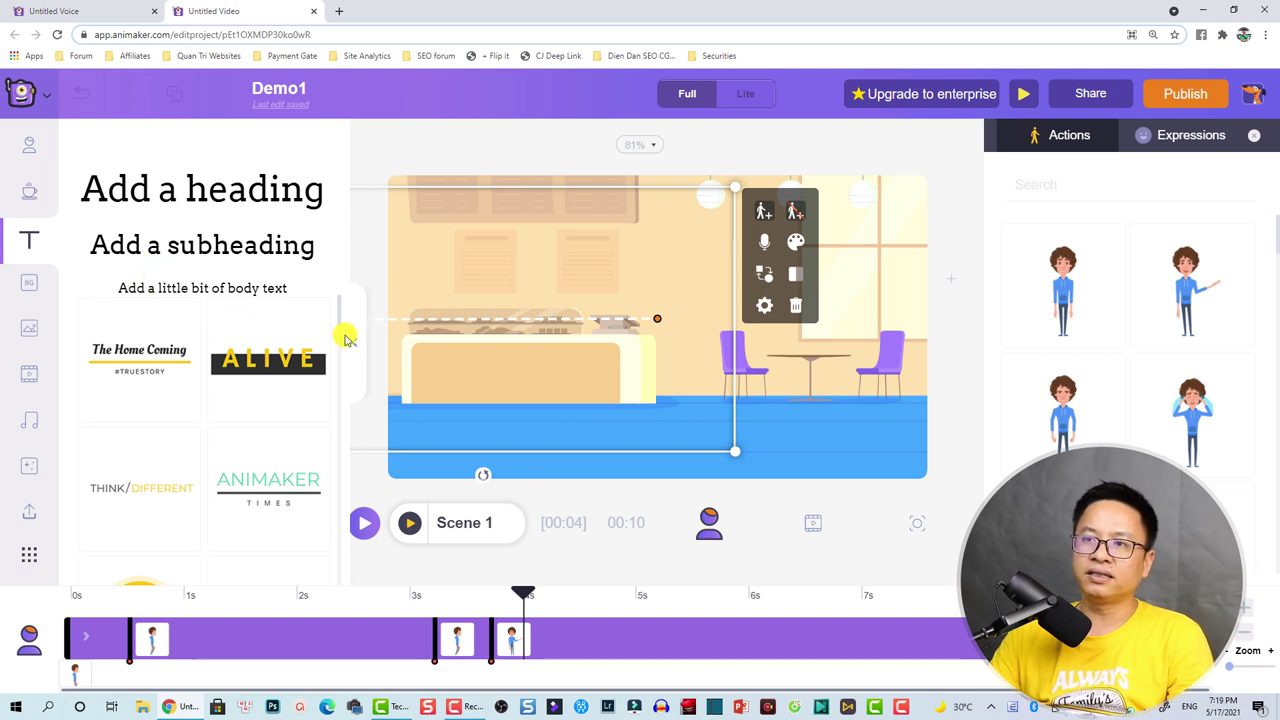
scroll(340, 345, "down", 4)
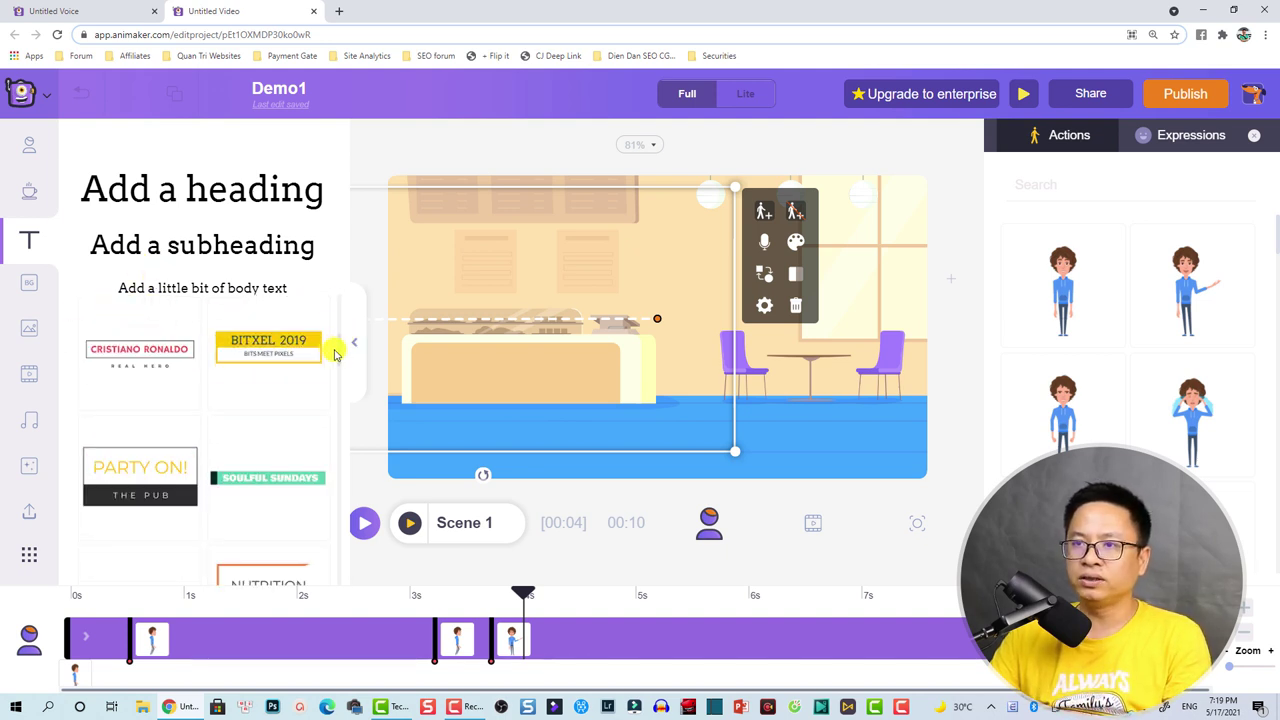
left_click_drag(340, 355, 342, 567)
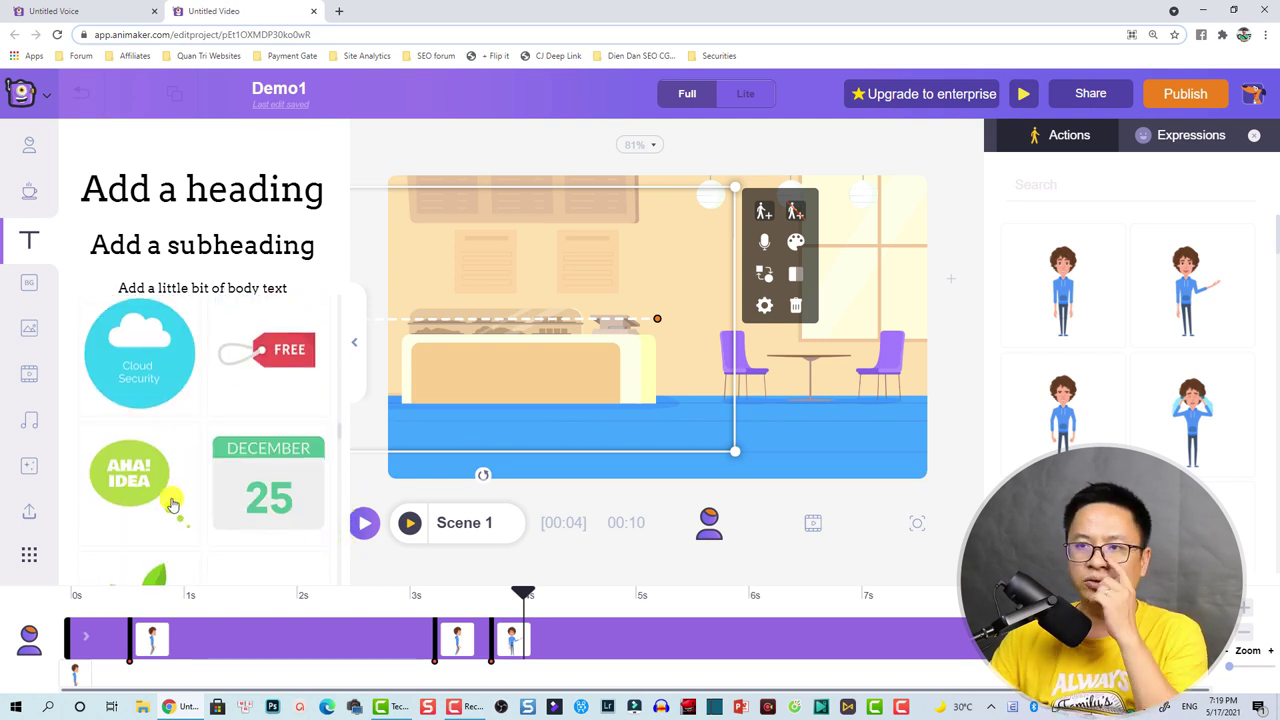
scroll(338, 437, "up", 3)
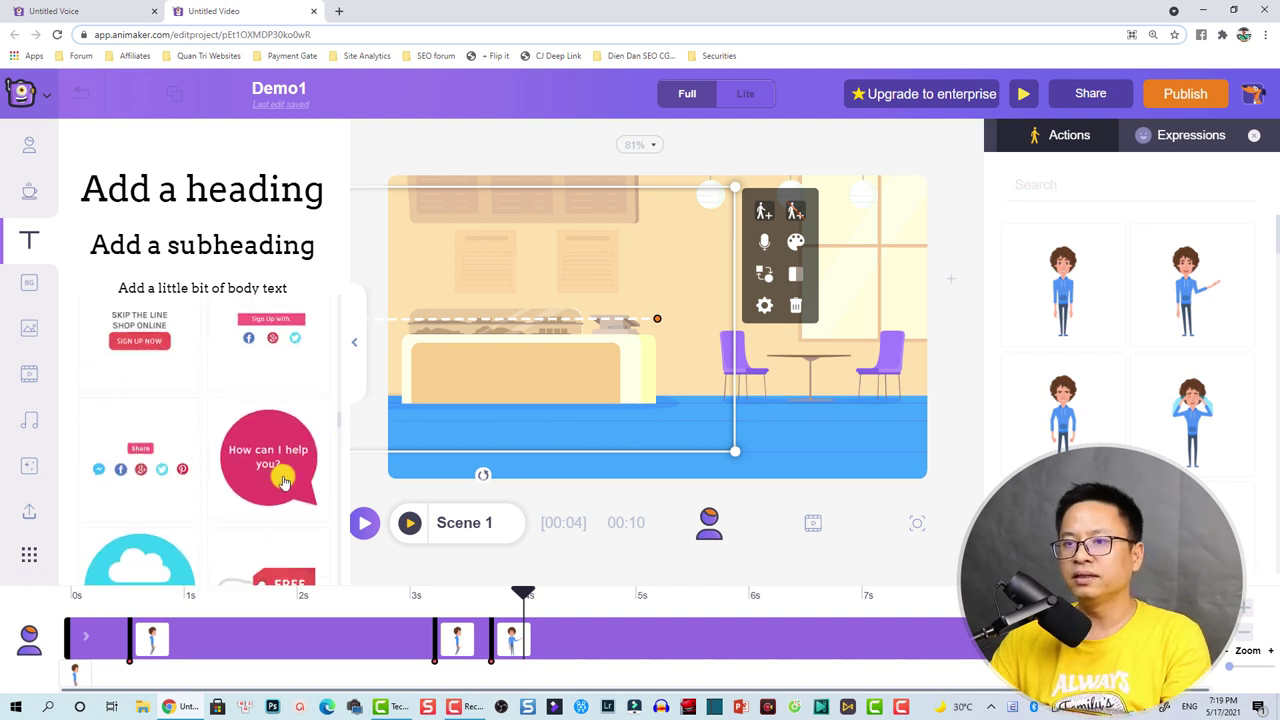
Add the pink 'How can I help you?' bubble and retype it as 'Hi, I am Jacky! Nice to meet you!'.
left_click(292, 476)
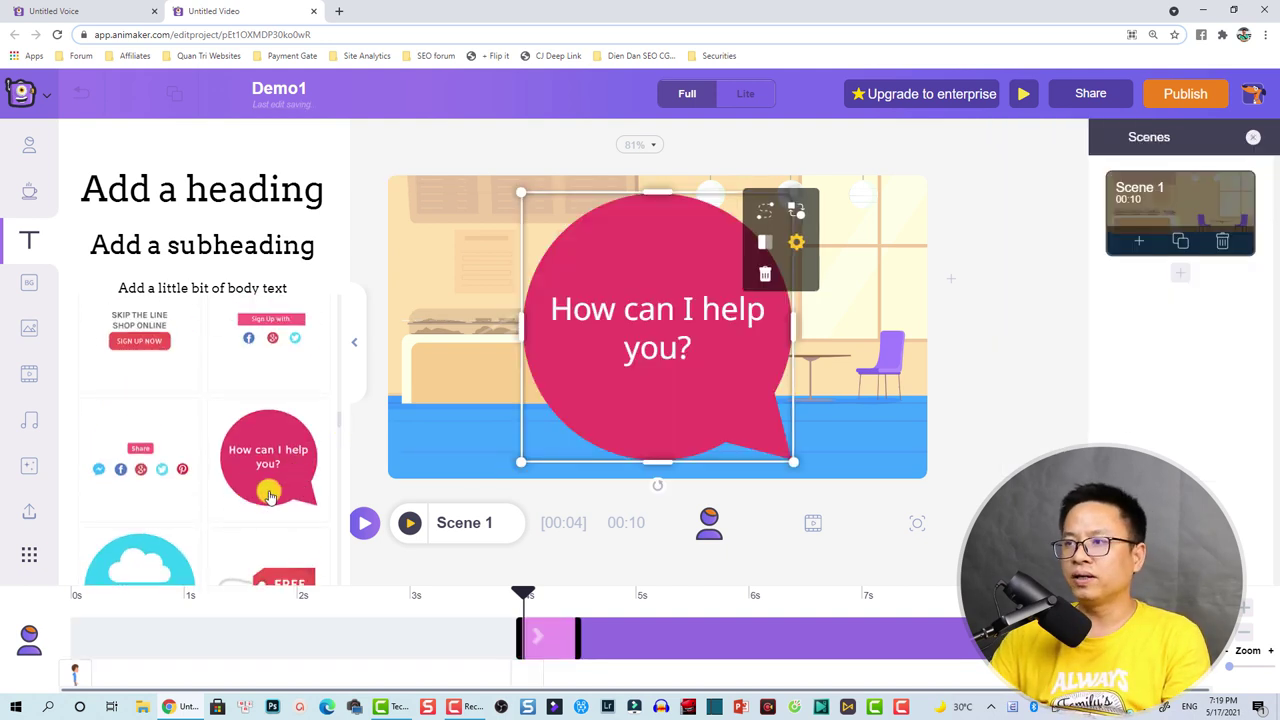
double_click(677, 331)
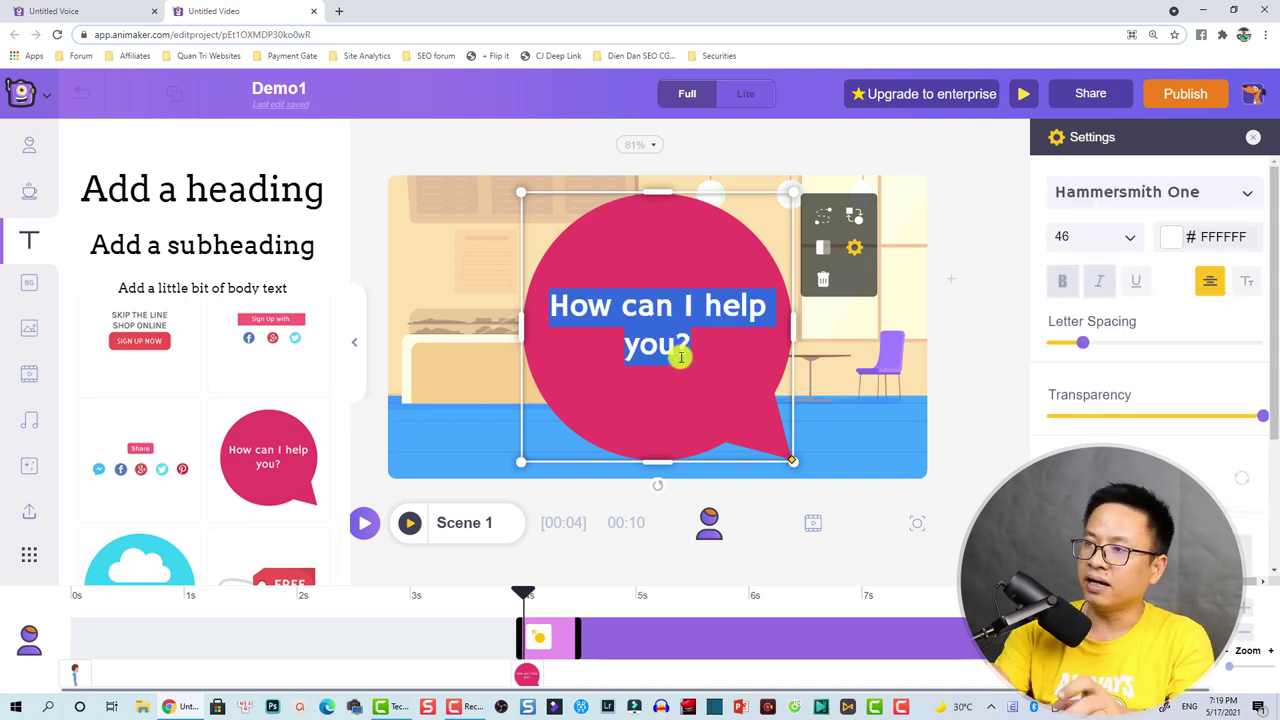
type("Hi")
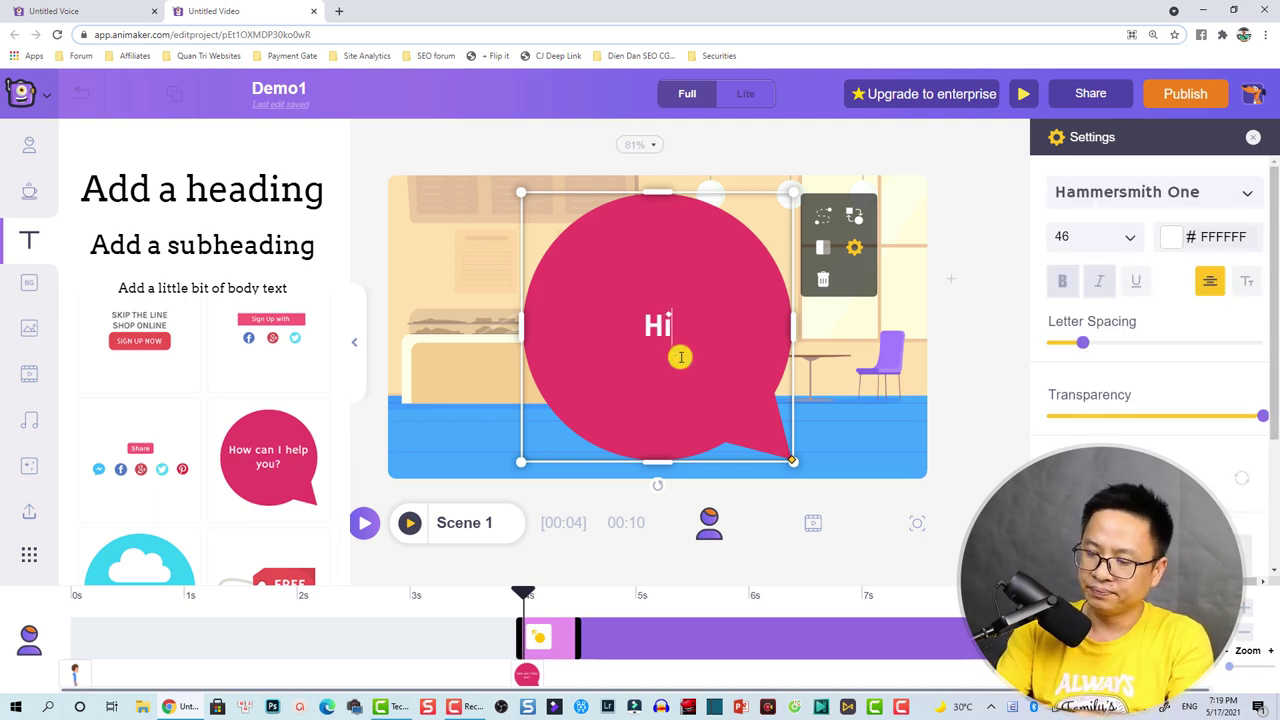
type(", I am Jakcy")
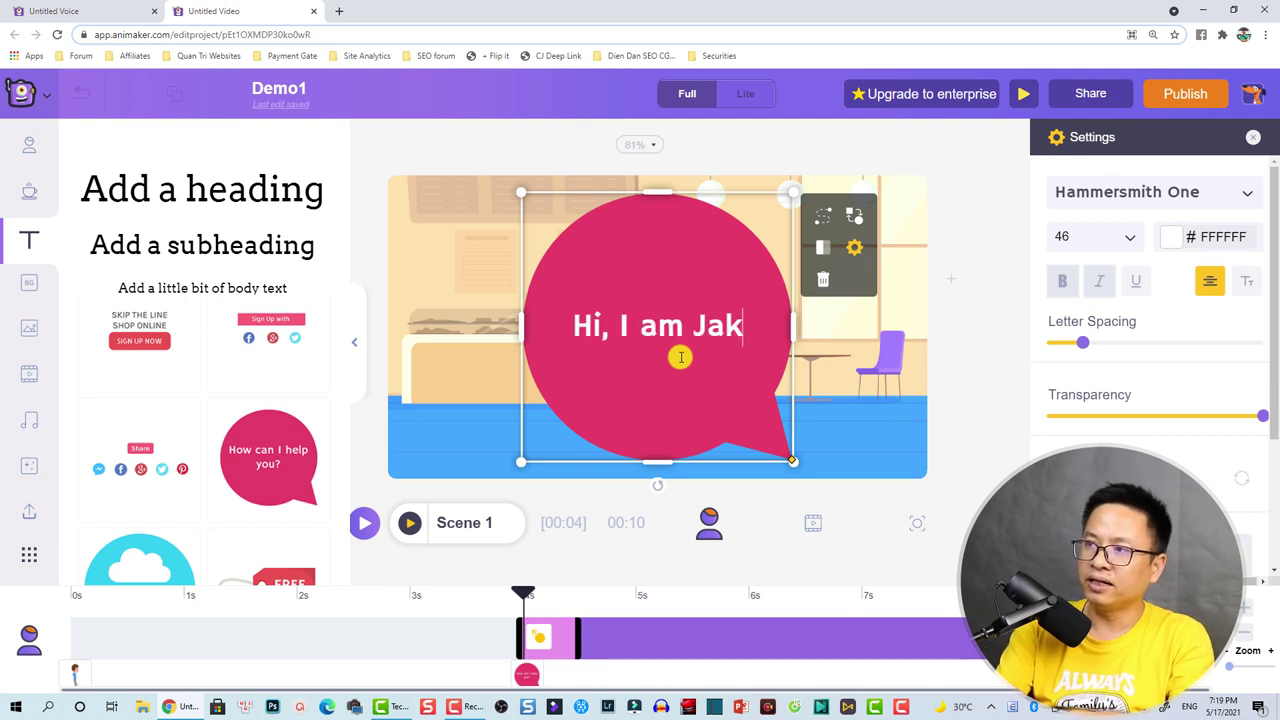
key("BackSpace")
key("BackSpace")
key("BackSpace")
type("cky!")
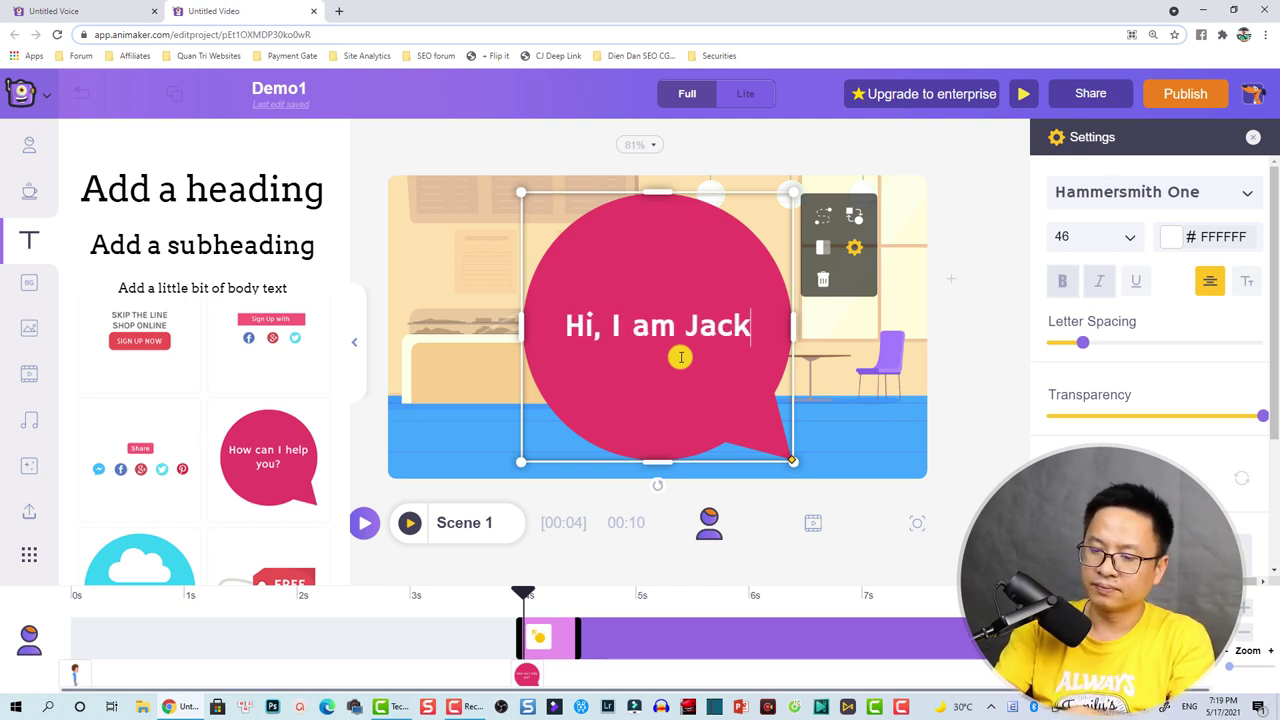
type("ce")
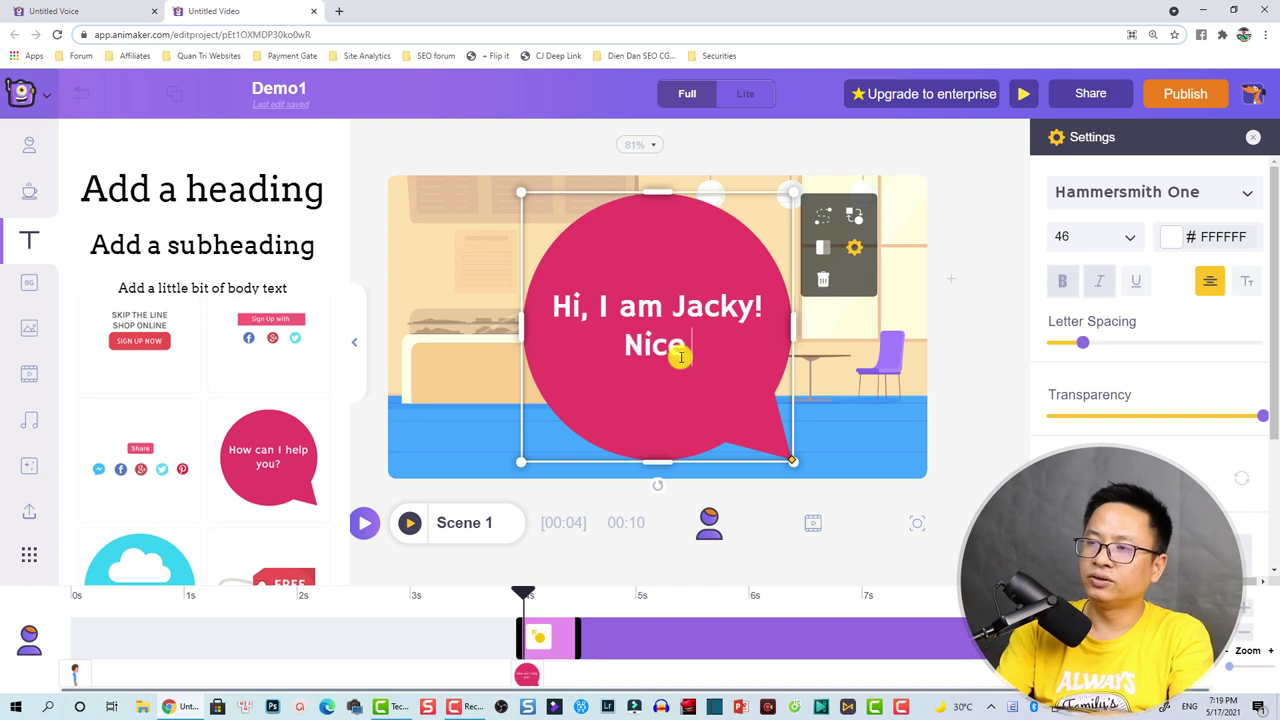
type(" to meet you.")
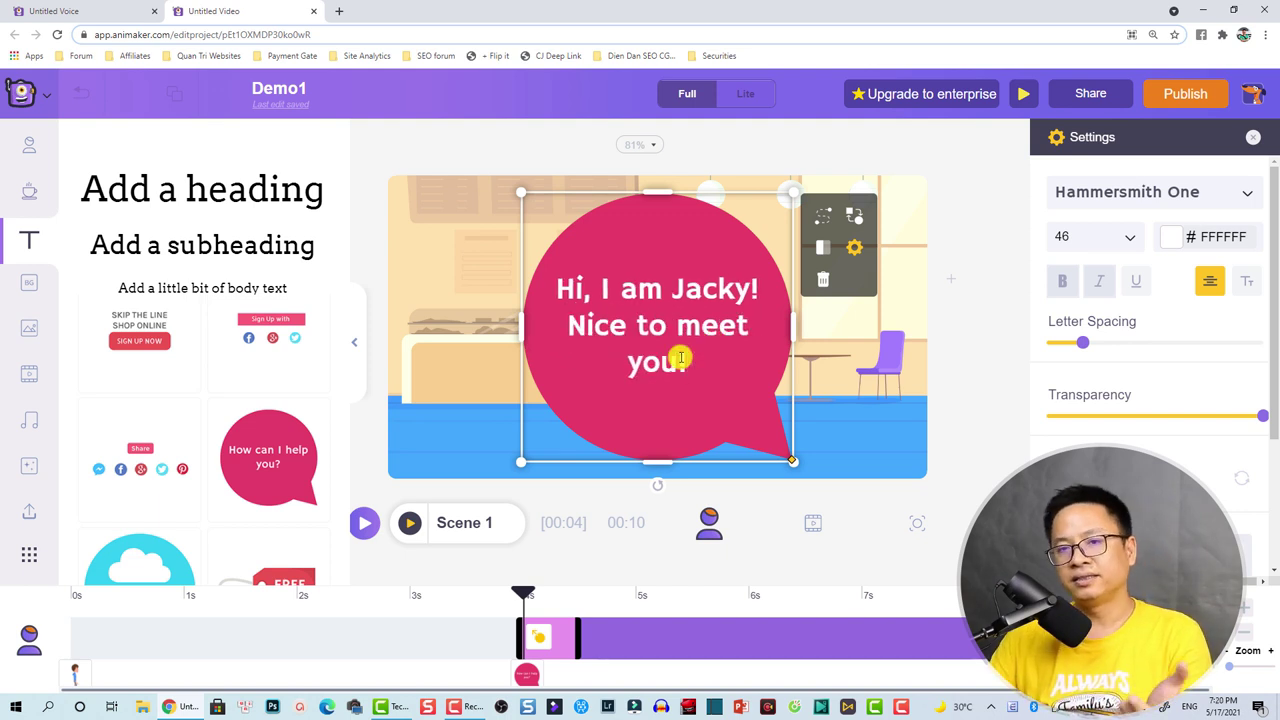
key("BackSpace")
type("!")
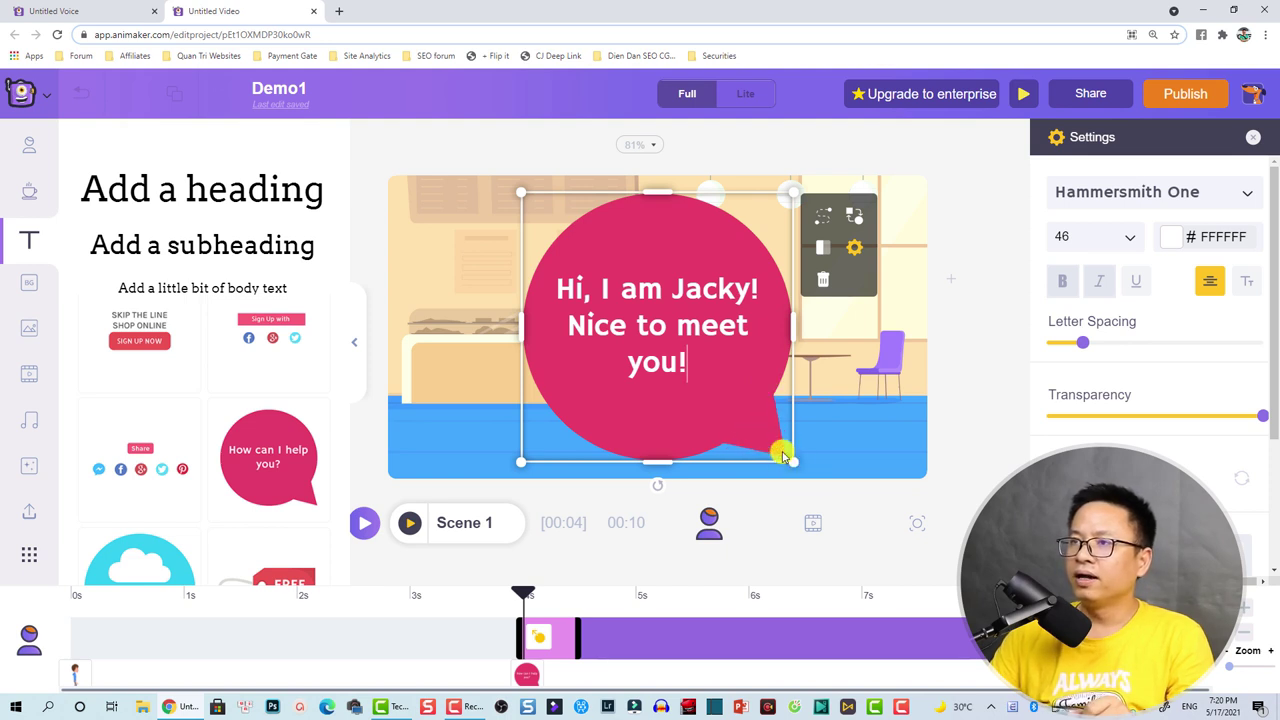
left_click(783, 455)
Shrink the bubble, move it to the upper right, and point its tail left.
left_click_drag(520, 195, 646, 318)
left_click_drag(704, 419, 790, 296)
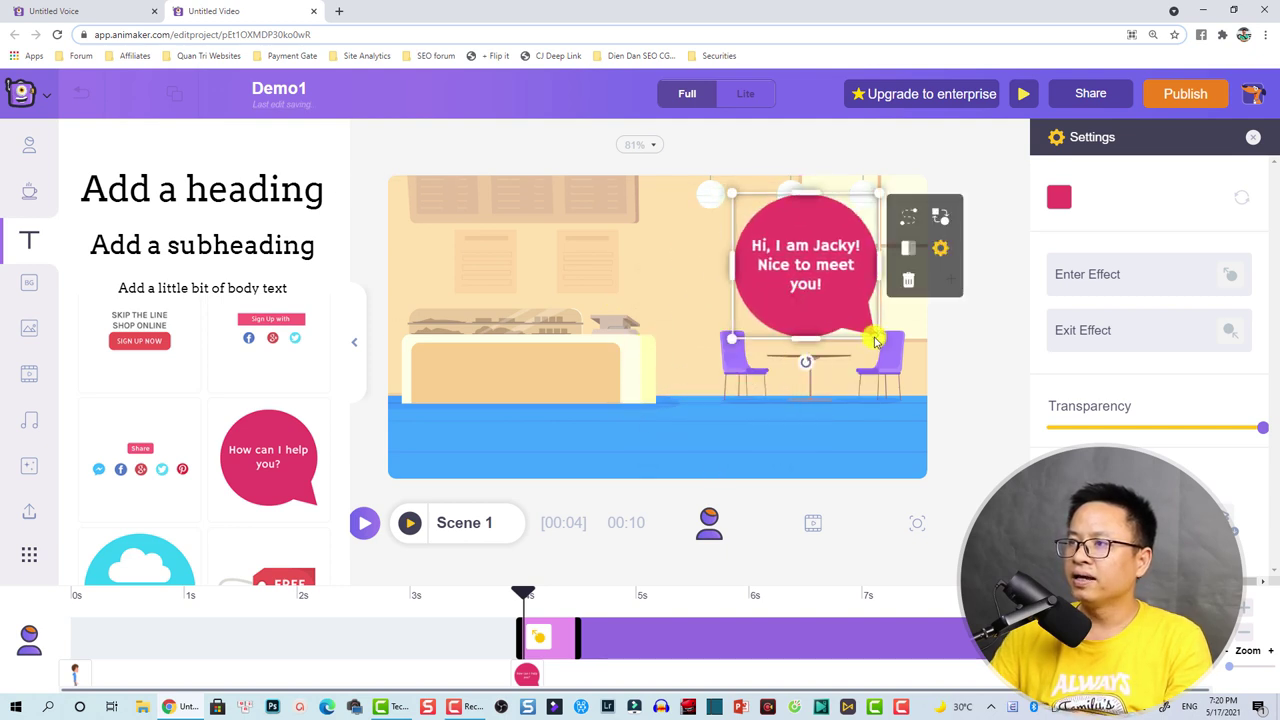
left_click_drag(875, 341, 713, 312)
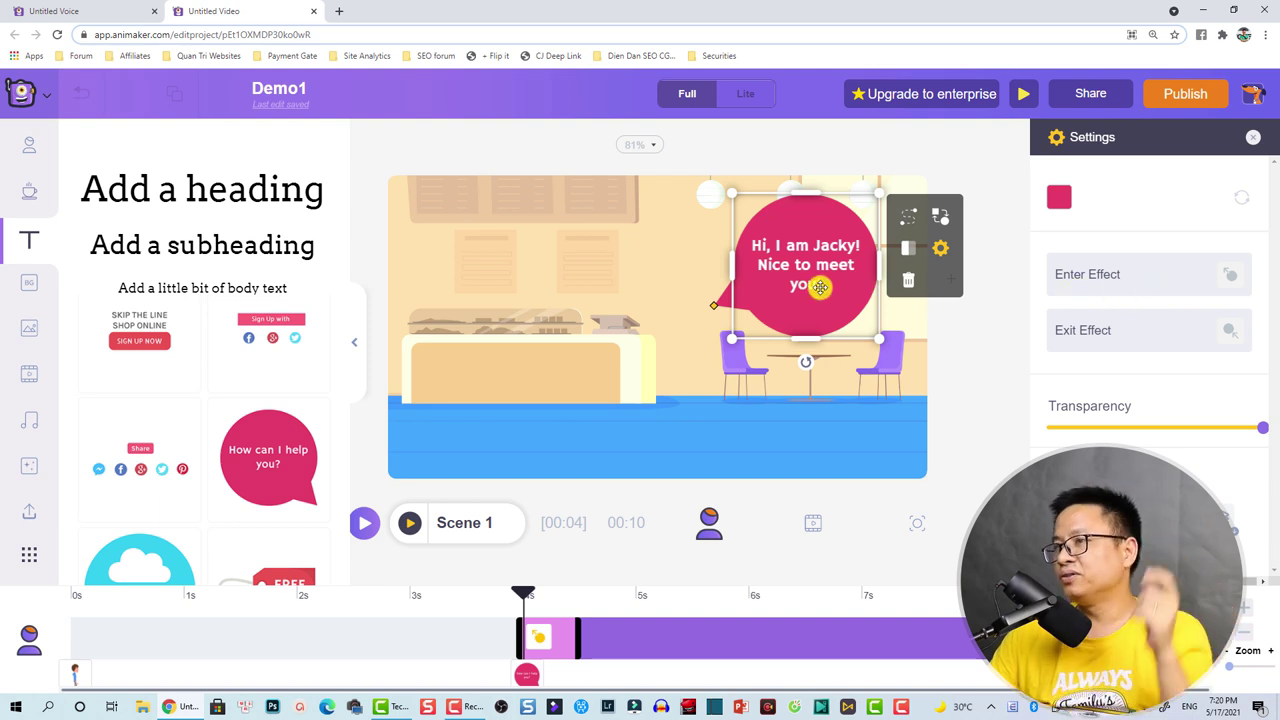
Browse the bubble's Enter Effect options like Rotate and Popup, then rewind to 0 s.
left_click(1156, 279)
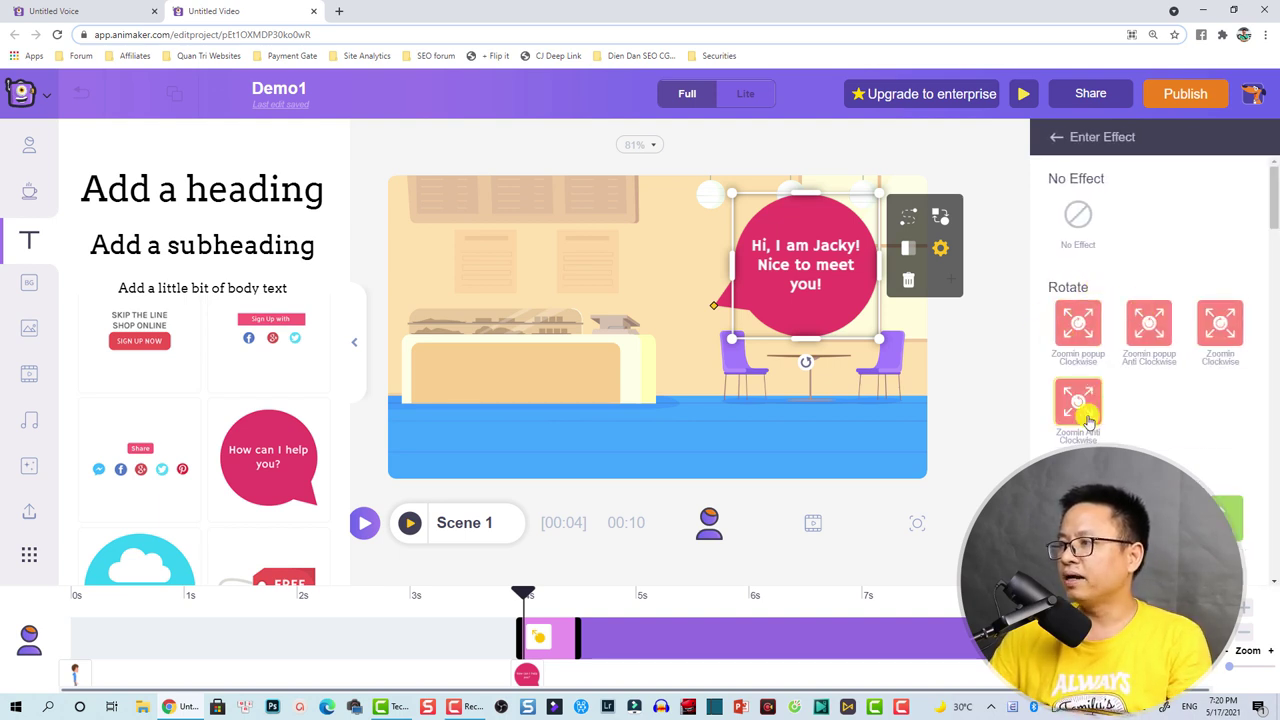
scroll(1080, 414, "down", 1)
scroll(1110, 300, "up", 1)
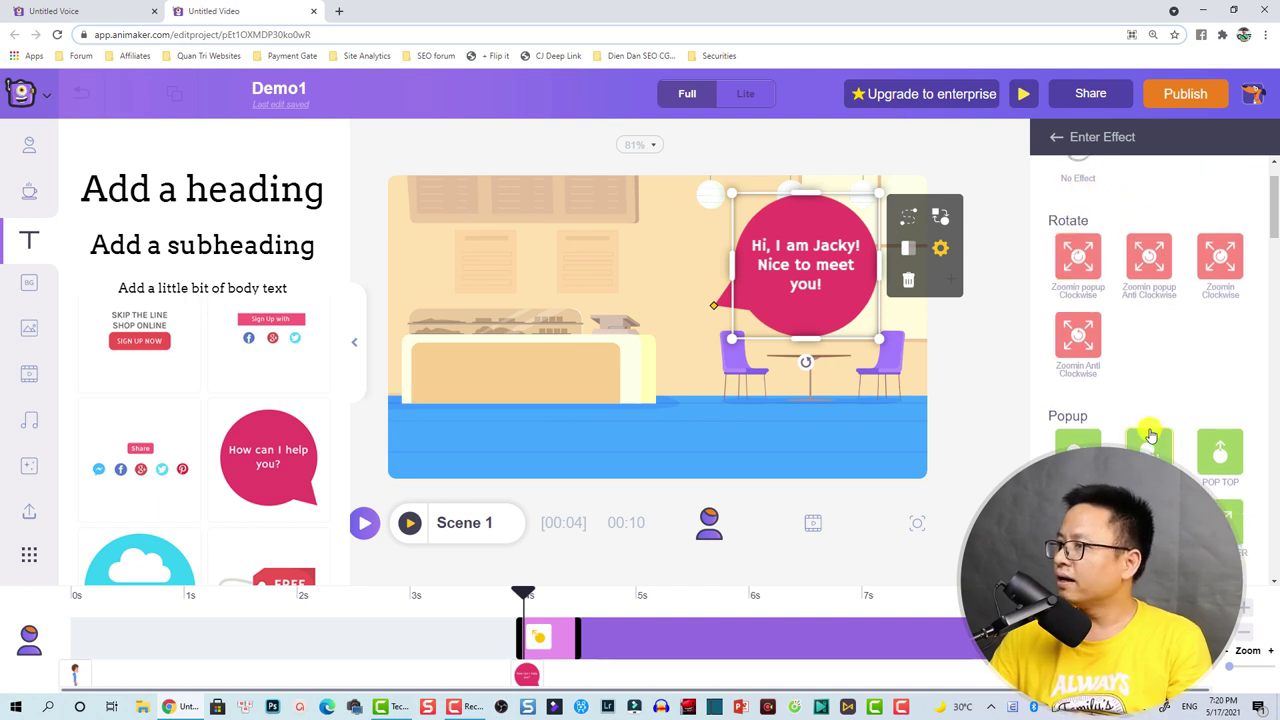
scroll(1150, 350, "down", 1)
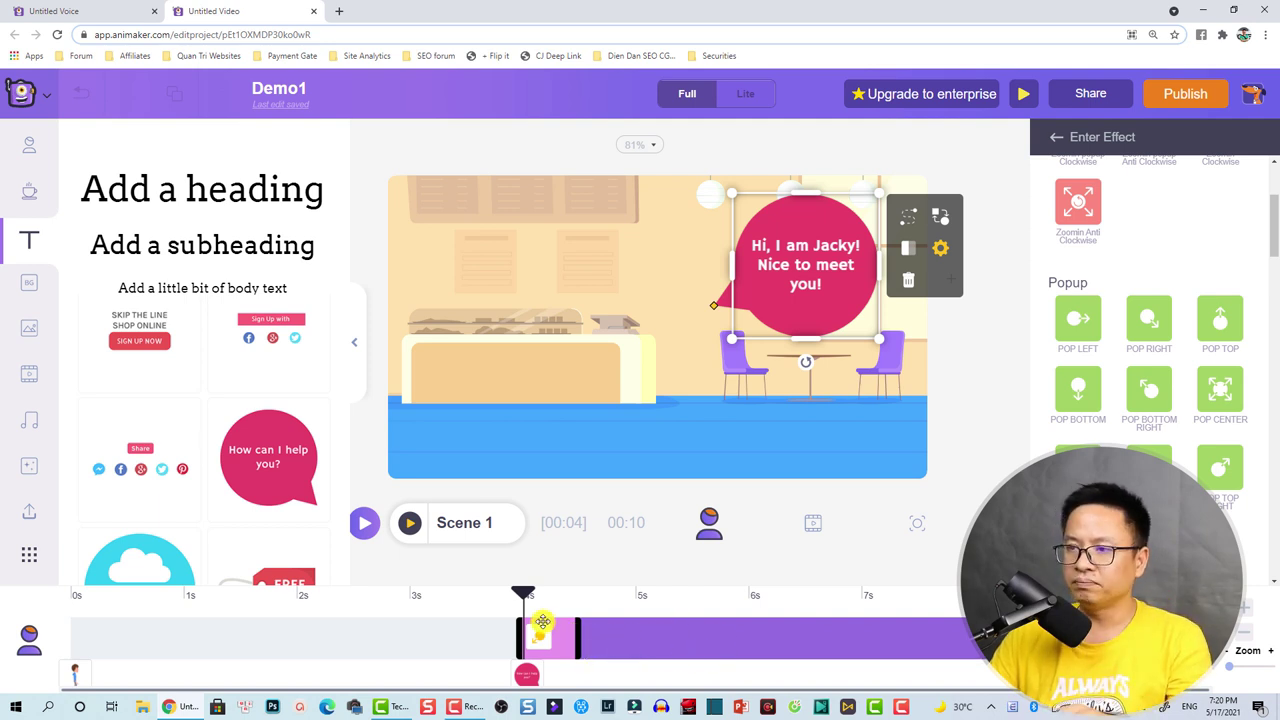
left_click_drag(517, 597, 74, 594)
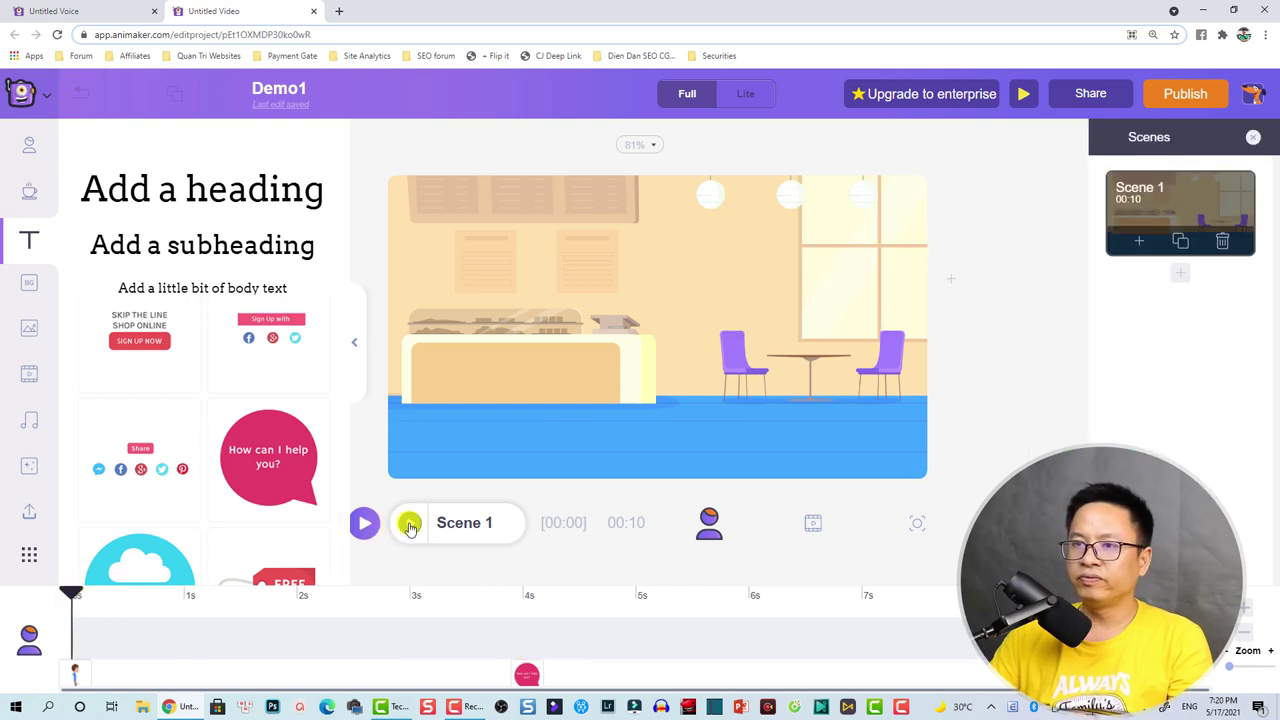
Preview the scene with the Jacky bubble appearing at 4 s, then select the bubble's timeline item.
left_click(410, 525)
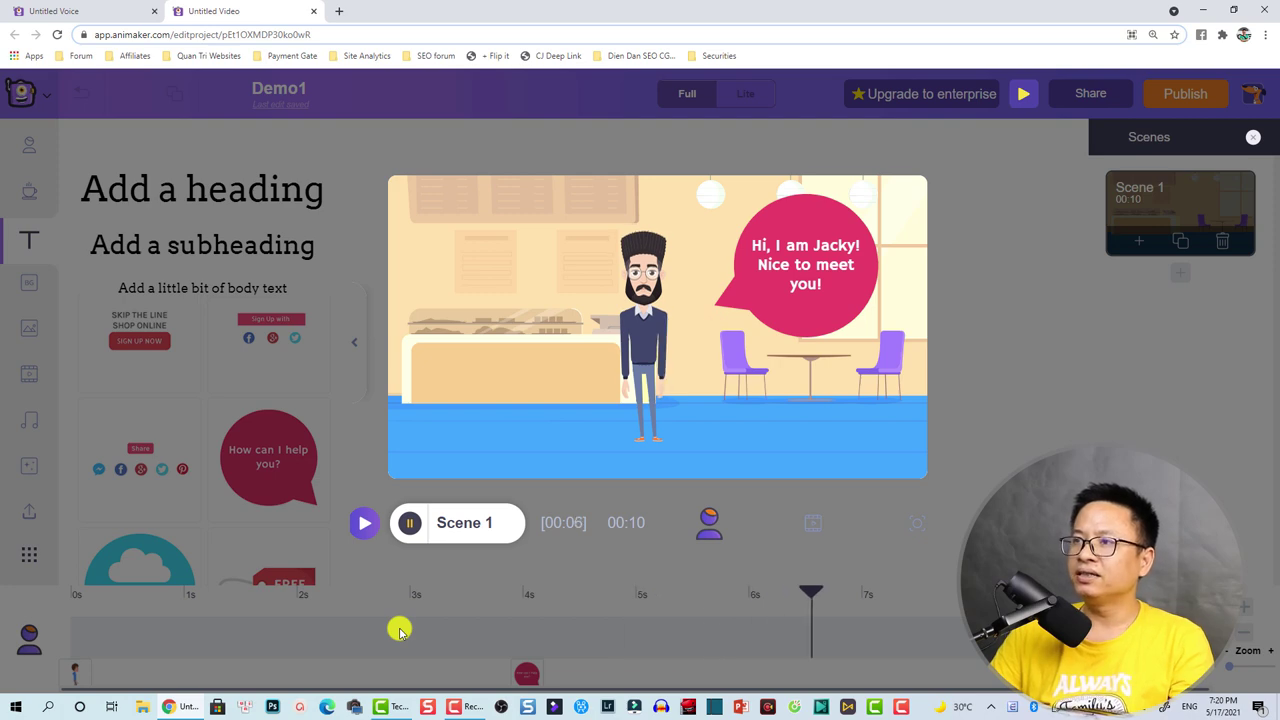
left_click(578, 576)
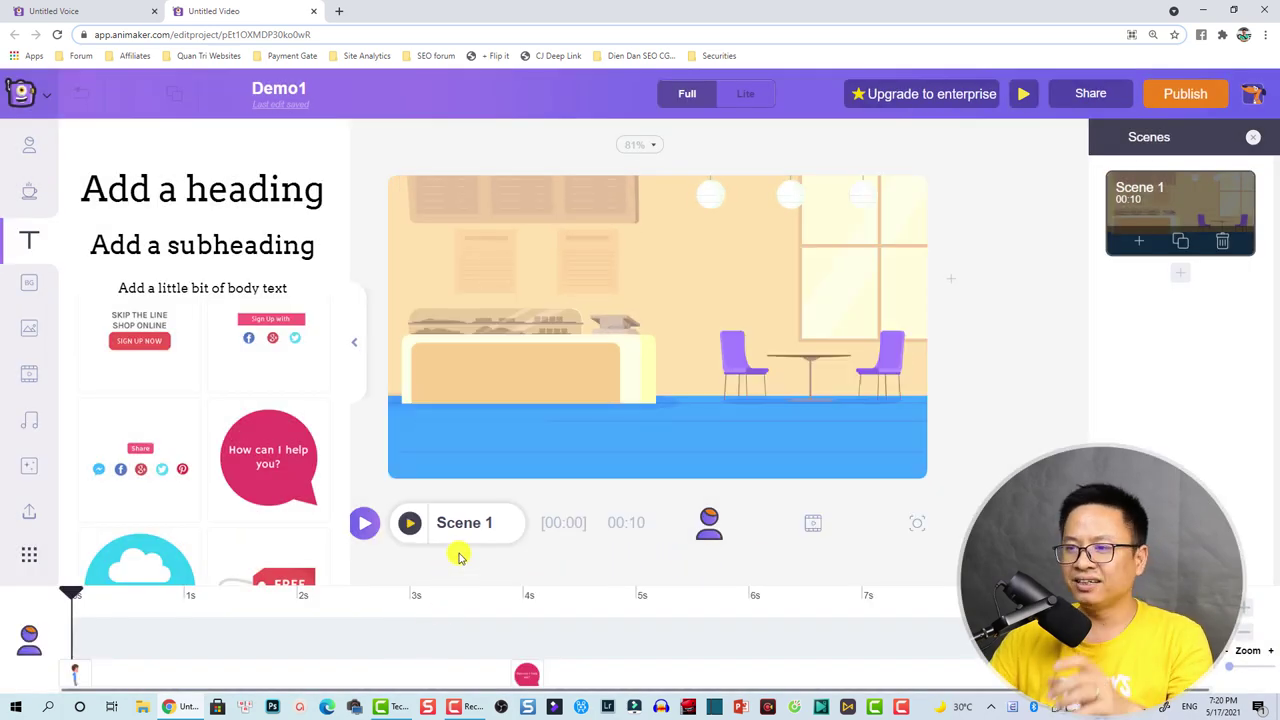
left_click(526, 676)
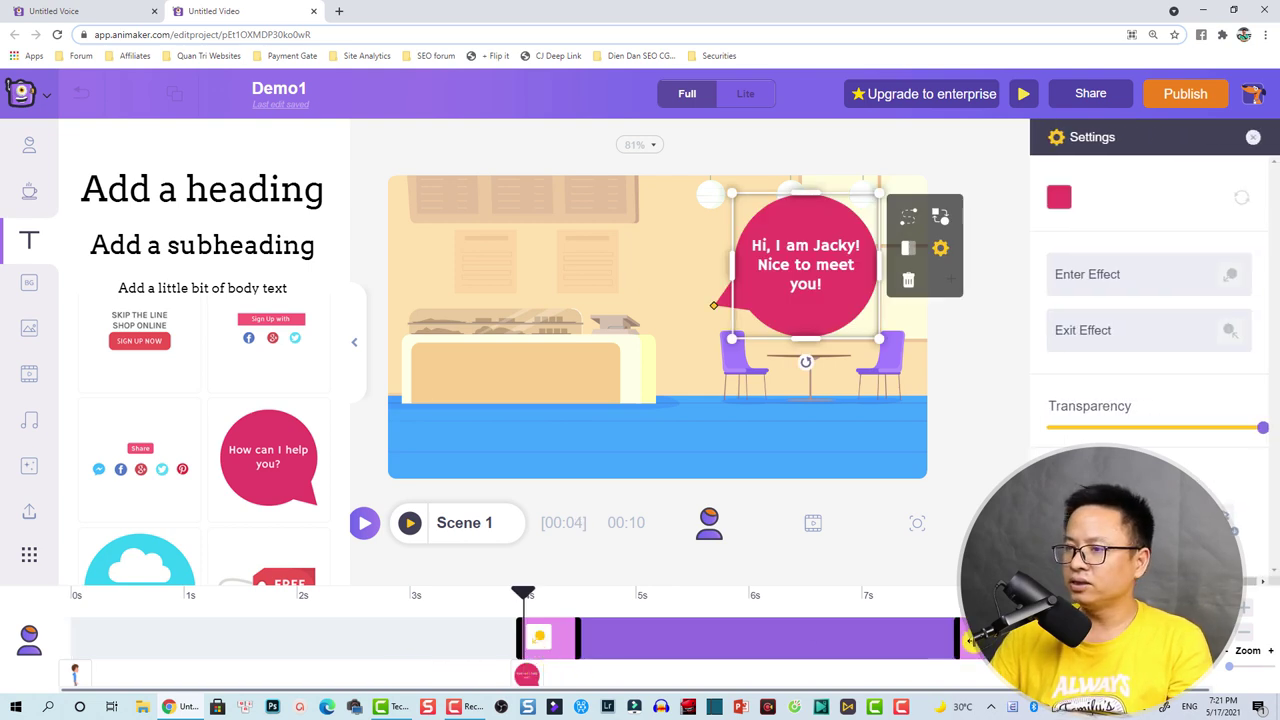
Shorten the pink speech bubble to end at 00:07.3, then select the bearded character.
left_click_drag(969, 640, 866, 644)
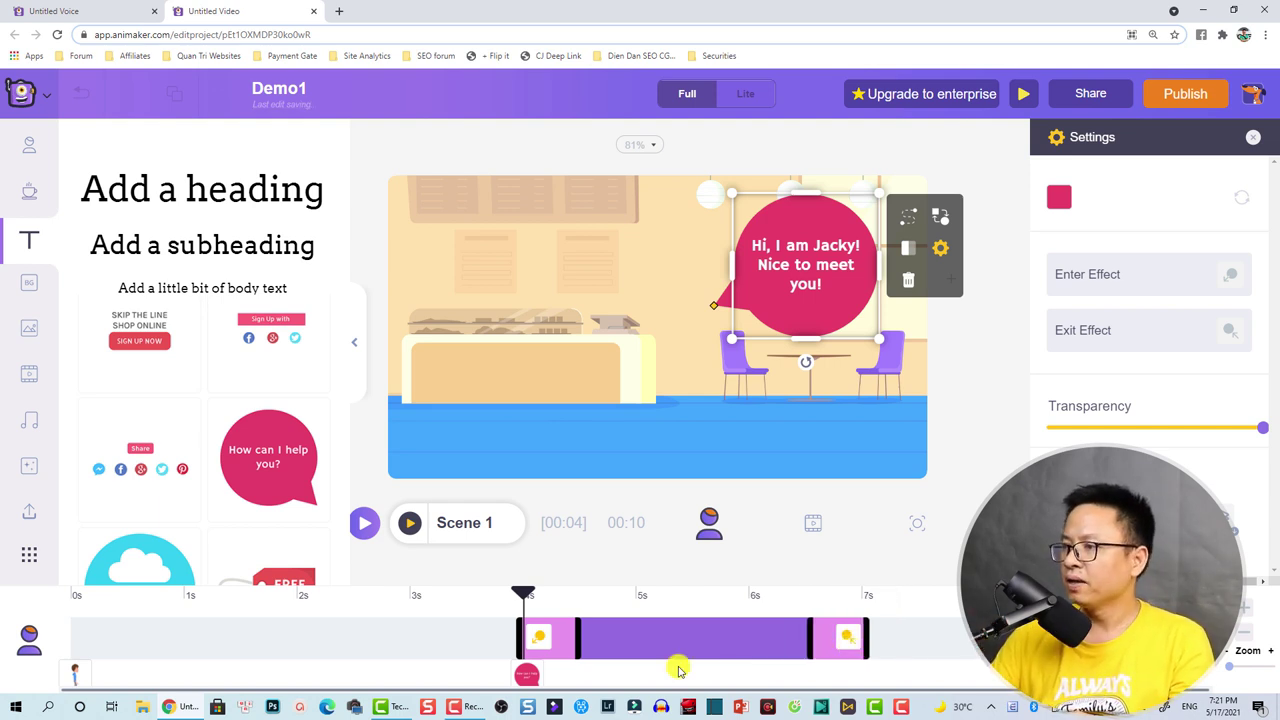
left_click(866, 598)
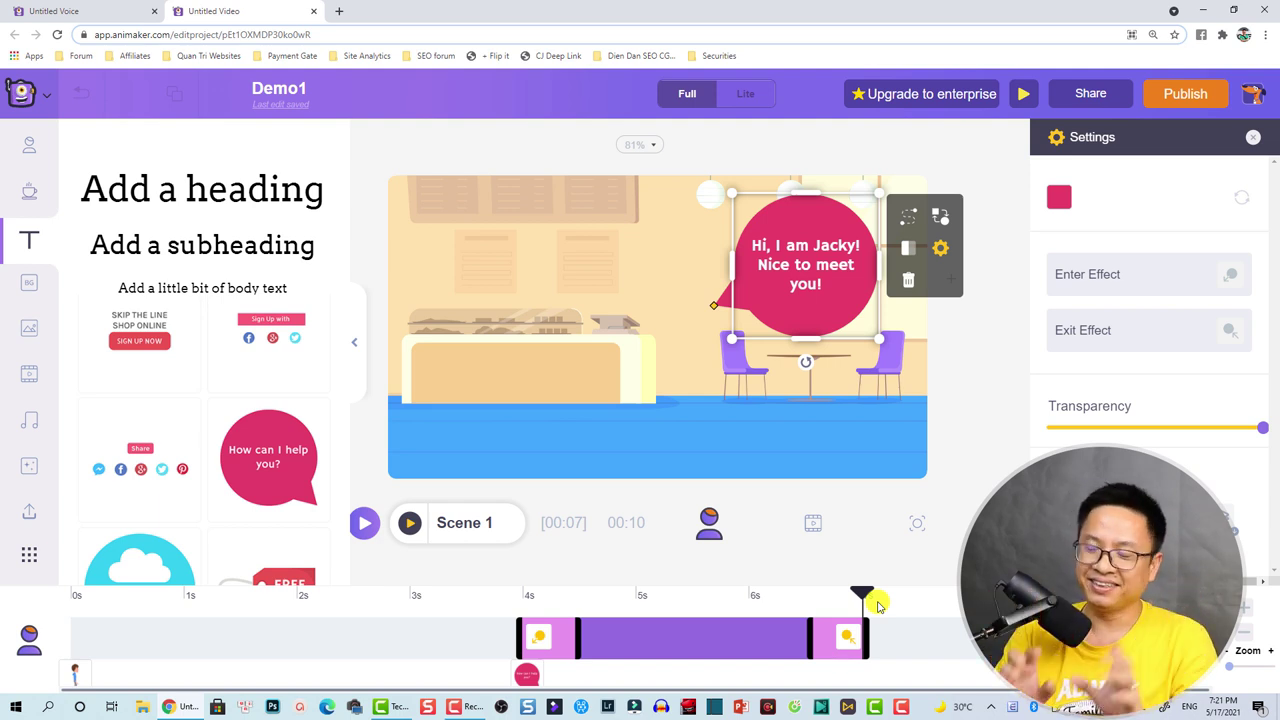
left_click(410, 600)
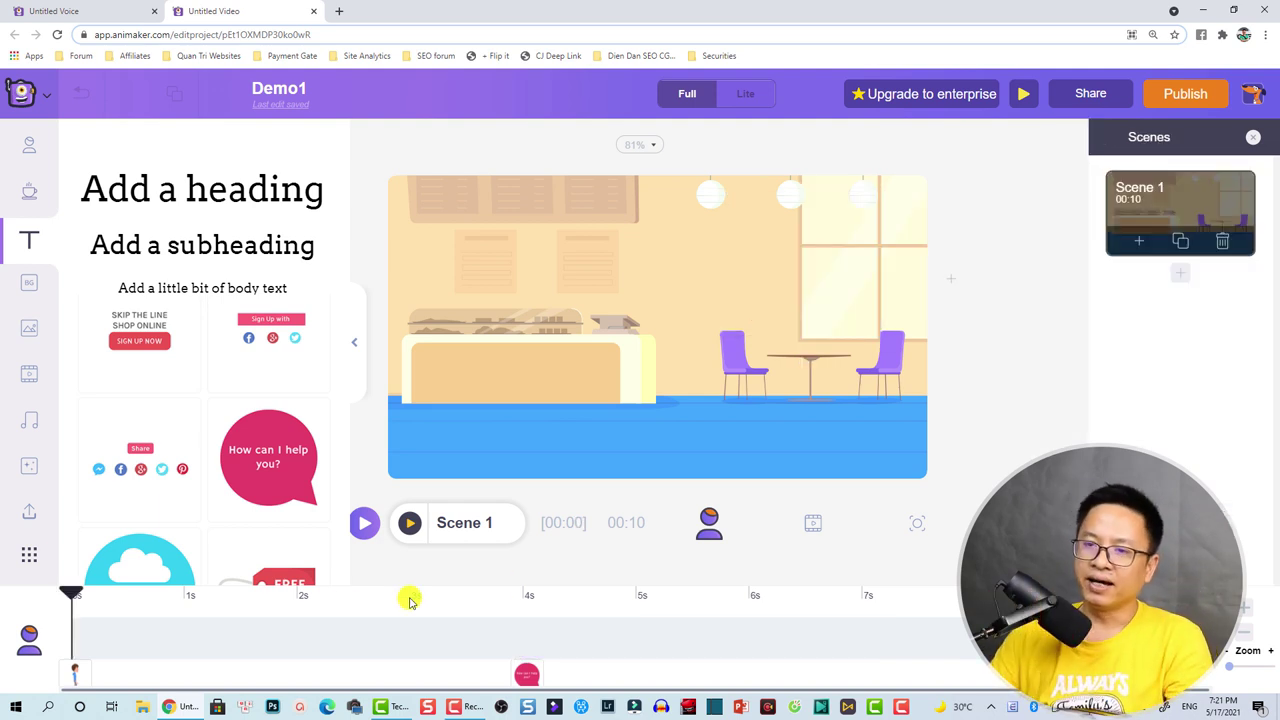
left_click(80, 676)
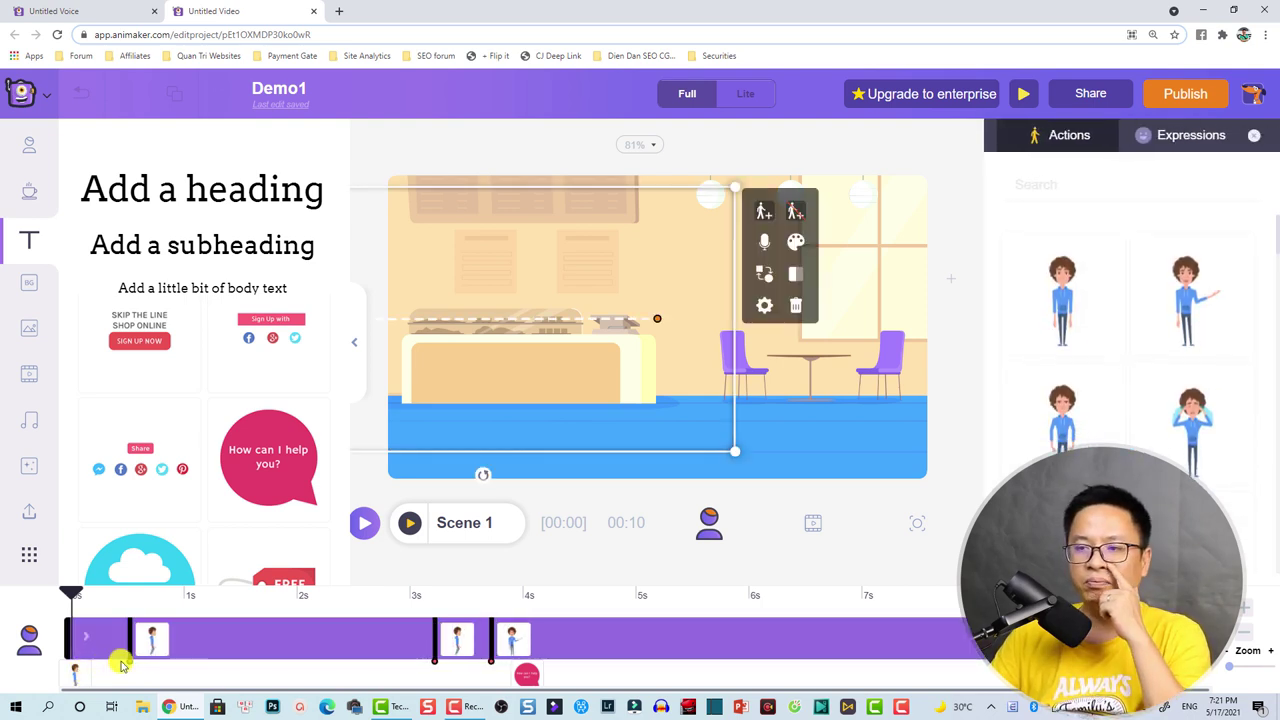
Insert the 'walking happily' action as the character's fourth step and apply the sequence.
left_click(866, 602)
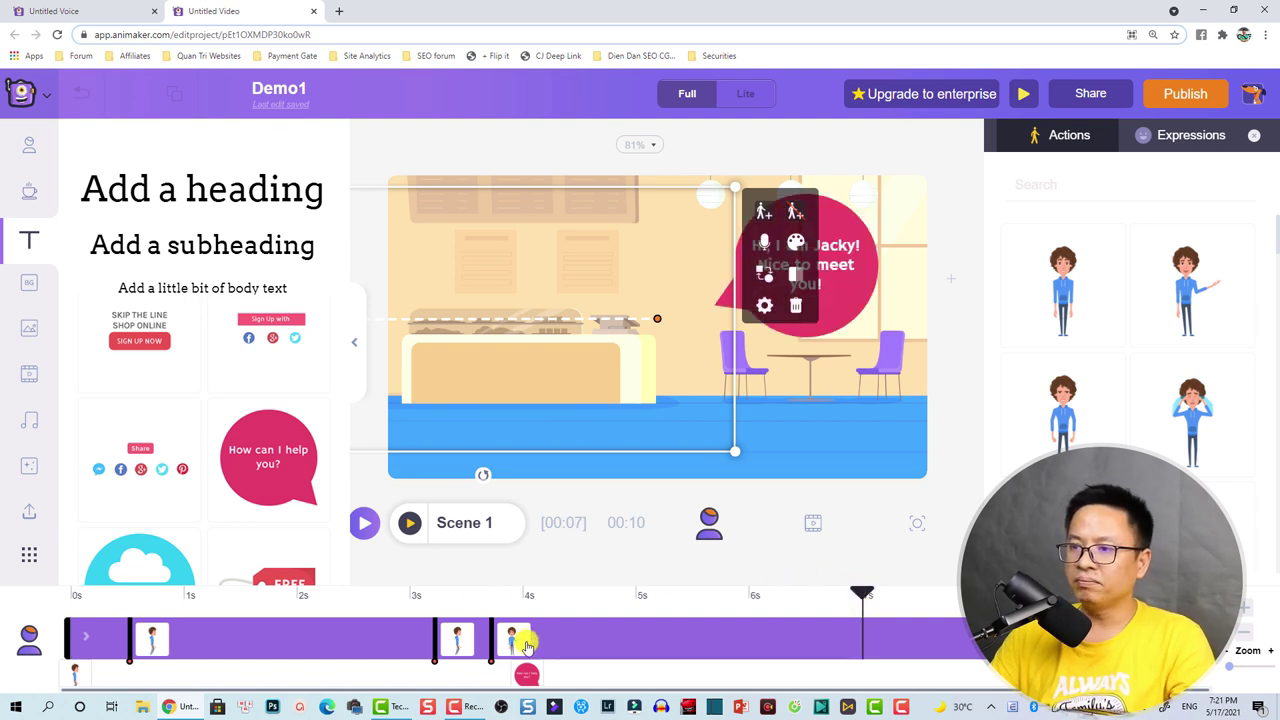
left_click(527, 645)
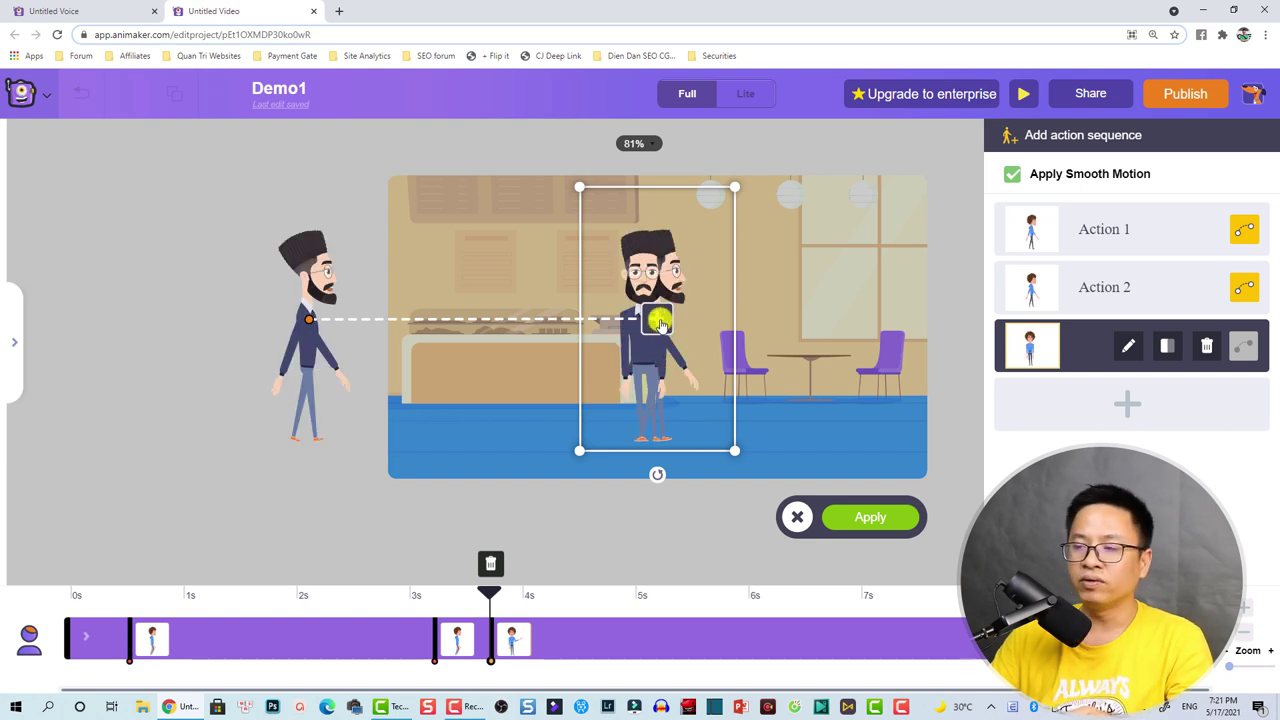
left_click(660, 325)
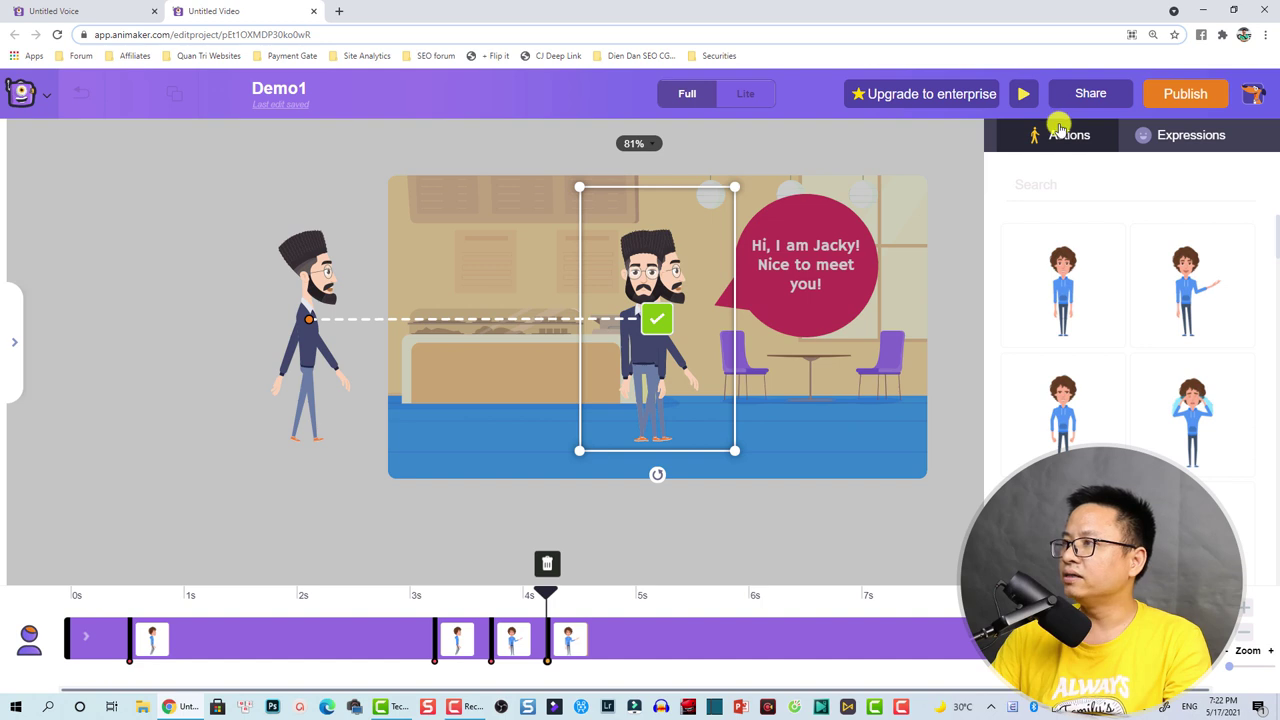
left_click(1069, 185)
type("walking")
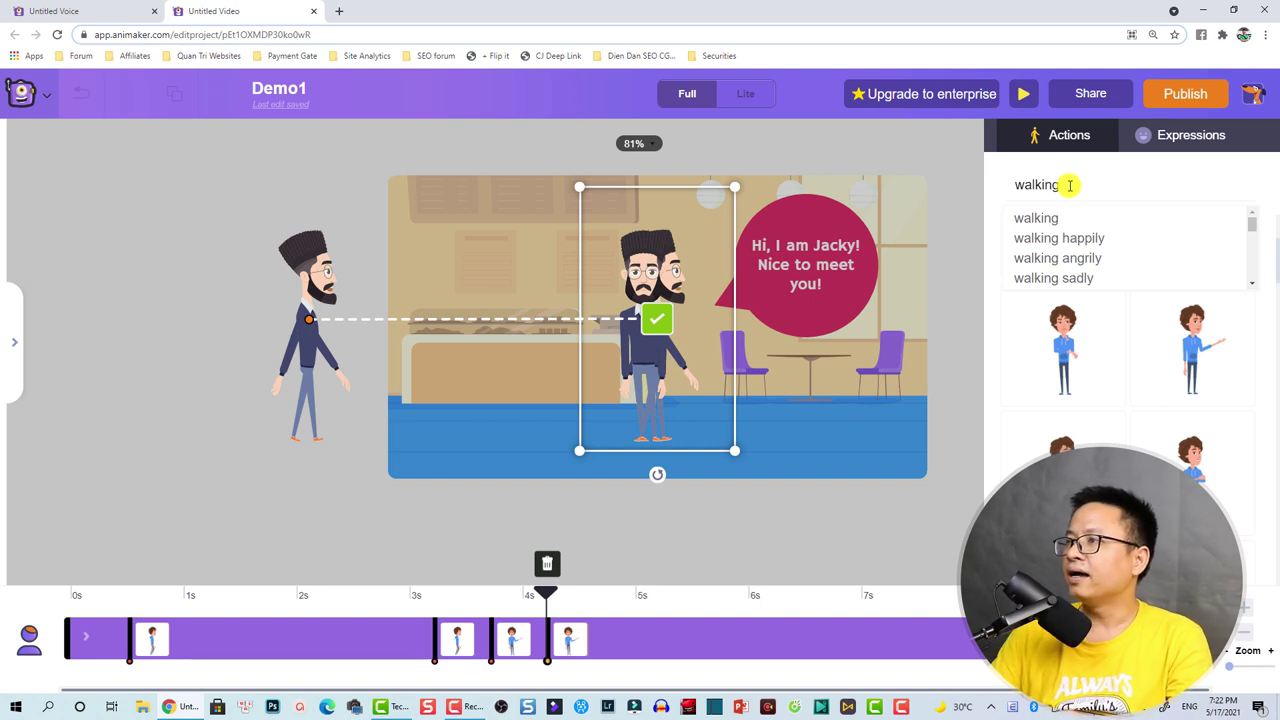
left_click(1057, 238)
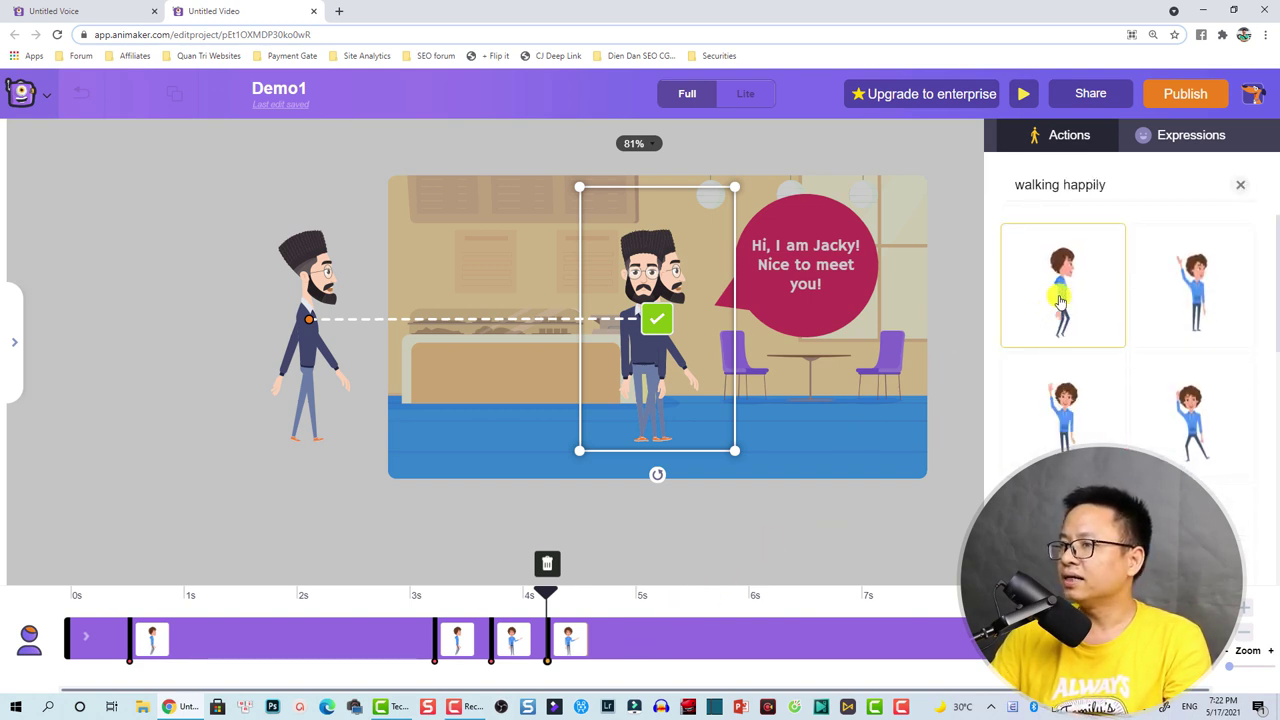
left_click(657, 325)
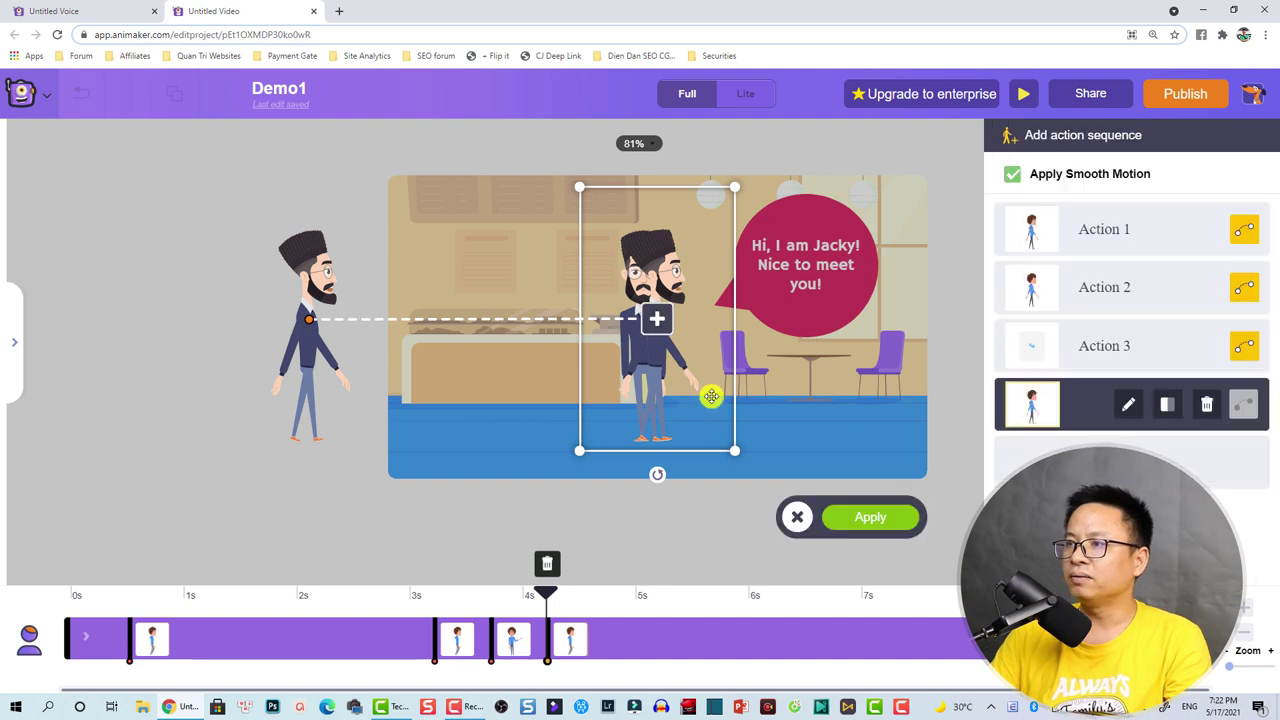
left_click(870, 518)
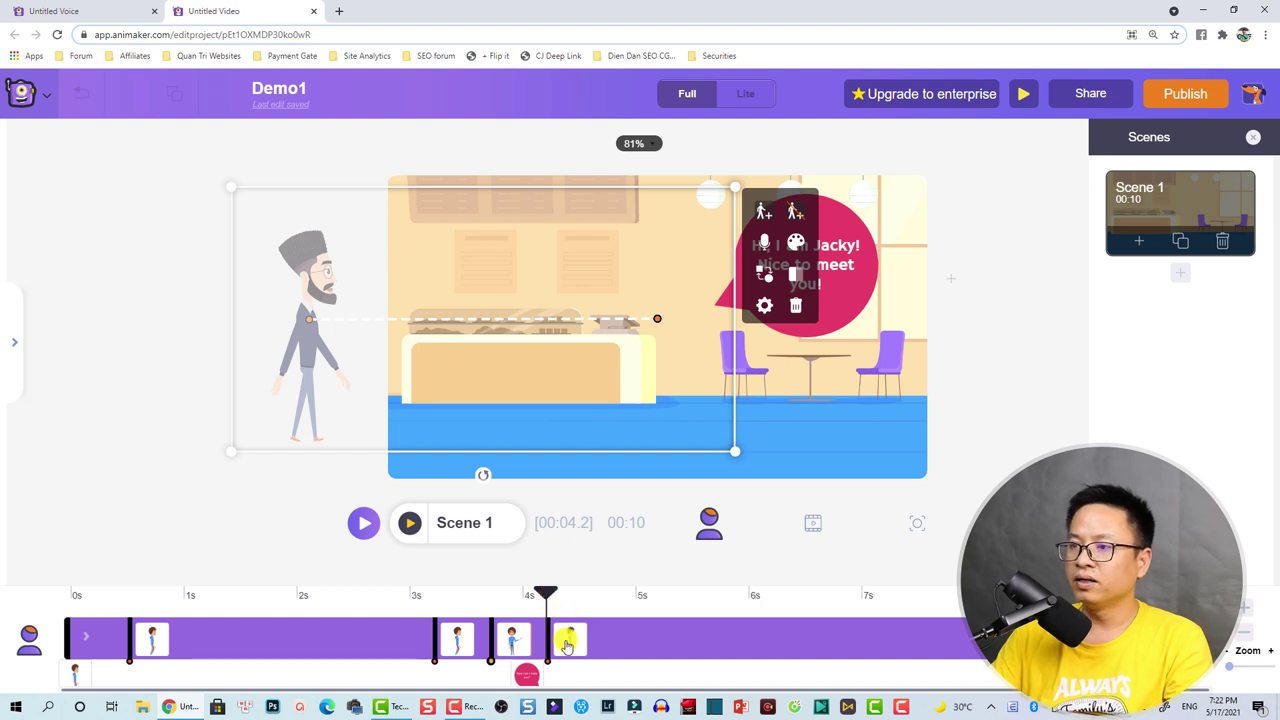
left_click(567, 640)
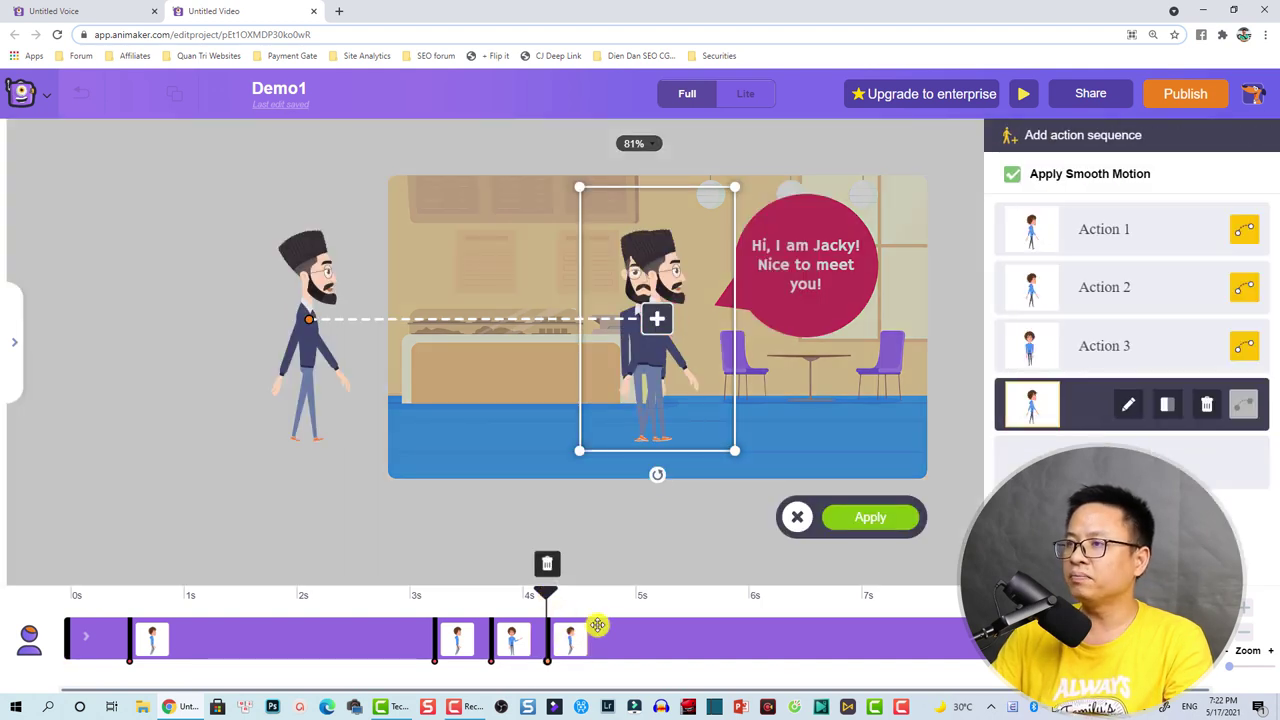
Add a fifth action that moves the bearded character off the stage's right edge.
left_click(660, 330)
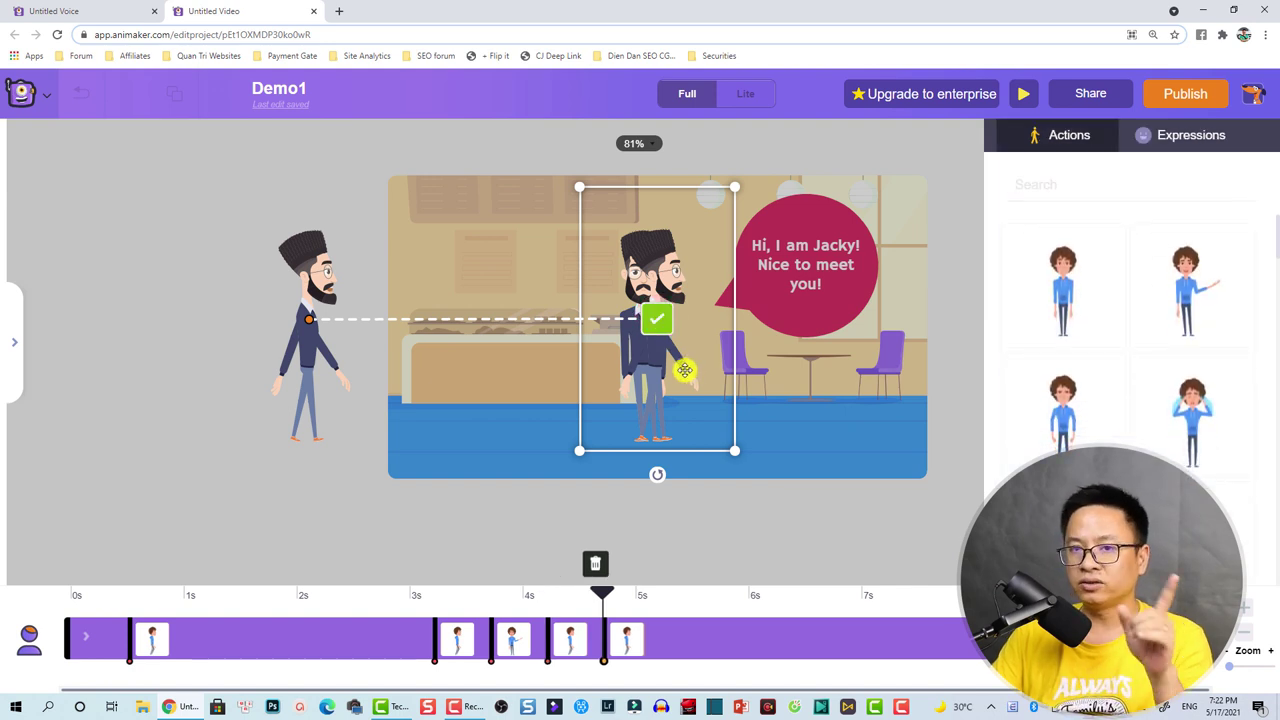
left_click(634, 638)
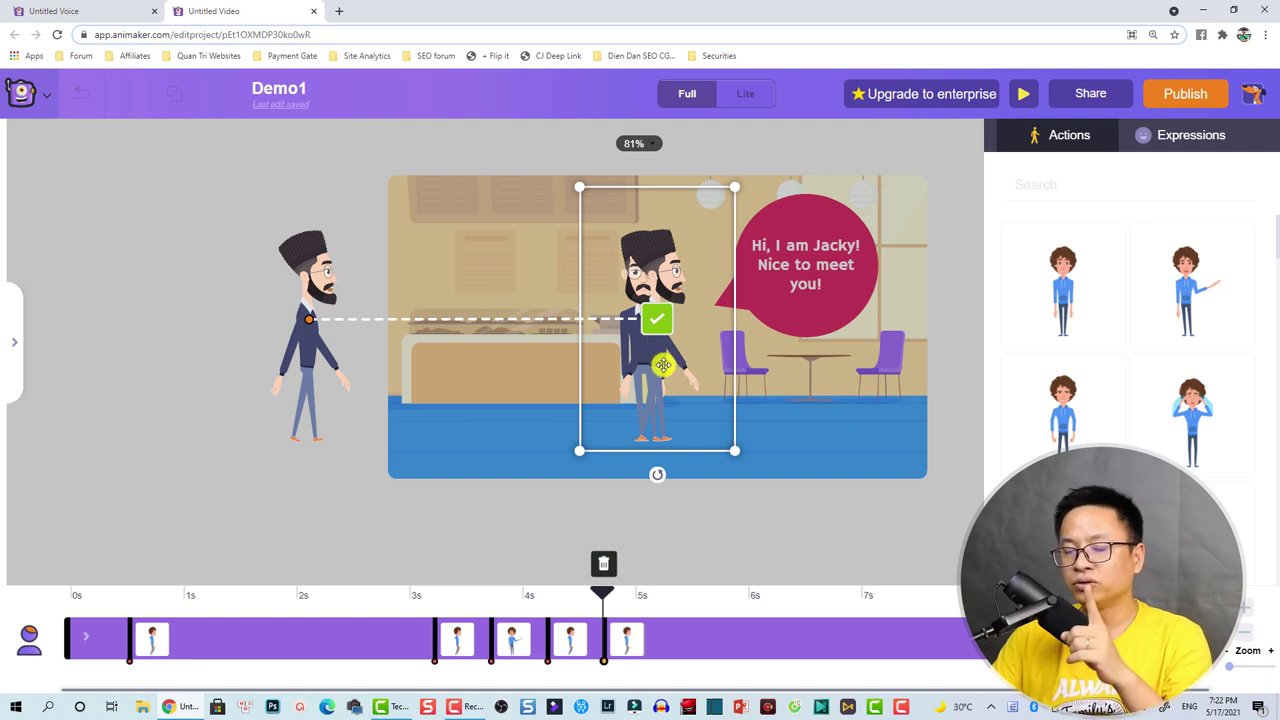
left_click_drag(662, 366, 972, 372)
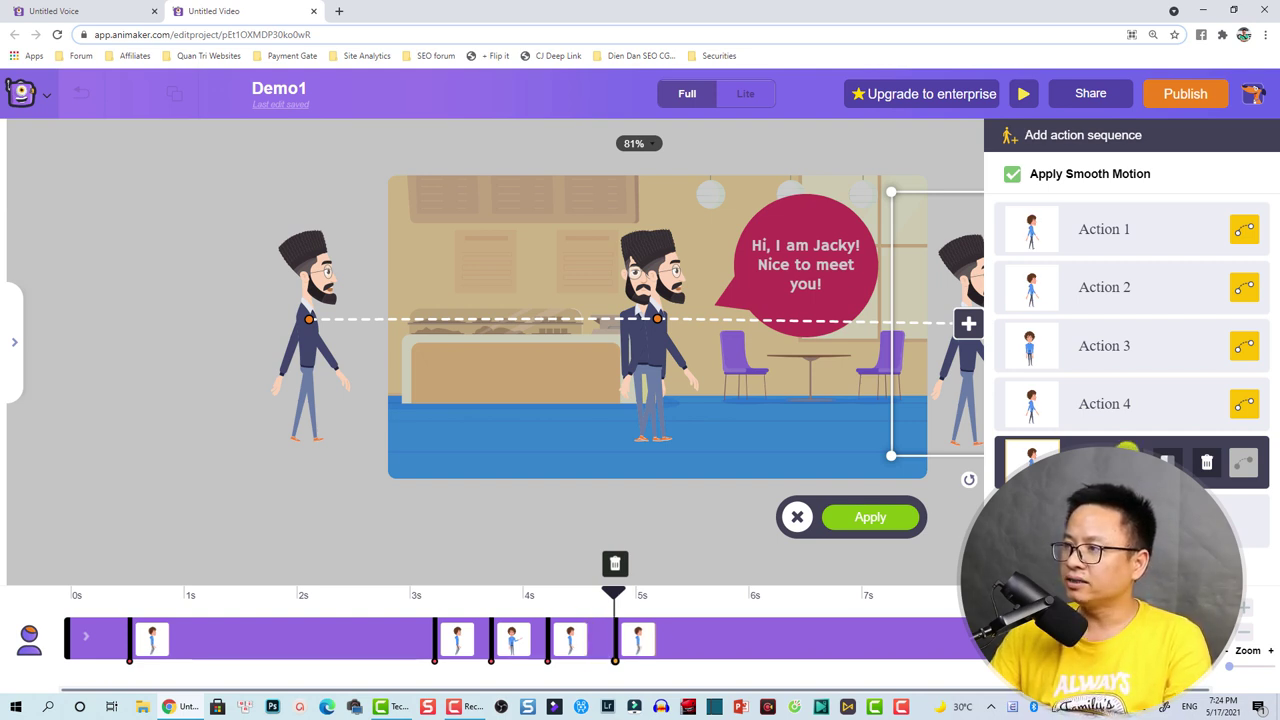
Retime the last two actions to start at about 7 s and 9.5 s, then apply.
left_click(575, 645)
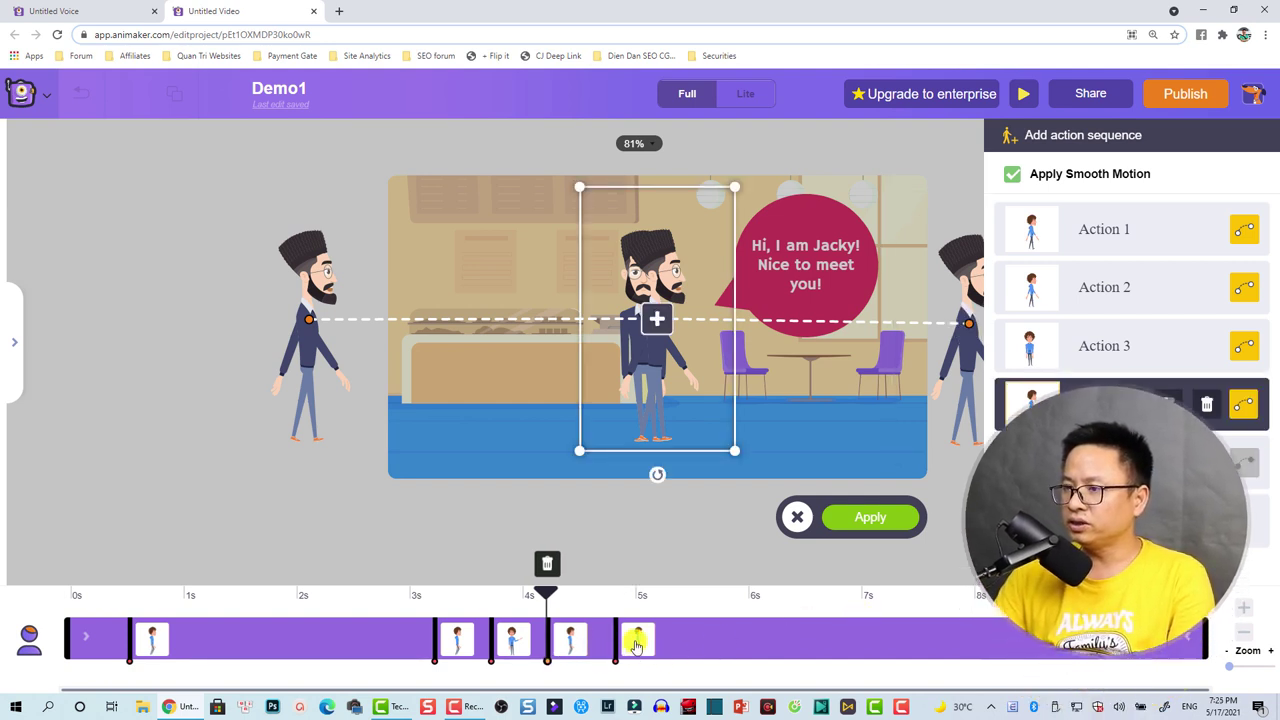
left_click_drag(636, 645, 1114, 640)
left_click(1078, 638)
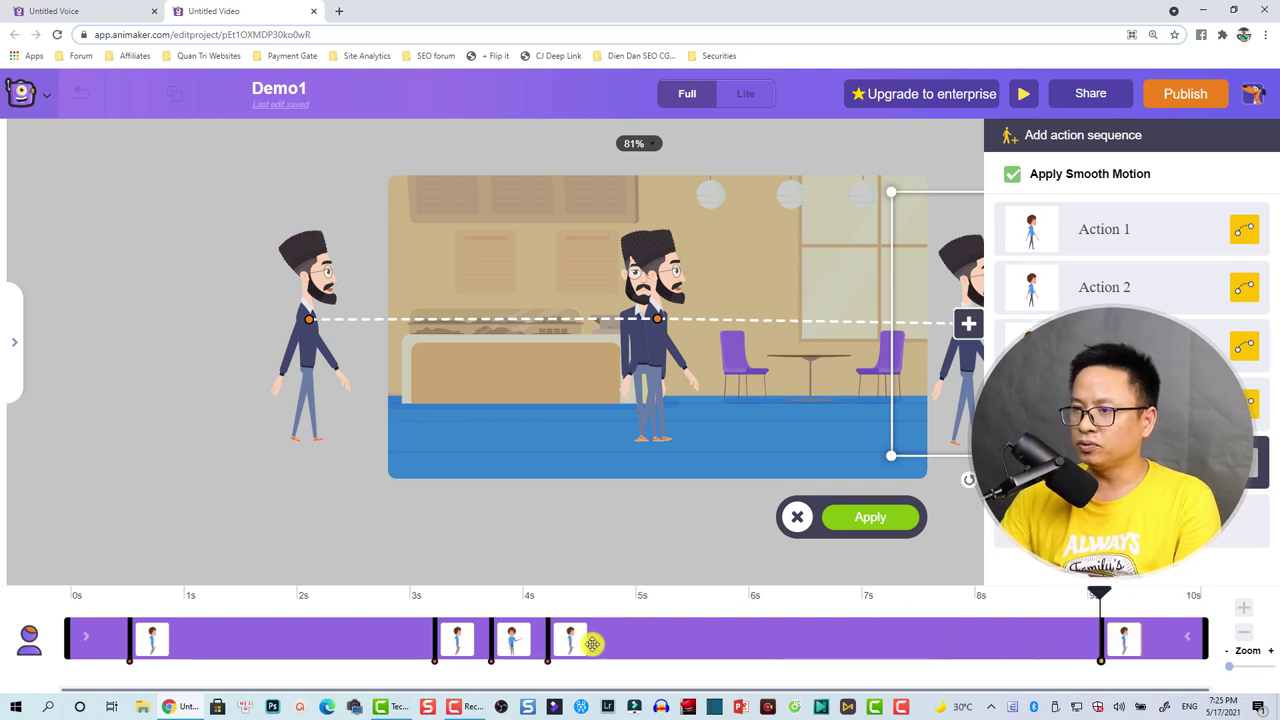
left_click_drag(571, 643, 876, 648)
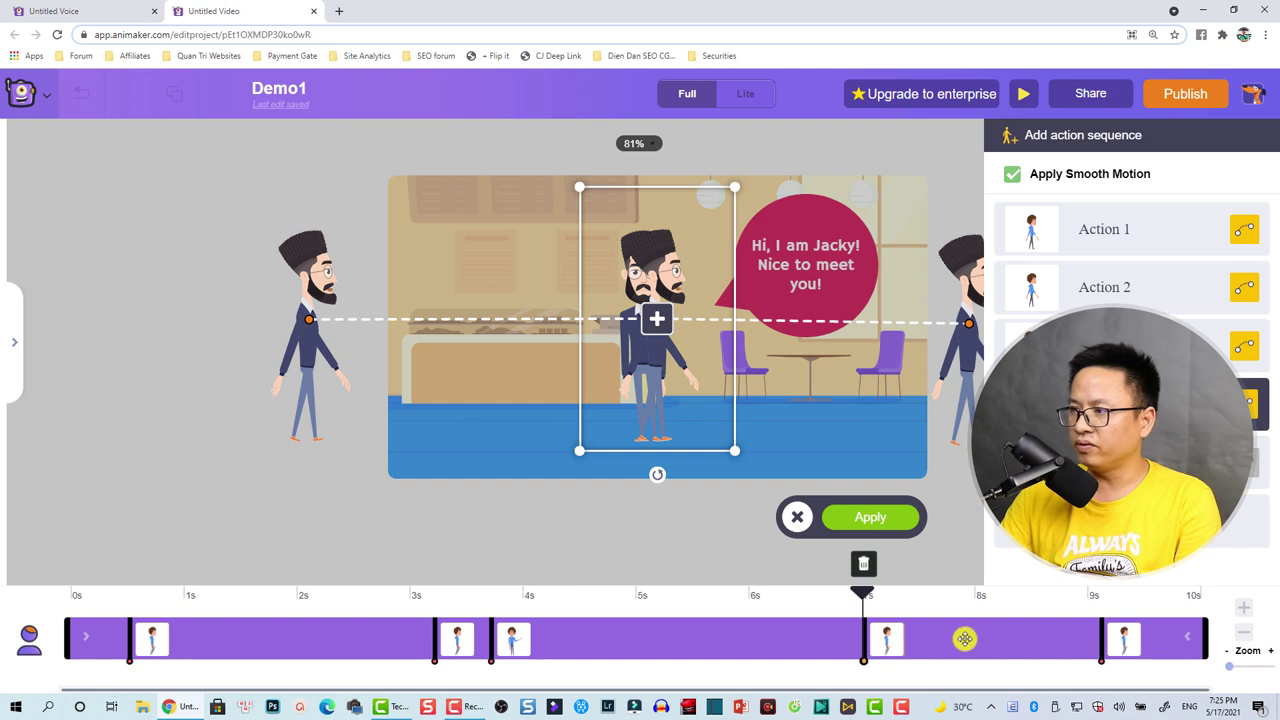
left_click_drag(1128, 646, 1152, 645)
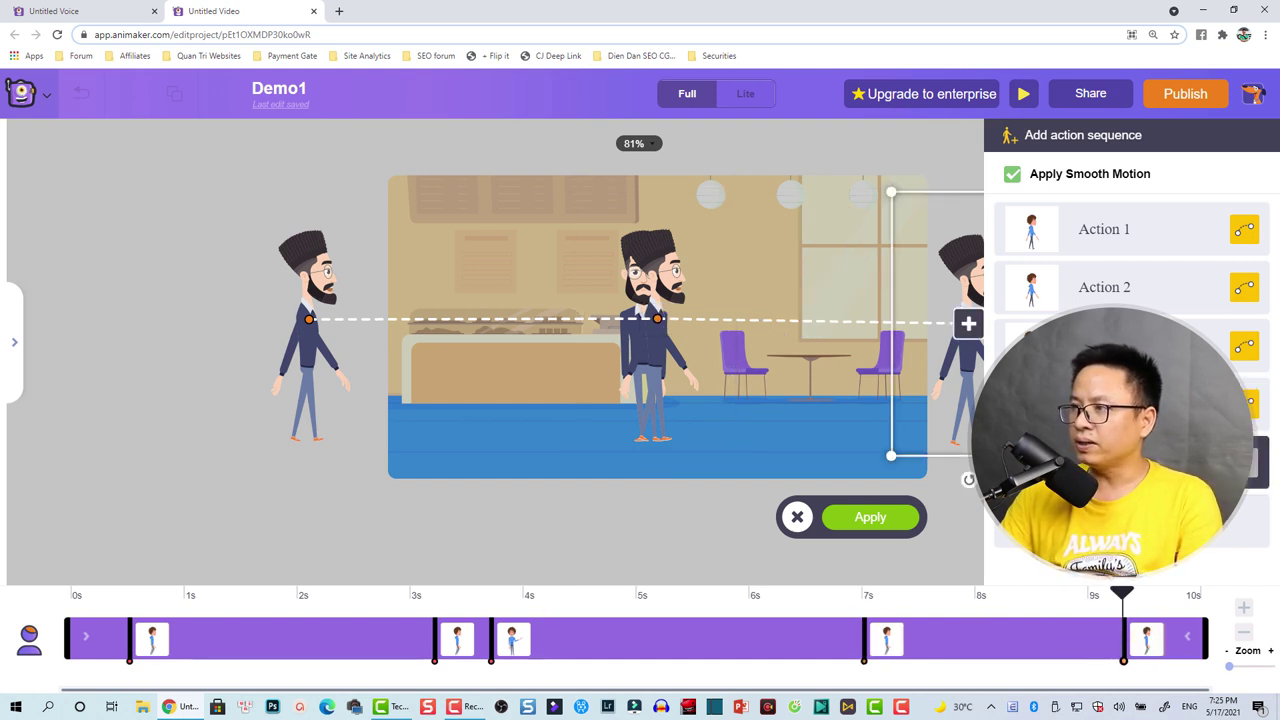
left_click(886, 636)
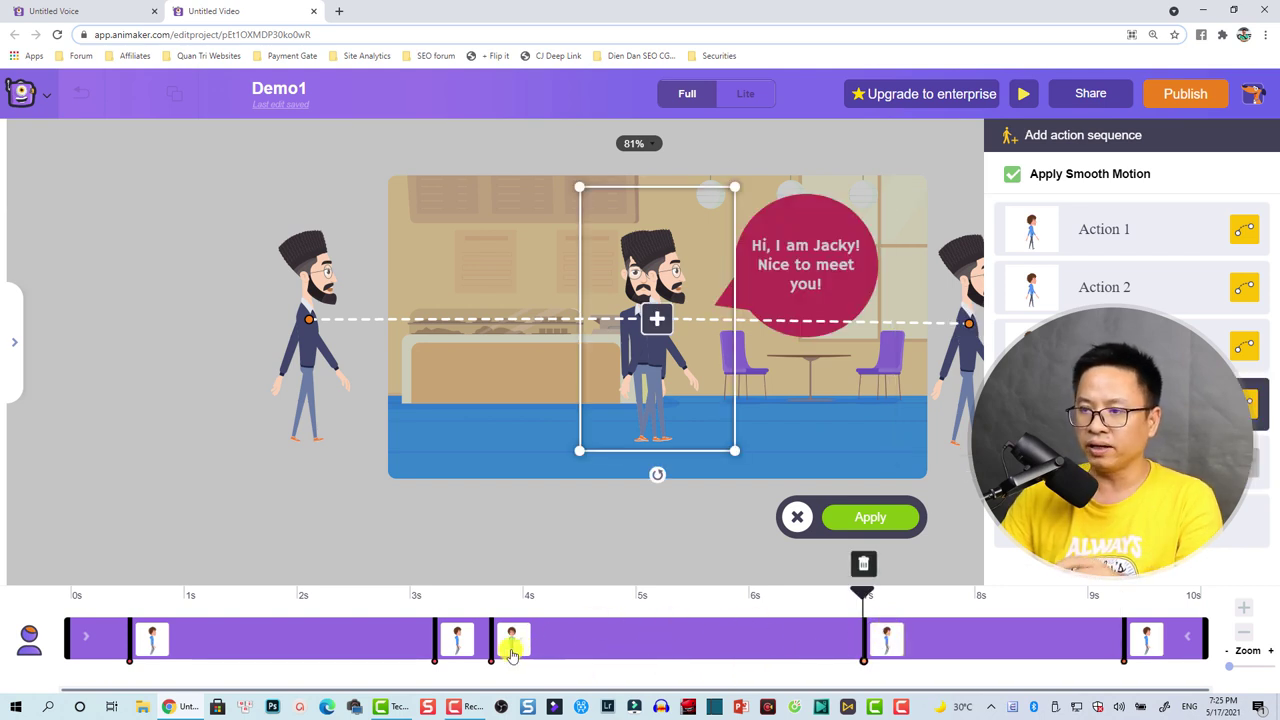
left_click(872, 518)
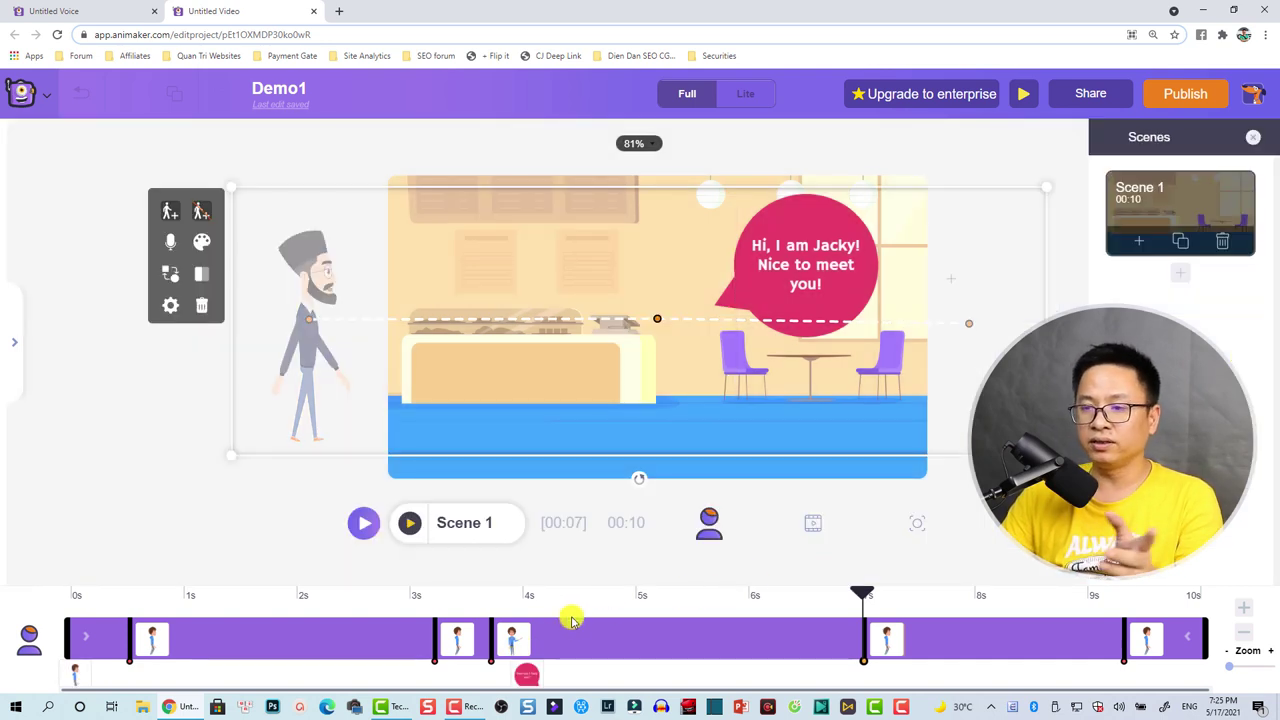
Move the playhead back to 0 seconds and play a preview of Scene 1.
left_click(76, 603)
left_click_drag(82, 600, 70, 595)
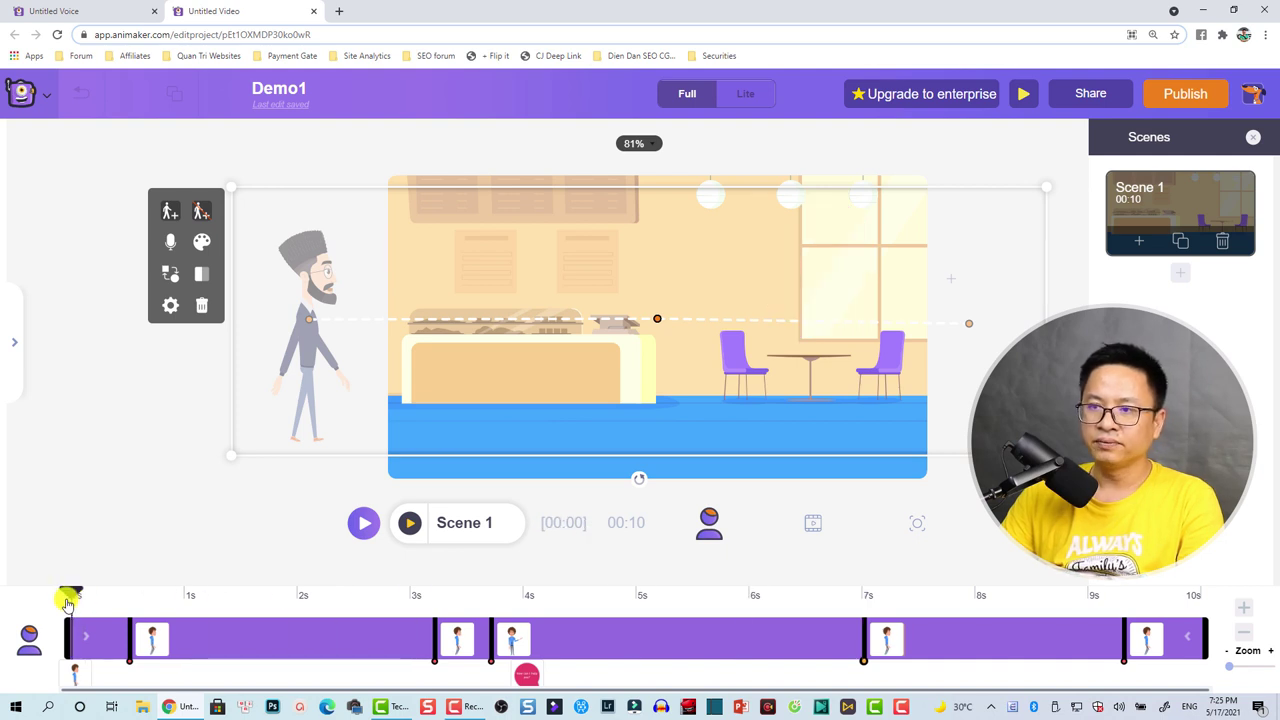
left_click(364, 524)
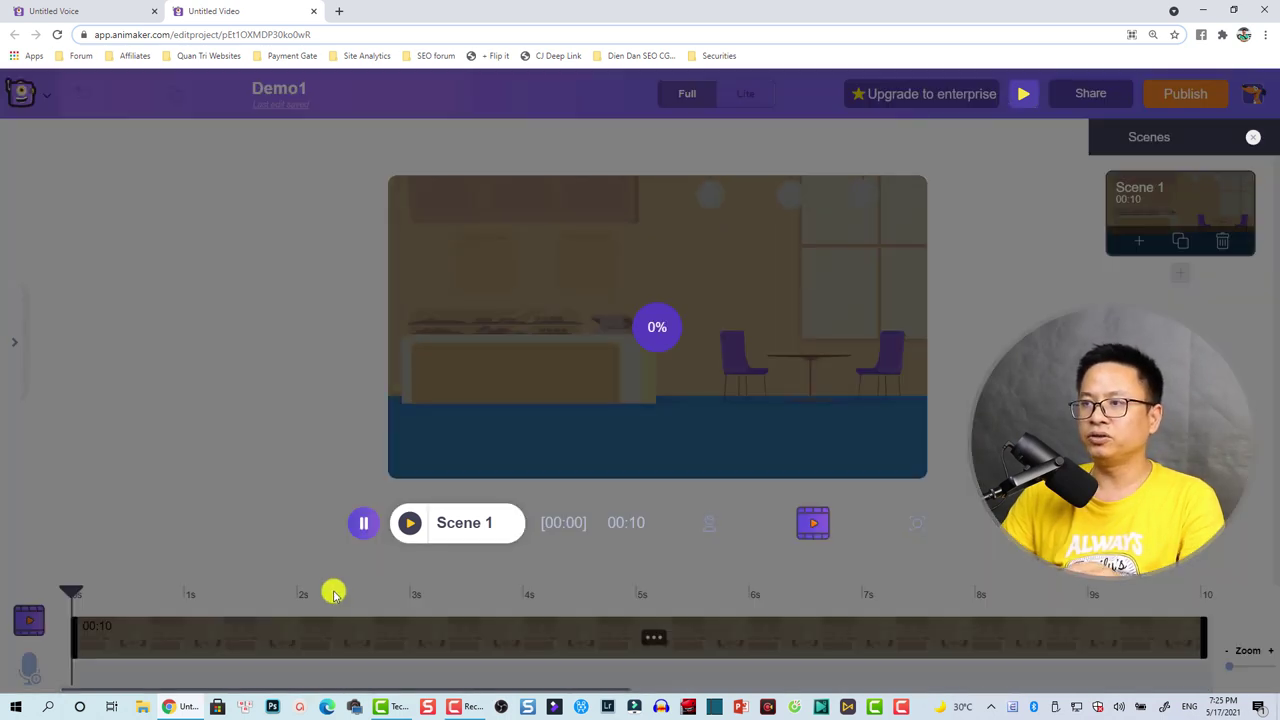
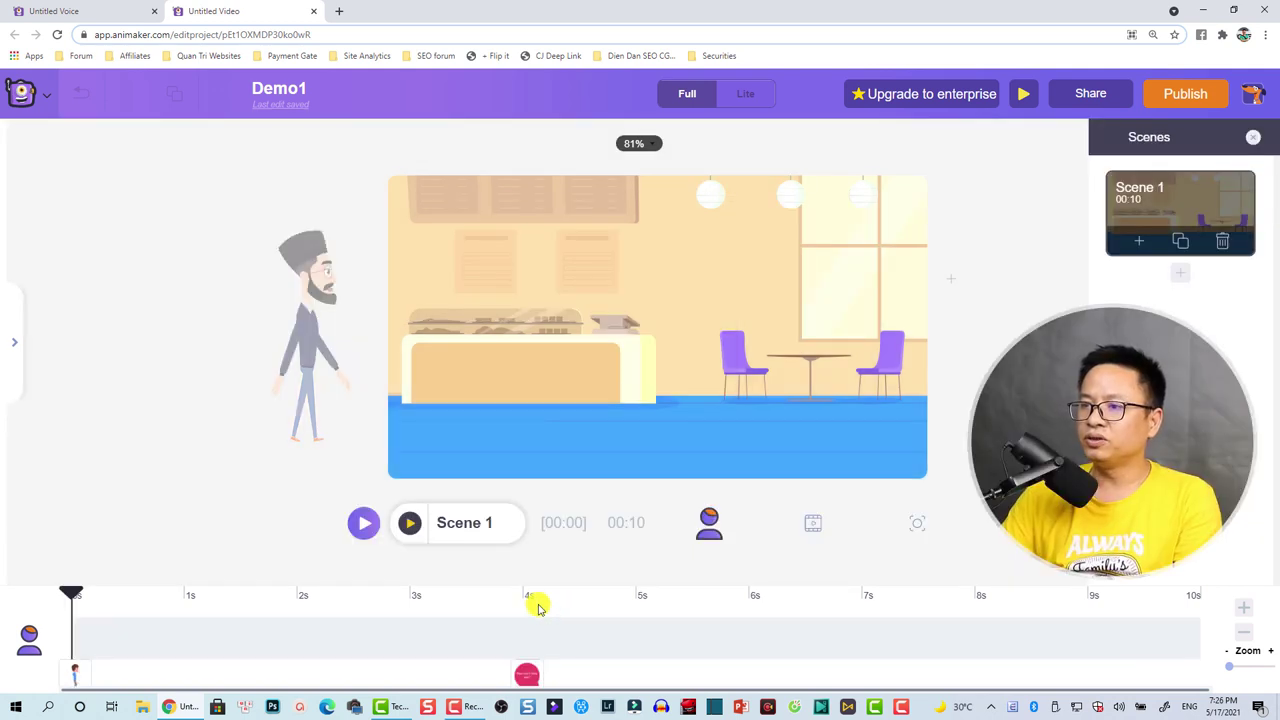
Leave the action editor and scrub the café scene around 4s, where Jacky's speech bubble appears.
left_click(537, 607)
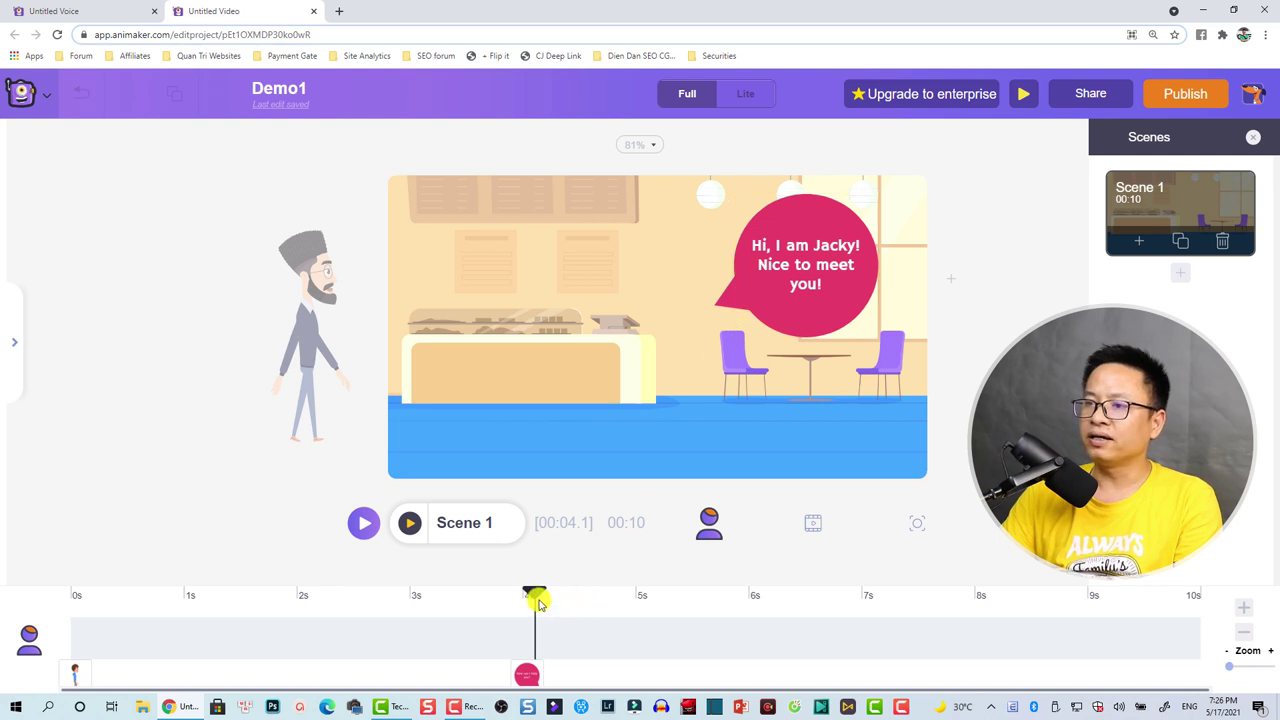
left_click_drag(534, 595, 534, 640)
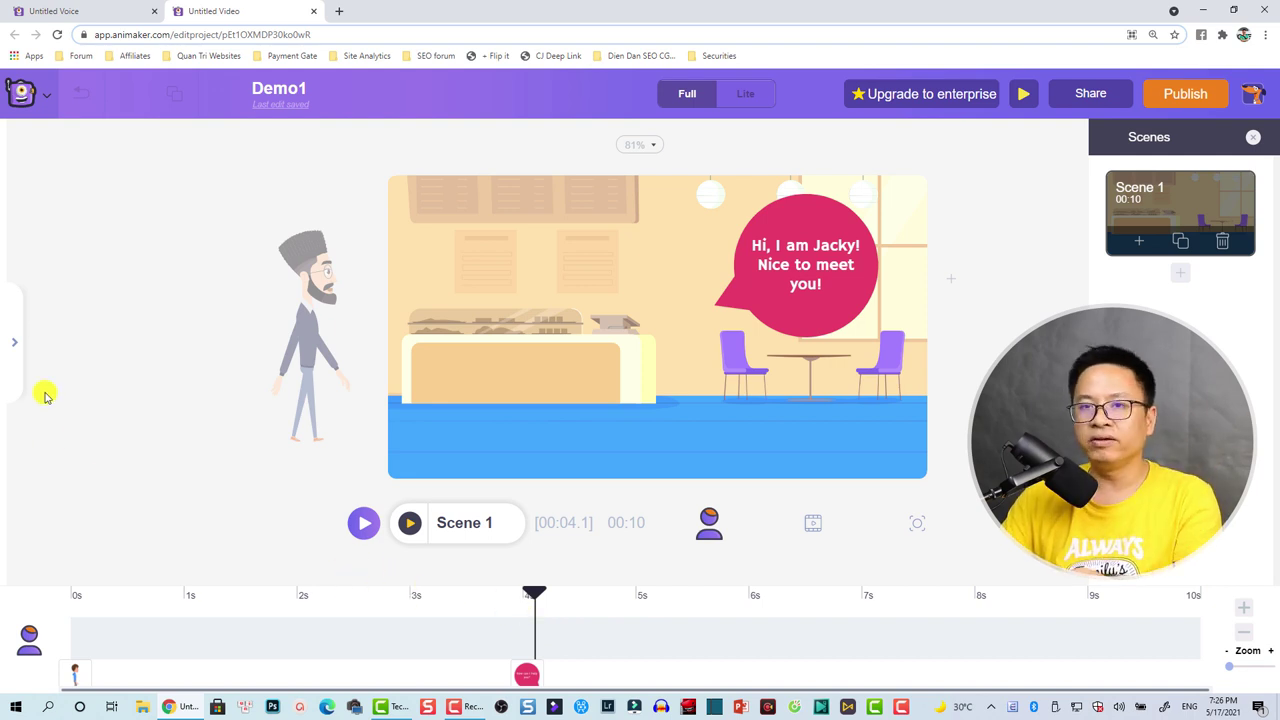
Add the WELCOME balloon screen effect and set it to run from about 4s to 7s.
left_click(13, 355)
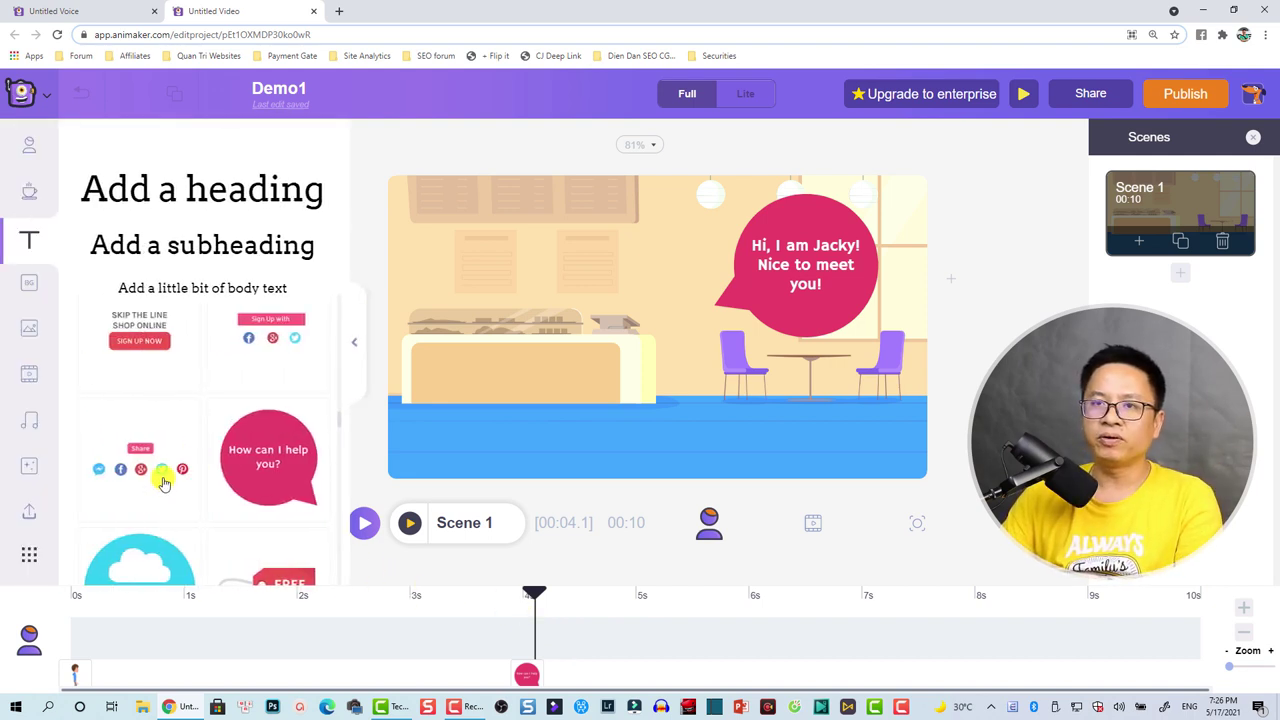
scroll(113, 452, "down", 1)
left_click(28, 468)
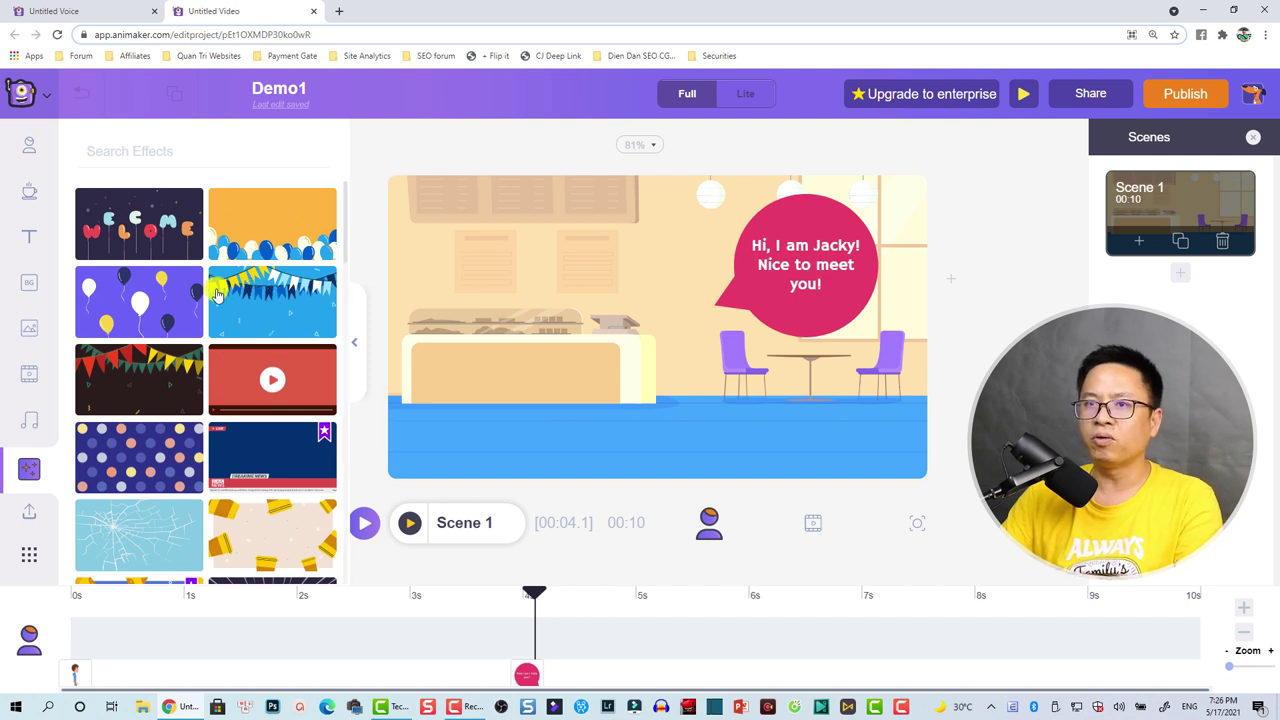
left_click(118, 234)
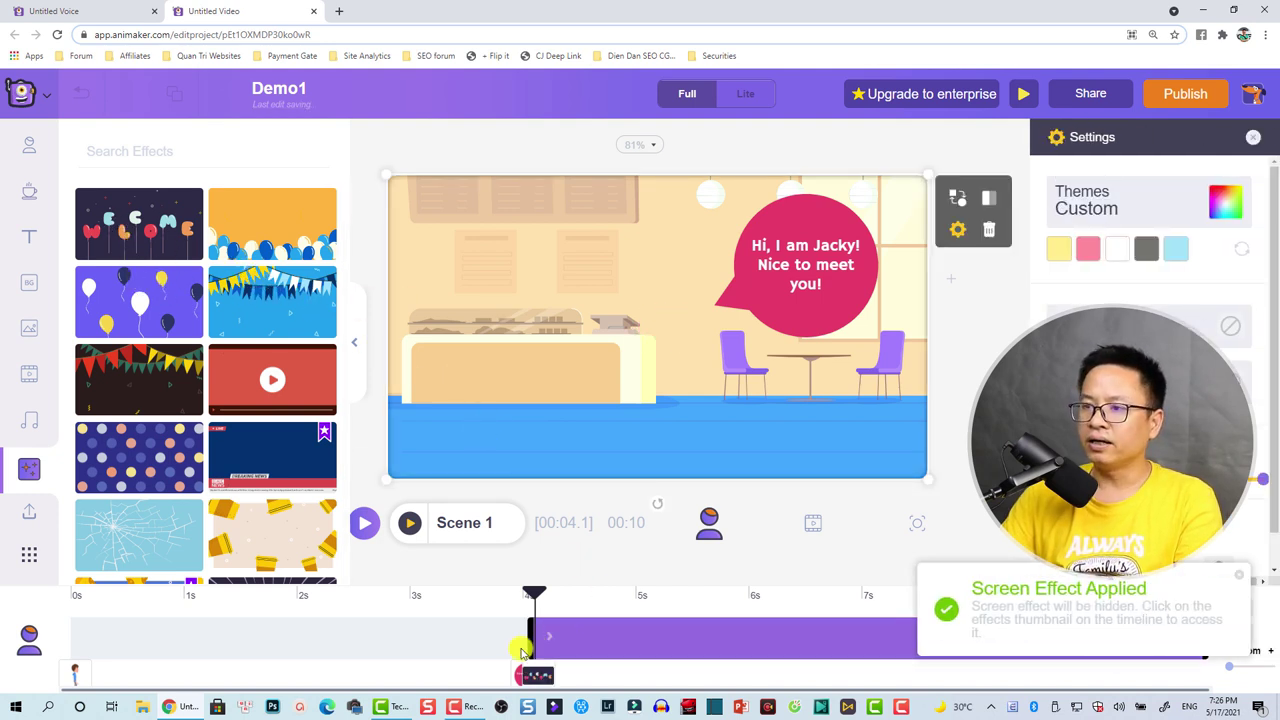
left_click_drag(533, 641, 510, 636)
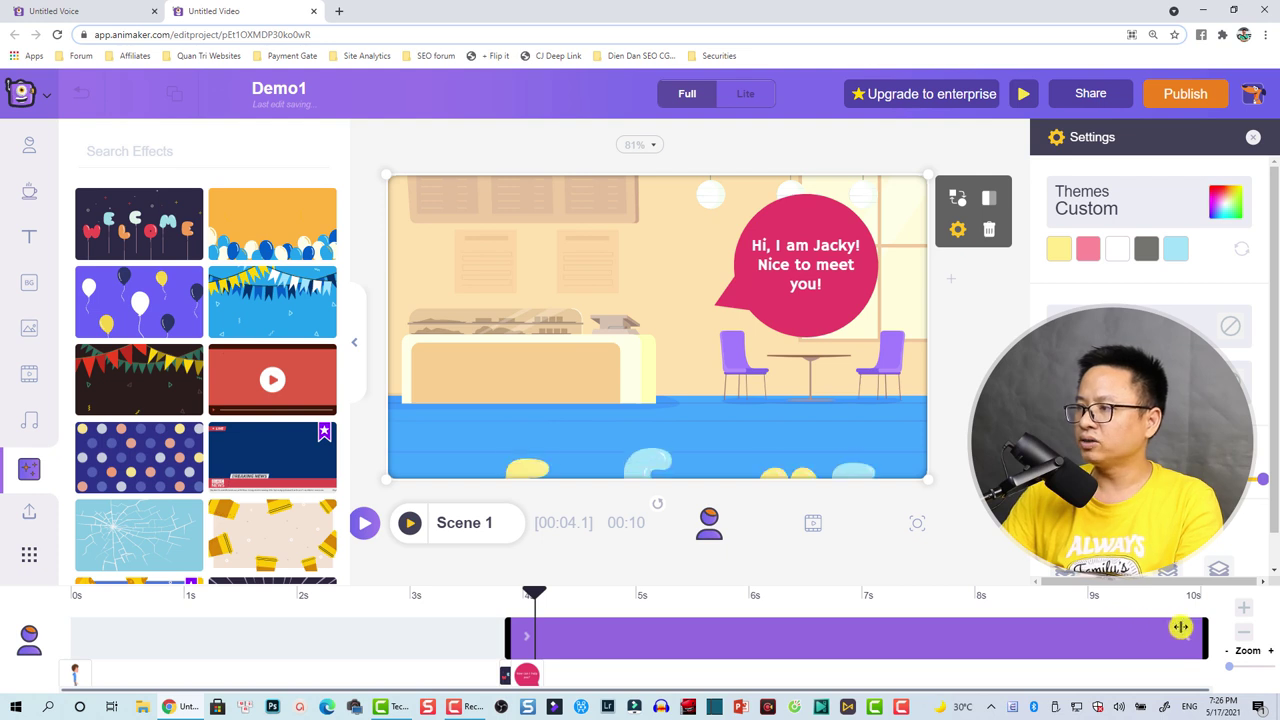
left_click_drag(1205, 631, 853, 652)
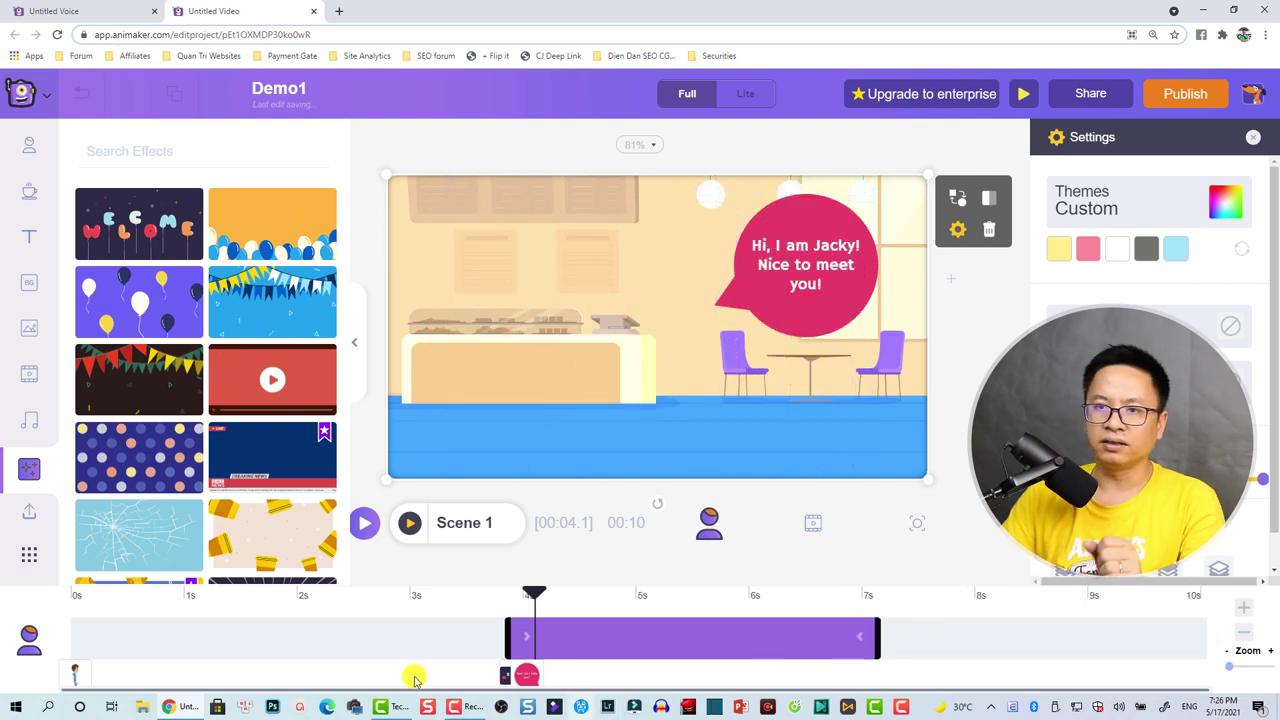
Preview the scene with the WELCOME effect, then stop playback.
scroll(307, 490, "down", 10)
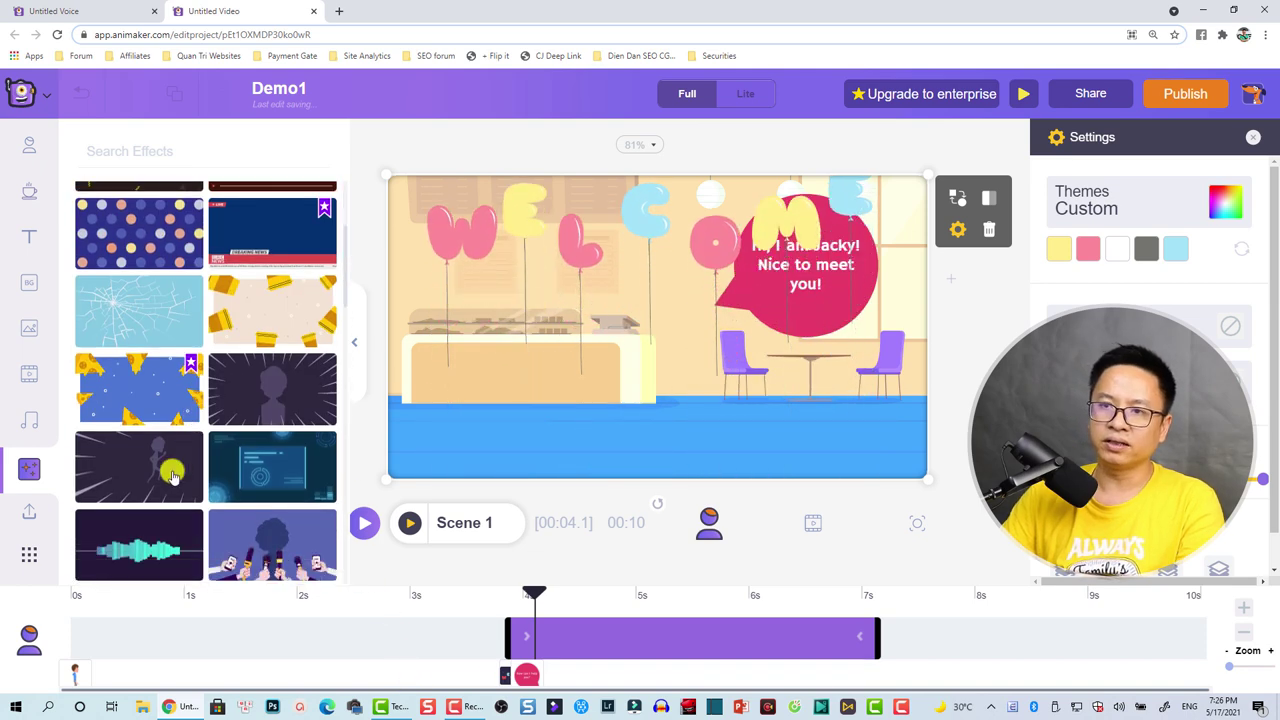
scroll(255, 478, "up", 5)
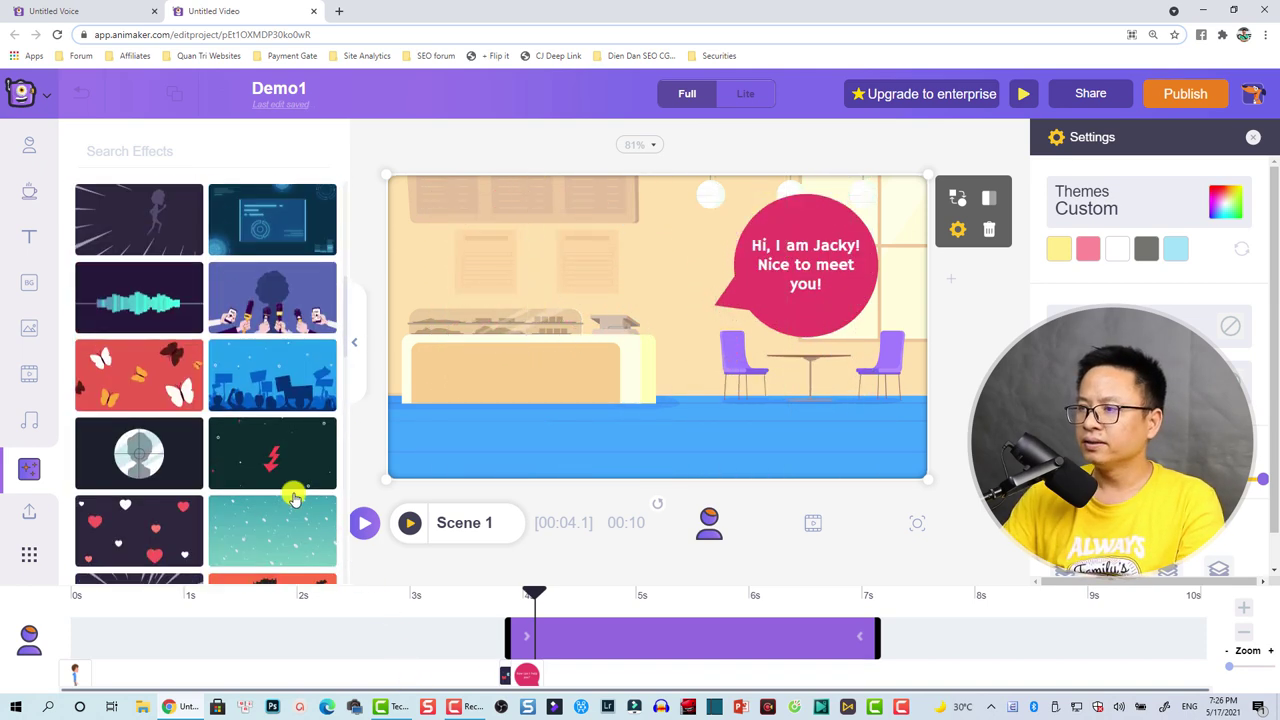
left_click(366, 526)
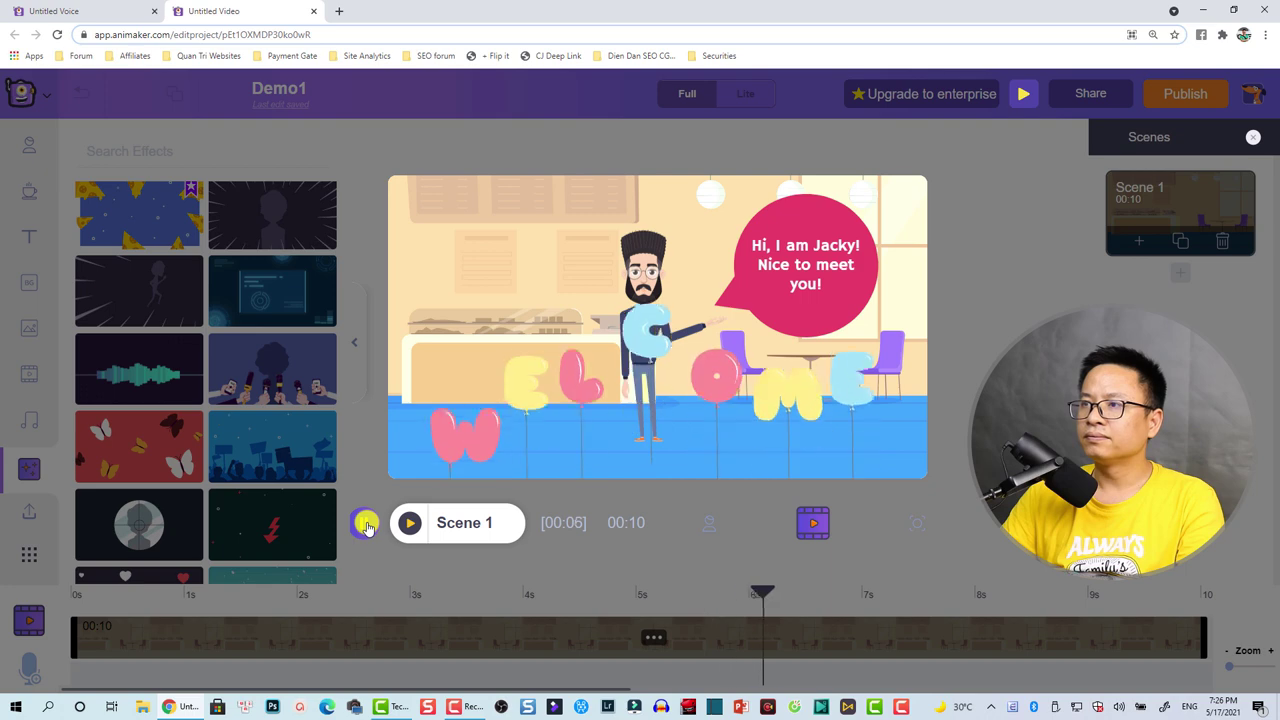
left_click(463, 577)
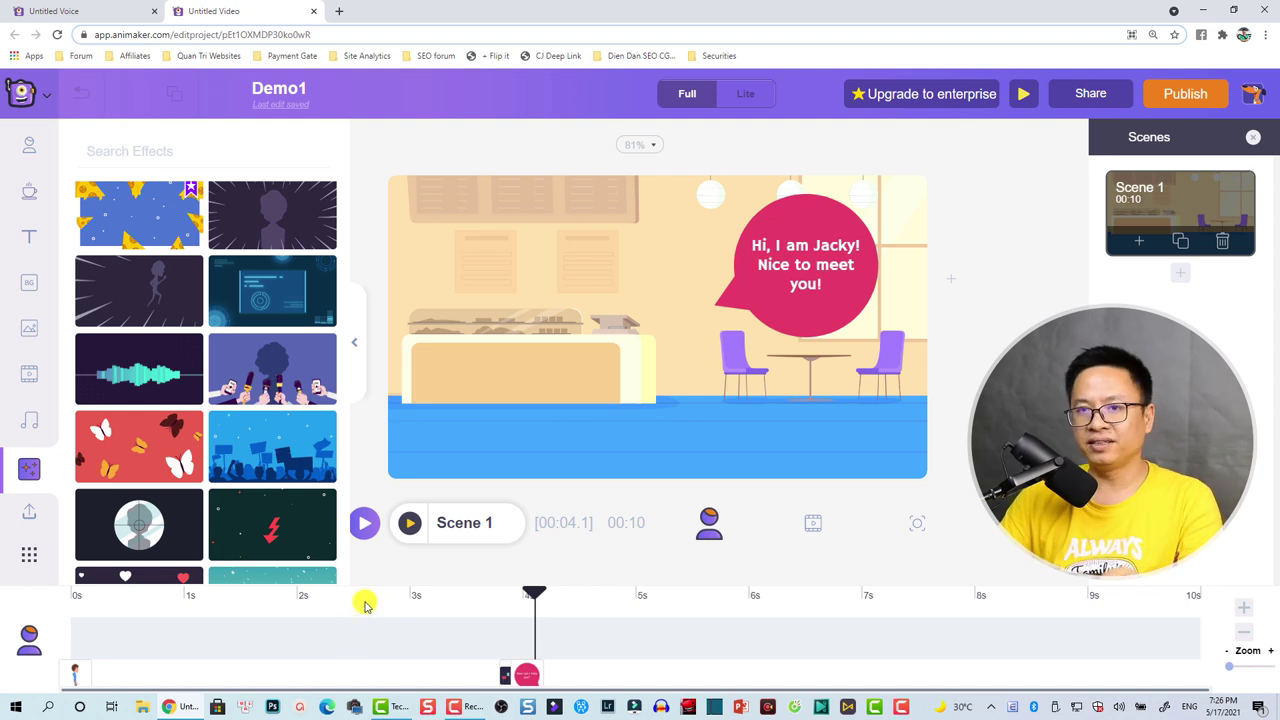
Listen to the Celebration festival track in the music library and add it to the scene.
left_click(33, 422)
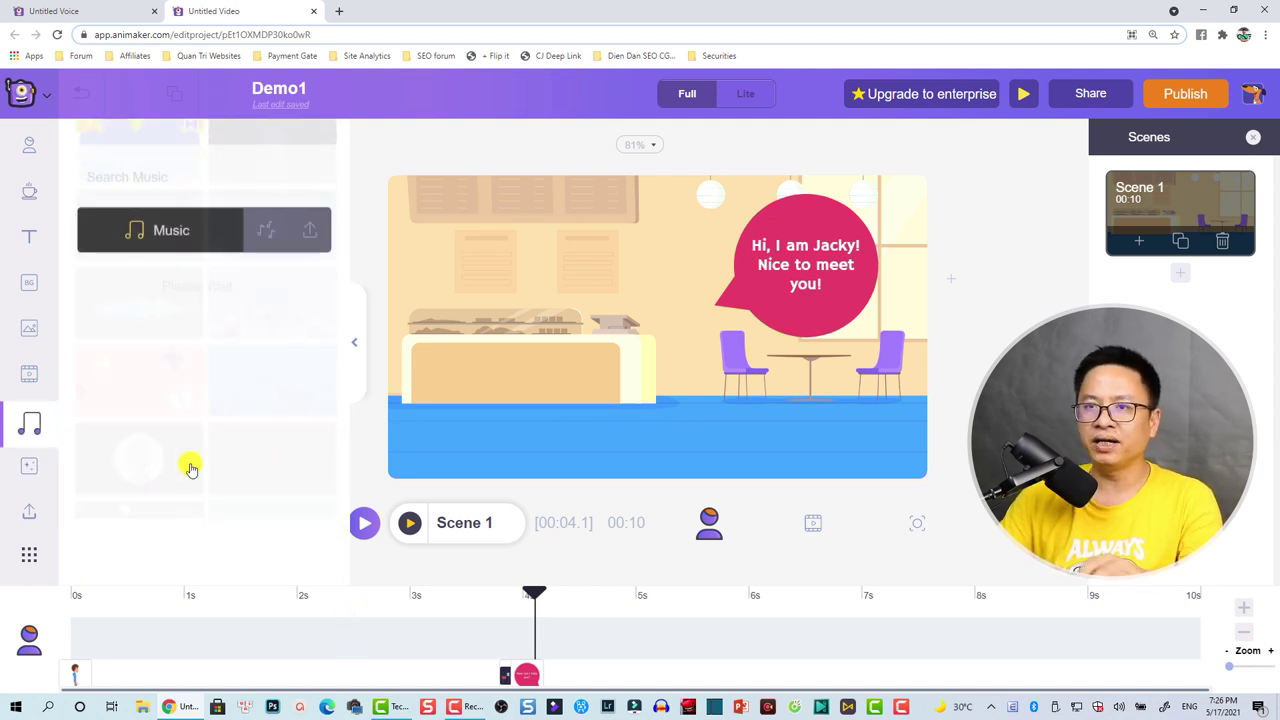
left_click(121, 313)
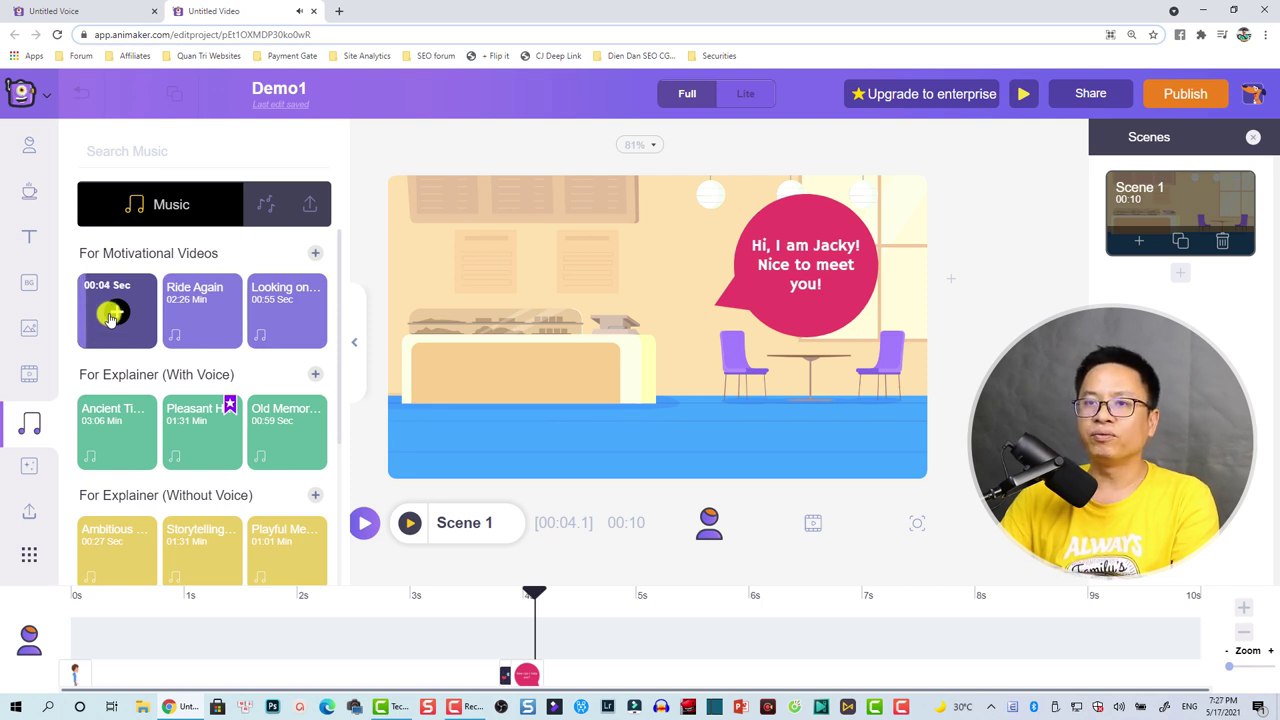
left_click(116, 312)
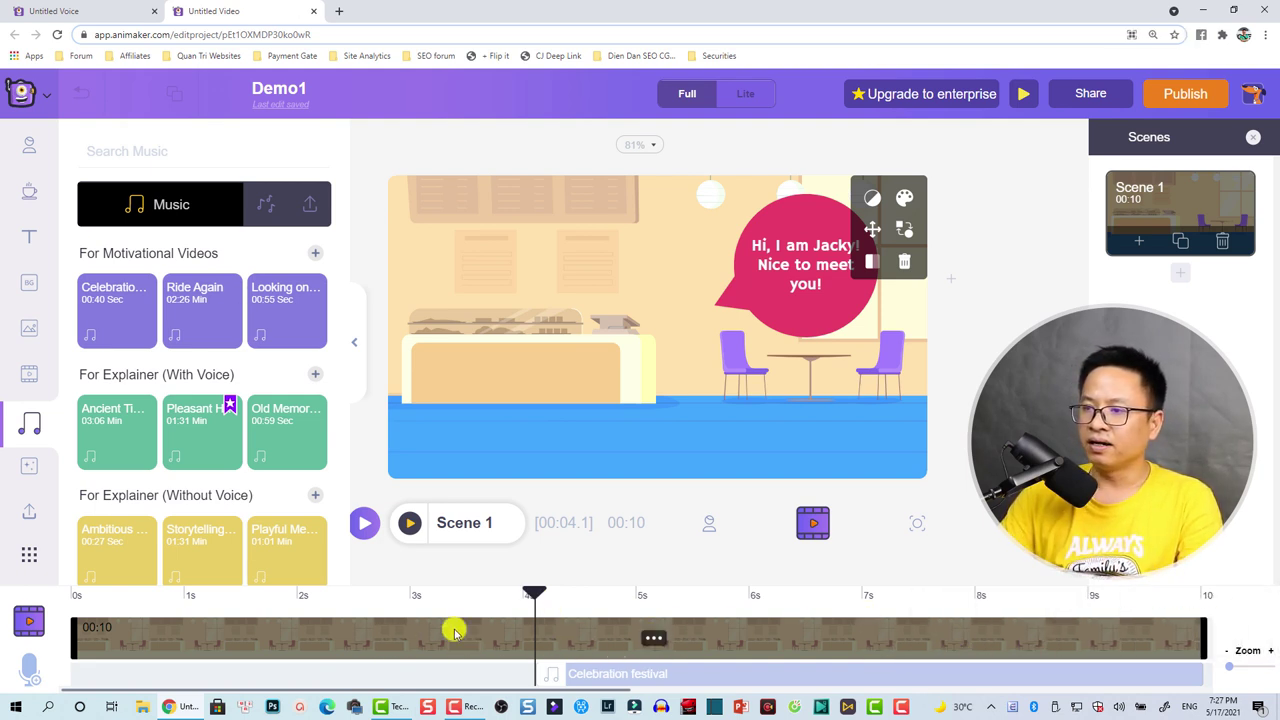
Stretch the Celebration festival music across 0–10s and play the scene from the start.
key("ctrl+plus")
left_click(609, 676)
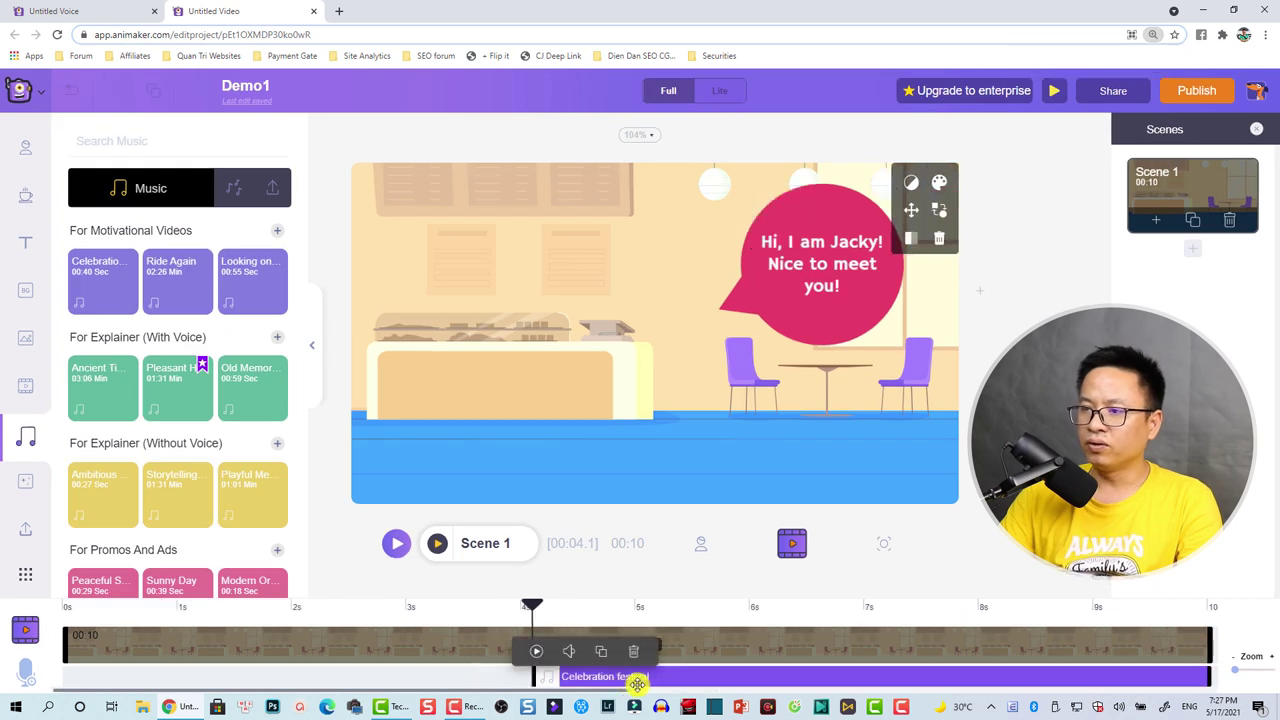
left_click_drag(635, 677, 167, 678)
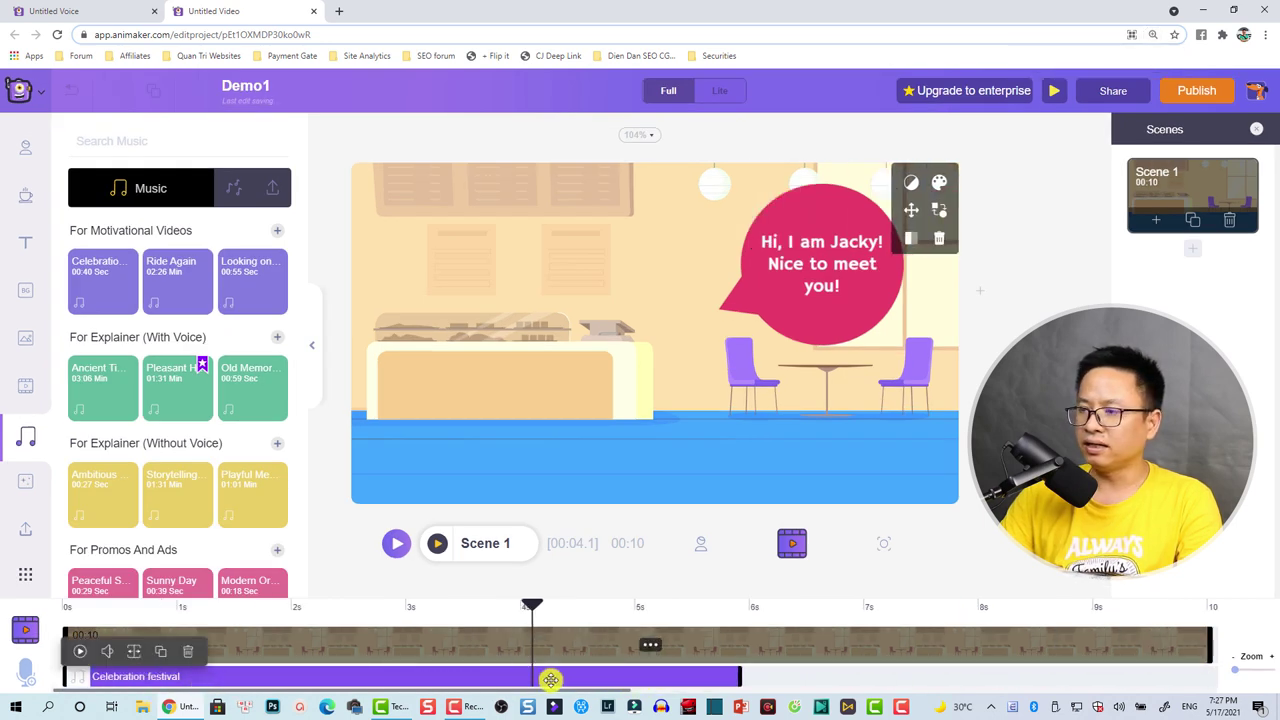
left_click_drag(739, 672, 1215, 672)
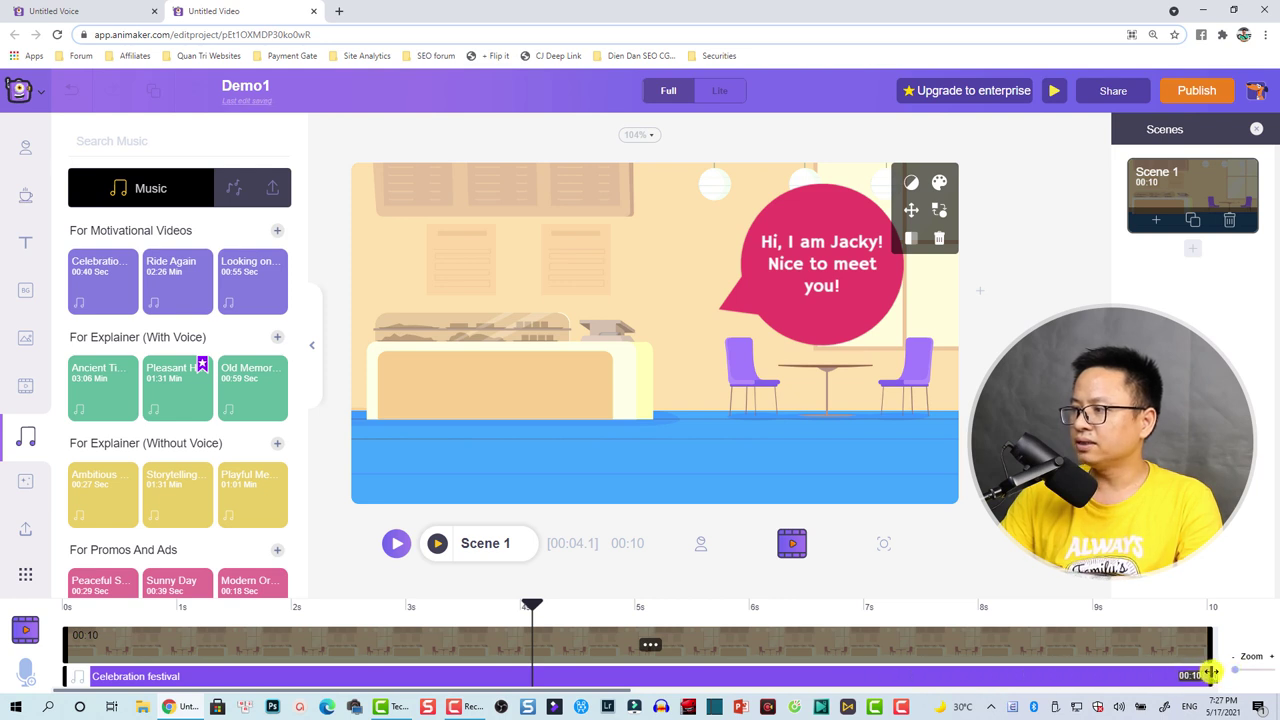
left_click(73, 610)
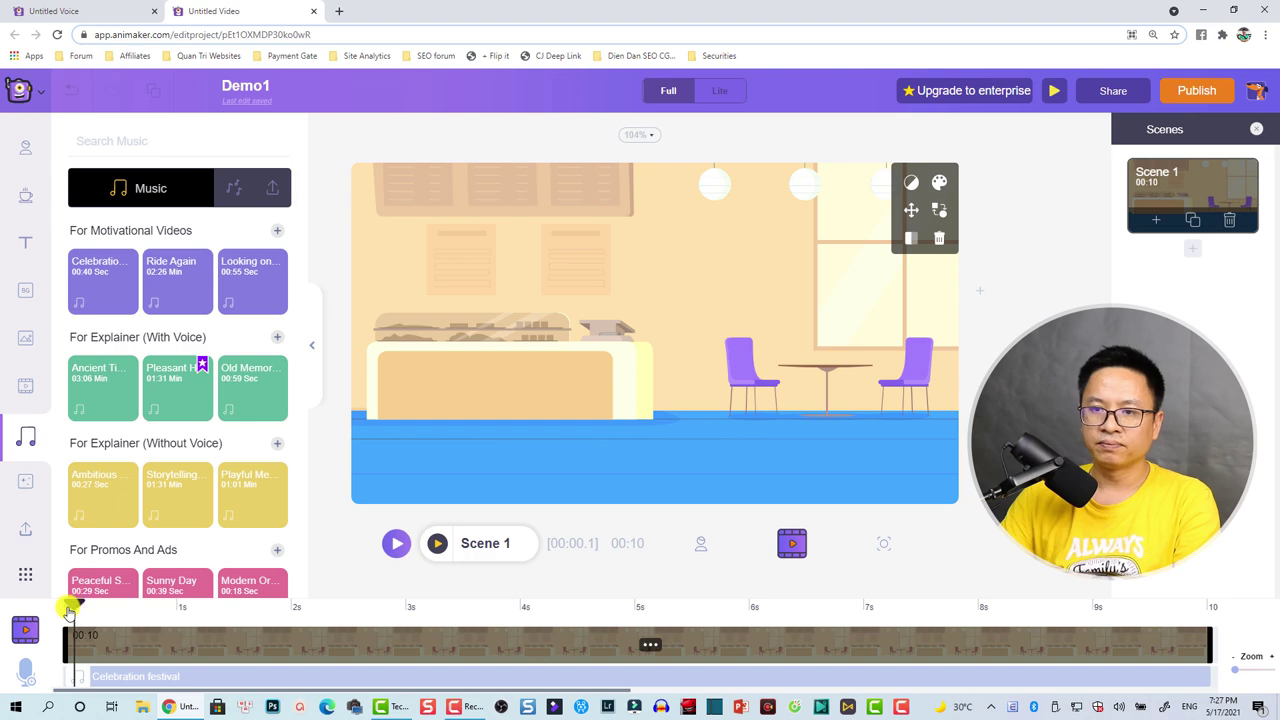
key("space")
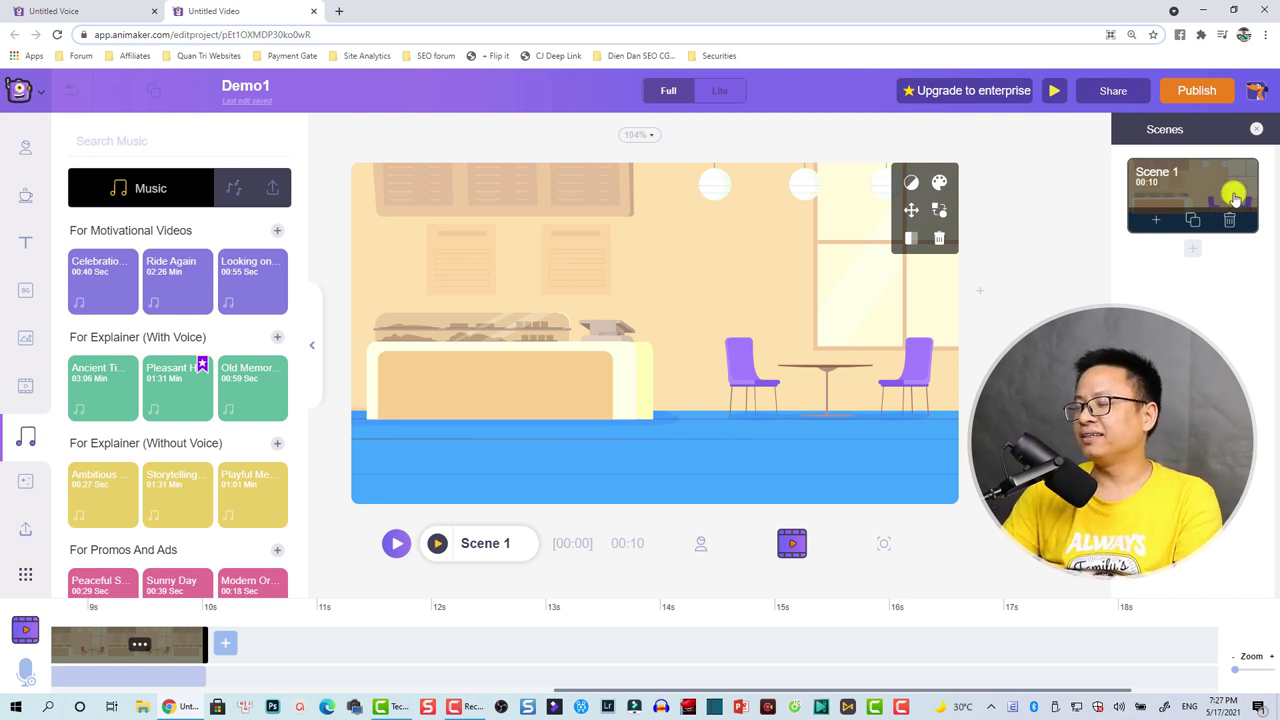
left_click(1197, 251)
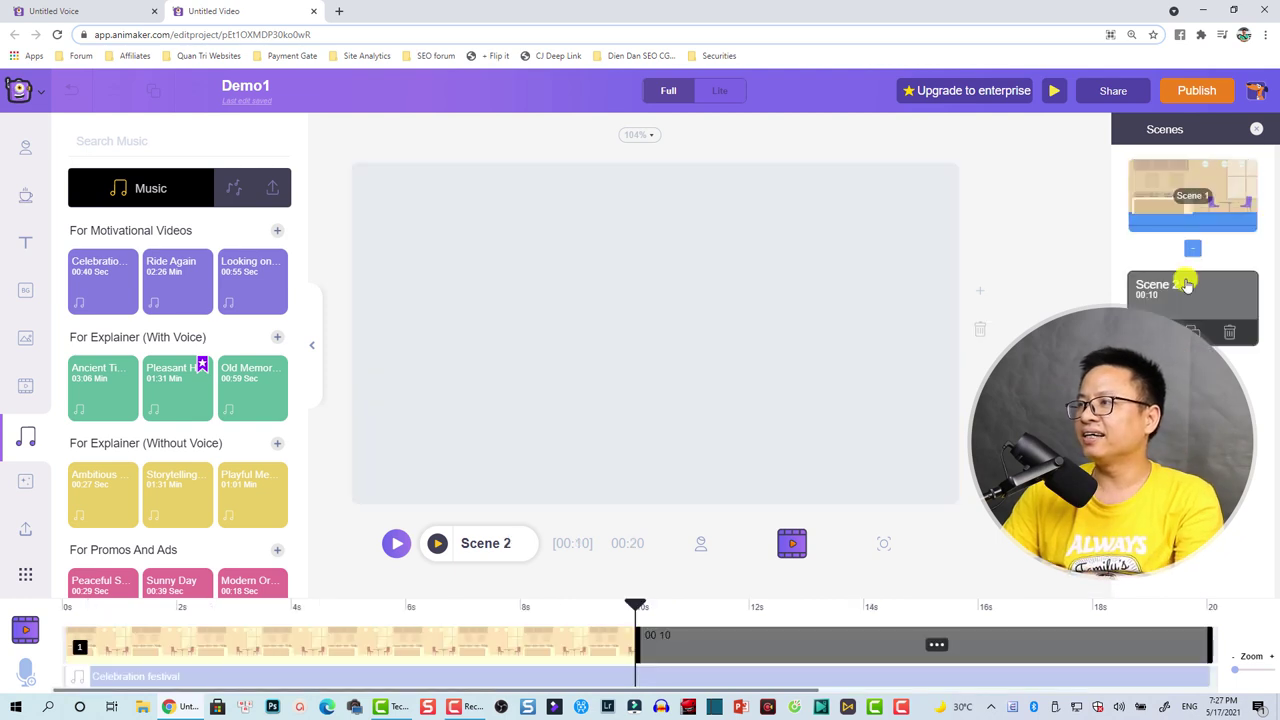
left_click(1229, 338)
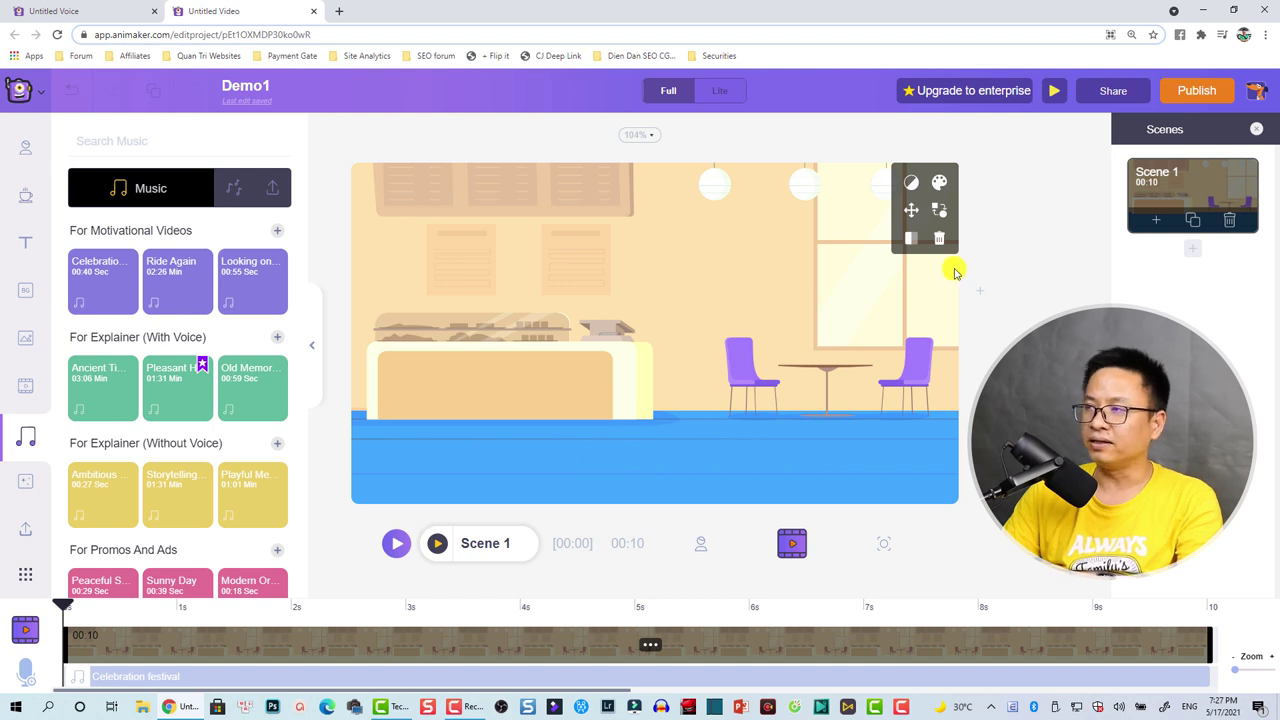
left_click(1199, 97)
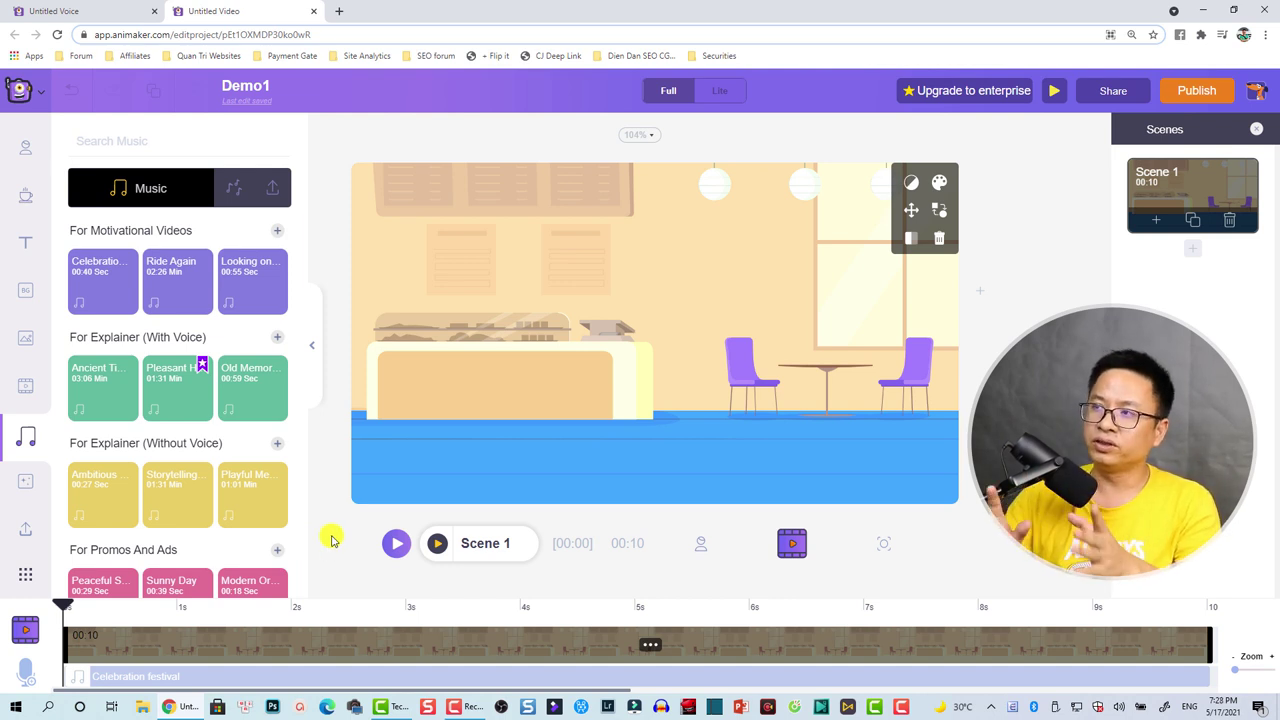
Record a voiceover with the microphone, play it back, and apply it to Scene 1.
left_click(26, 677)
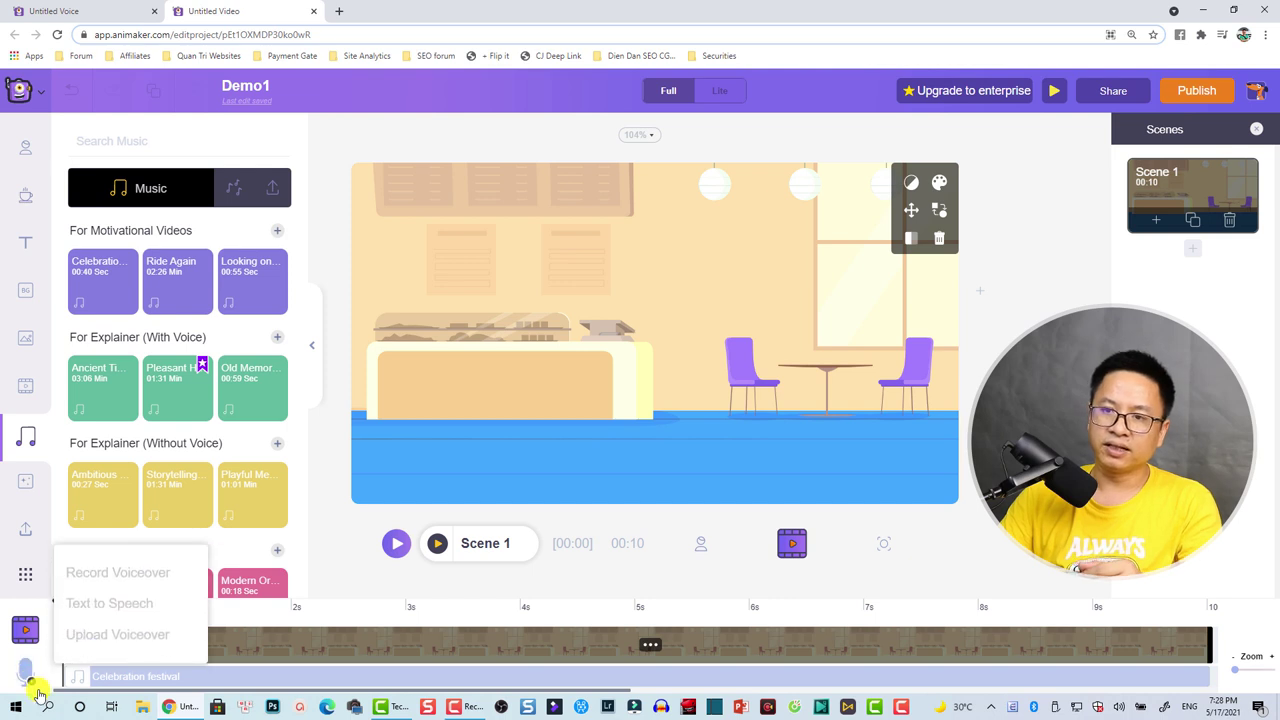
left_click(101, 573)
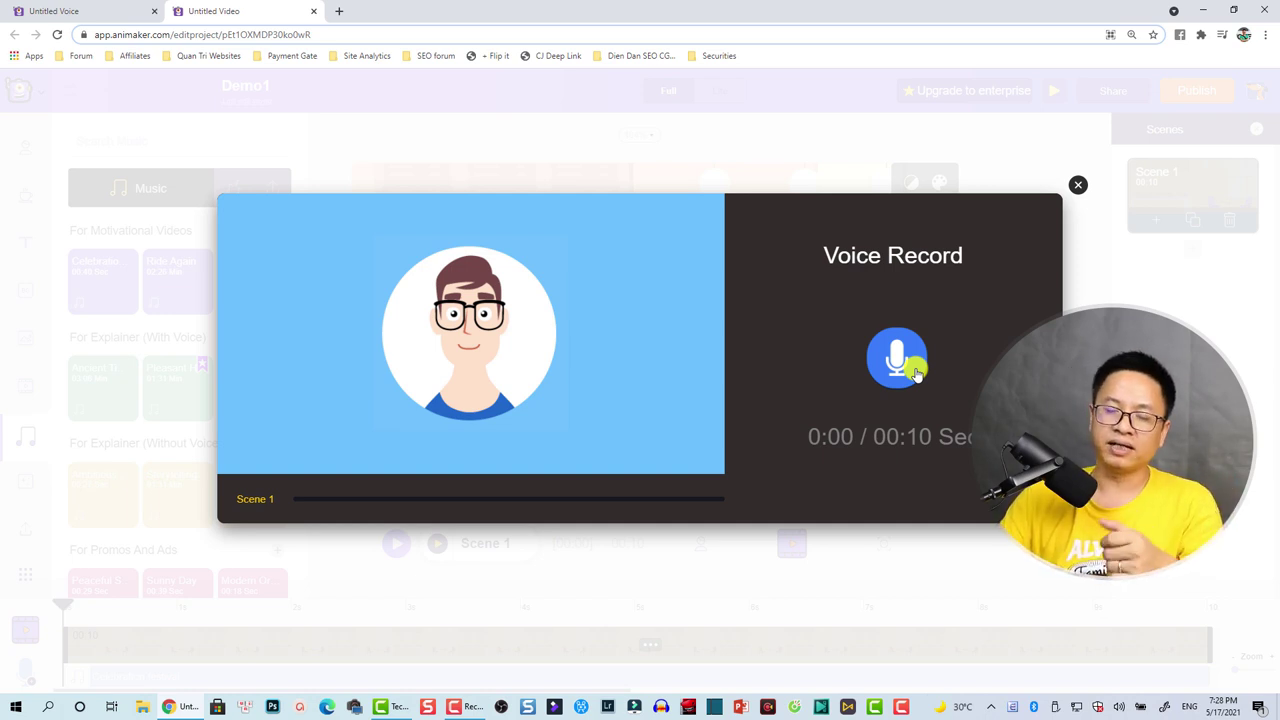
left_click(893, 366)
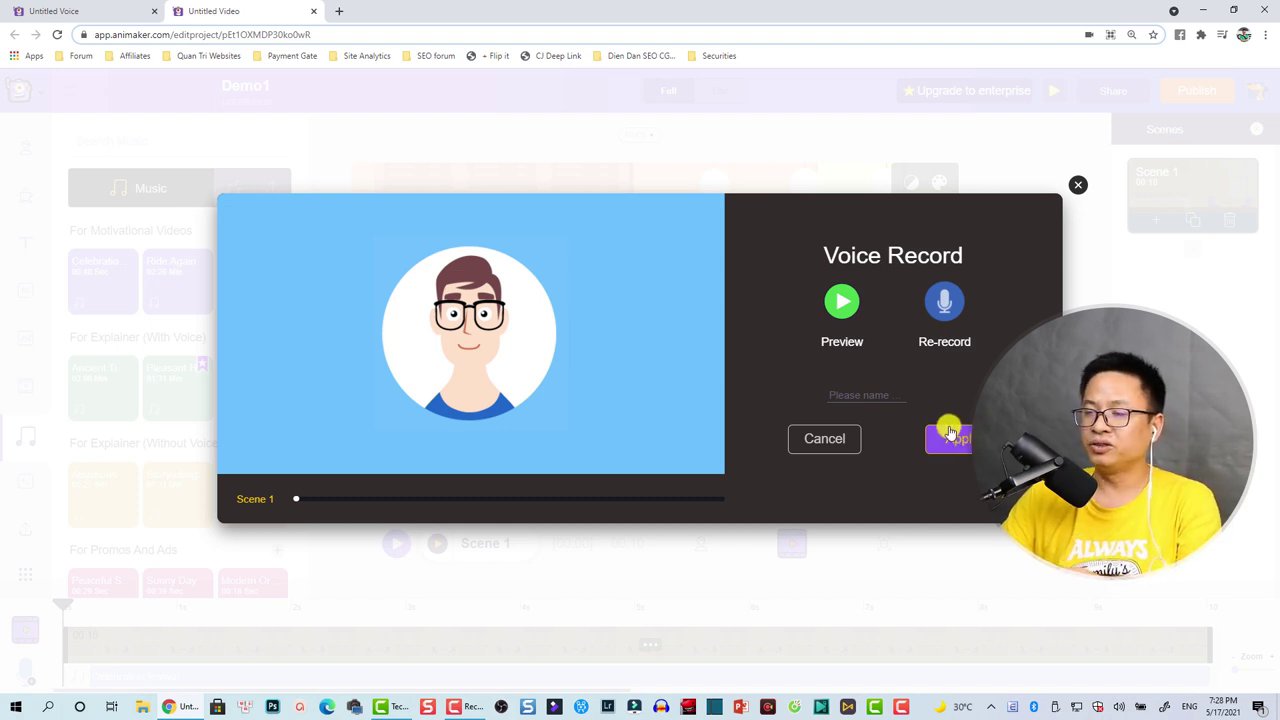
left_click(842, 305)
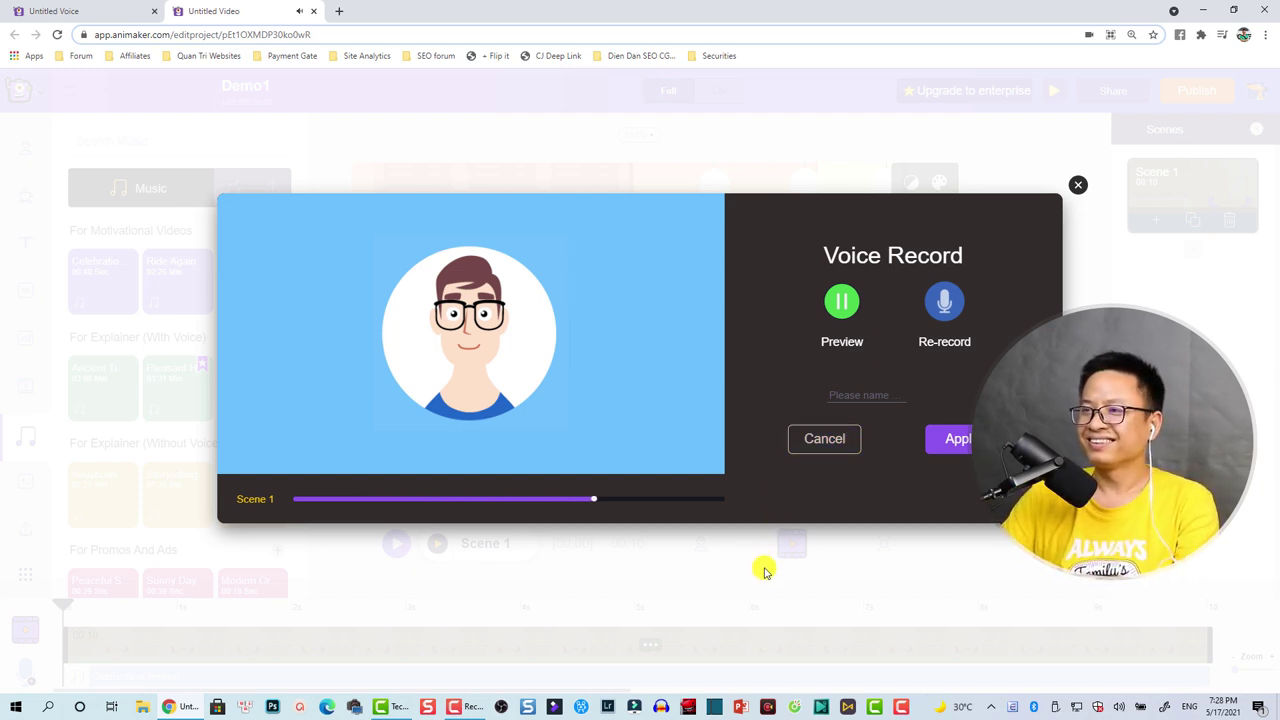
left_click(948, 440)
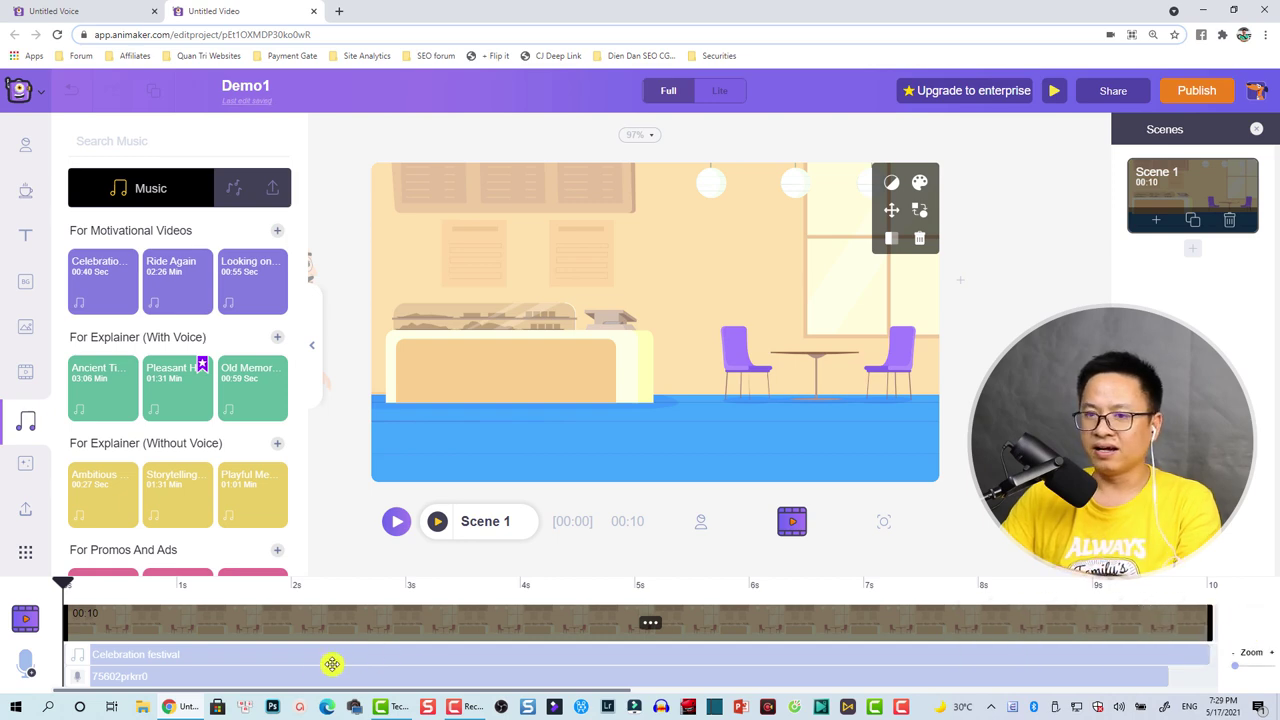
key("space")
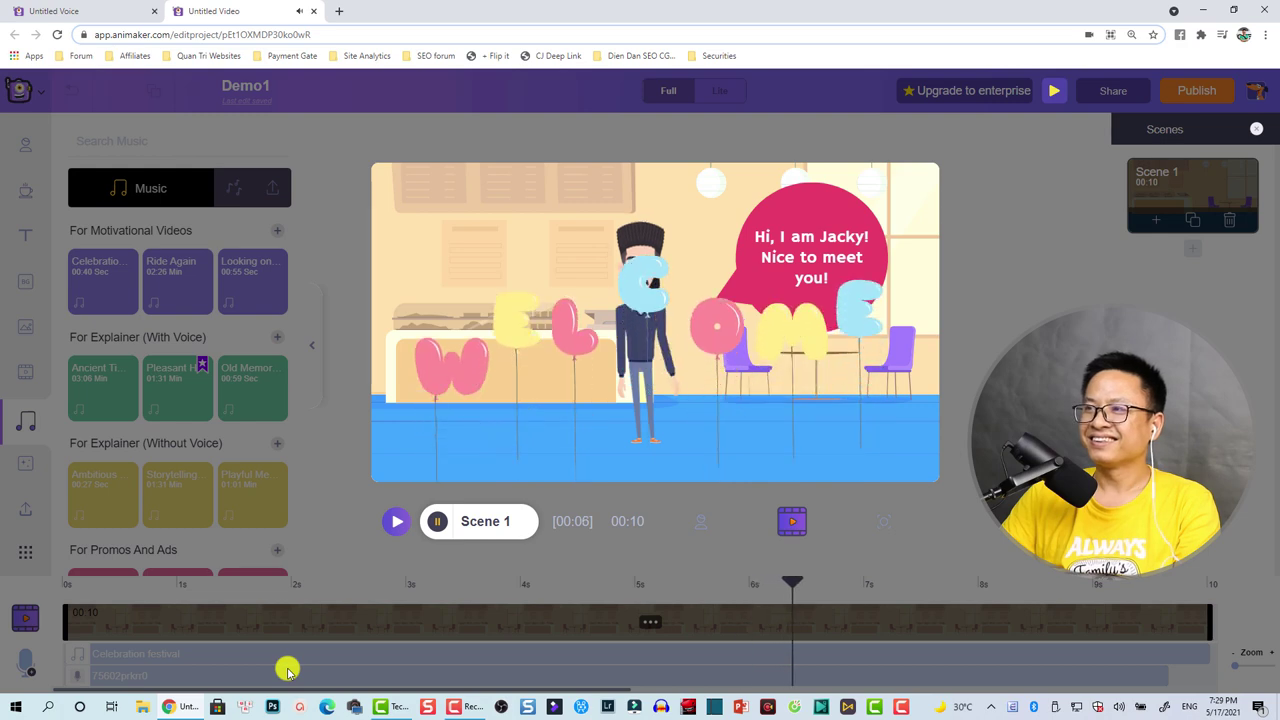
left_click(477, 663)
left_click(478, 677)
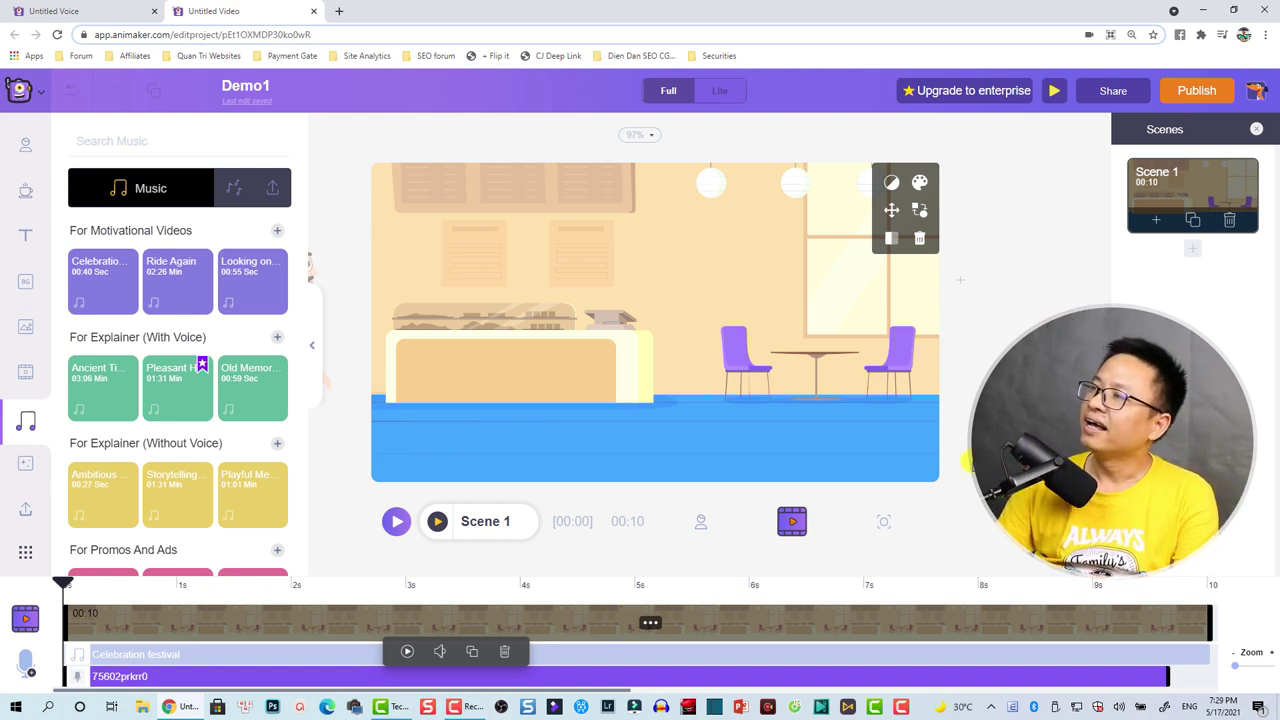
Name the video download 'Final Demo1' with Full HD 1080p quality and mp4 file type.
left_click(1185, 93)
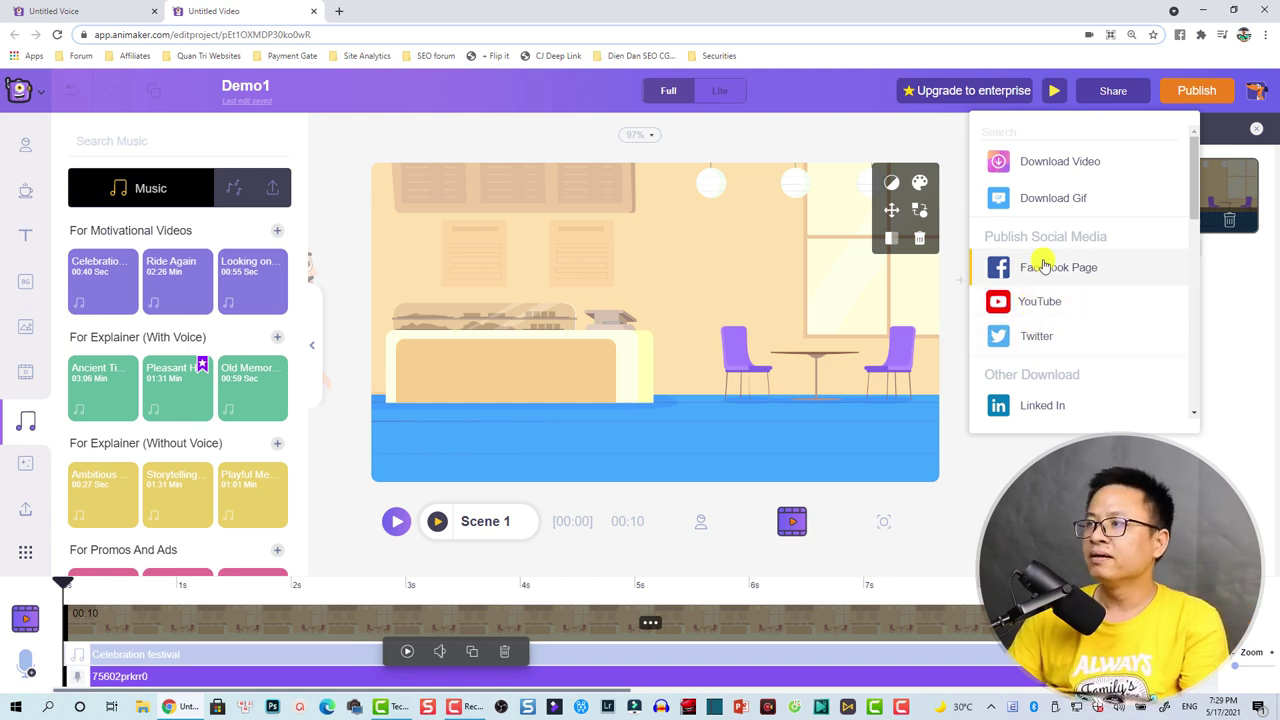
left_click(1035, 165)
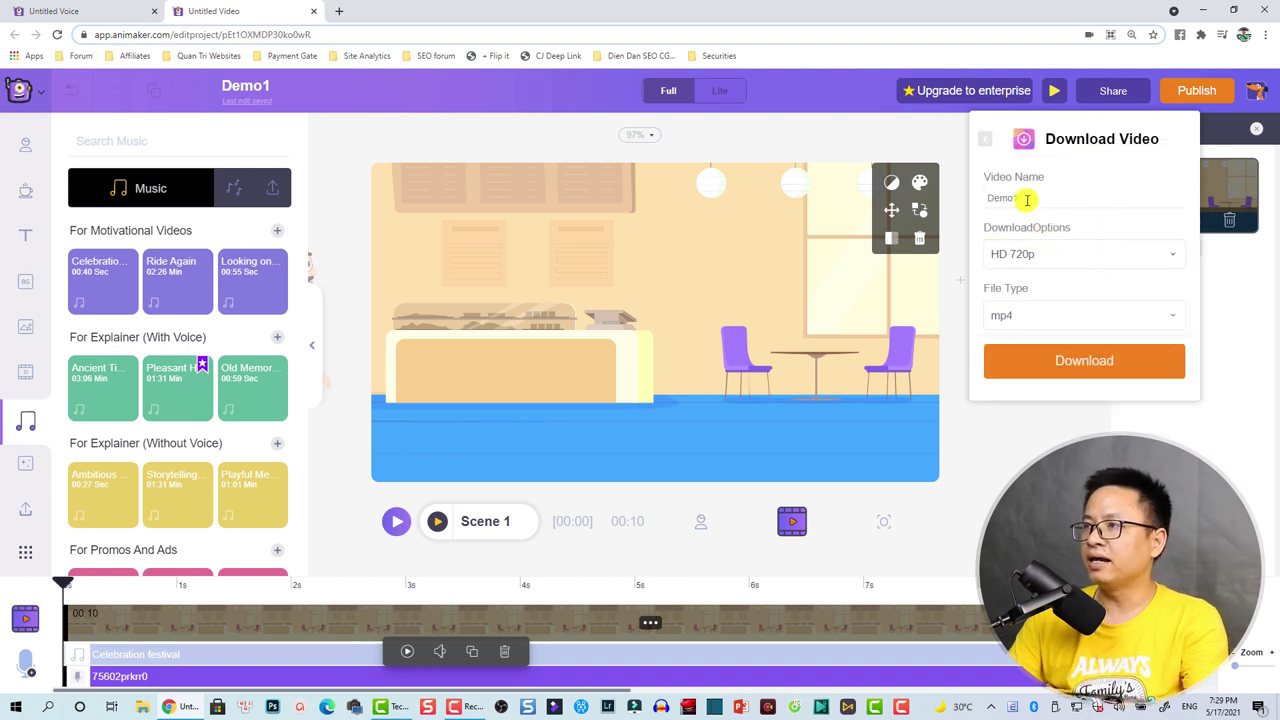
left_click_drag(1026, 199, 958, 201)
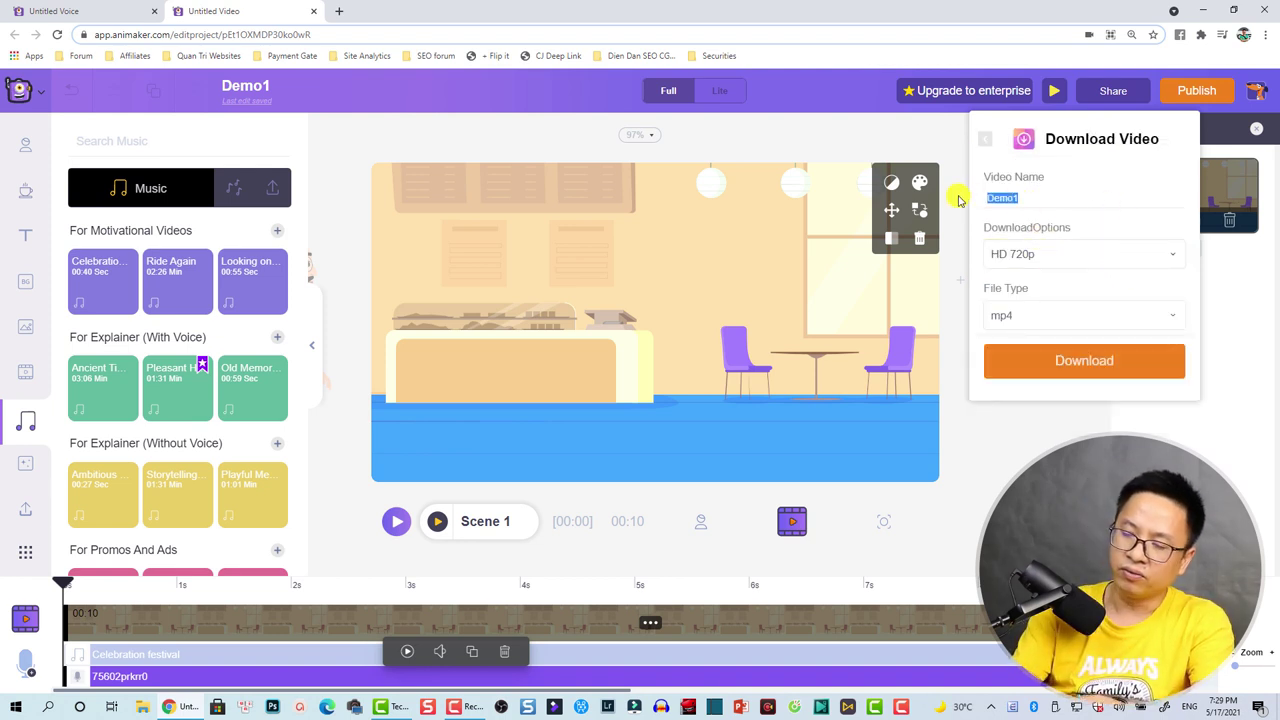
type("Final")
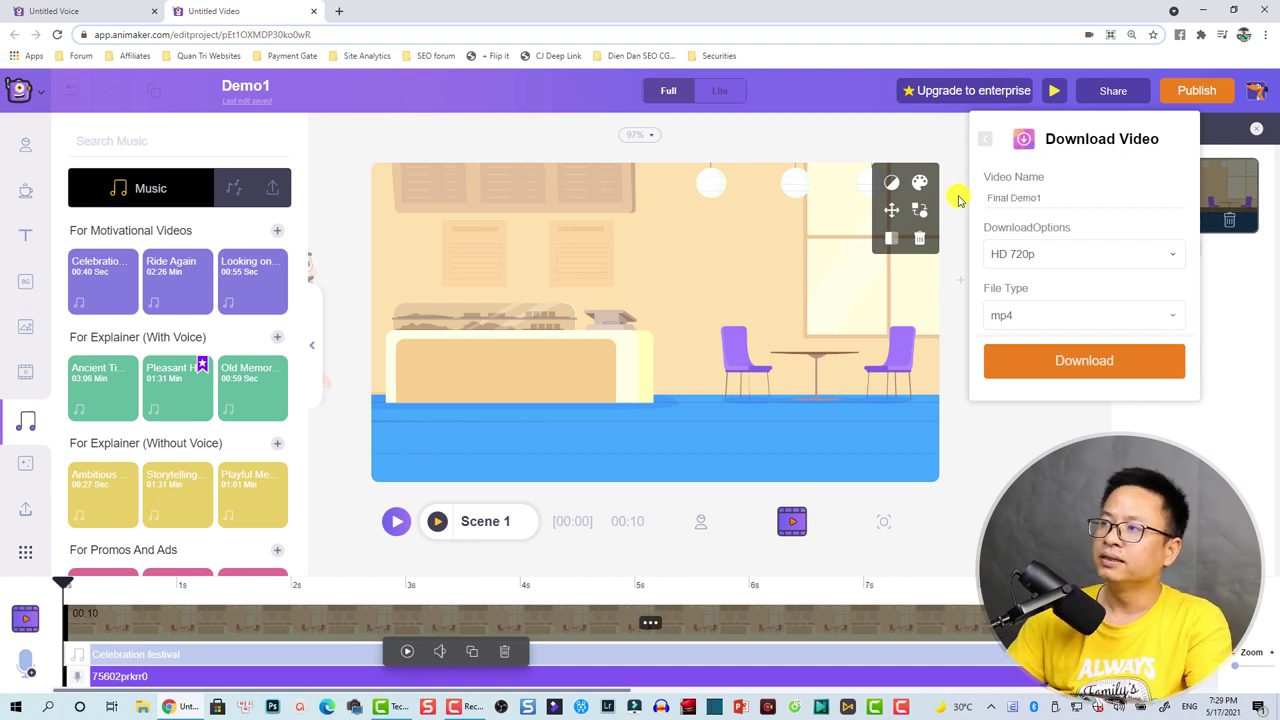
left_click(1044, 253)
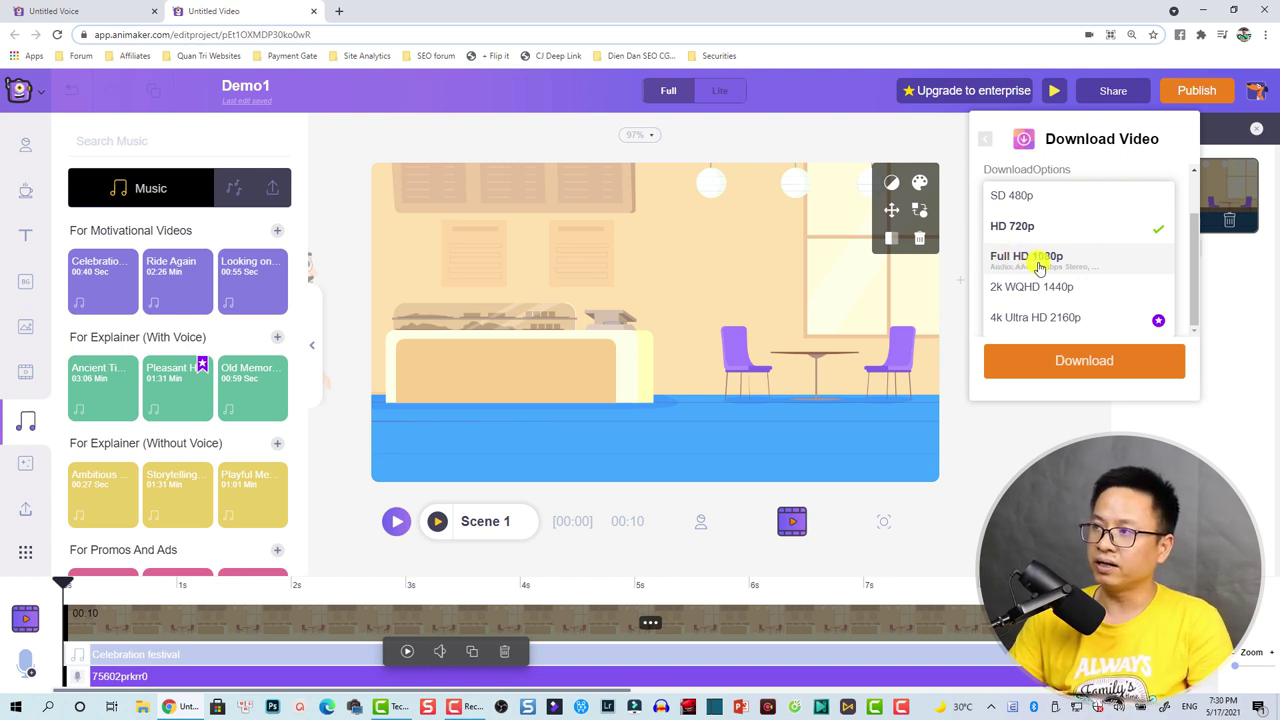
left_click(1039, 262)
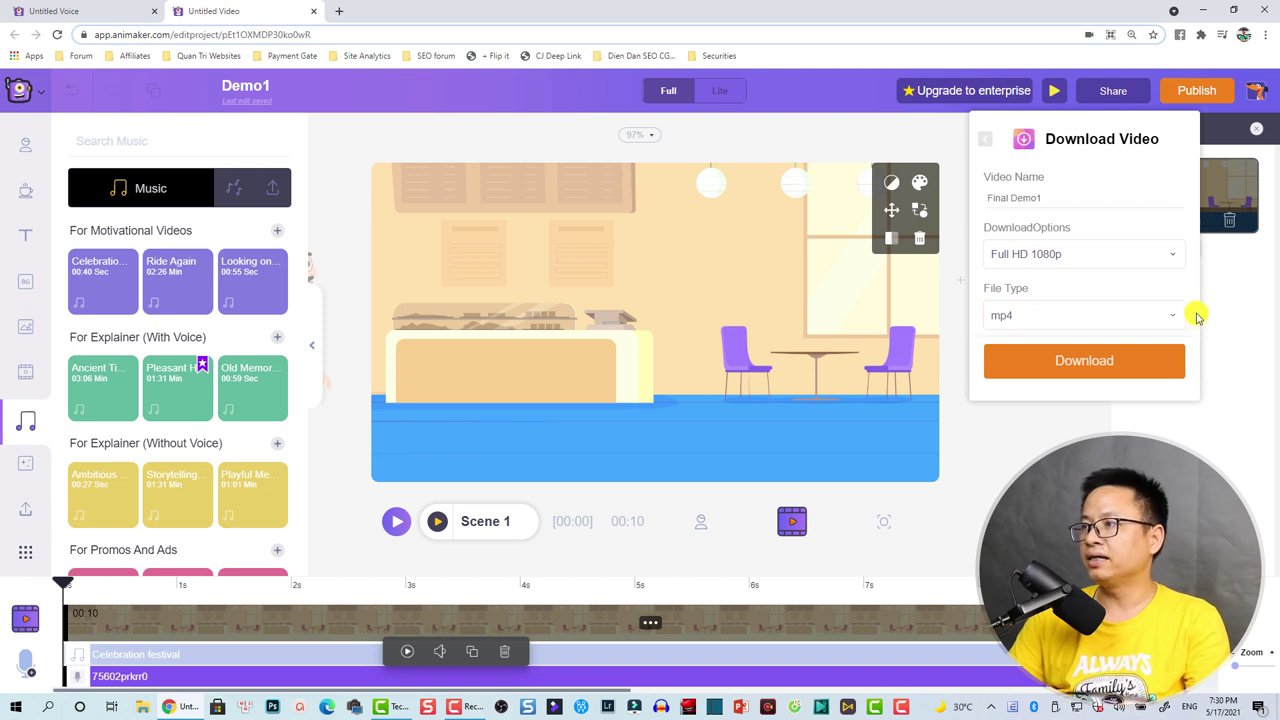
left_click(1163, 324)
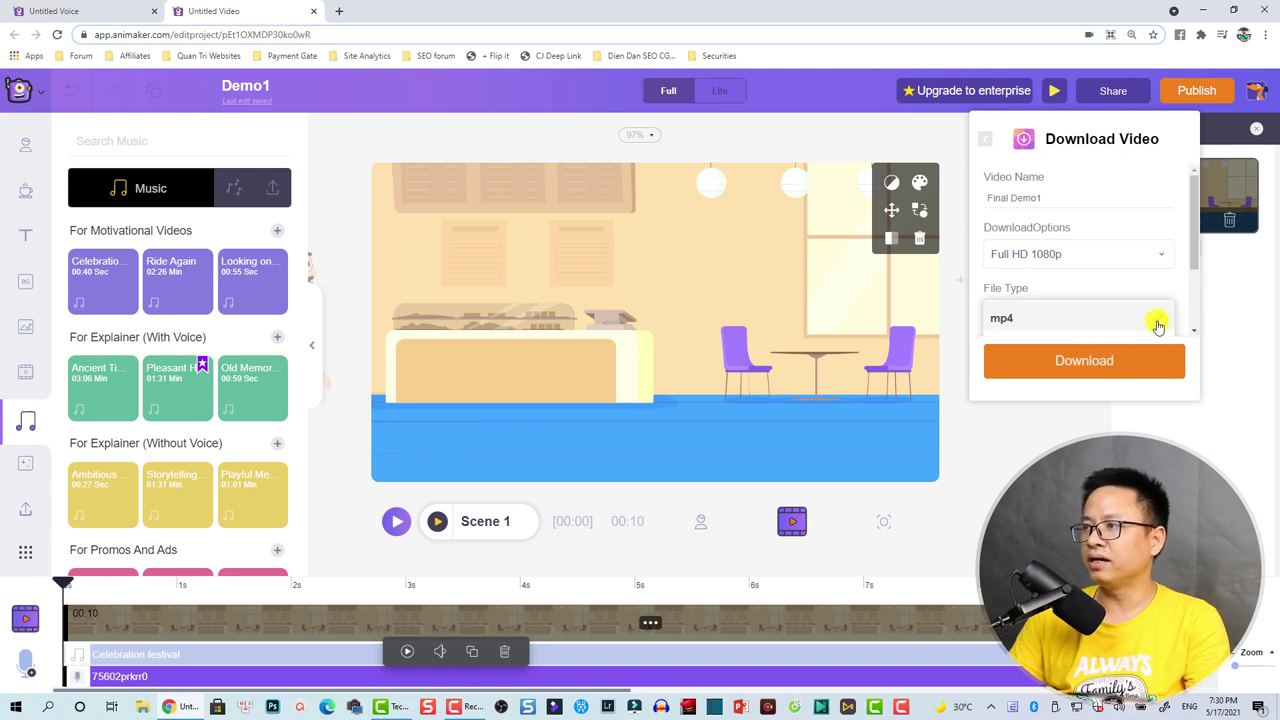
left_click(1155, 320)
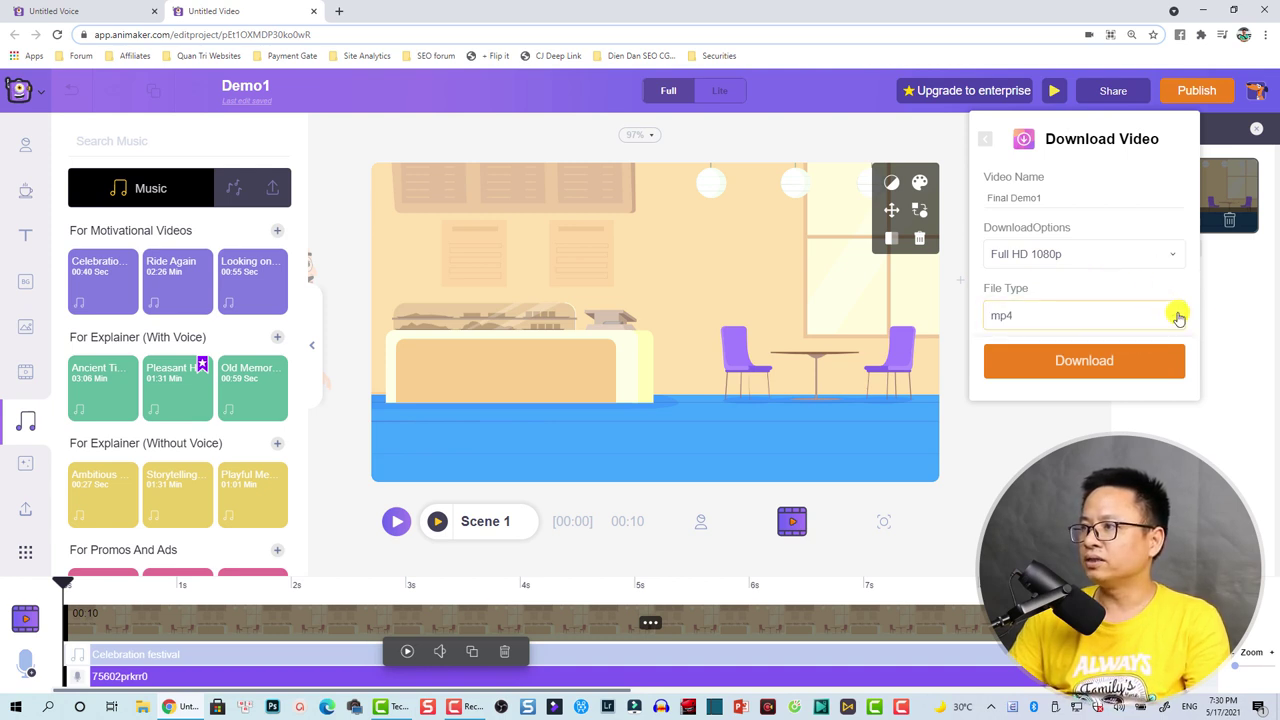
left_click(1168, 303)
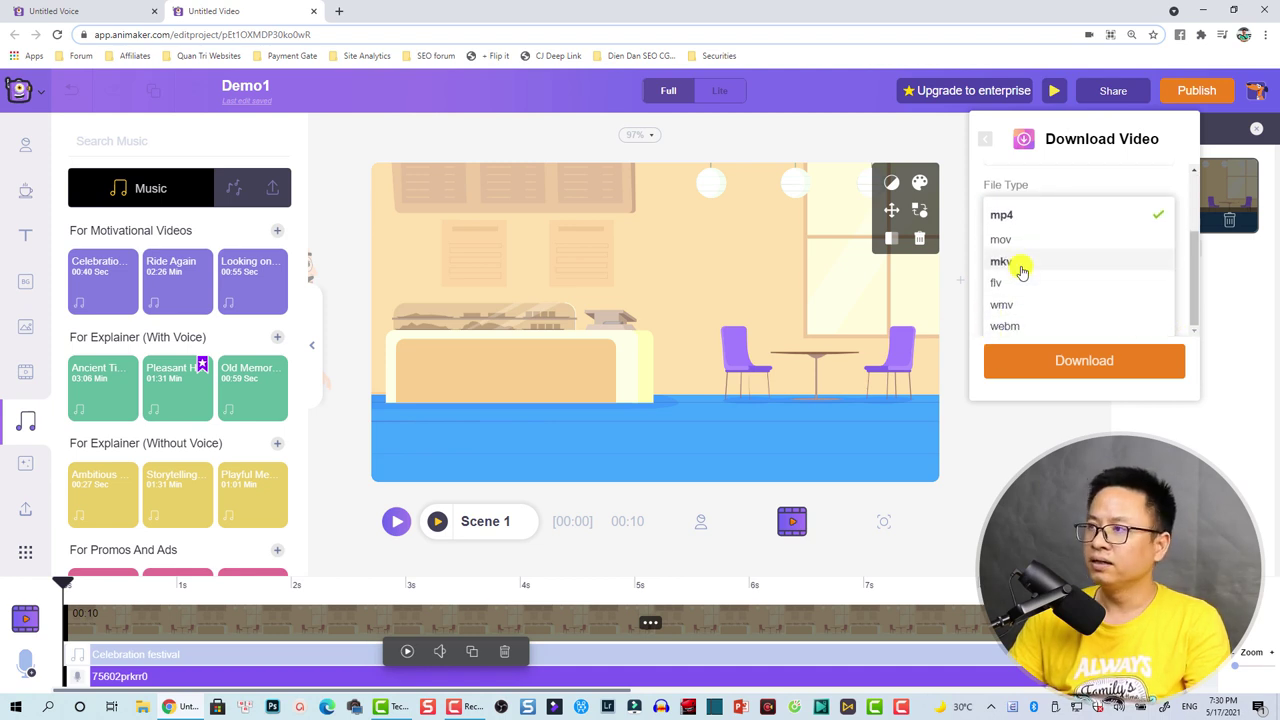
left_click(1005, 219)
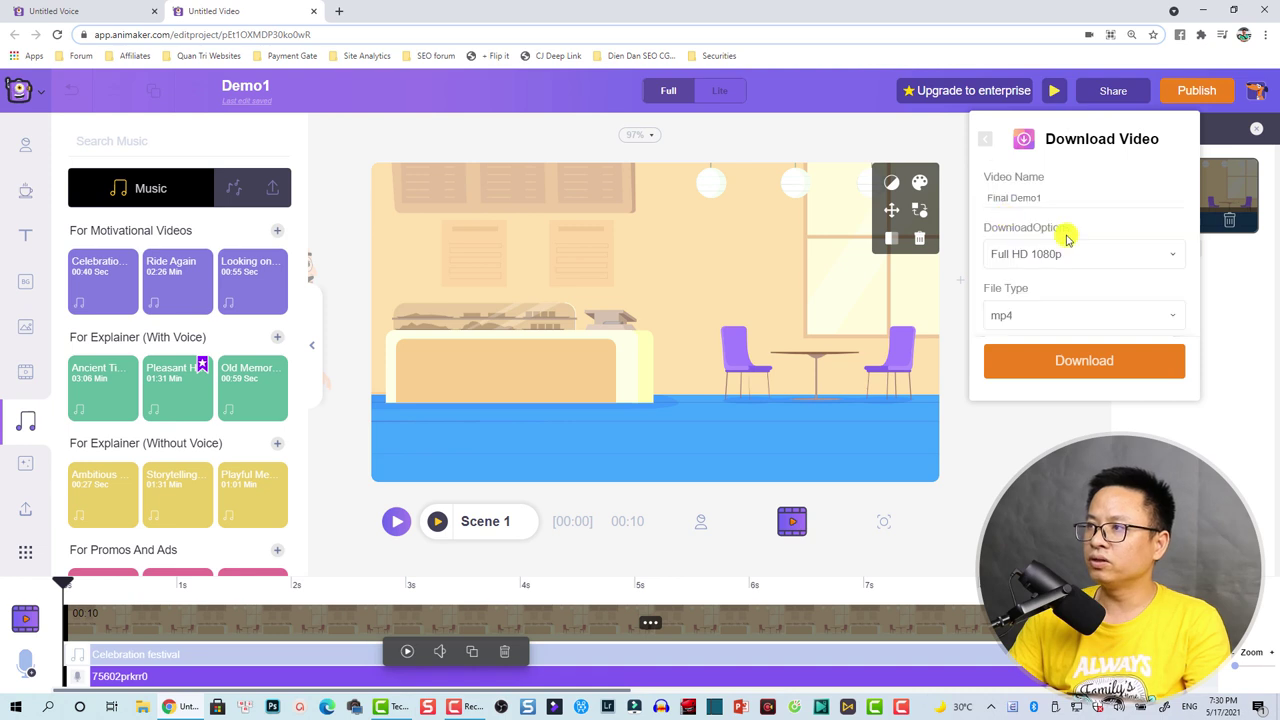
Export Demo1, play the exported video to check it, then download the file.
left_click(1078, 361)
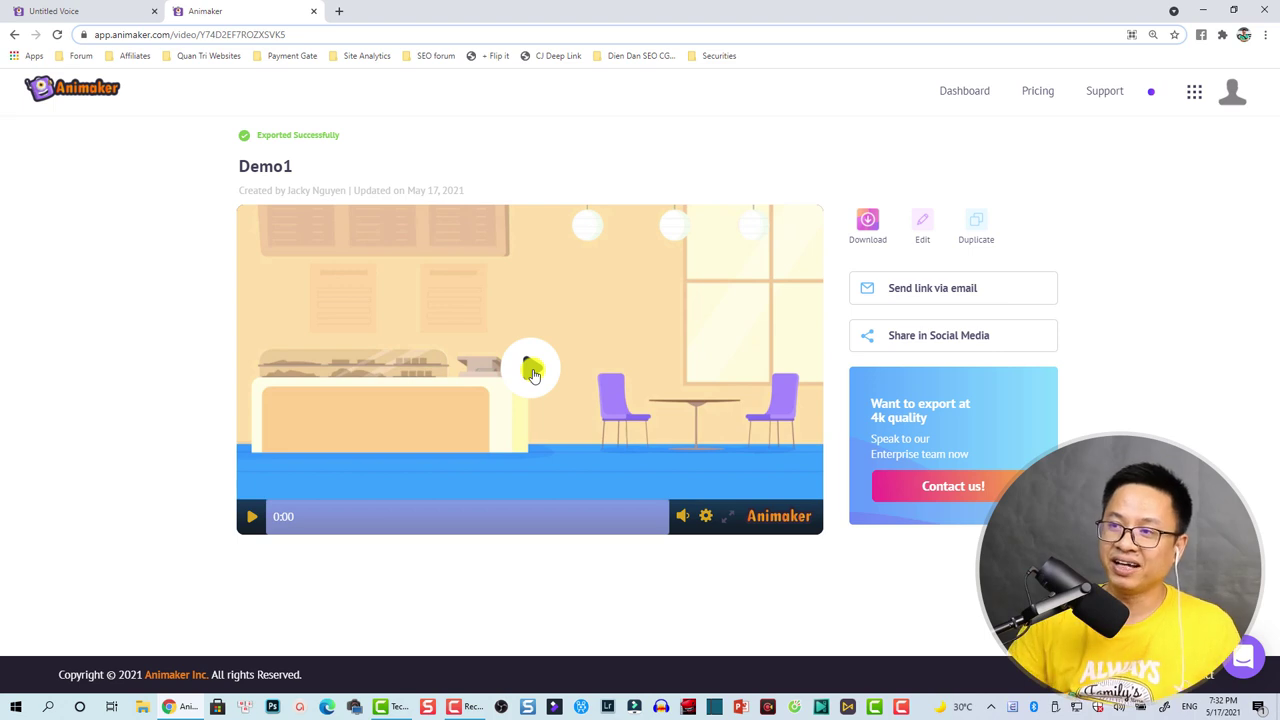
left_click(533, 373)
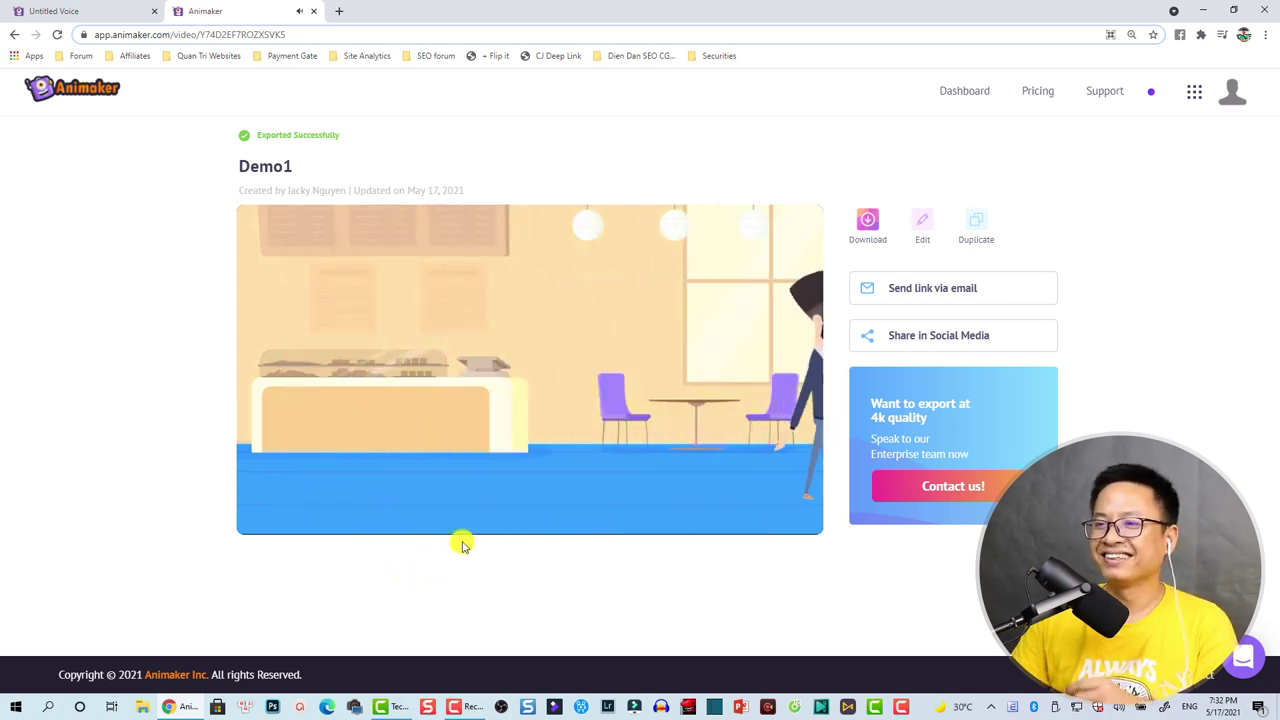
mouse_move(341, 519)
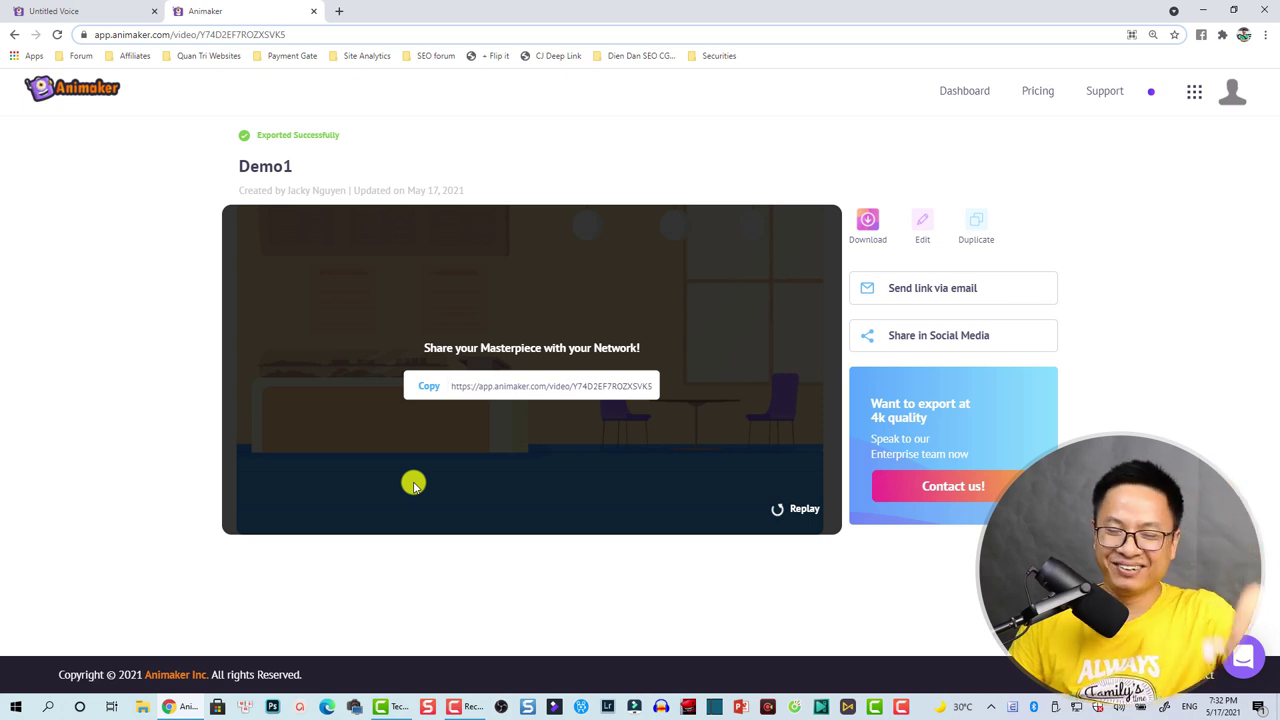
left_click(868, 224)
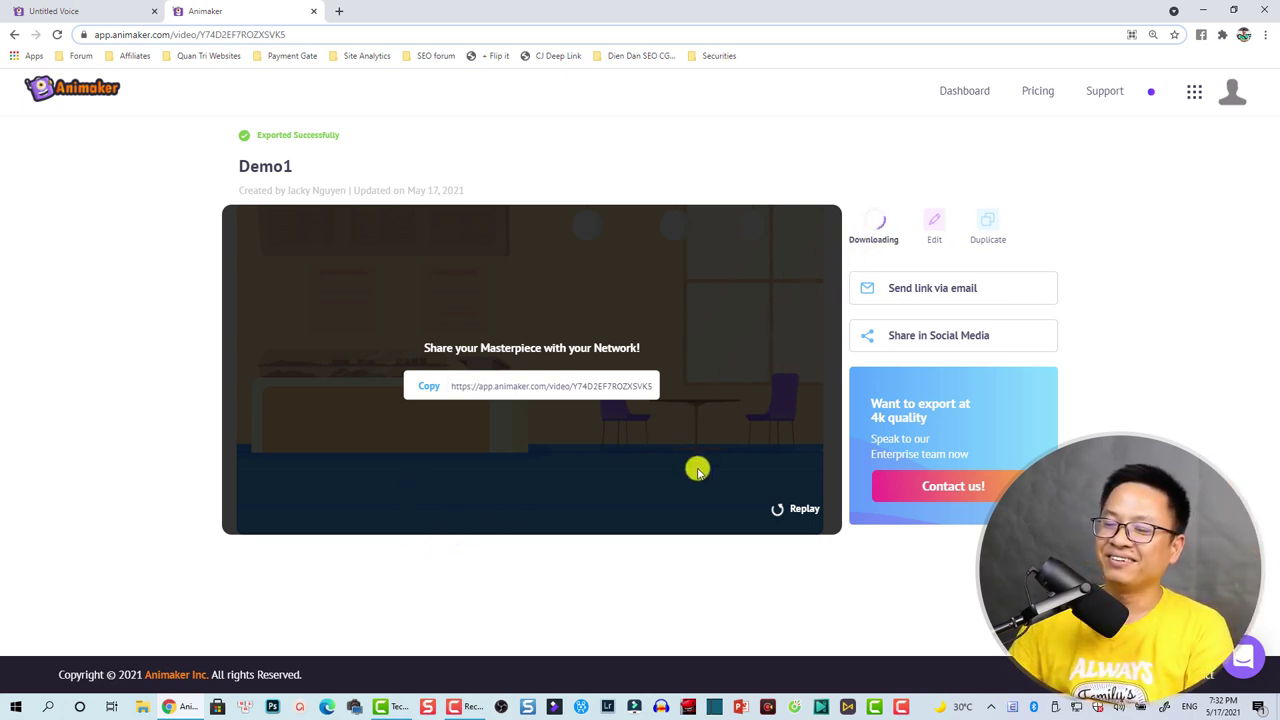